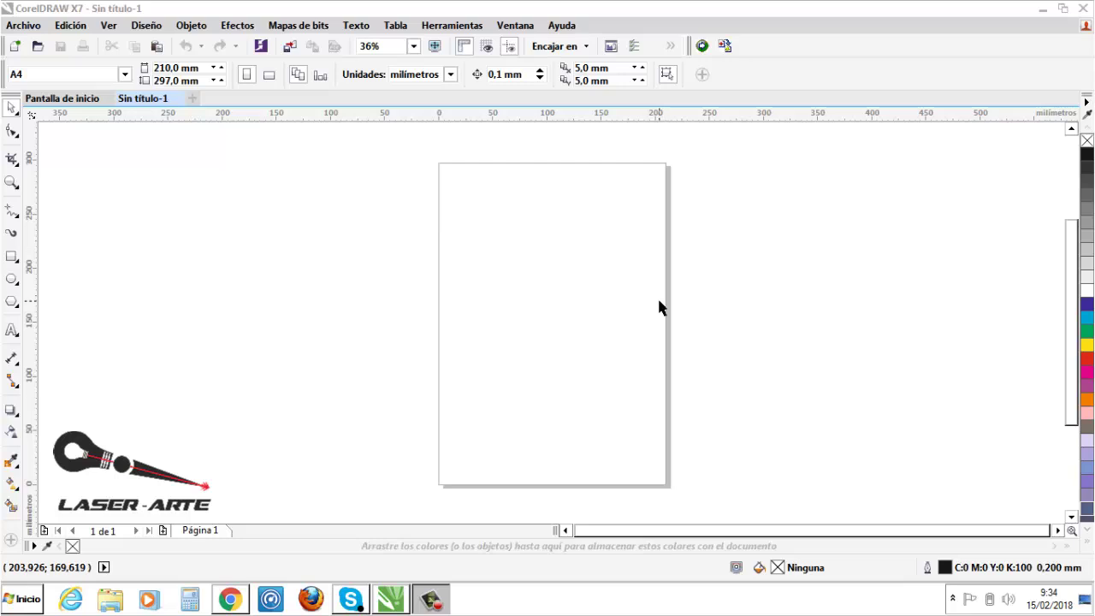
# Step: Switch to Chrome and run a Google image search for "mariposas" in a new tab
pyautogui.click(244, 602)
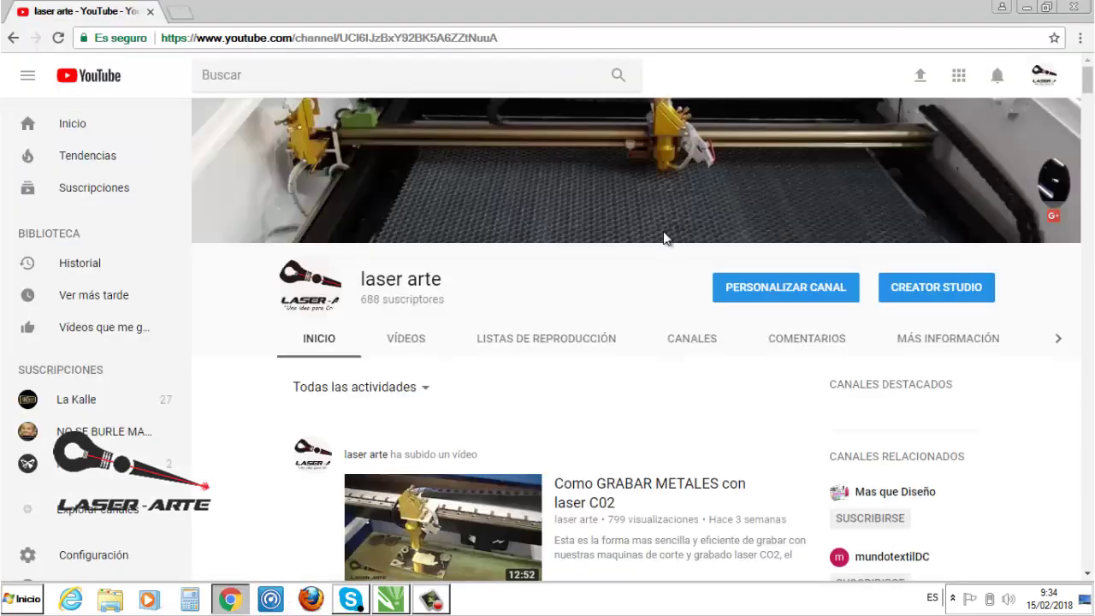
pyautogui.click(186, 12)
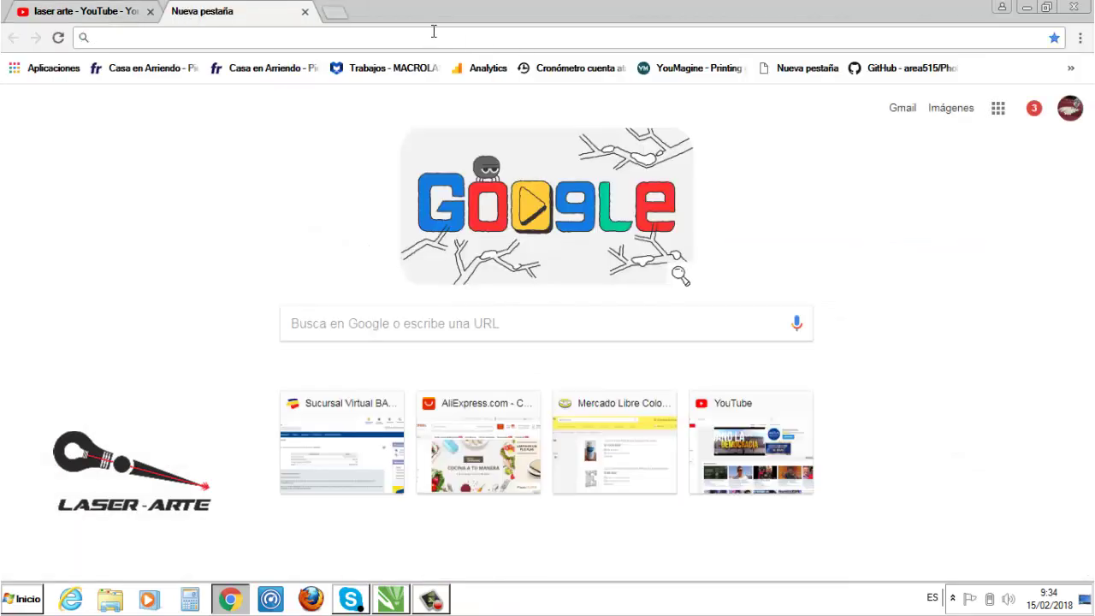
pyautogui.write('maripoas')
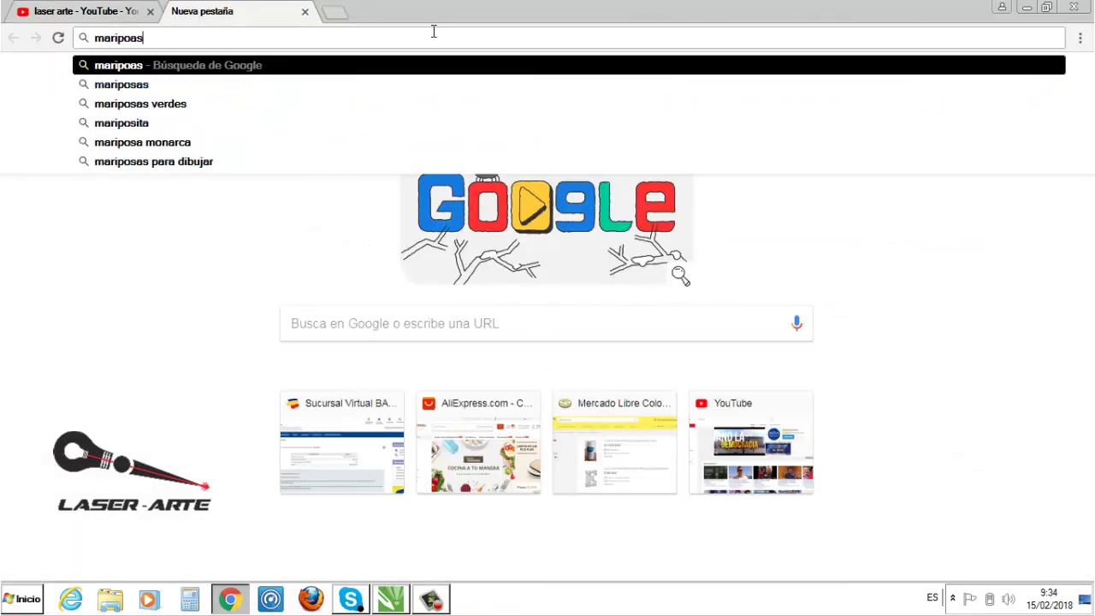
pyautogui.press('BackSpace')
pyautogui.press('BackSpace')
pyautogui.write('sa')
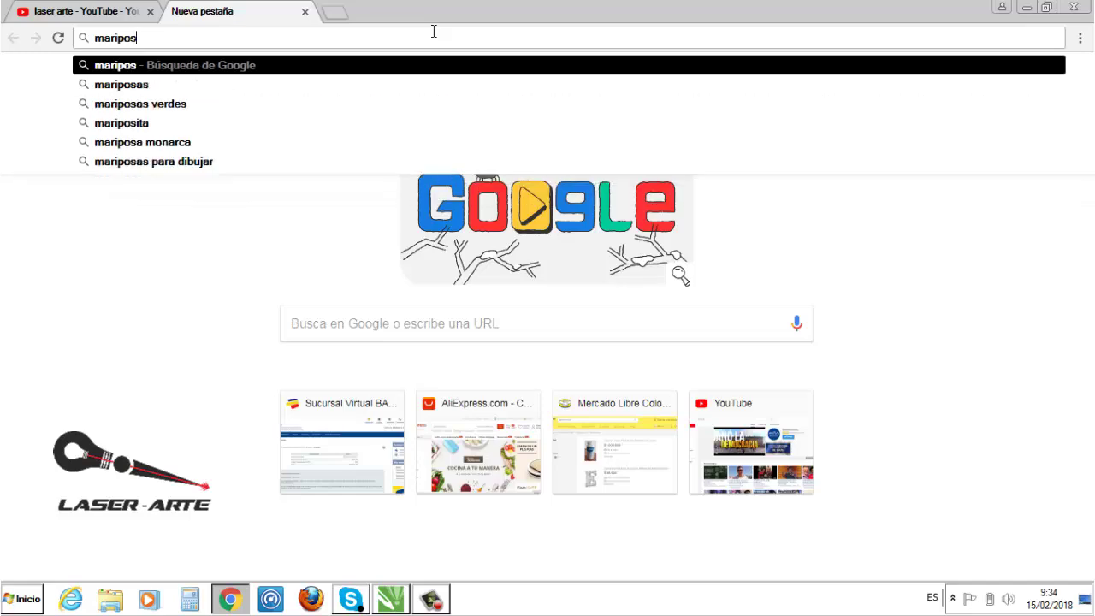
pyautogui.write('s')
pyautogui.press('Return')
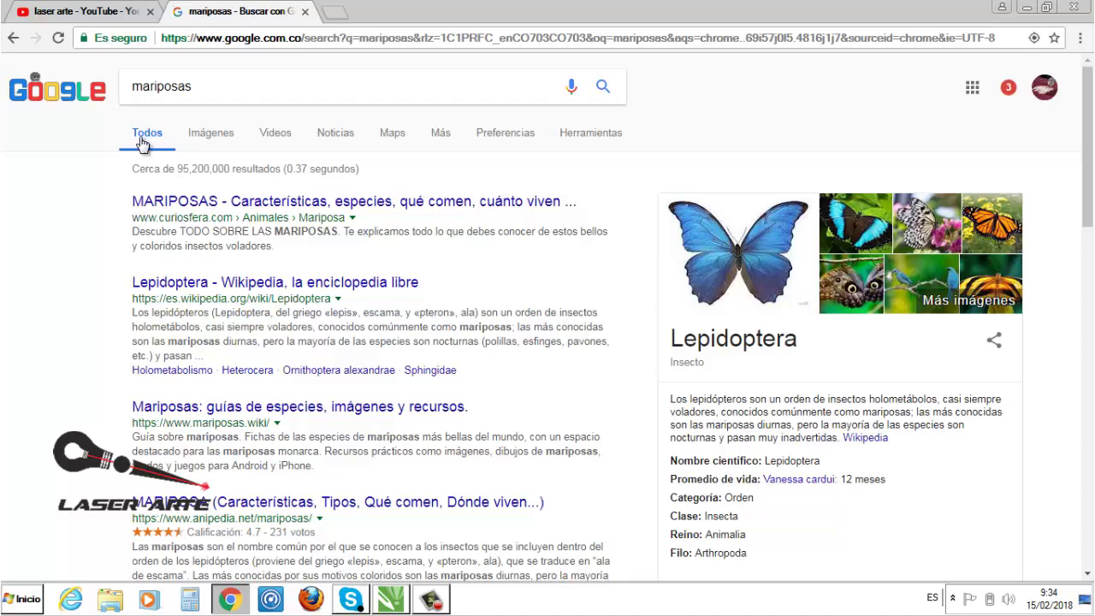
pyautogui.click(219, 138)
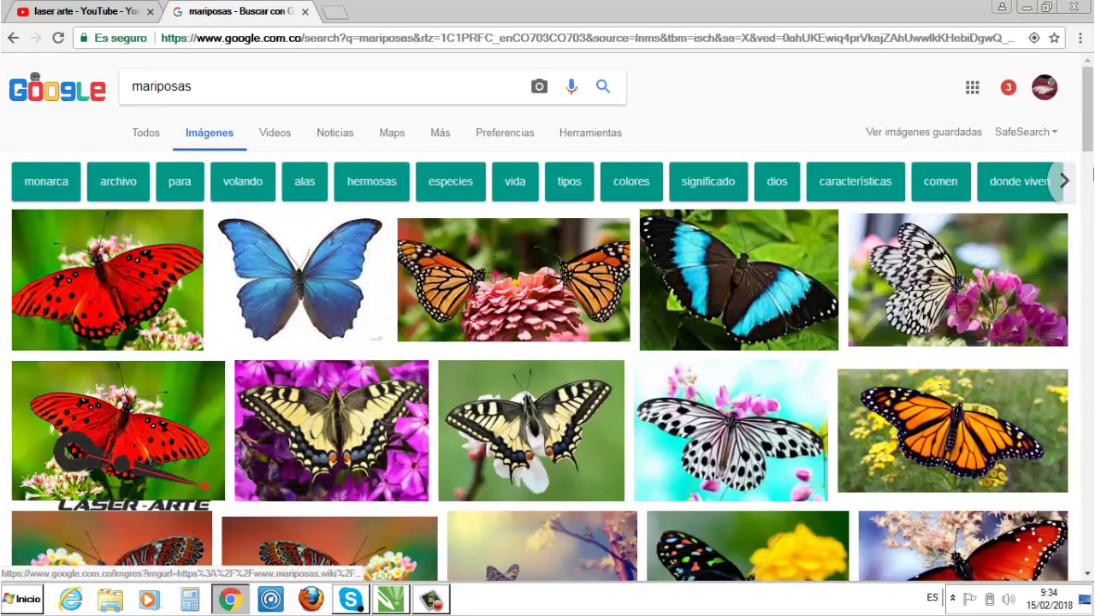
# Step: Filter the butterfly image results to size Grande and color En blanco y negro
pyautogui.moveTo(1088, 122); pyautogui.dragTo(794, 161)
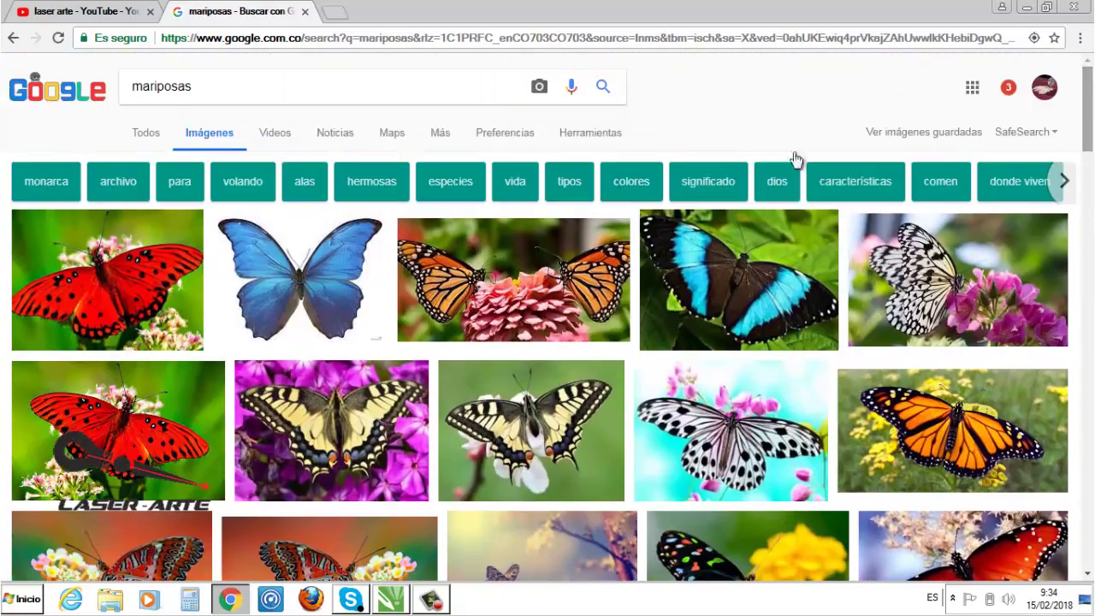
pyautogui.click(605, 142)
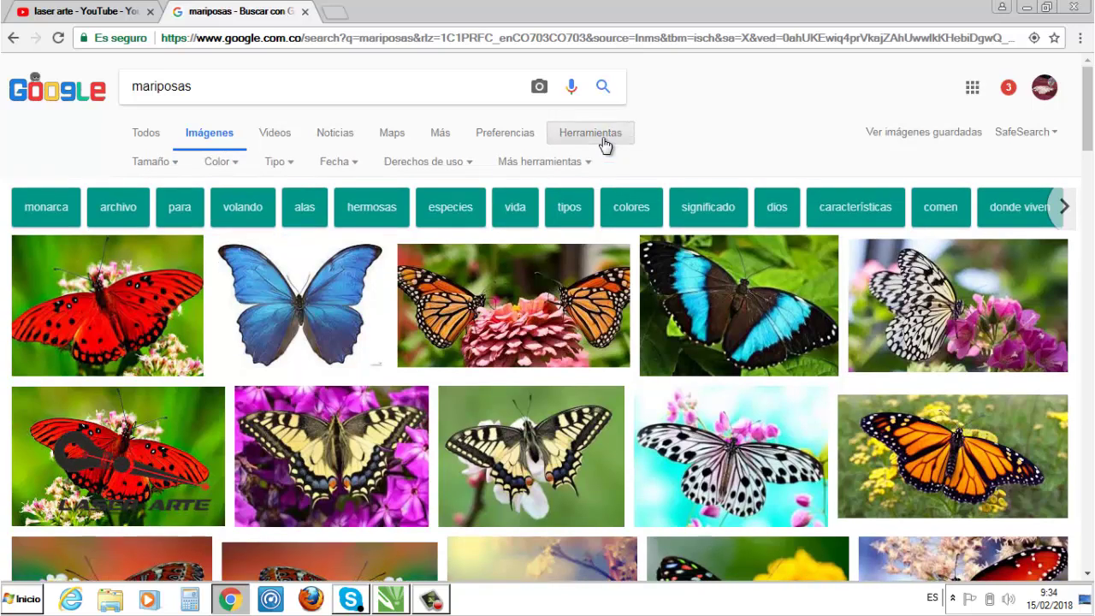
pyautogui.click(158, 163)
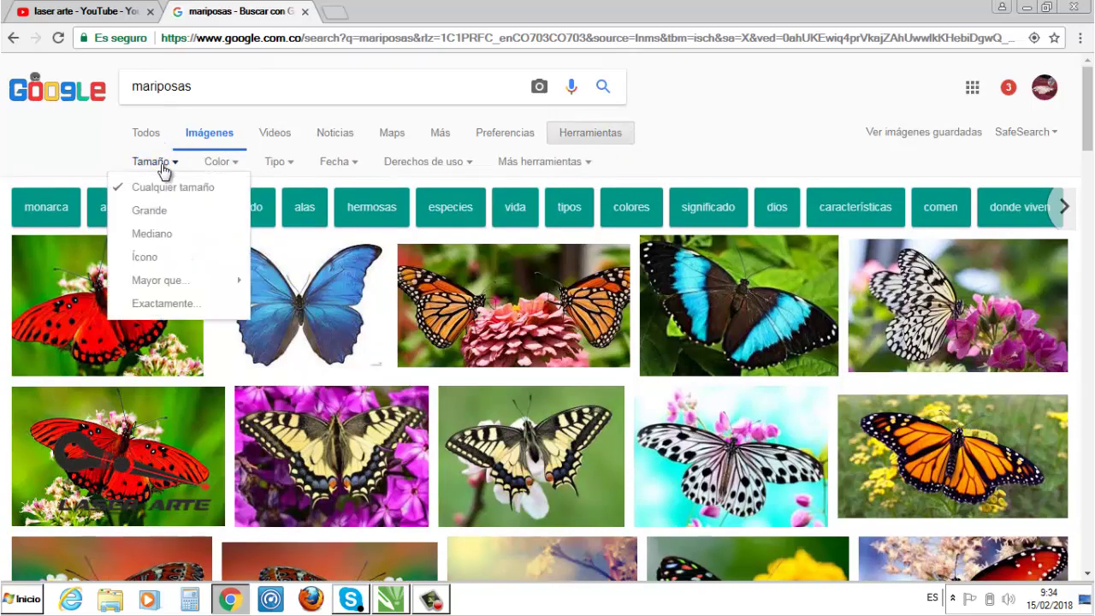
pyautogui.click(152, 222)
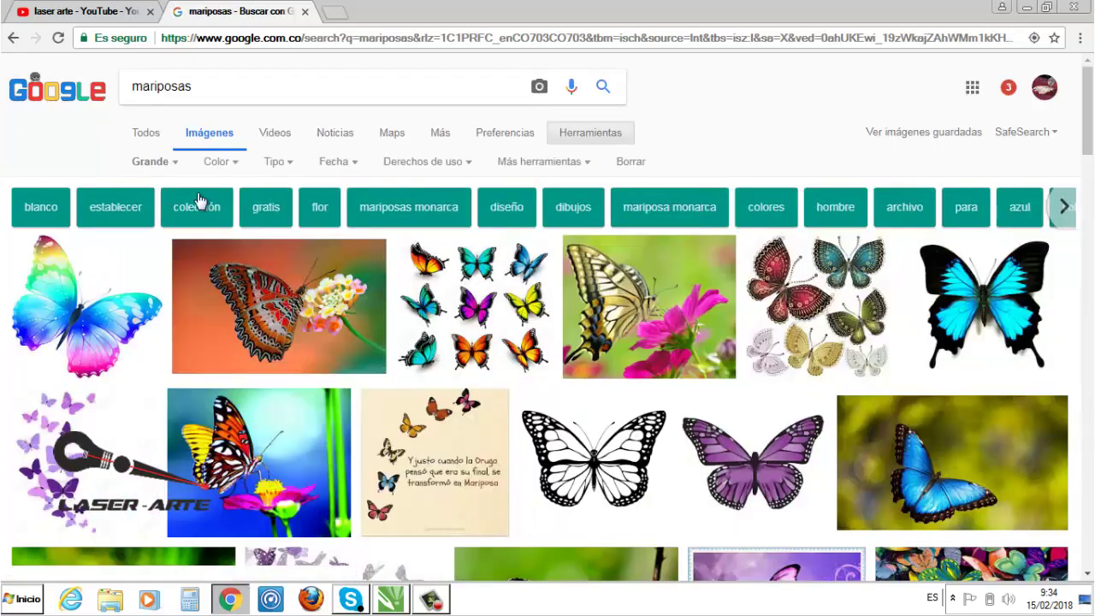
pyautogui.click(220, 166)
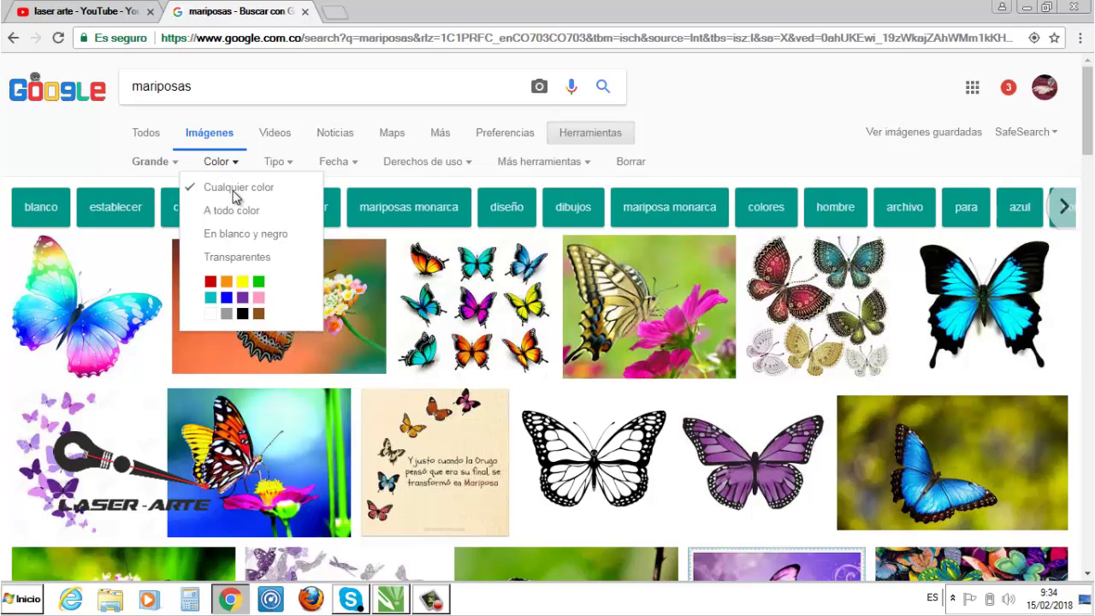
pyautogui.click(275, 238)
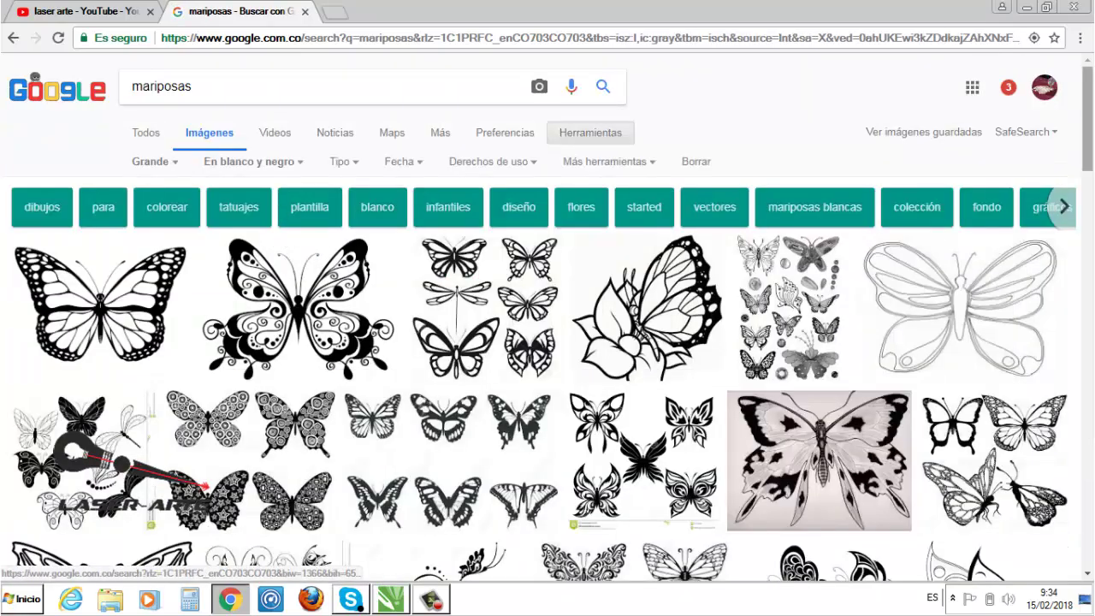
# Step: Open the 1300 × 1347 Dreamstime image of four tattoo butterflies at full size
pyautogui.scroll(-2, 1088, 128)
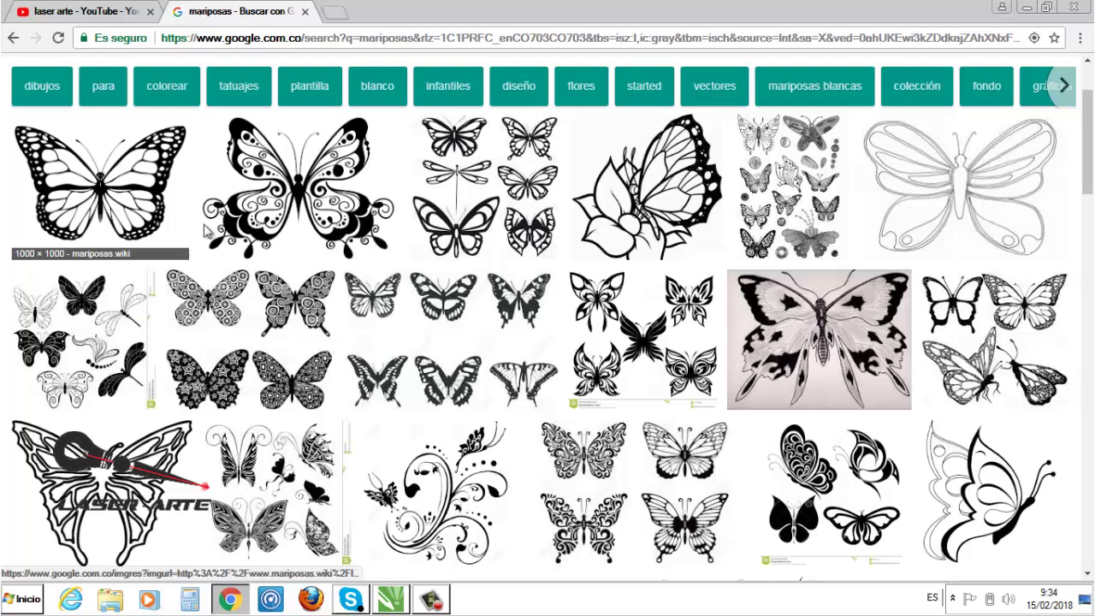
pyautogui.moveTo(1088, 174)
pyautogui.mouseDown()
pyautogui.moveTo(1088, 207)
pyautogui.moveTo(1083, 154)
pyautogui.mouseUp()
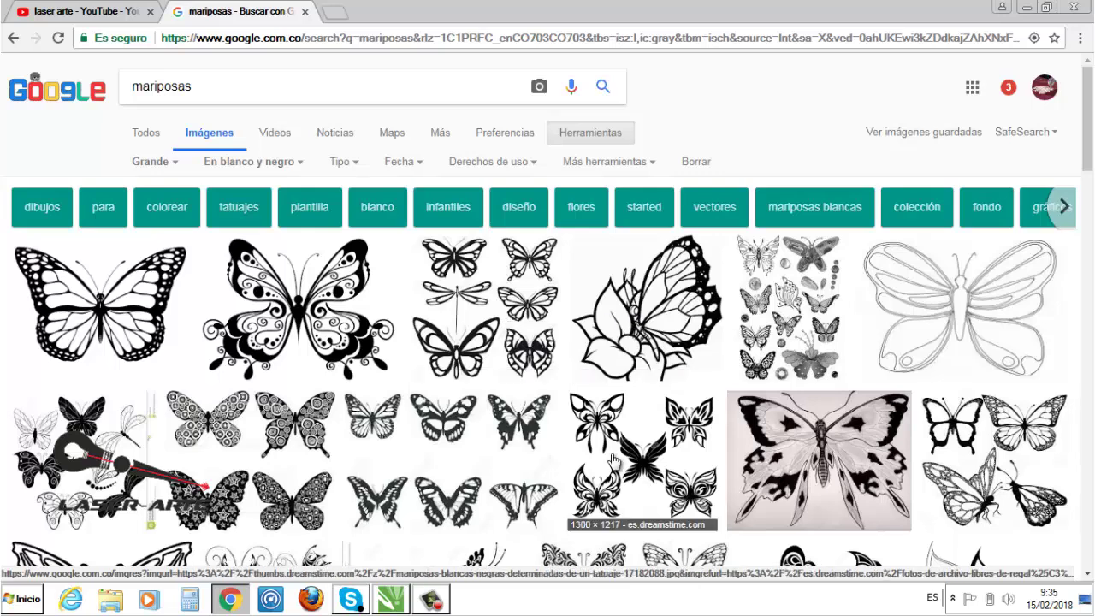
pyautogui.scroll(-1, 611, 441)
pyautogui.scroll(-1, 610, 458)
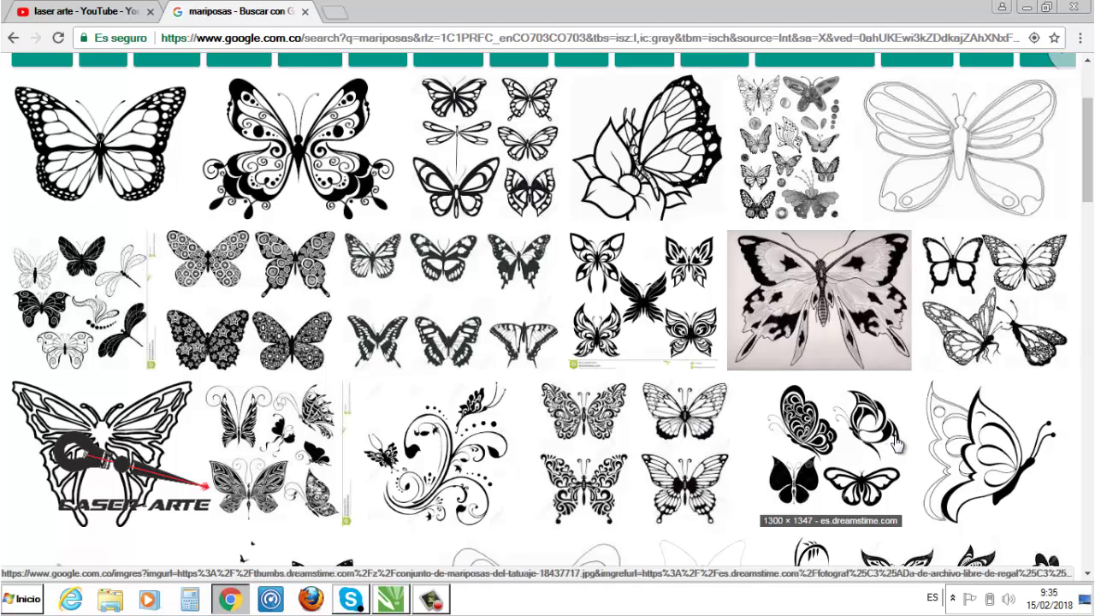
pyautogui.click(847, 443)
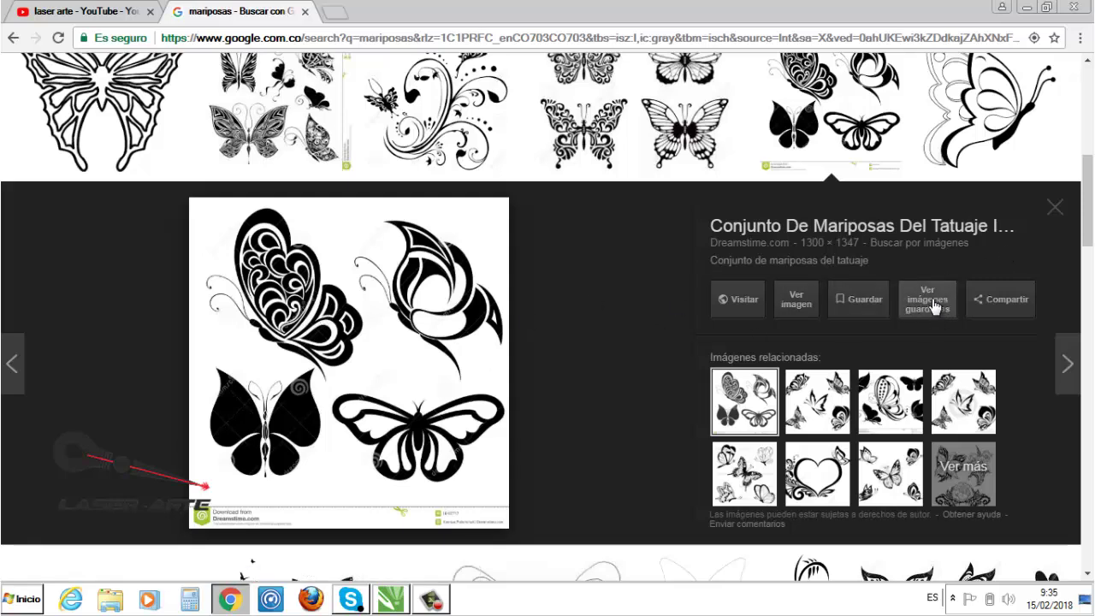
pyautogui.click(794, 303)
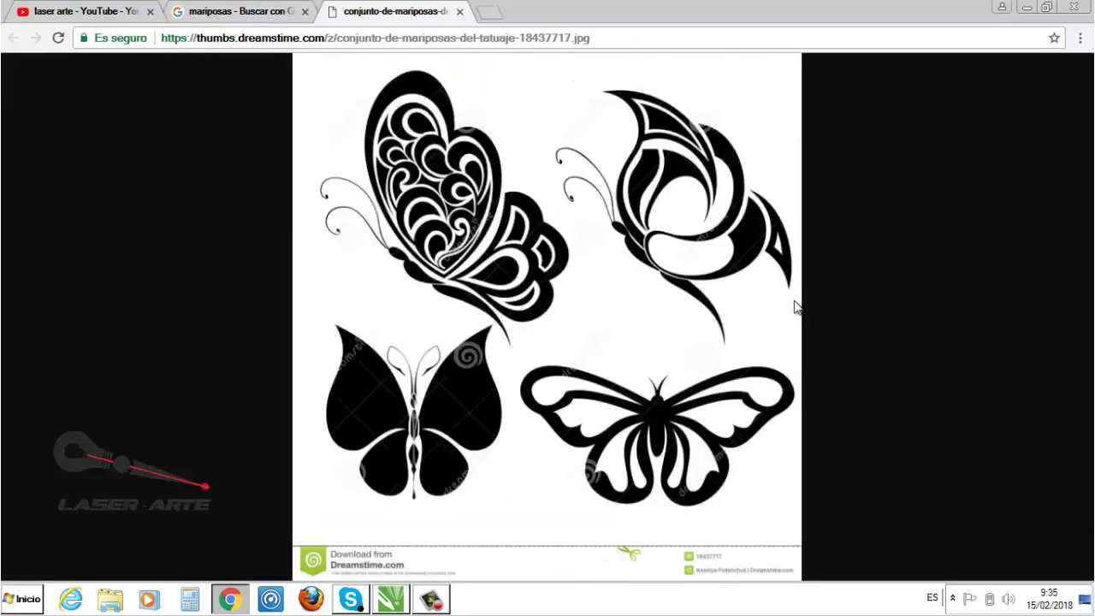
# Step: Check the butterfly image's quality up close and save it as 001 in the Descargas folder
pyautogui.click(502, 253)
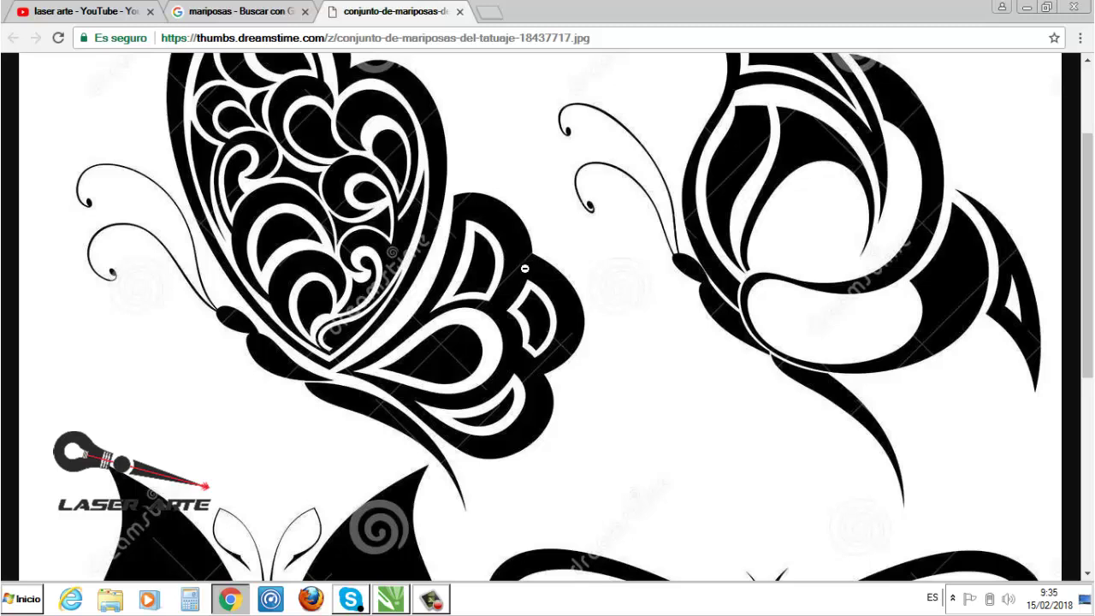
pyautogui.click(524, 269)
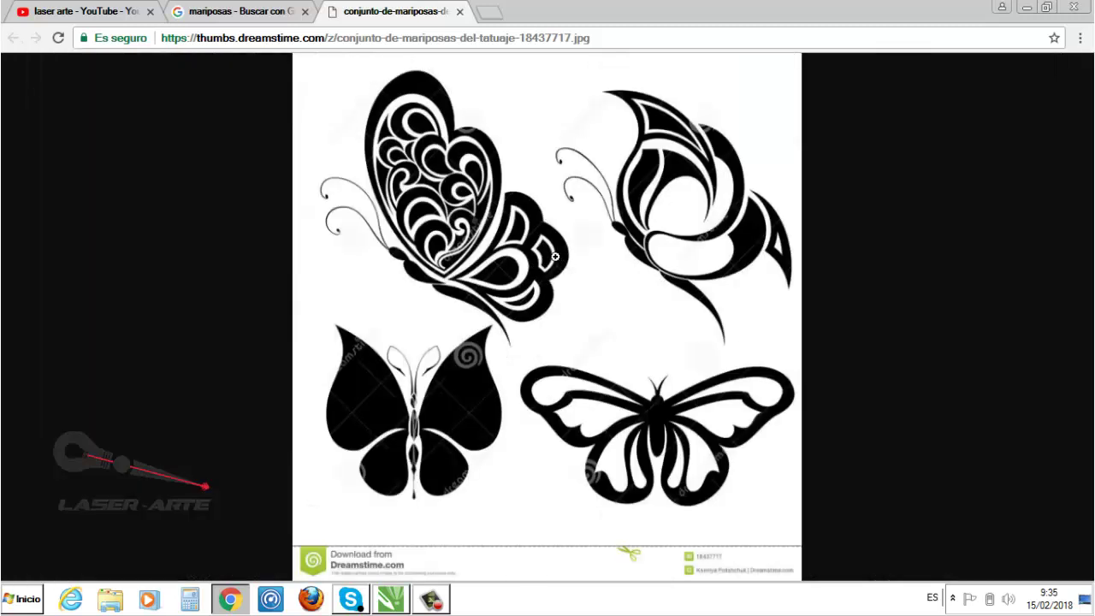
pyautogui.rightClick(555, 256)
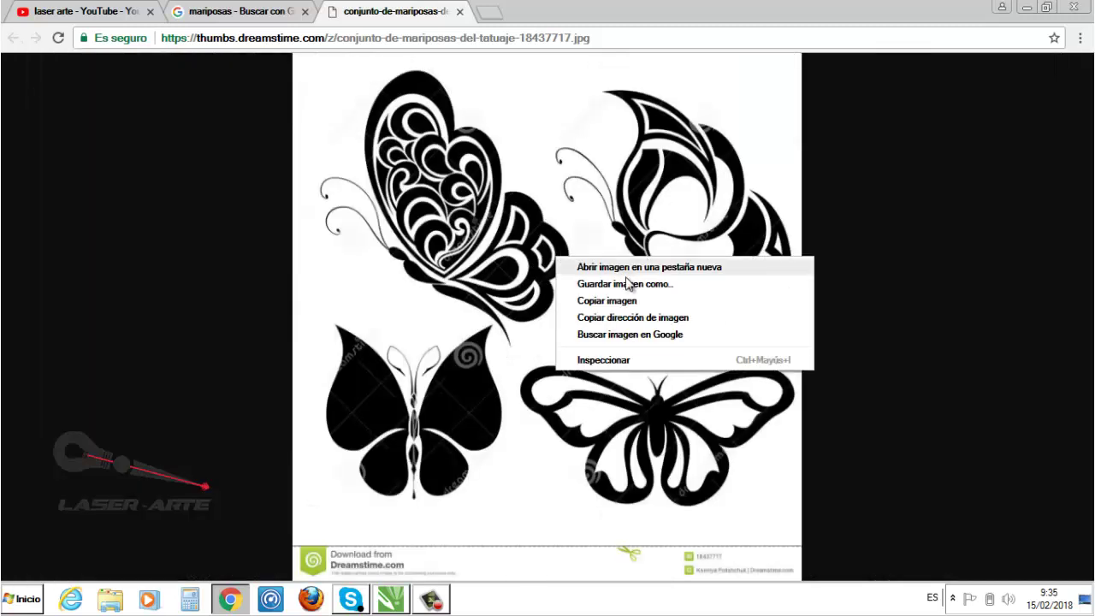
pyautogui.click(648, 291)
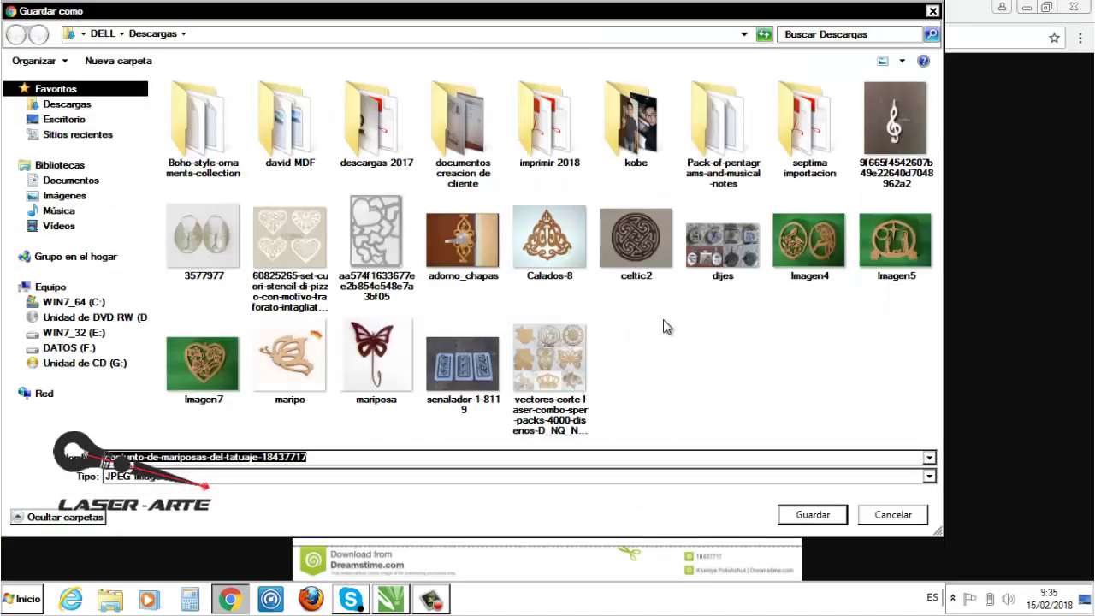
pyautogui.press('BackSpace')
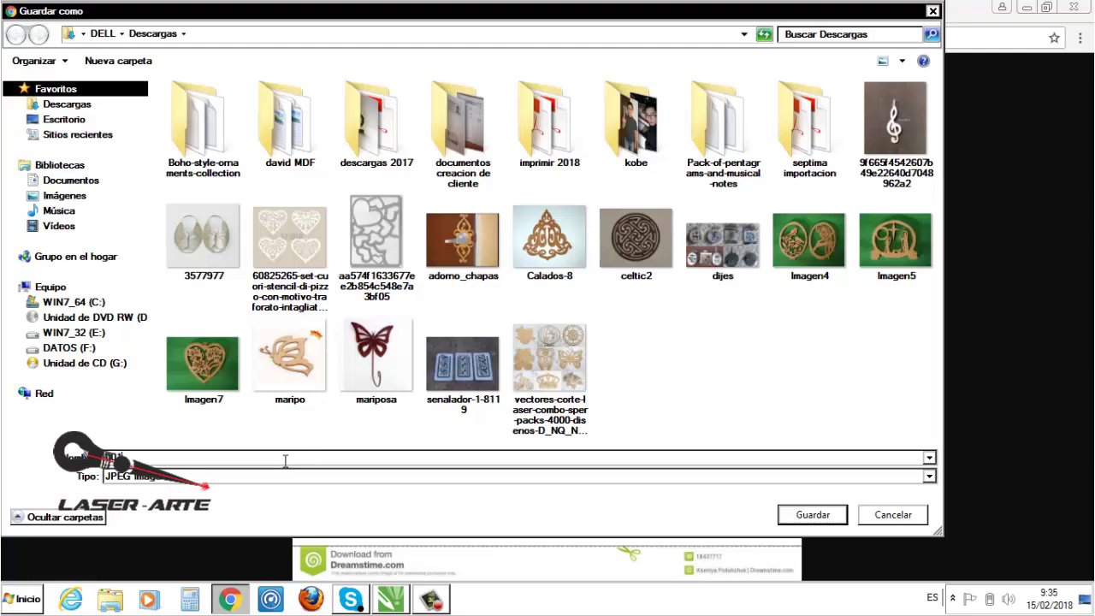
pyautogui.write('001')
pyautogui.click(810, 515)
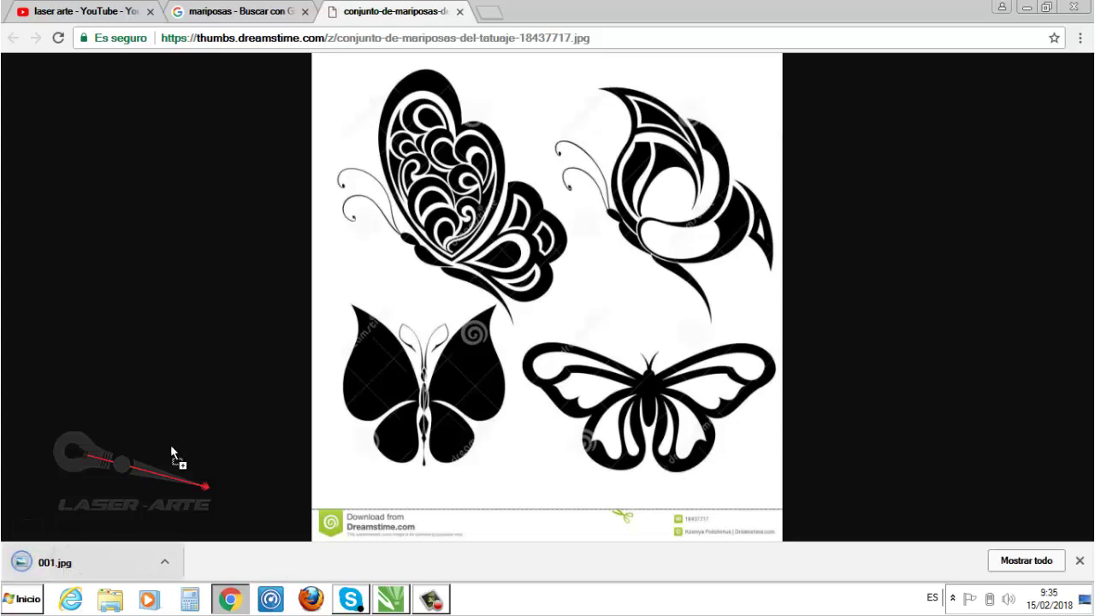
# Step: Bring the downloaded 001.jpg into the CorelDRAW page and position it at about X 95.7 mm, Y 208.1 mm
pyautogui.moveTo(405, 603); pyautogui.dragTo(546, 276)
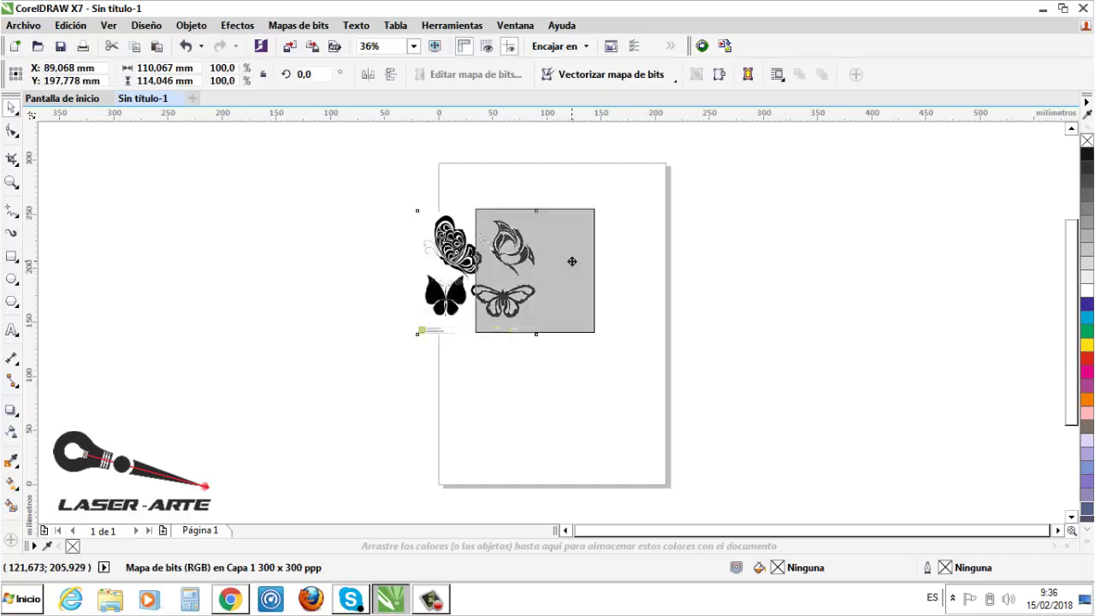
pyautogui.scroll(3, 575, 246)
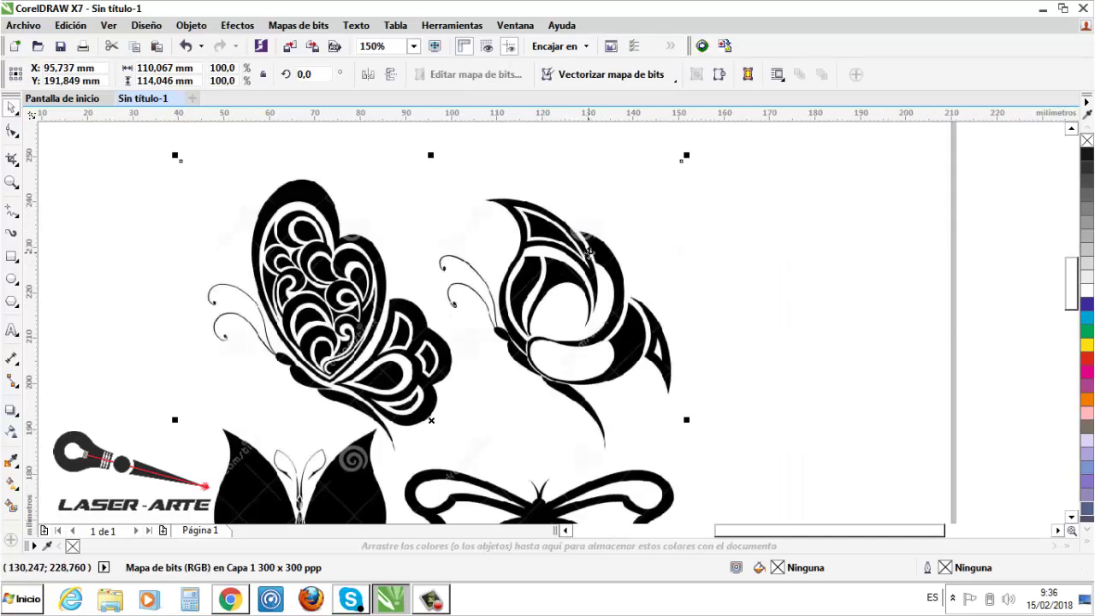
pyautogui.scroll(-2, 567, 311)
pyautogui.scroll(2, 574, 285)
pyautogui.scroll(-2, 479, 325)
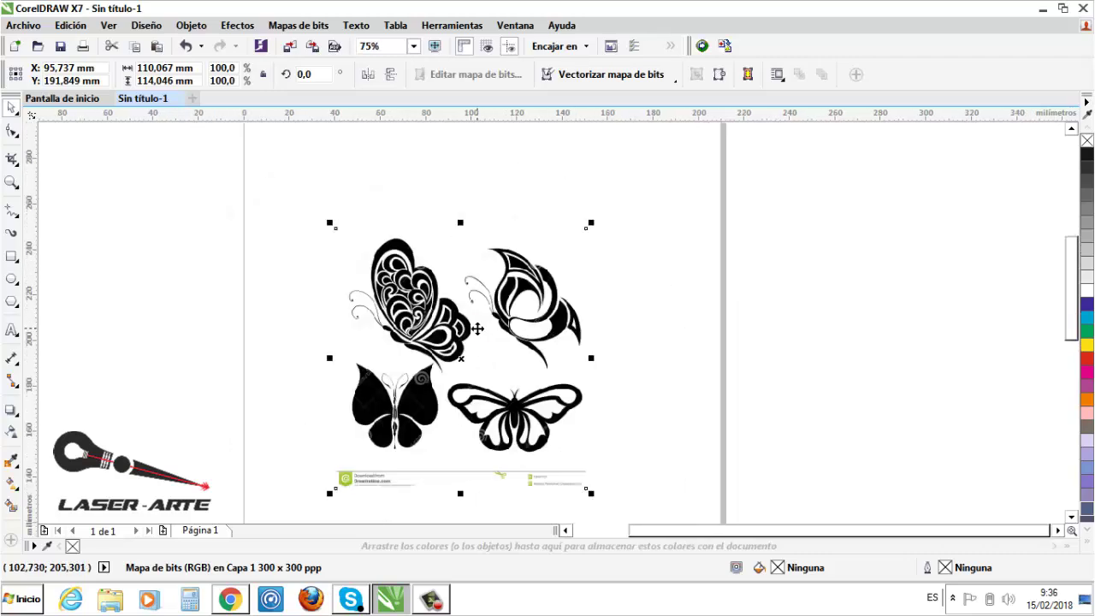
pyautogui.moveTo(506, 335); pyautogui.dragTo(505, 299)
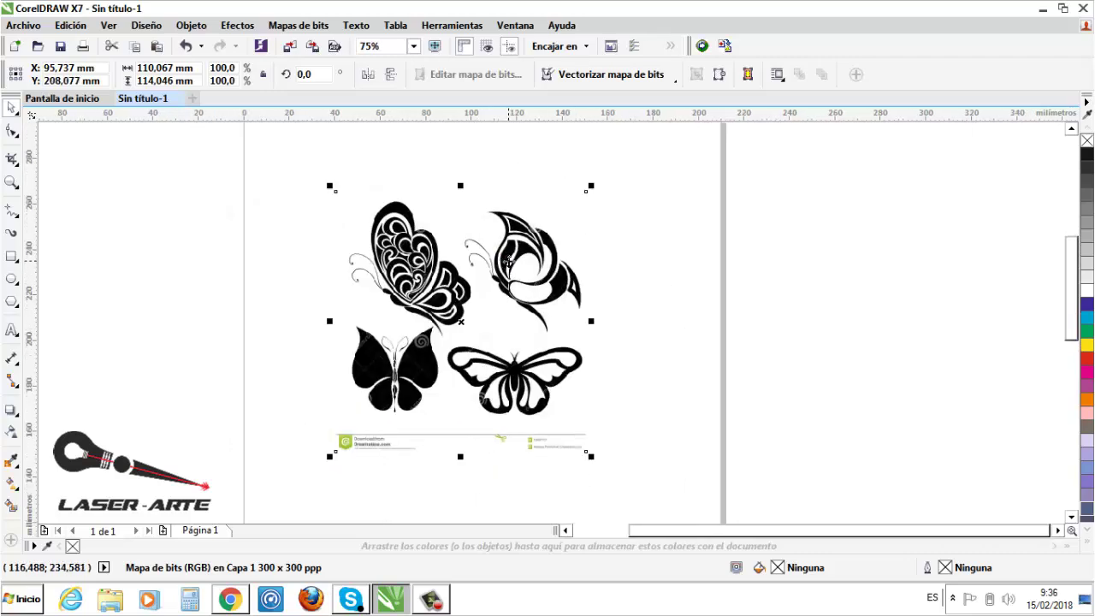
pyautogui.scroll(2, 509, 267)
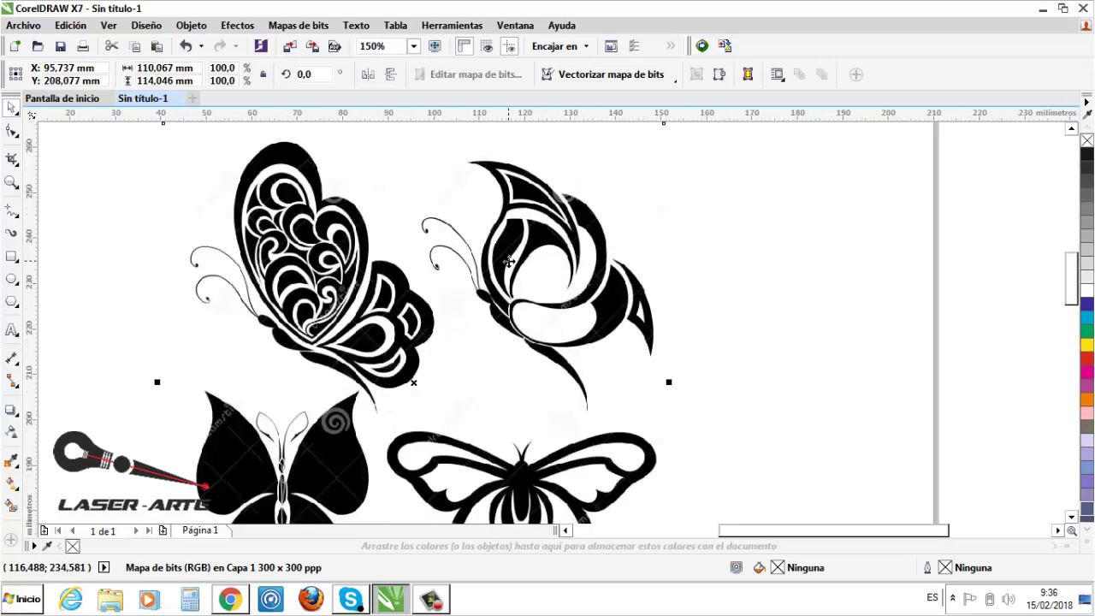
# Step: Start an outline trace of the butterfly bitmap with the Clipart image type
pyautogui.click(650, 213)
pyautogui.click(597, 238)
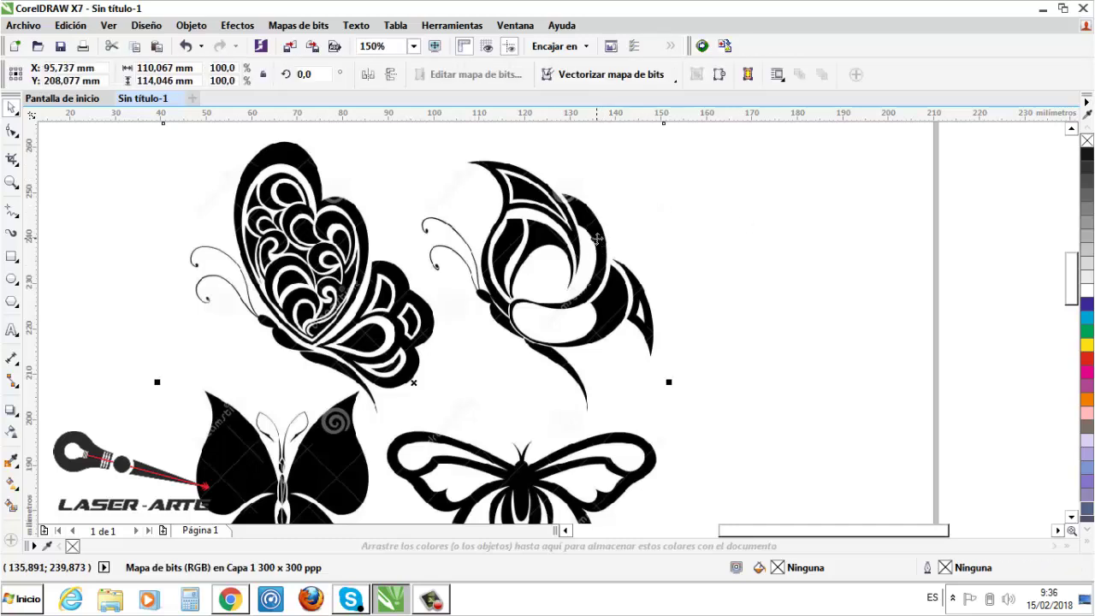
pyautogui.click(613, 83)
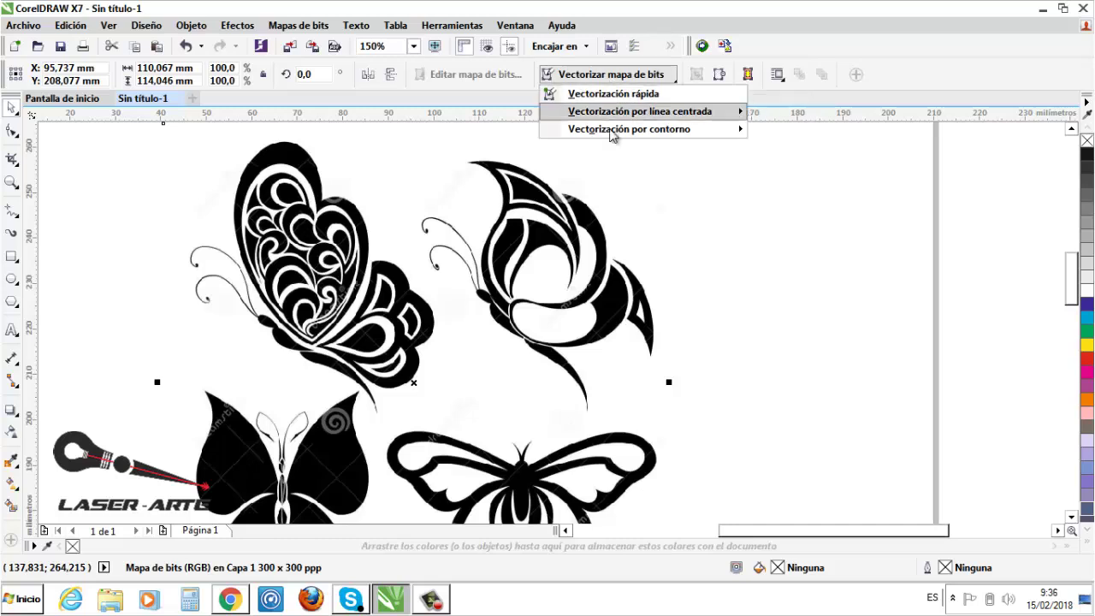
pyautogui.moveTo(614, 140)
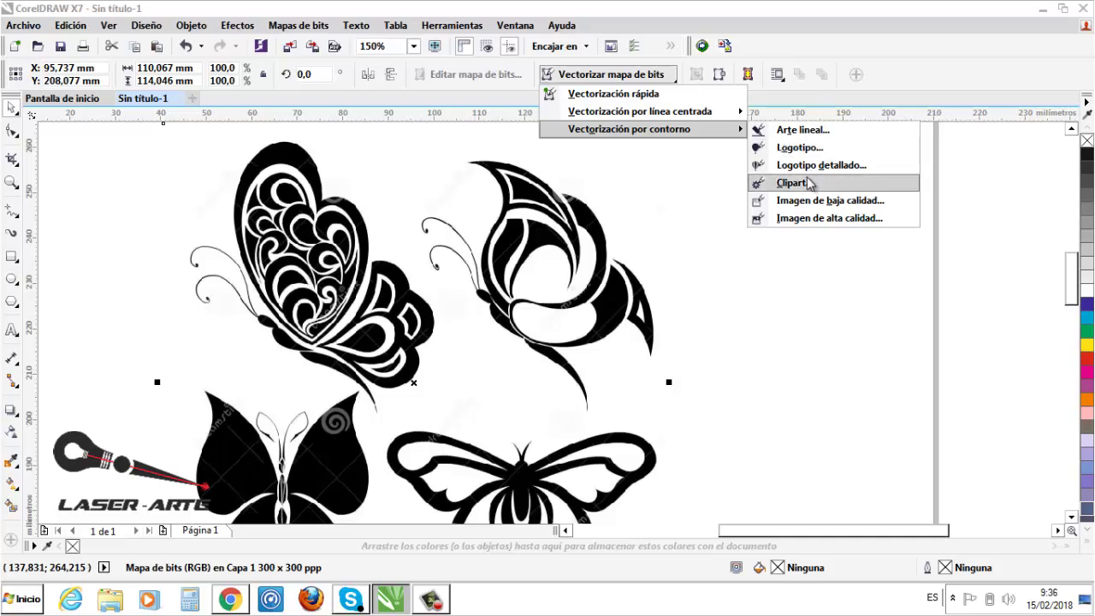
pyautogui.click(809, 183)
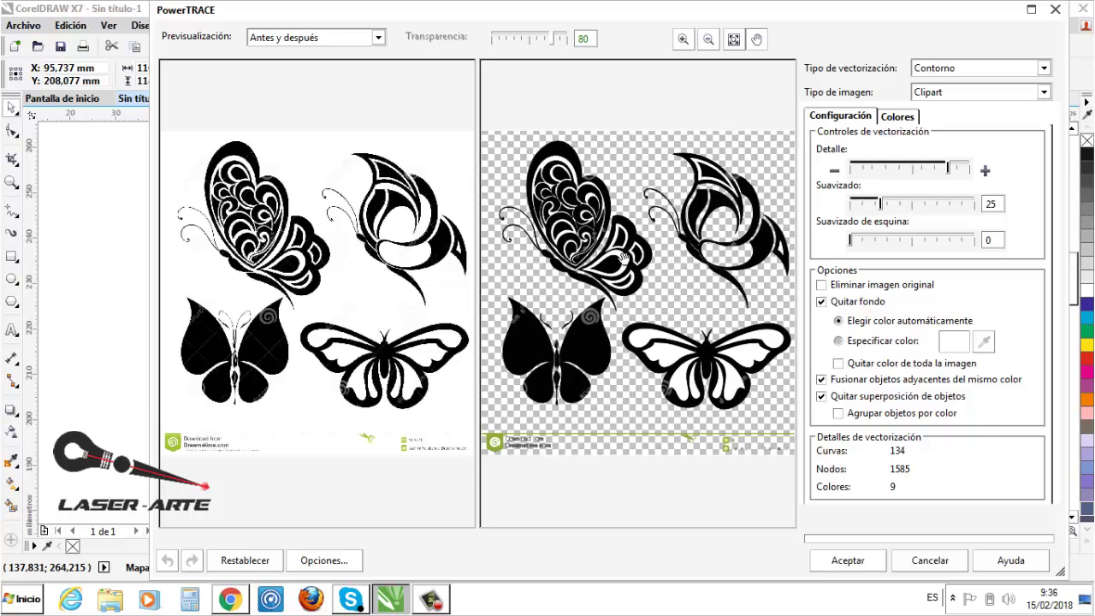
# Step: Compare the traced butterfly outlines with the original bitmap up close in the before-and-after preview
pyautogui.scroll(2, 624, 251)
pyautogui.scroll(1, 623, 239)
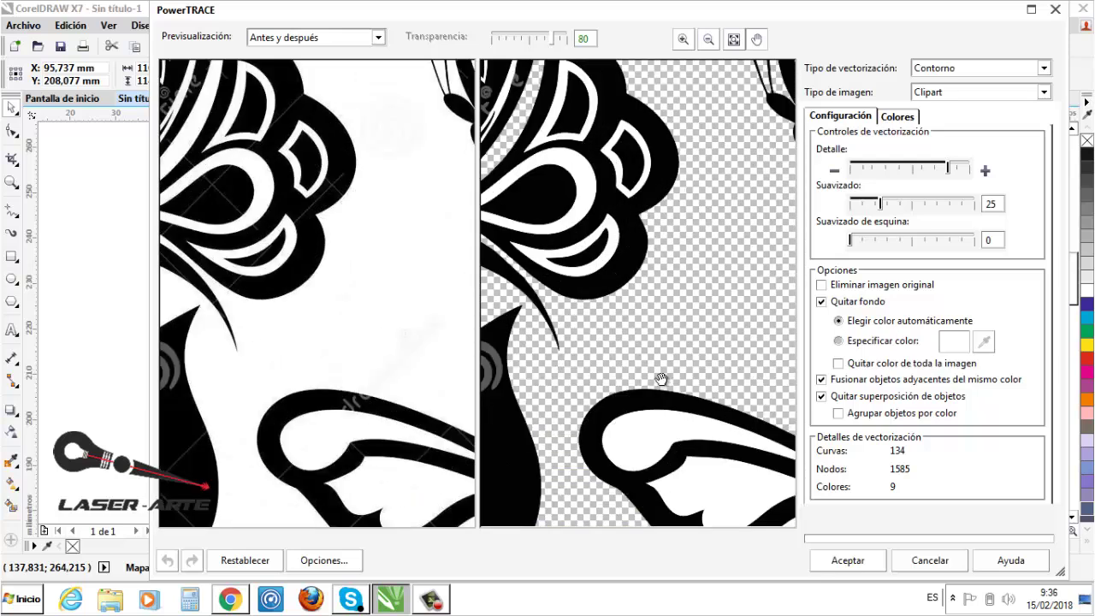
pyautogui.scroll(-1, 599, 291)
pyautogui.scroll(2, 572, 333)
pyautogui.scroll(-4, 589, 315)
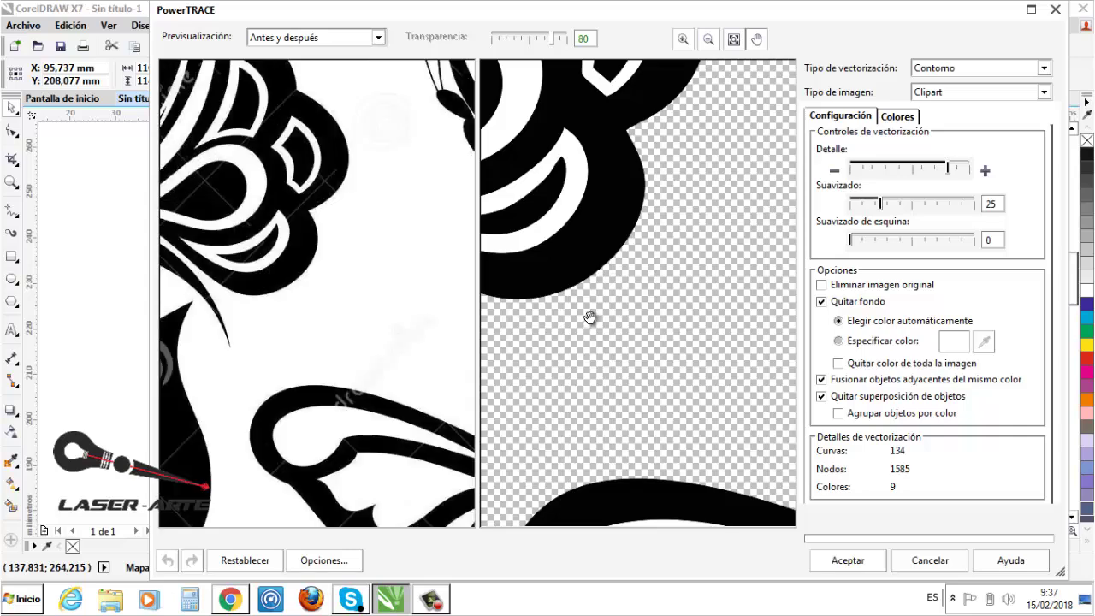
pyautogui.scroll(4, 581, 201)
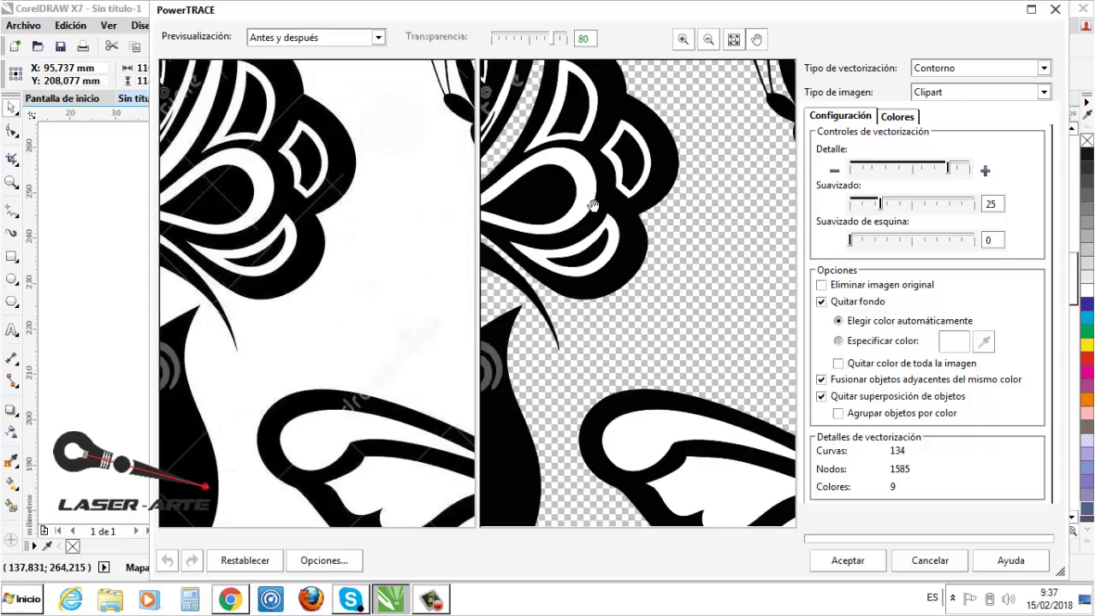
pyautogui.scroll(-3, 669, 327)
pyautogui.scroll(2, 547, 190)
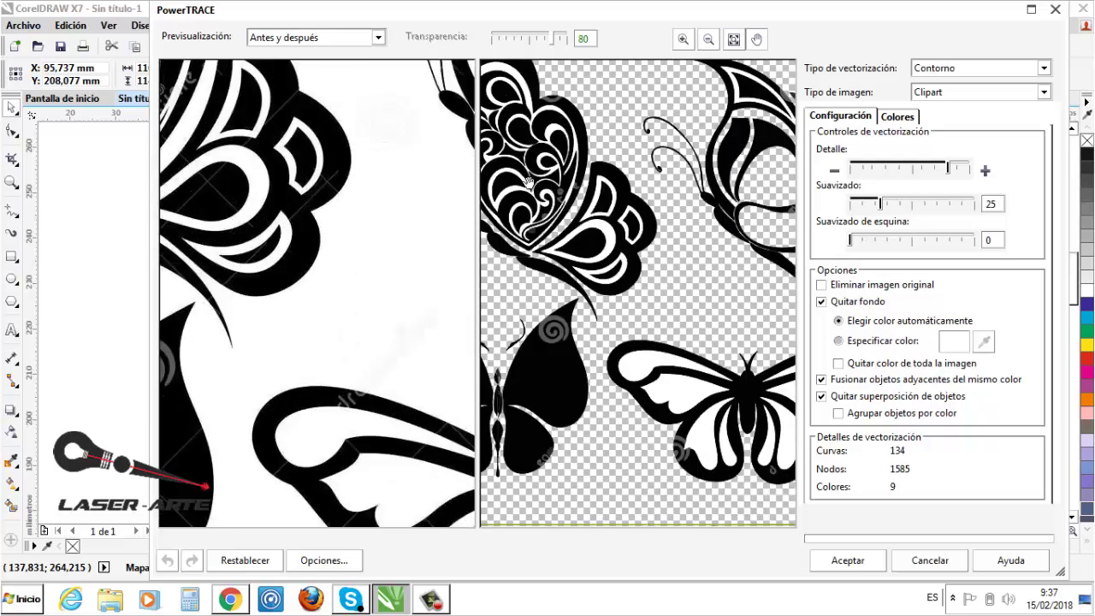
pyautogui.scroll(-2, 527, 182)
pyautogui.scroll(-3, 528, 182)
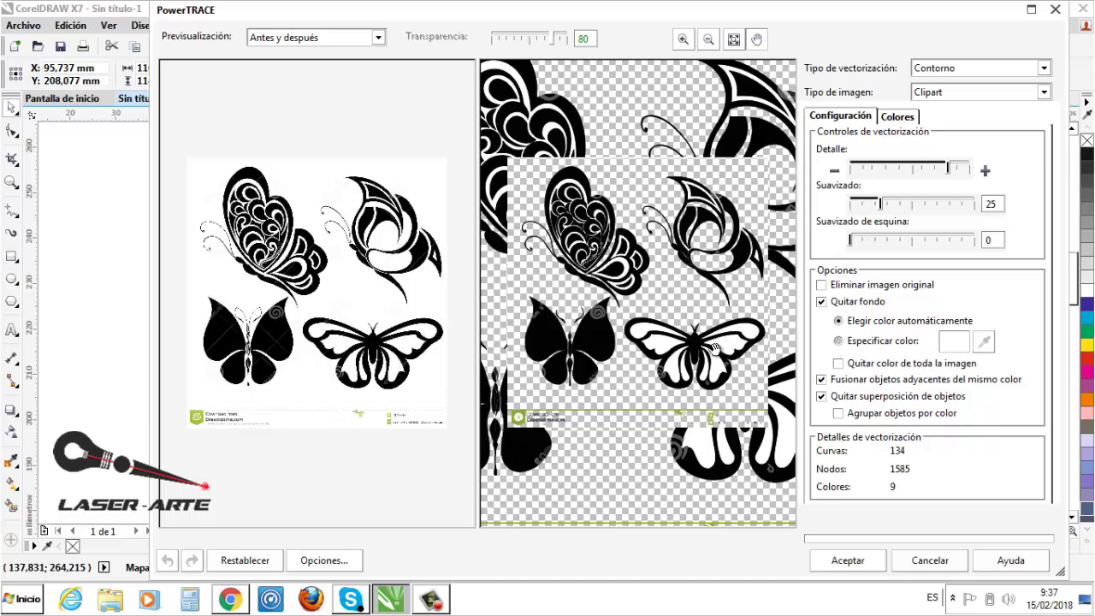
# Step: Try the trace with Detail near its maximum, and return Detail to its previous level
pyautogui.click(951, 171)
pyautogui.moveTo(965, 168); pyautogui.dragTo(967, 168)
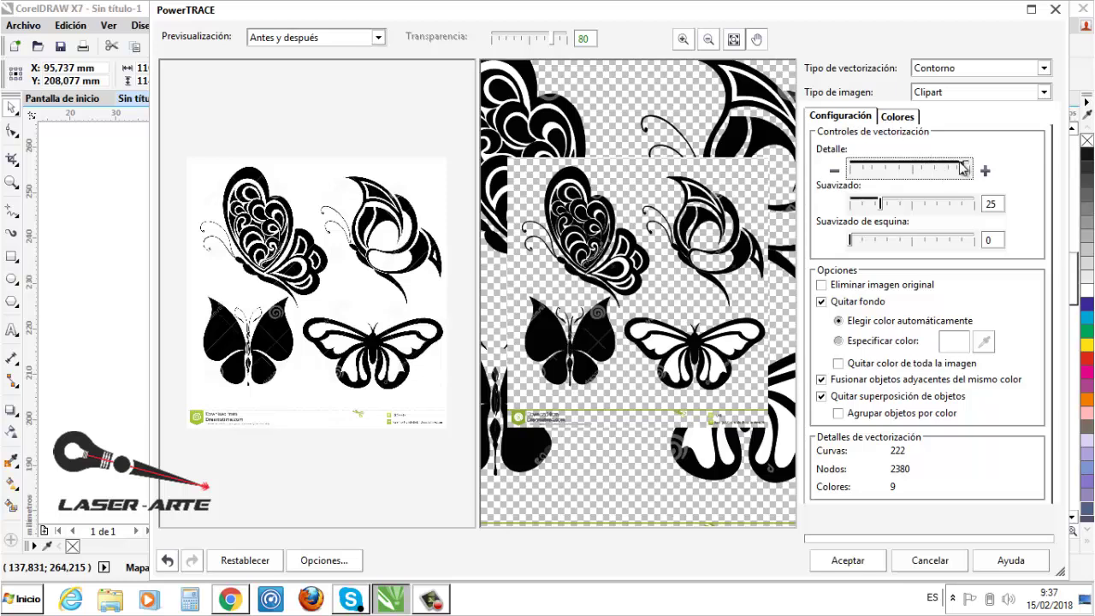
pyautogui.moveTo(951, 170); pyautogui.dragTo(945, 170)
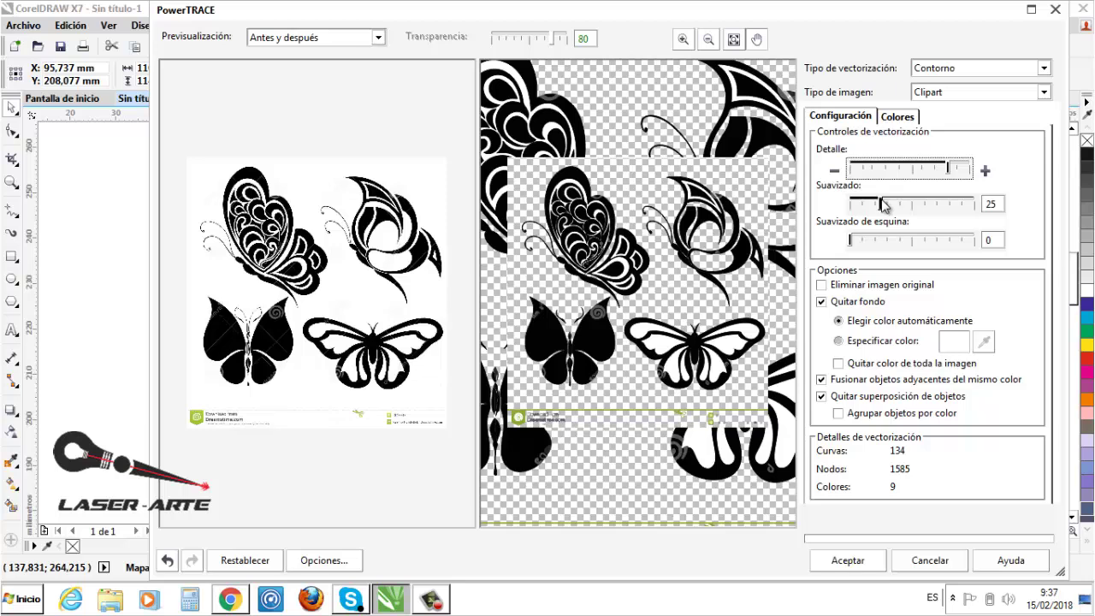
# Step: Try a Smoothing value of 0 and examine the traced wing edges up close
pyautogui.moveTo(883, 203); pyautogui.dragTo(847, 203)
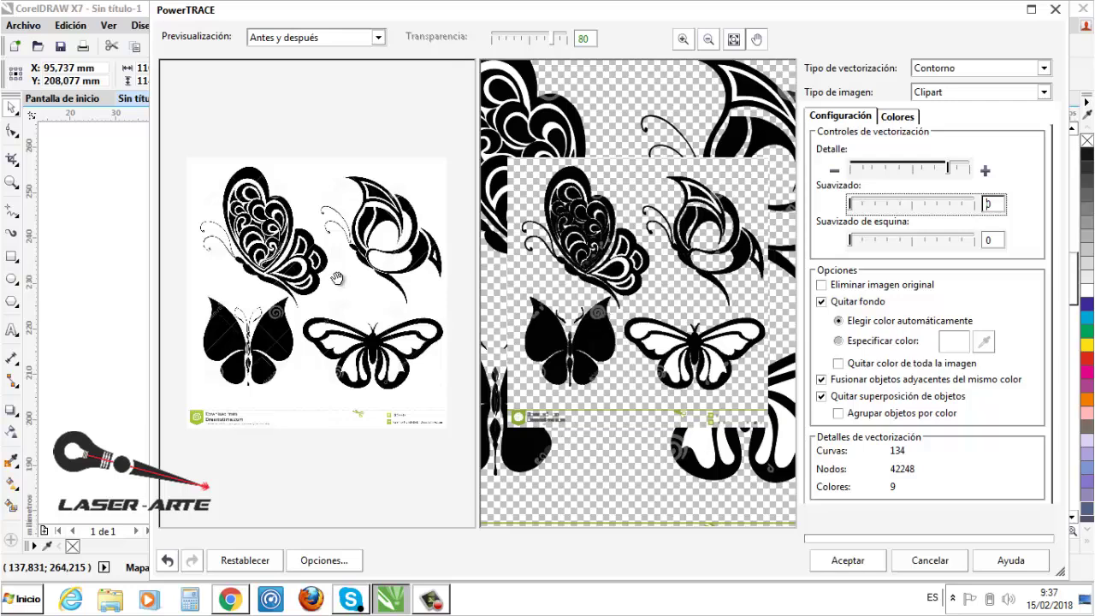
pyautogui.scroll(2, 567, 297)
pyautogui.scroll(3, 556, 310)
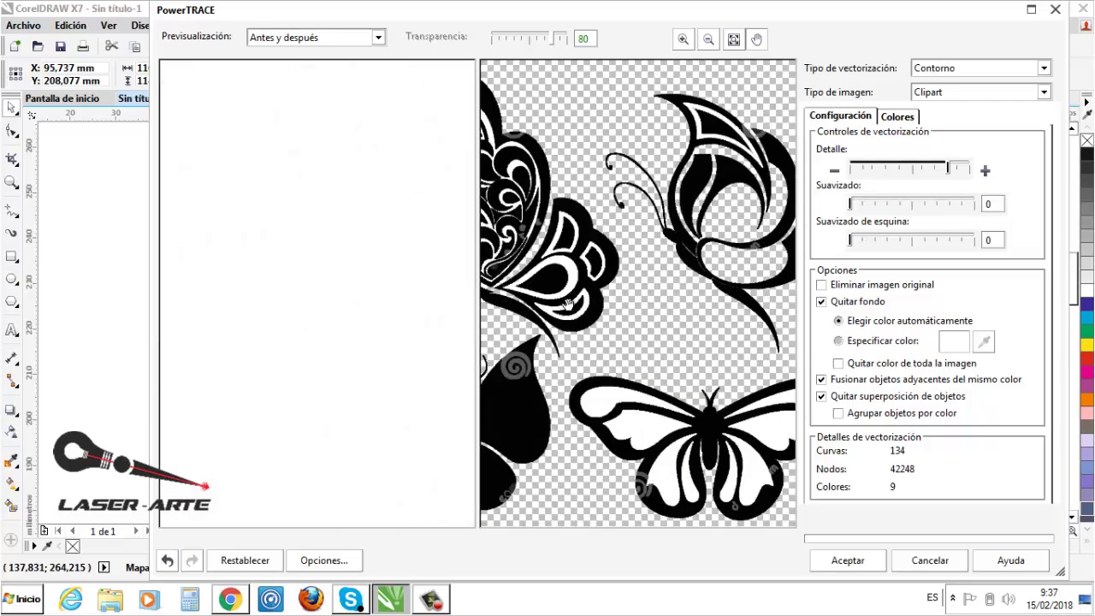
pyautogui.scroll(-3, 630, 248)
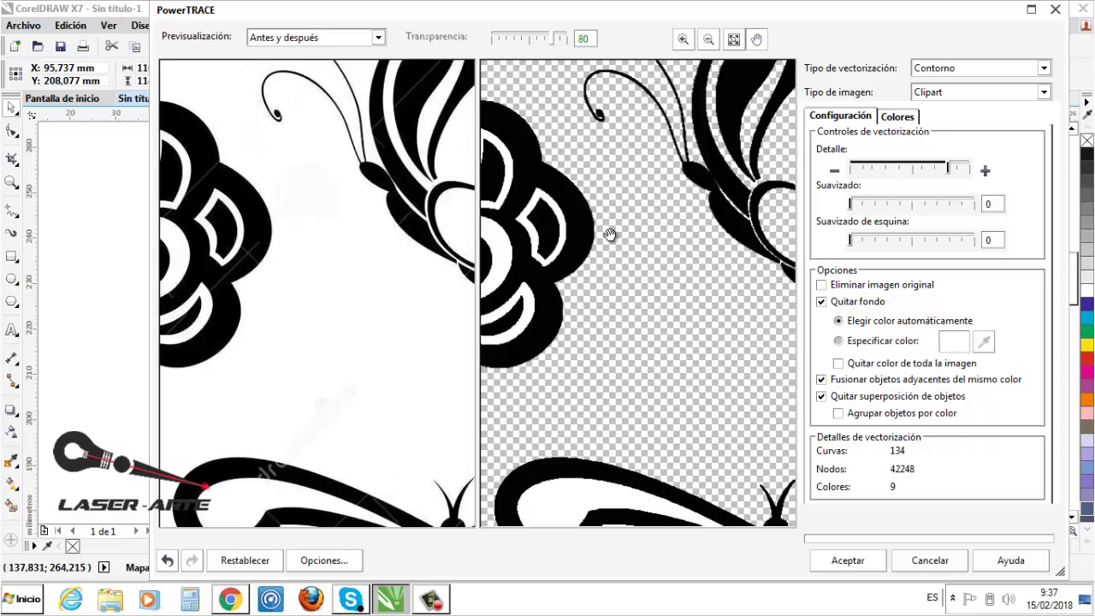
pyautogui.scroll(3, 596, 227)
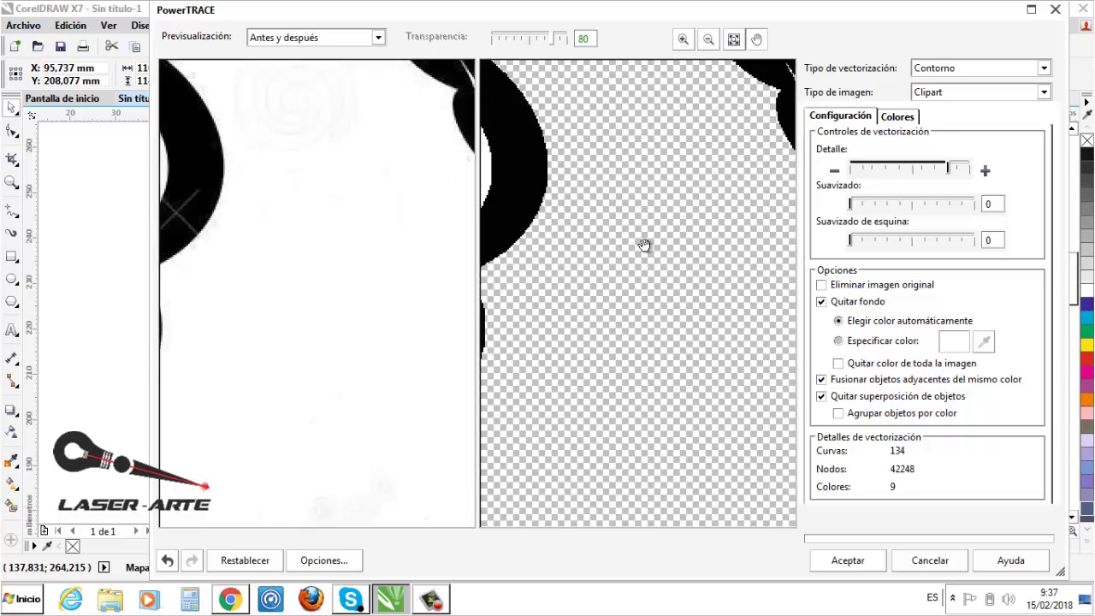
pyautogui.scroll(-2, 675, 274)
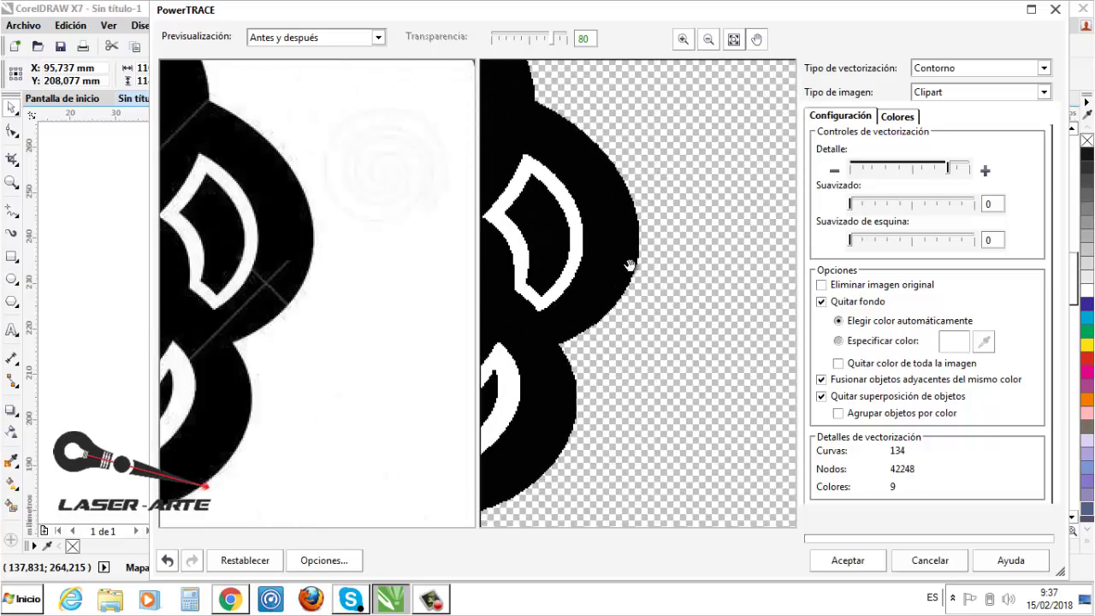
# Step: Try Smoothing values of 22 and 94 on the wing contours, and settle on 21
pyautogui.click(881, 203)
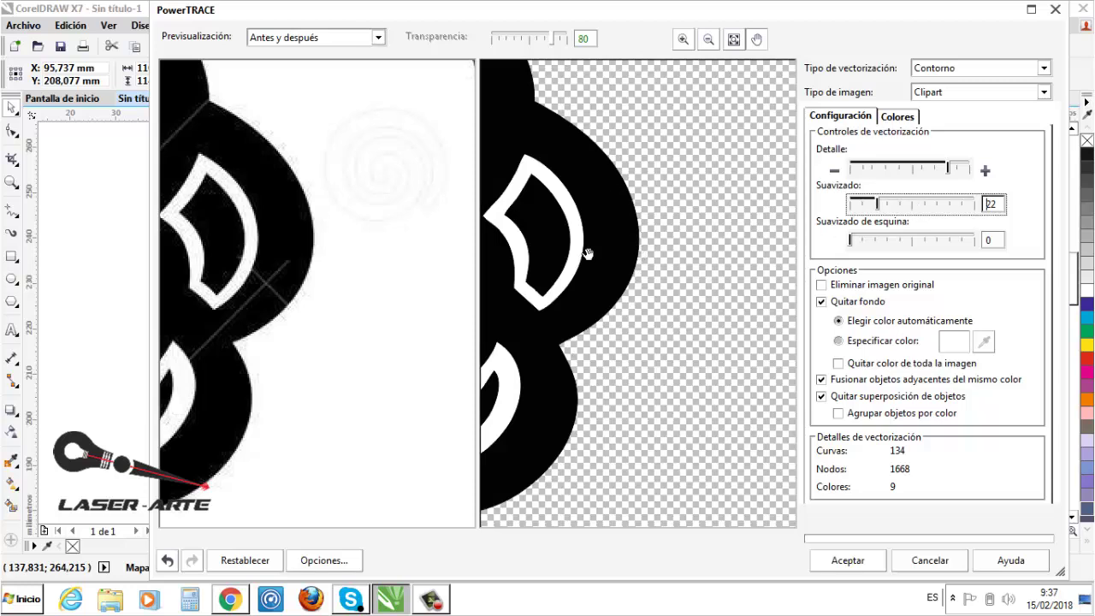
pyautogui.moveTo(587, 249); pyautogui.dragTo(611, 274)
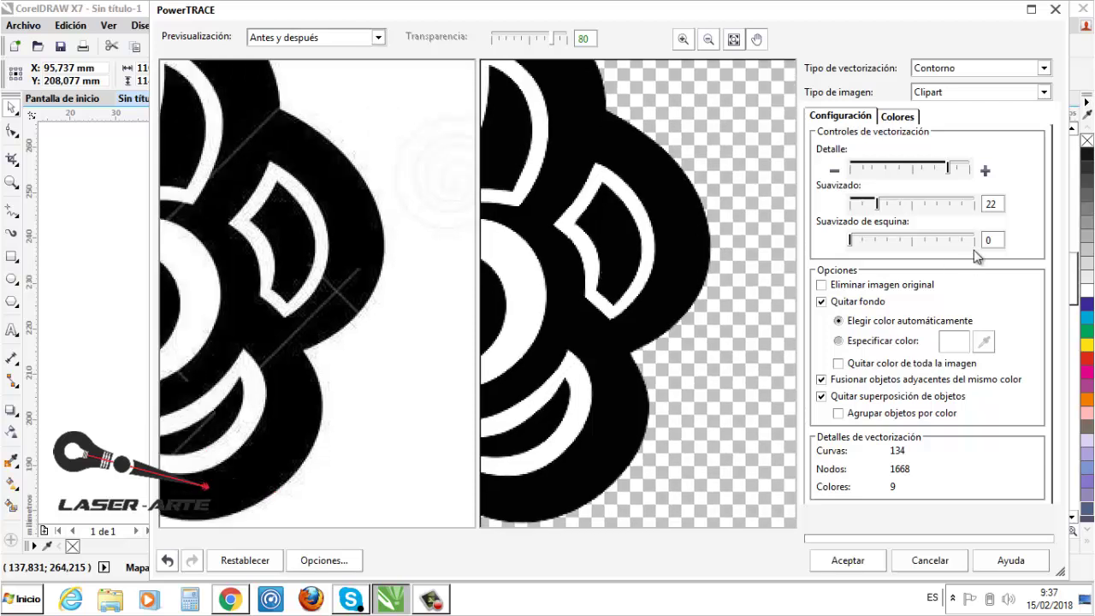
pyautogui.click(969, 206)
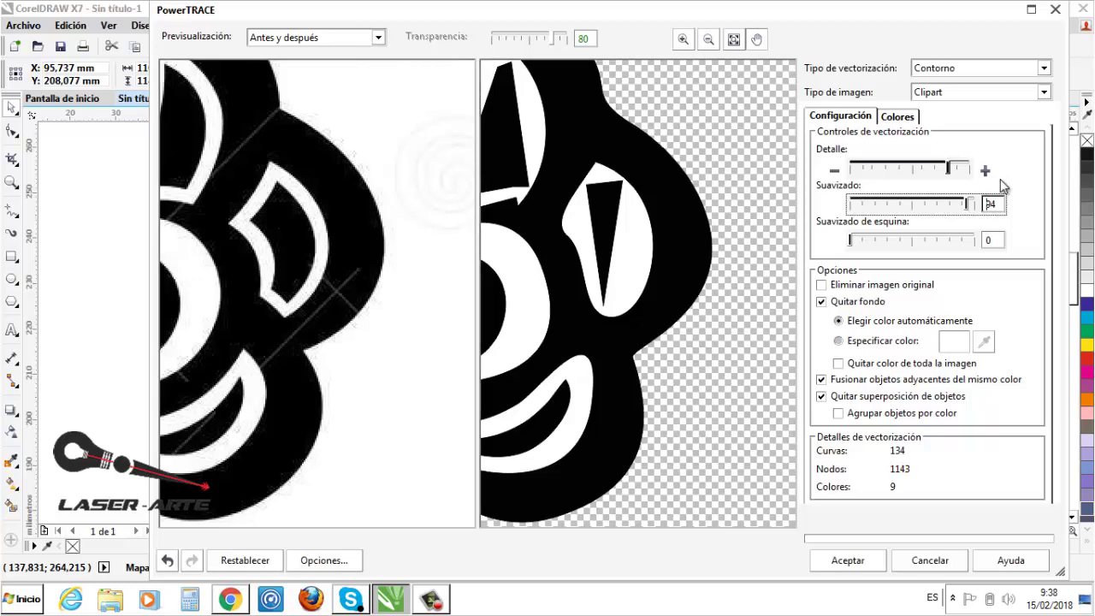
pyautogui.click(881, 202)
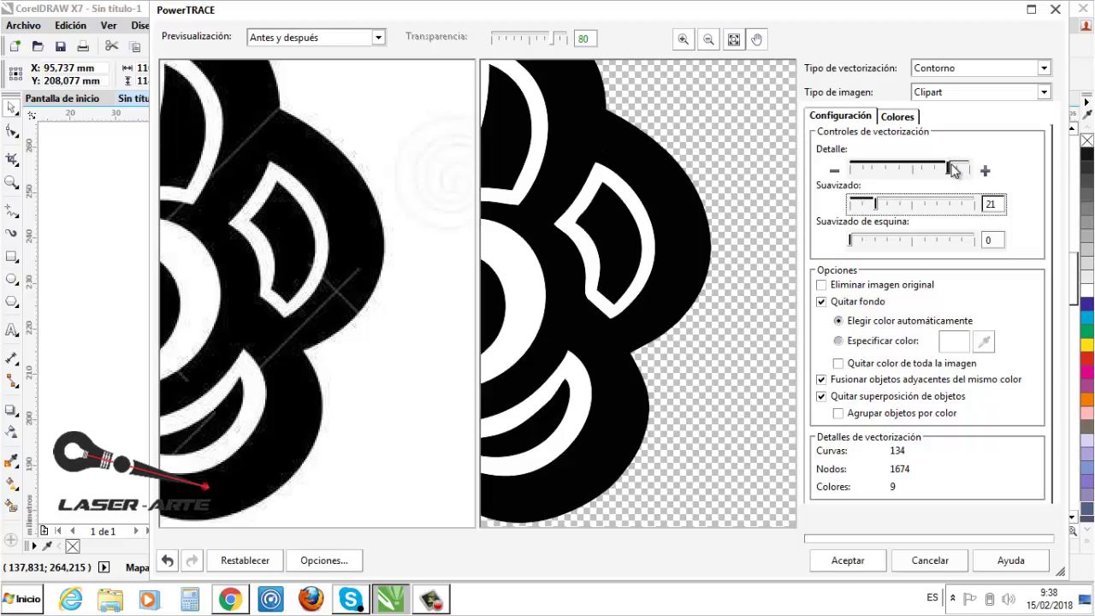
# Step: Try the trace with Detail near its minimum and compare the simplified butterflies with the original
pyautogui.click(864, 170)
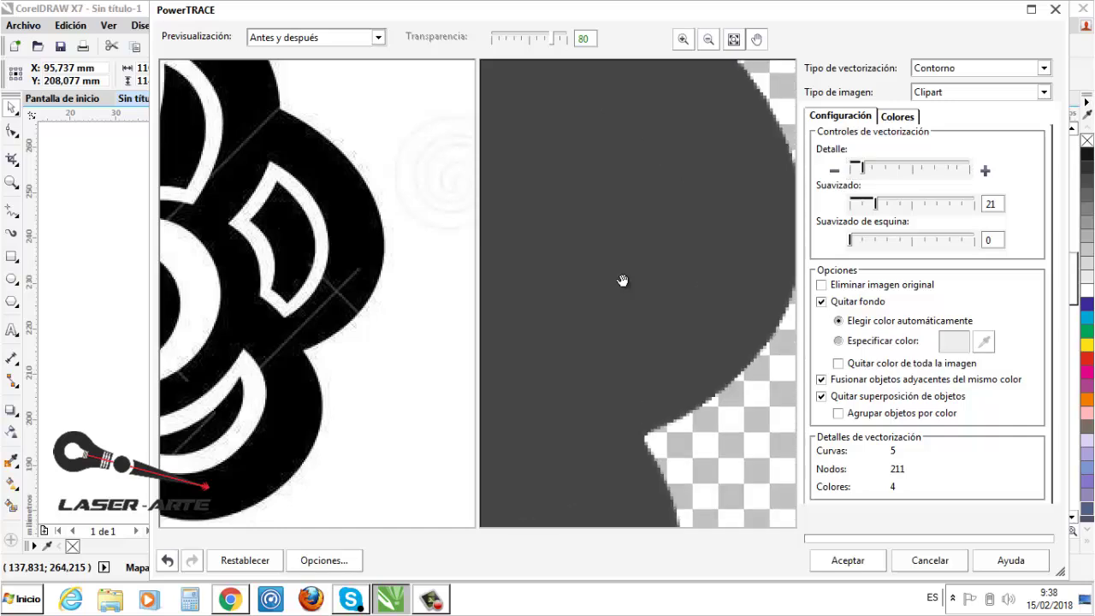
pyautogui.scroll(-4, 623, 282)
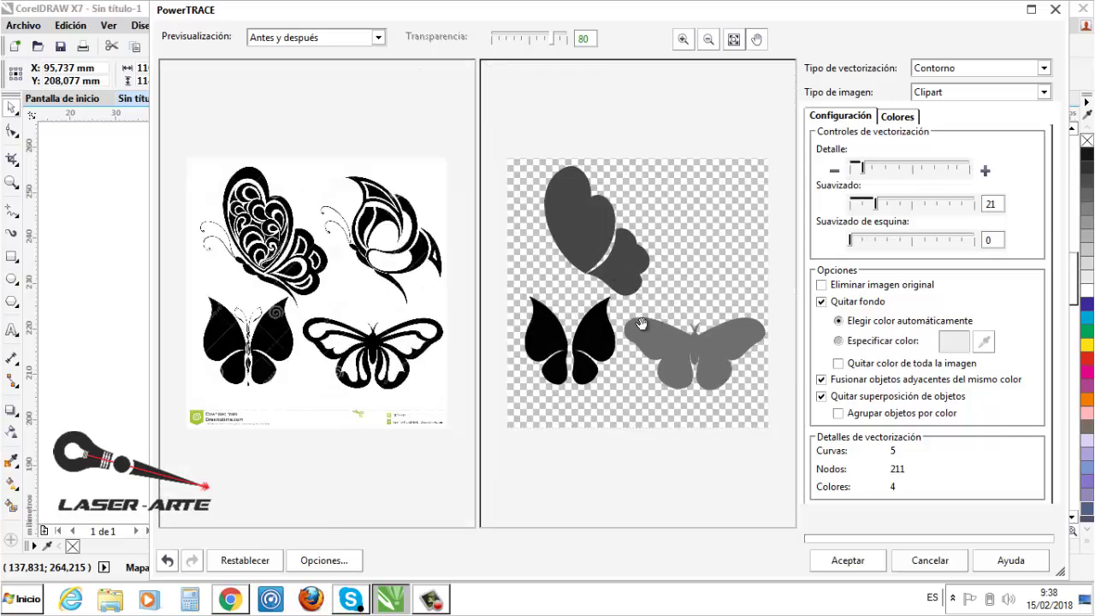
pyautogui.scroll(2, 659, 297)
pyautogui.scroll(-2, 676, 300)
pyautogui.scroll(2, 676, 300)
pyautogui.scroll(-2, 674, 291)
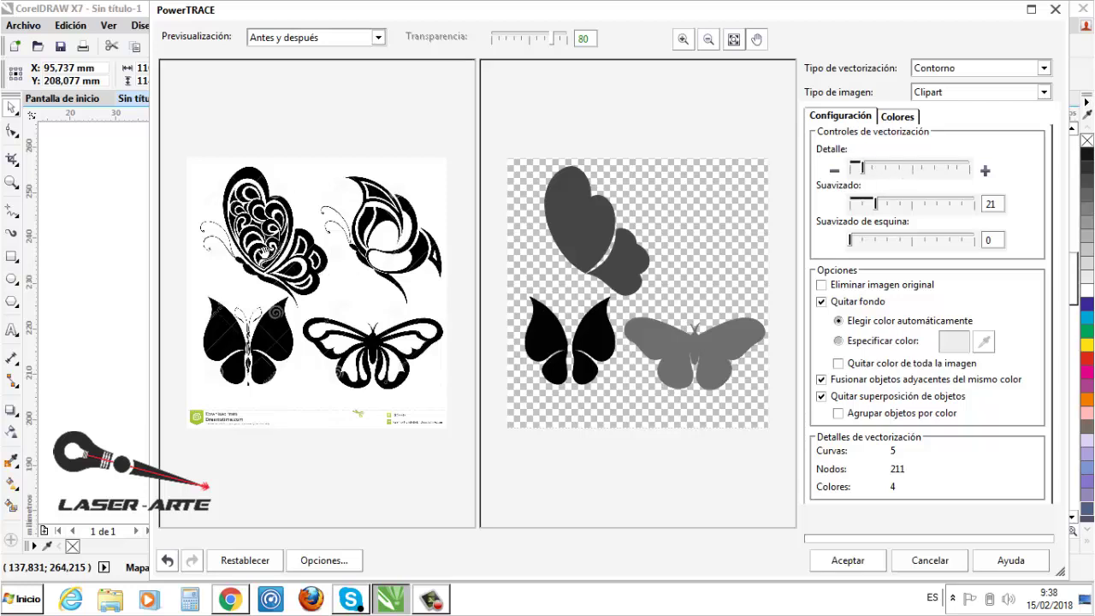
# Step: Raise the trace Detail in stages from the middle to about nine tenths of its range
pyautogui.click(900, 169)
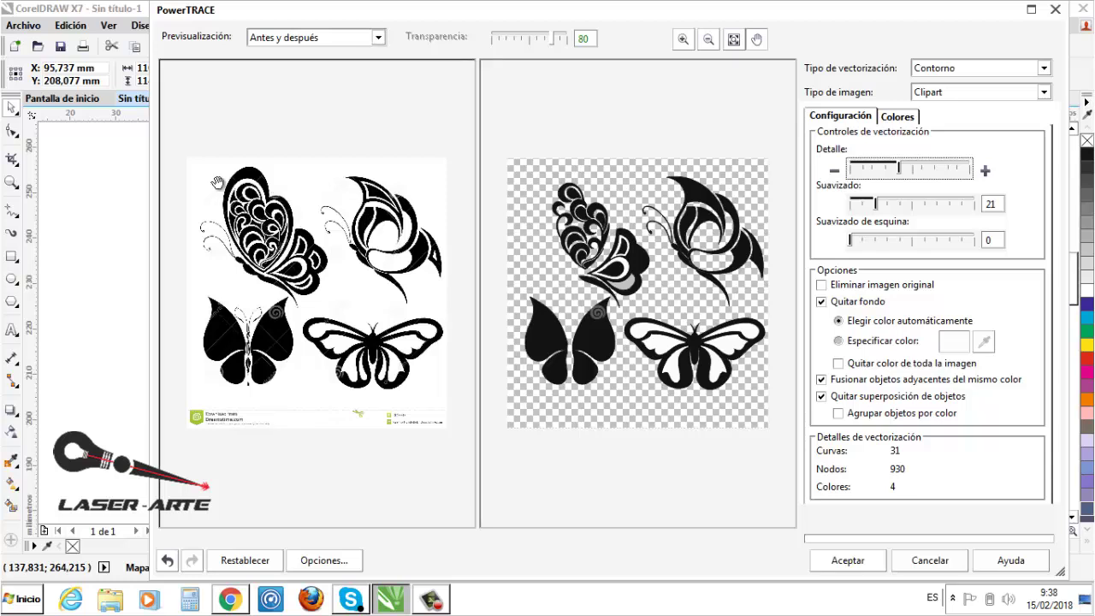
pyautogui.click(946, 168)
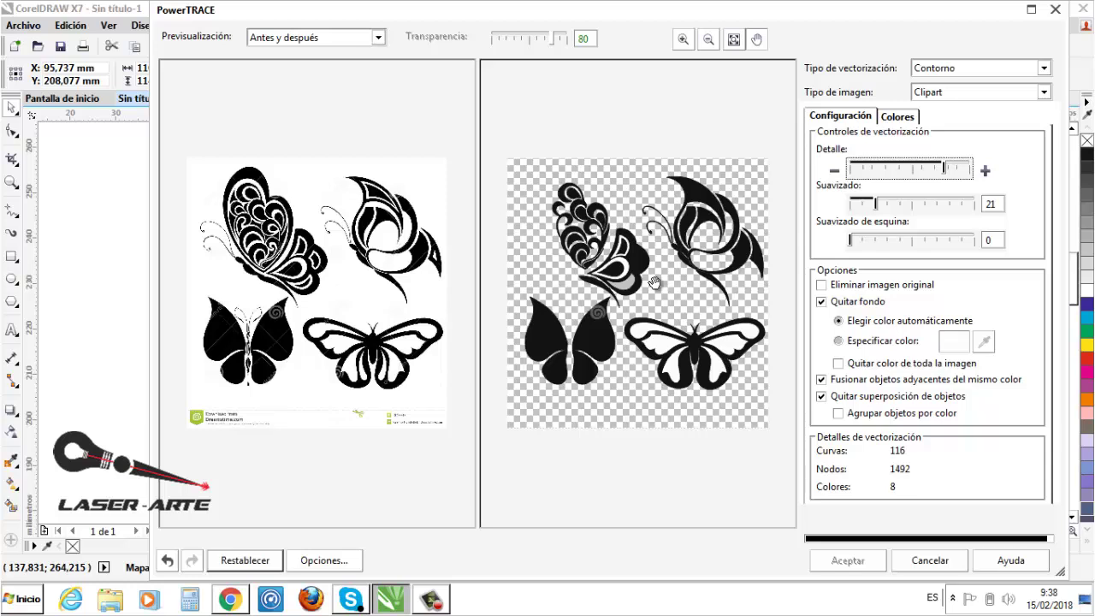
pyautogui.click(959, 169)
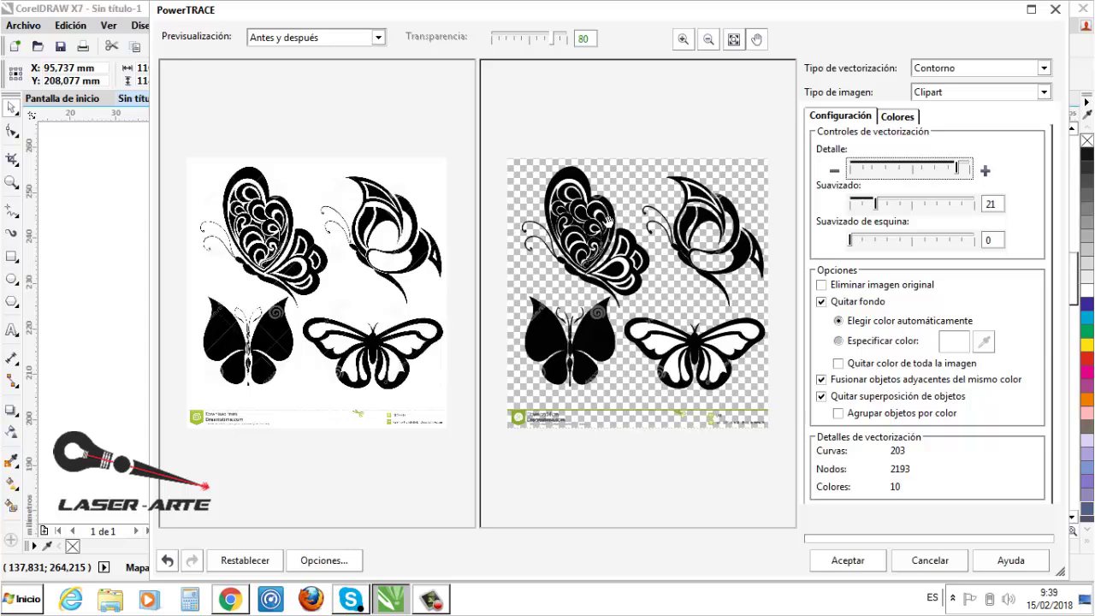
# Step: Check the fine wing lines of the trace against the original and accept the vectorization
pyautogui.scroll(5, 606, 221)
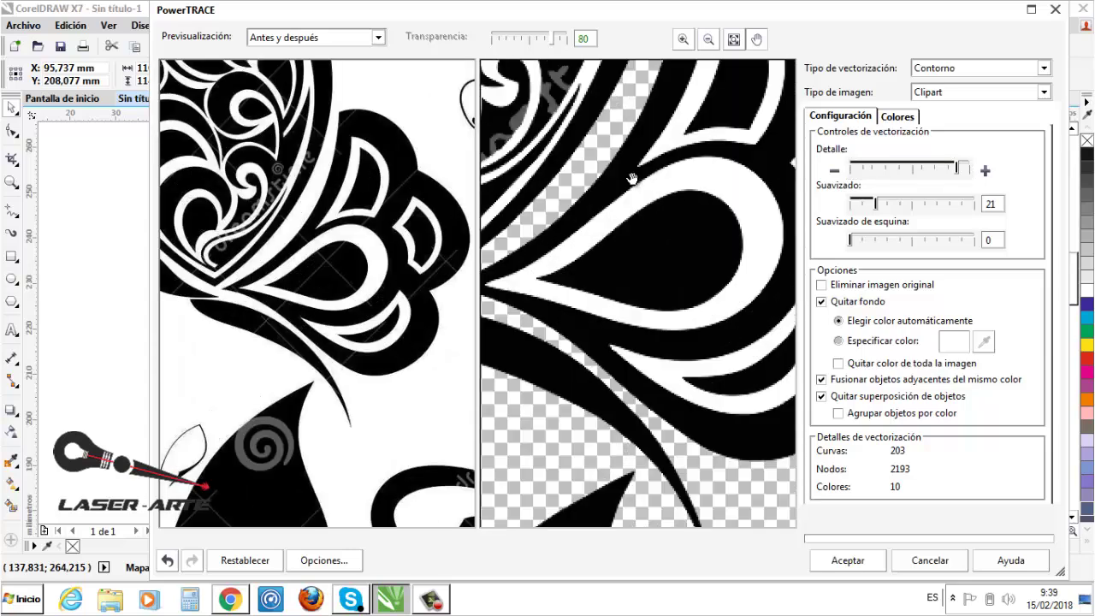
pyautogui.scroll(-5, 623, 212)
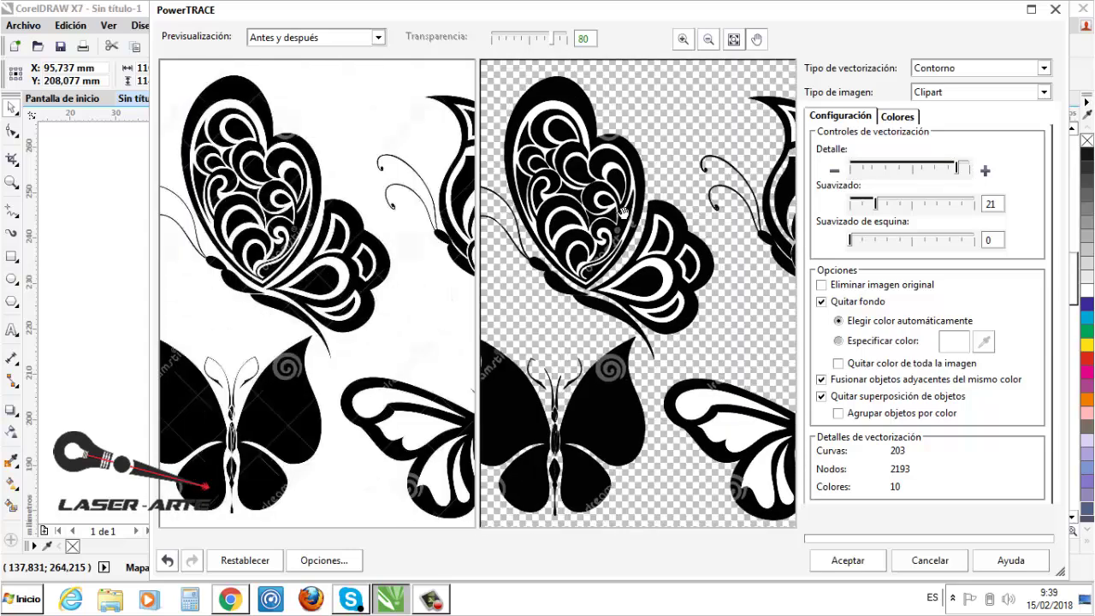
pyautogui.scroll(-3, 623, 212)
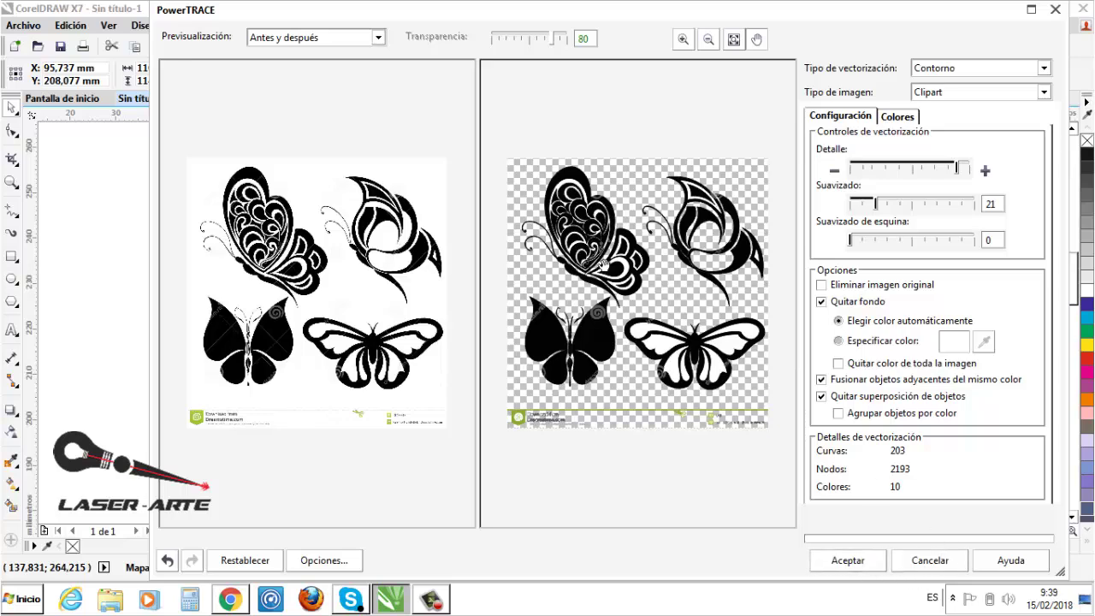
pyautogui.scroll(3, 604, 265)
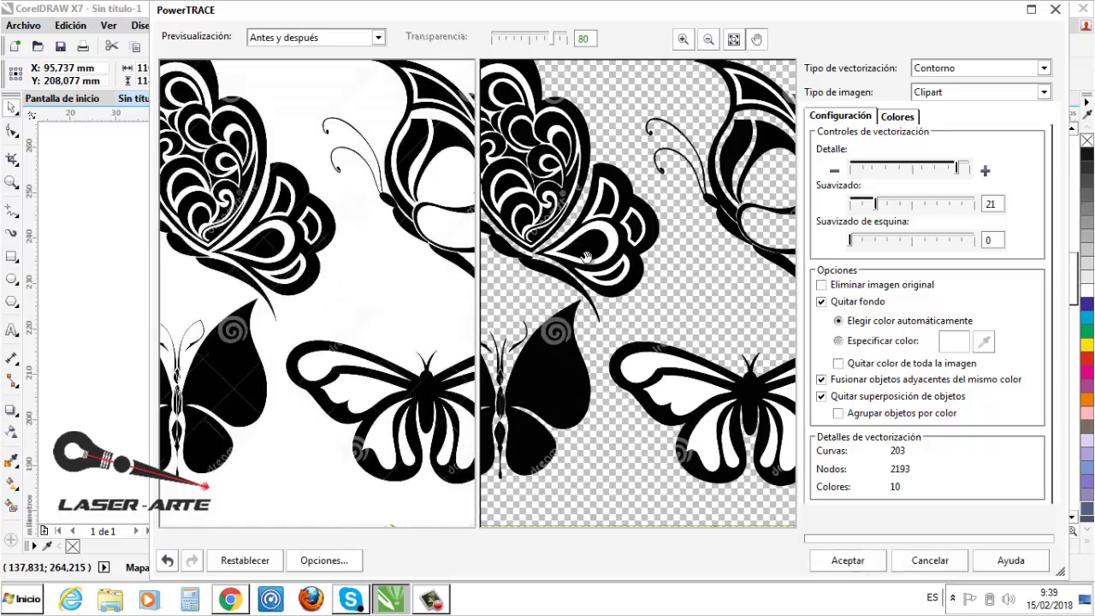
pyautogui.scroll(-3, 581, 257)
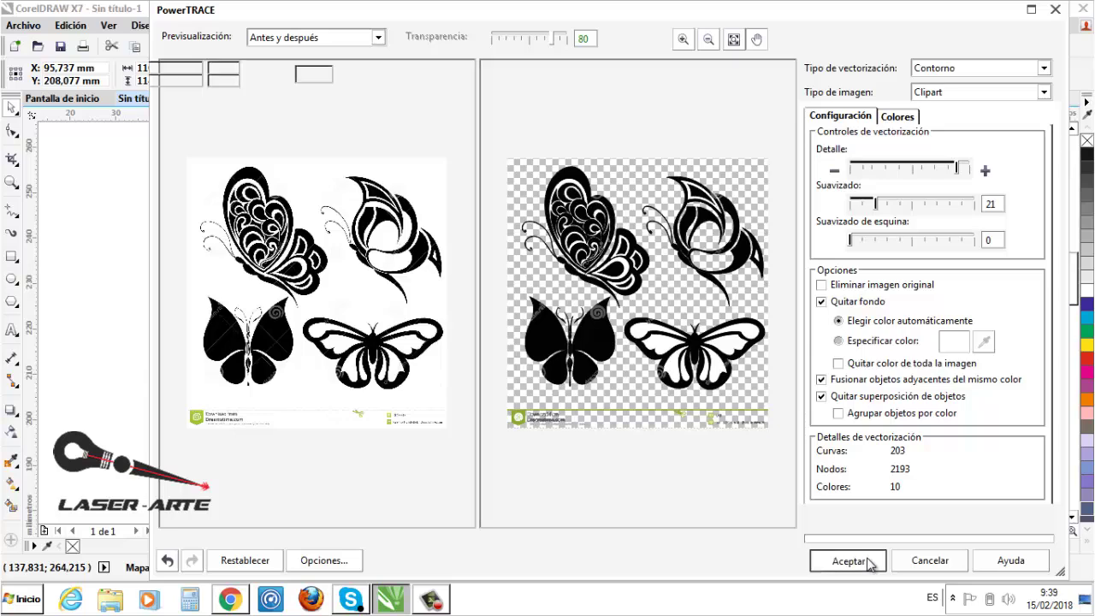
pyautogui.click(866, 560)
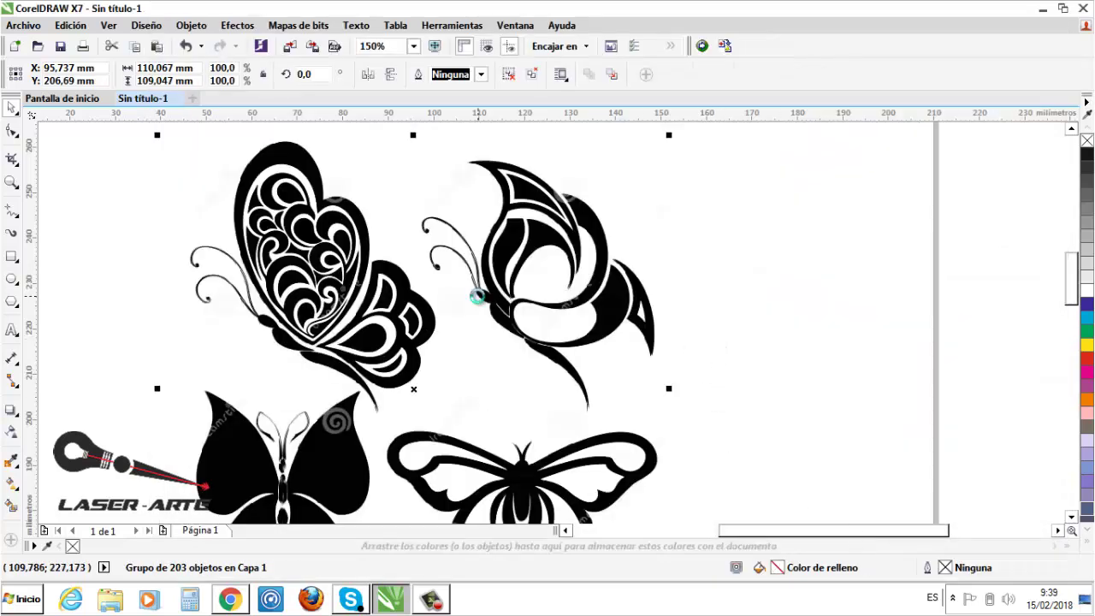
# Step: Place the original bitmap at about X 68.6 mm, Y 219.4 mm and the traced group beside it at about X 216.4 mm, Y 220.1 mm
pyautogui.scroll(-3, 479, 299)
pyautogui.moveTo(481, 306)
pyautogui.mouseDown()
pyautogui.moveTo(856, 309)
pyautogui.moveTo(802, 309)
pyautogui.mouseUp()
pyautogui.click(953, 265)
pyautogui.click(452, 289)
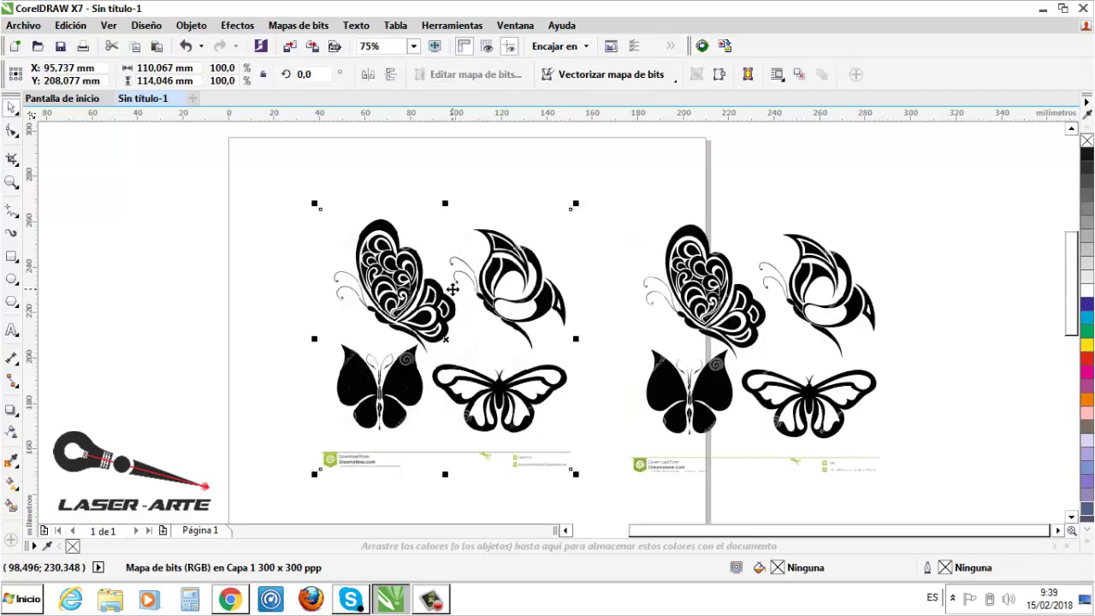
pyautogui.moveTo(452, 289); pyautogui.dragTo(391, 263)
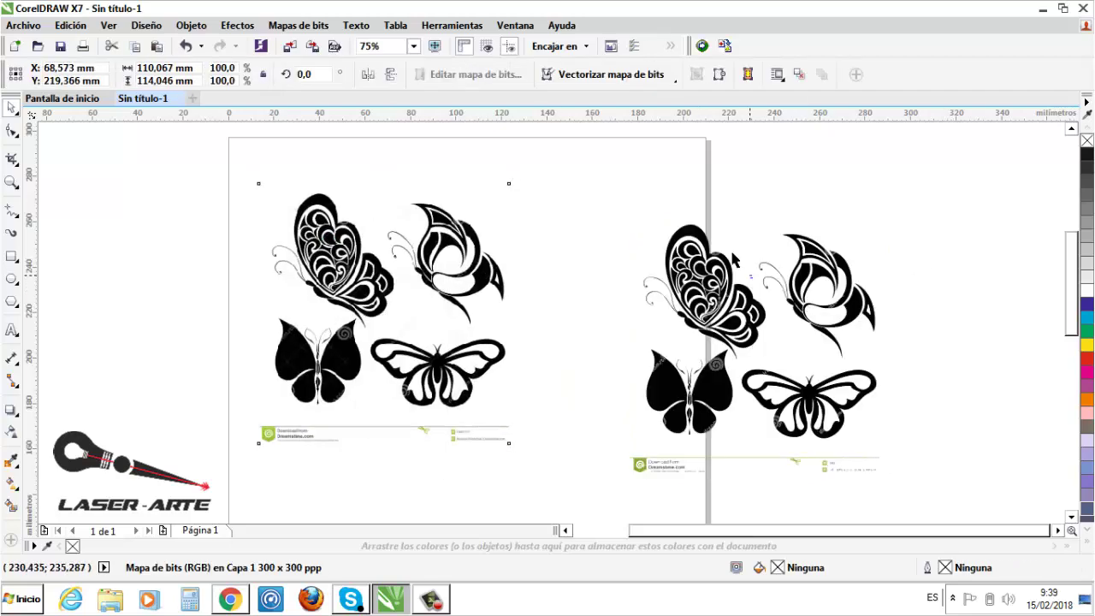
pyautogui.press('Escape')
pyautogui.moveTo(689, 286)
pyautogui.mouseDown()
pyautogui.moveTo(650, 231)
pyautogui.moveTo(676, 232)
pyautogui.moveTo(686, 271)
pyautogui.mouseUp()
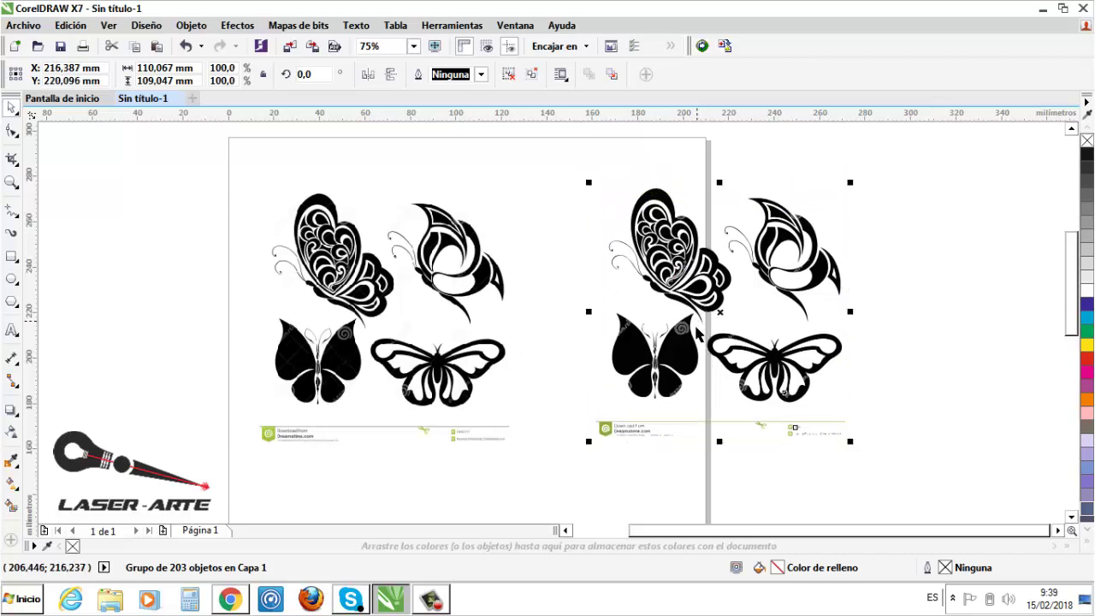
# Step: Ungroup the traced butterfly group into individual objects and clear the selection
pyautogui.click(886, 237)
pyautogui.click(807, 230)
pyautogui.click(509, 76)
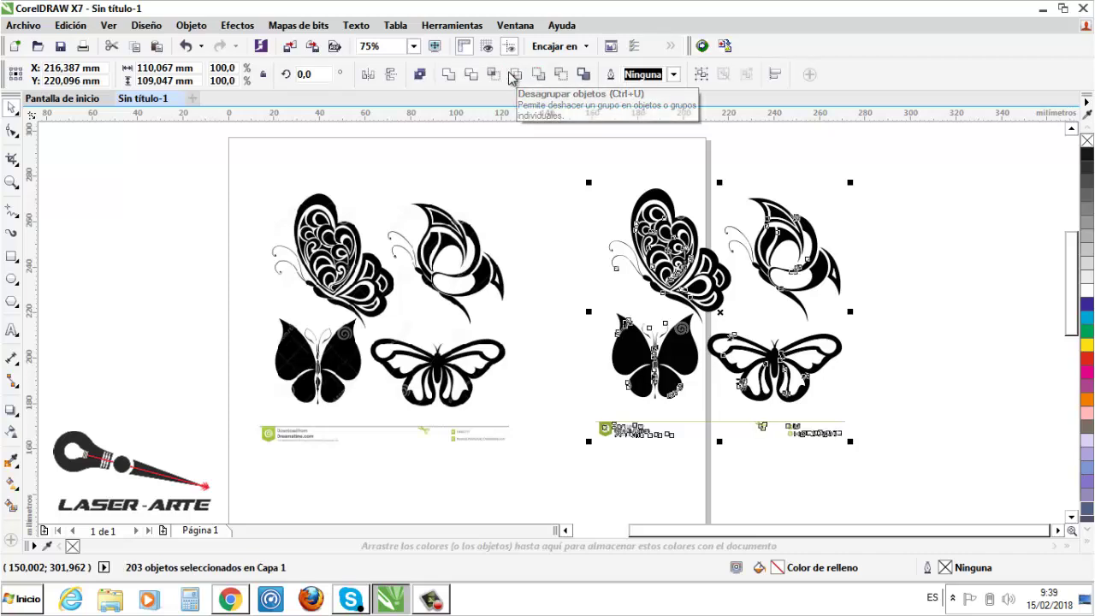
pyautogui.click(963, 283)
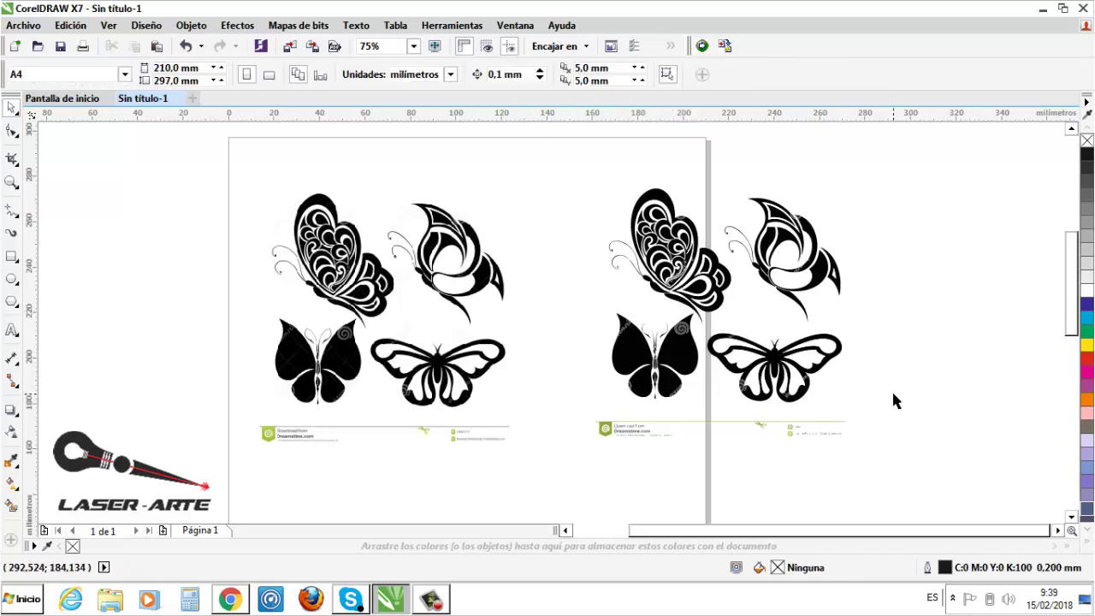
# Step: Select all pieces of the traced upper-right butterfly and move them up and right, away from the other traced butterflies
pyautogui.moveTo(896, 182); pyautogui.dragTo(720, 334)
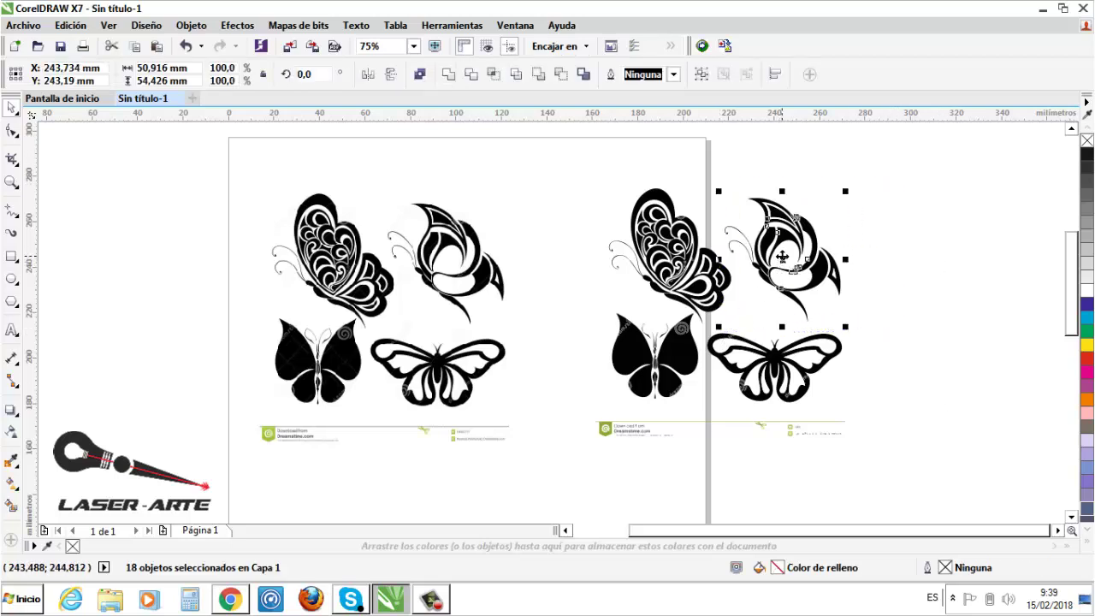
pyautogui.moveTo(782, 257); pyautogui.dragTo(974, 214)
pyautogui.click(911, 370)
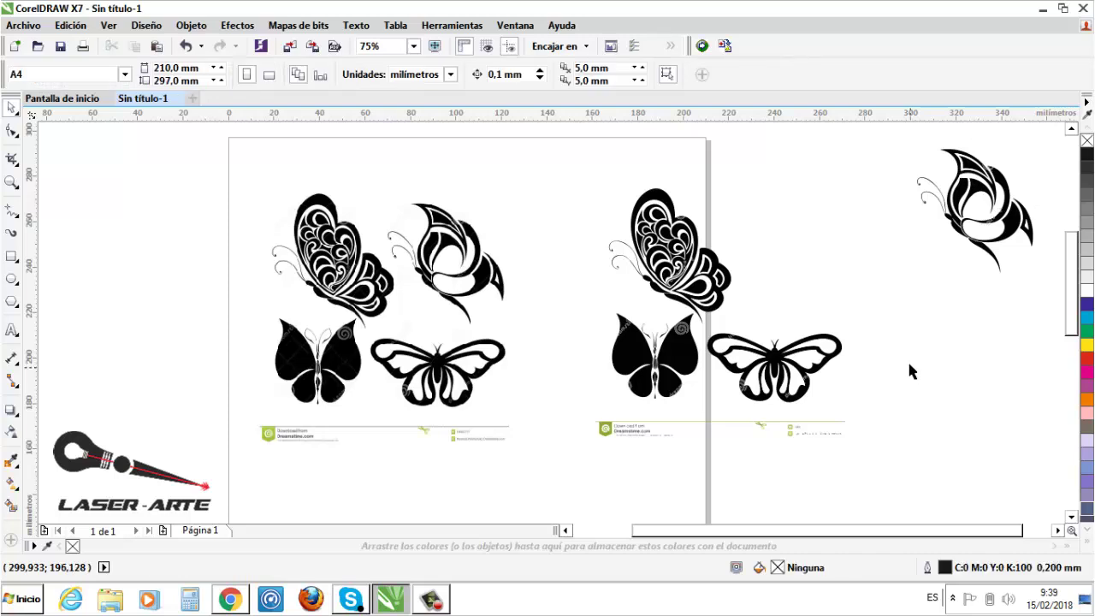
# Step: Delete the two lower traced butterflies together with the traced watermark strip beneath them
pyautogui.moveTo(794, 333); pyautogui.dragTo(911, 385)
pyautogui.moveTo(580, 416); pyautogui.dragTo(582, 310)
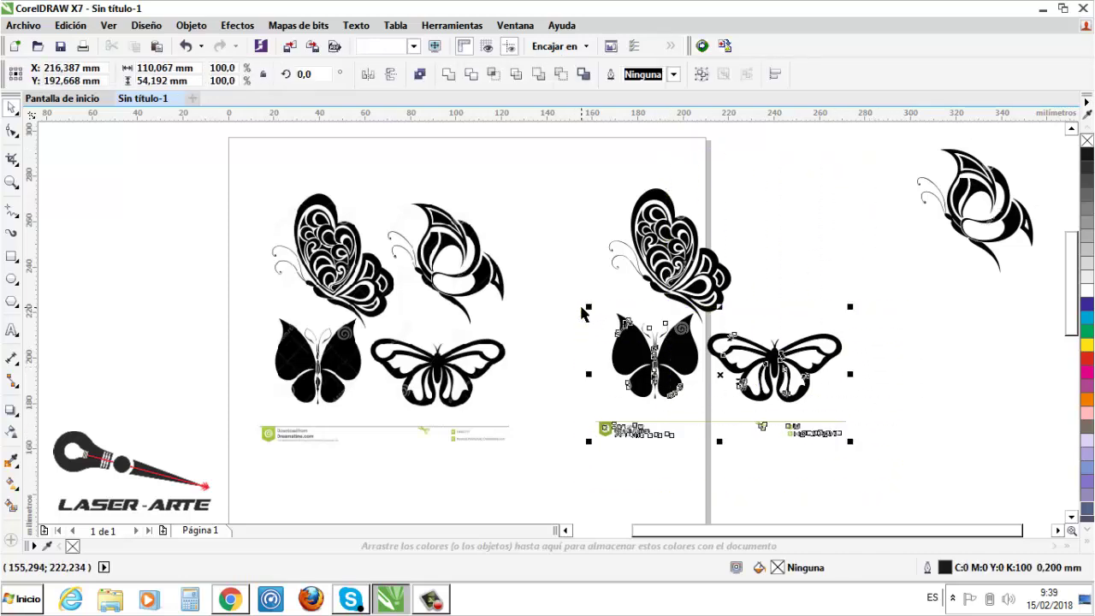
pyautogui.press('Delete')
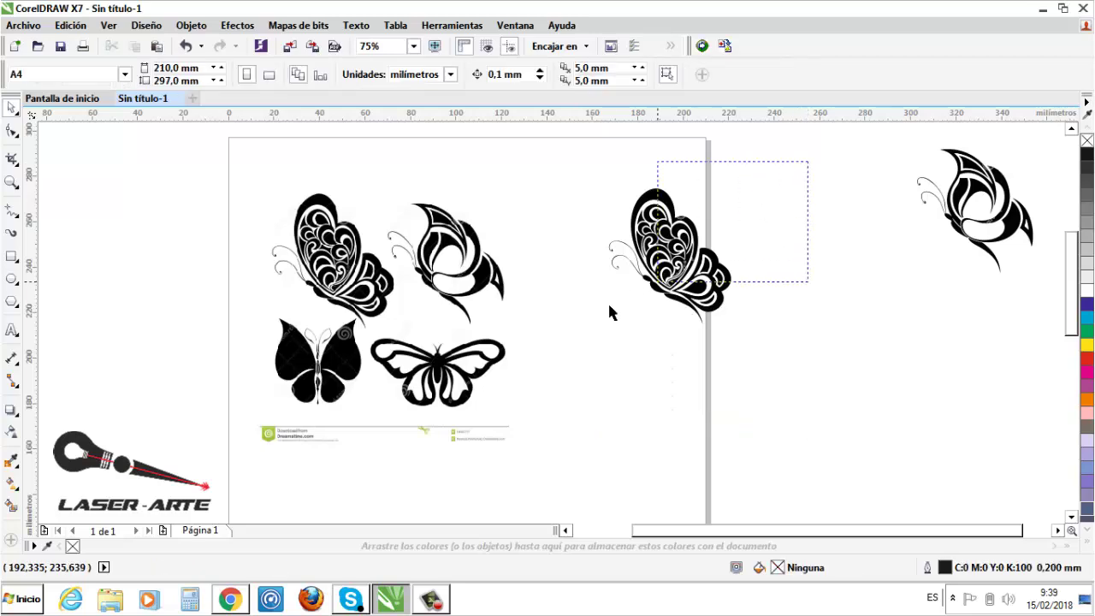
# Step: Select all pieces of the traced patterned butterfly and move them beside the separated one, to about X 271.1 mm, Y 268.1 mm
pyautogui.click(675, 257)
pyautogui.moveTo(675, 257); pyautogui.dragTo(847, 203)
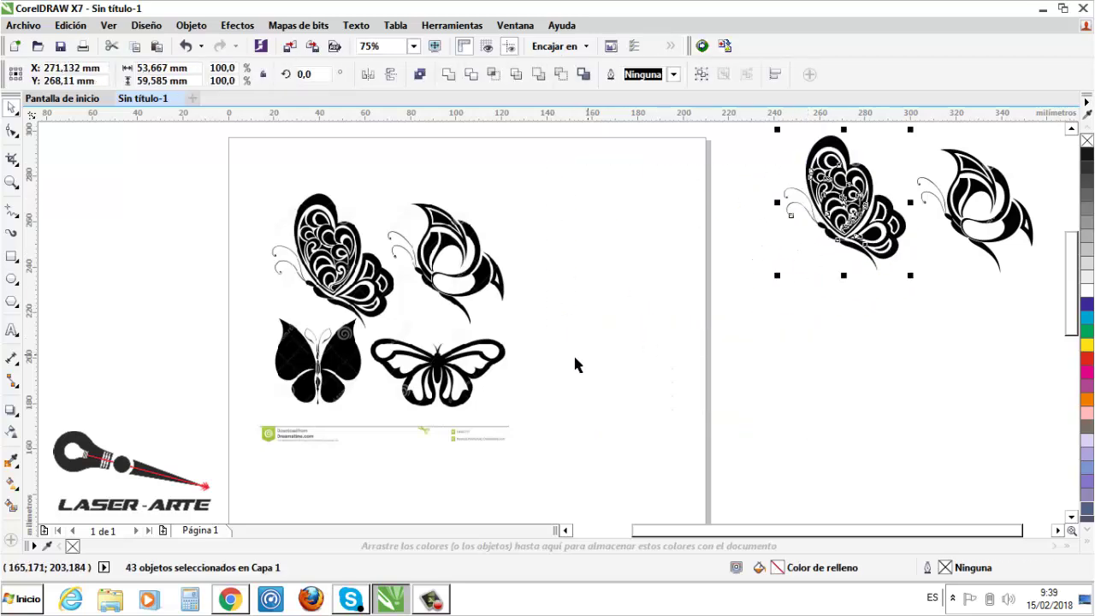
pyautogui.scroll(-1, 573, 353)
pyautogui.scroll(1, 813, 281)
pyautogui.scroll(1, 614, 315)
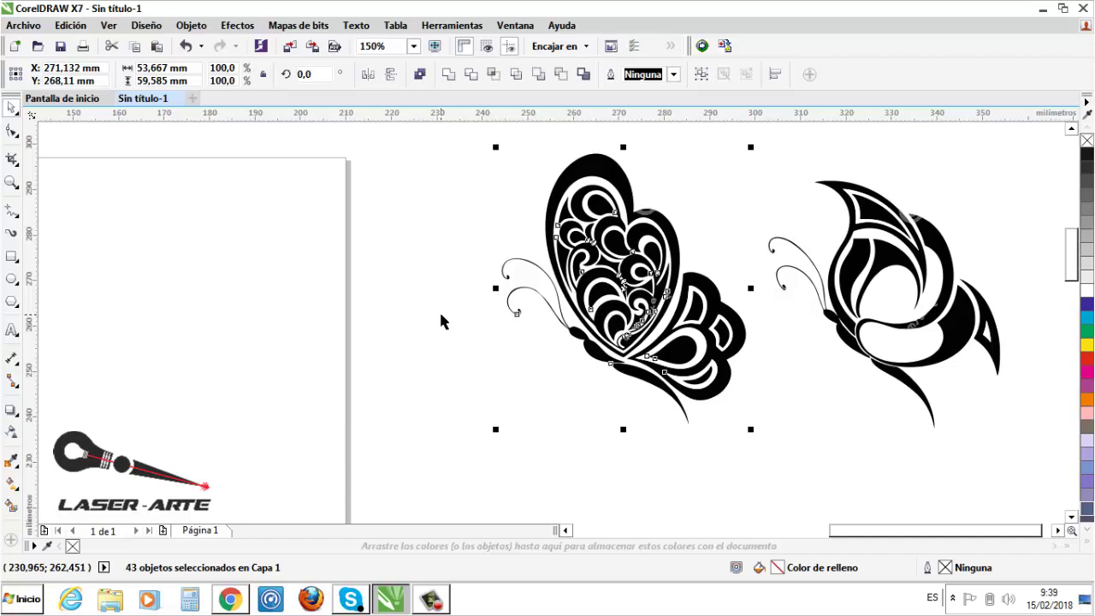
pyautogui.scroll(-1, 440, 321)
pyautogui.scroll(1, 592, 296)
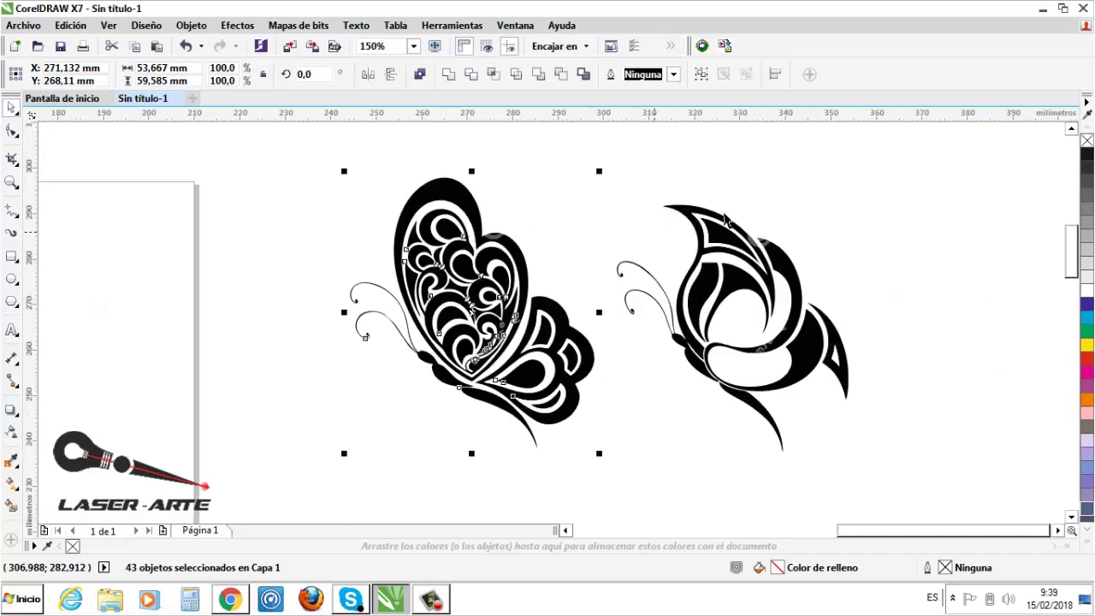
# Step: Clear the selection and examine both separated butterflies up close for watermark traces on their wings
pyautogui.click(834, 218)
pyautogui.scroll(-1, 538, 291)
pyautogui.scroll(1, 654, 308)
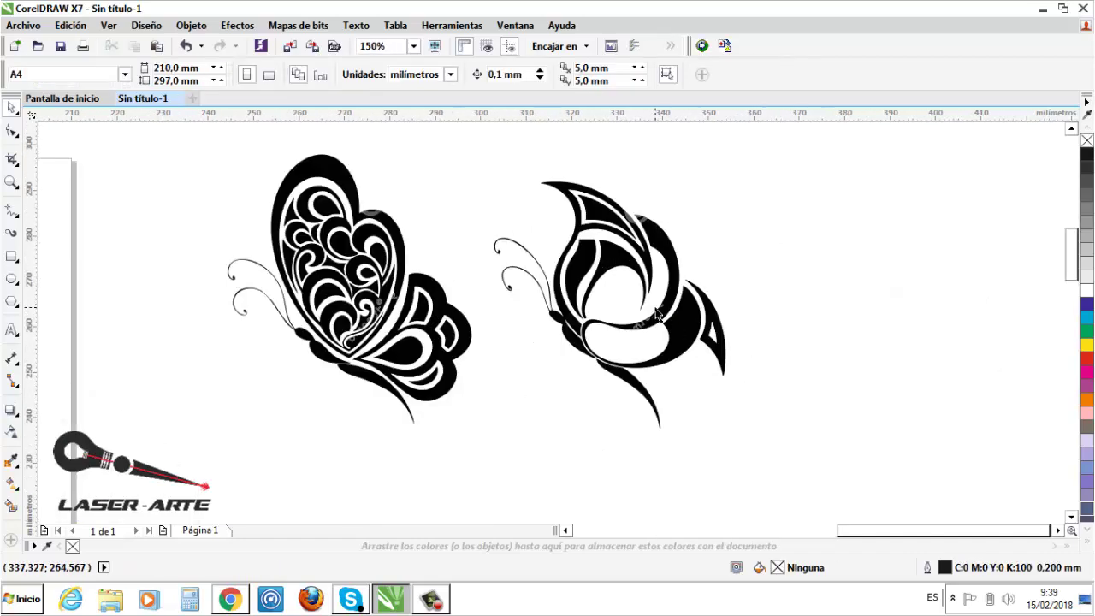
pyautogui.scroll(2, 667, 334)
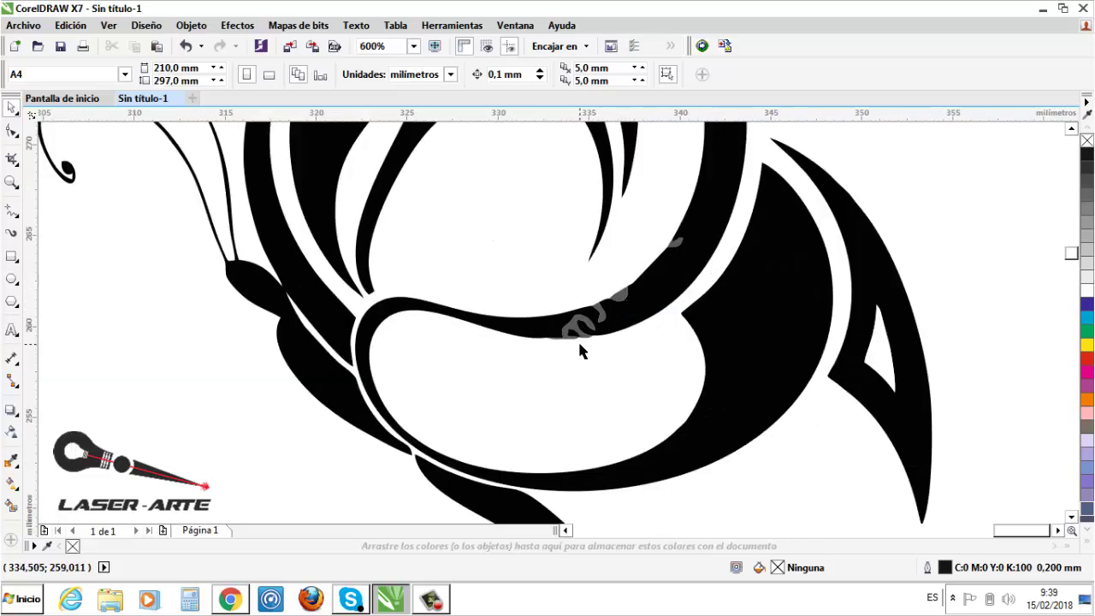
pyautogui.scroll(-1, 579, 349)
pyautogui.scroll(-1, 687, 320)
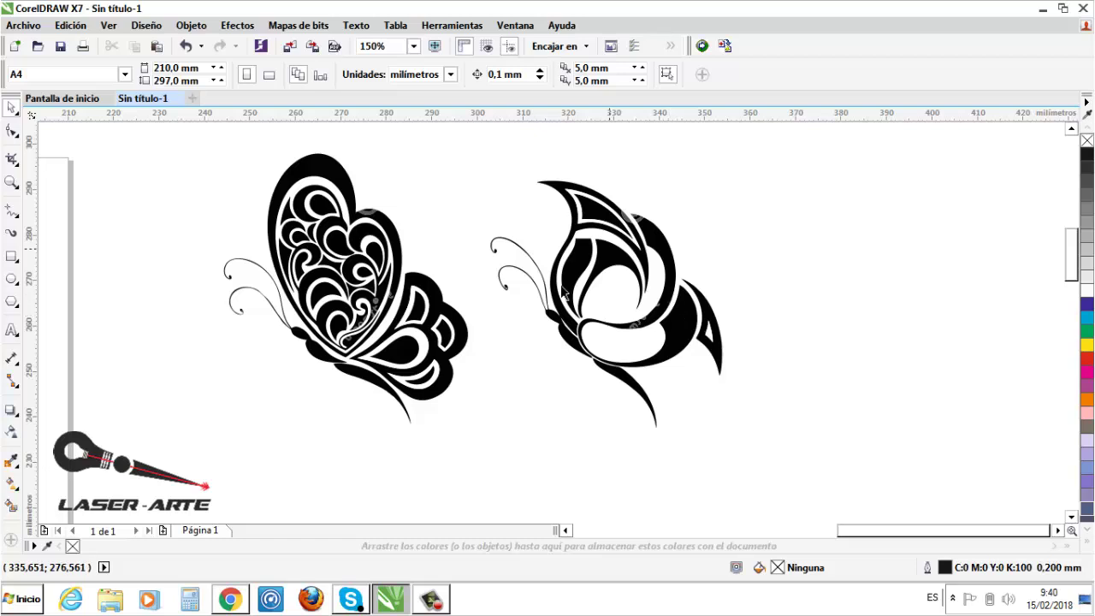
pyautogui.scroll(1, 649, 299)
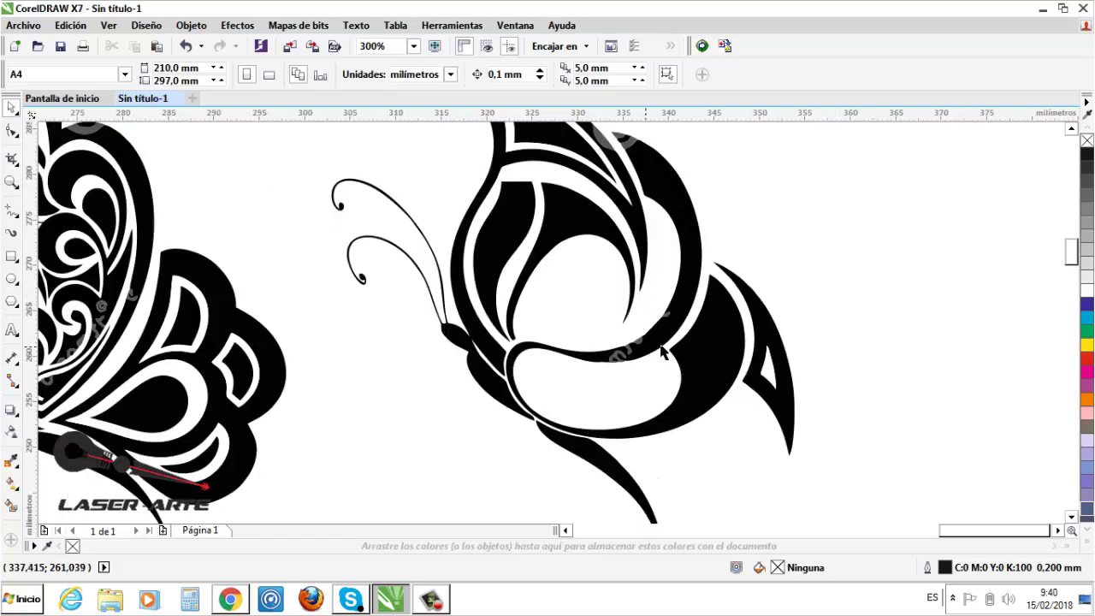
pyautogui.scroll(-1, 767, 454)
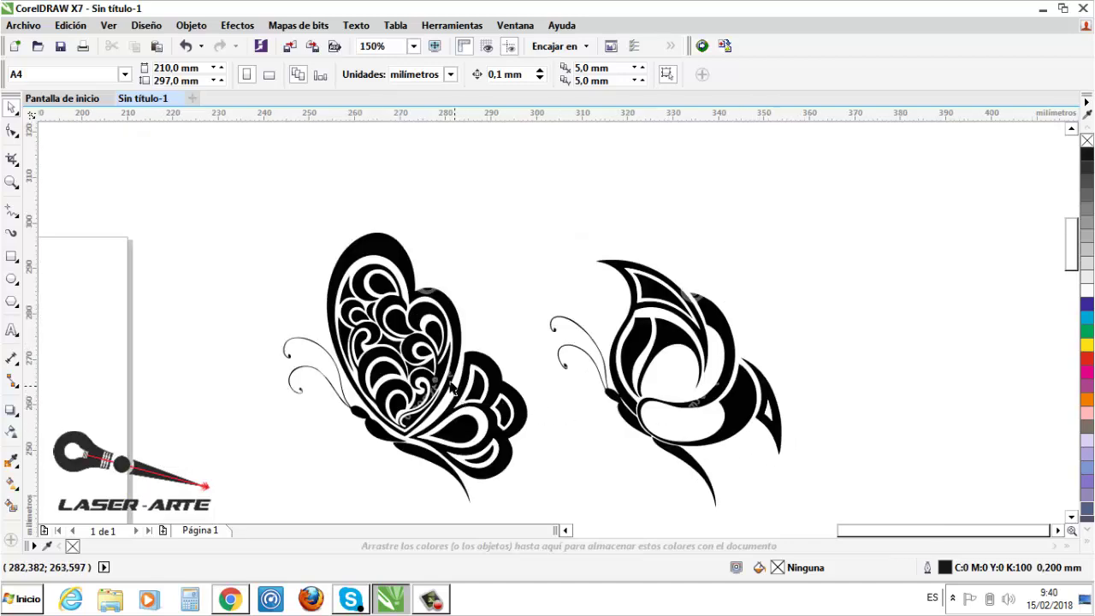
pyautogui.scroll(2, 452, 387)
pyautogui.scroll(-2, 496, 357)
pyautogui.scroll(2, 507, 400)
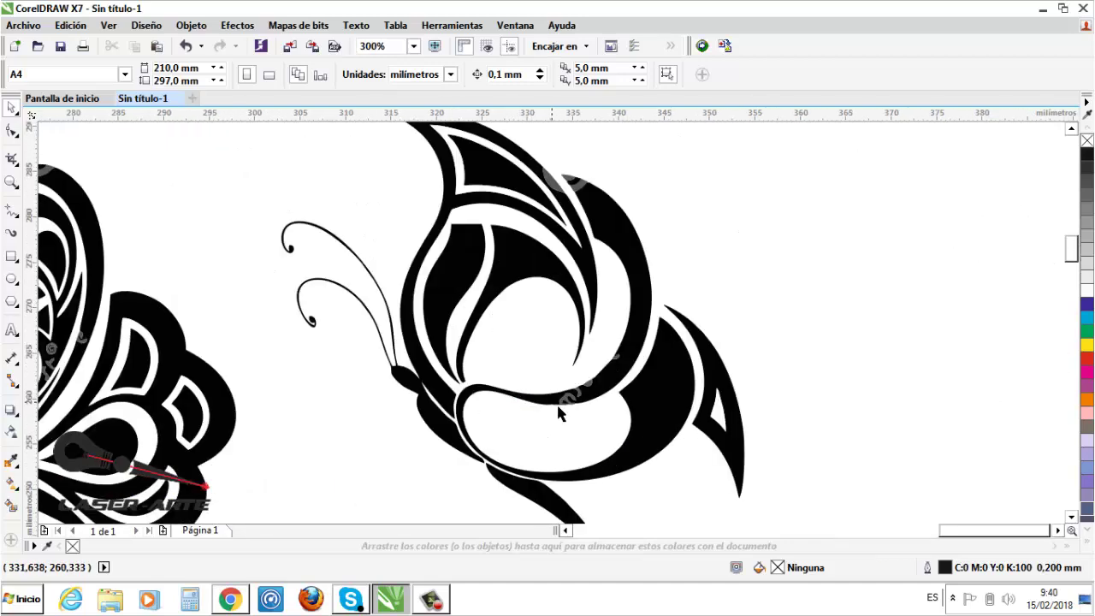
pyautogui.scroll(-1, 604, 373)
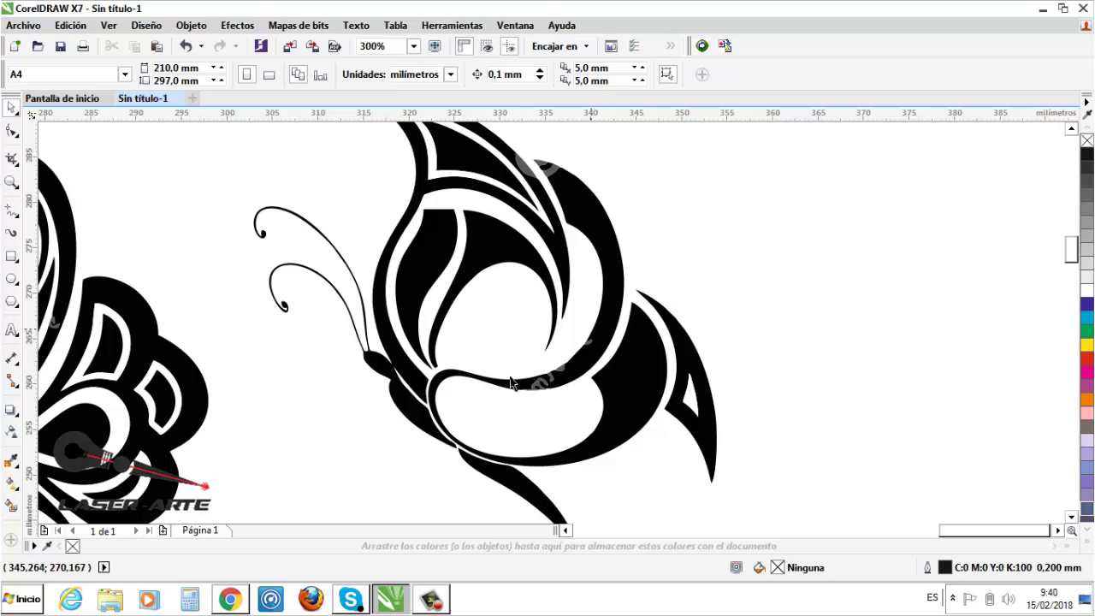
pyautogui.scroll(-1, 337, 368)
# Step: Delete the patterned traced butterfly and move the remaining one to about X 306.4 mm, Y 264 mm
pyautogui.moveTo(296, 157); pyautogui.dragTo(127, 492)
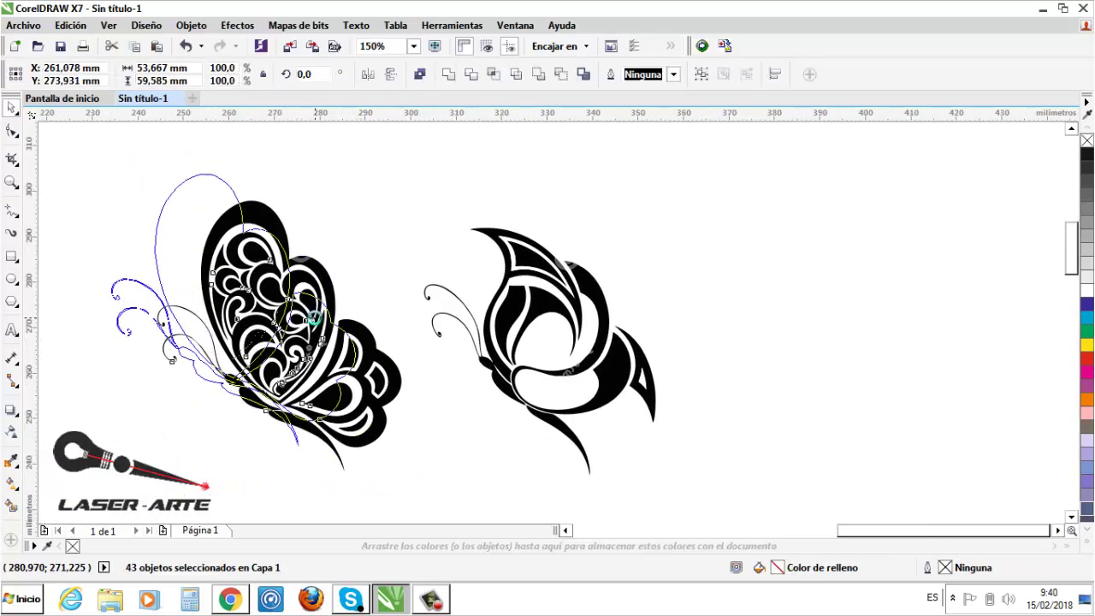
pyautogui.press('Delete')
pyautogui.moveTo(765, 170); pyautogui.dragTo(246, 507)
pyautogui.moveTo(590, 292); pyautogui.dragTo(489, 296)
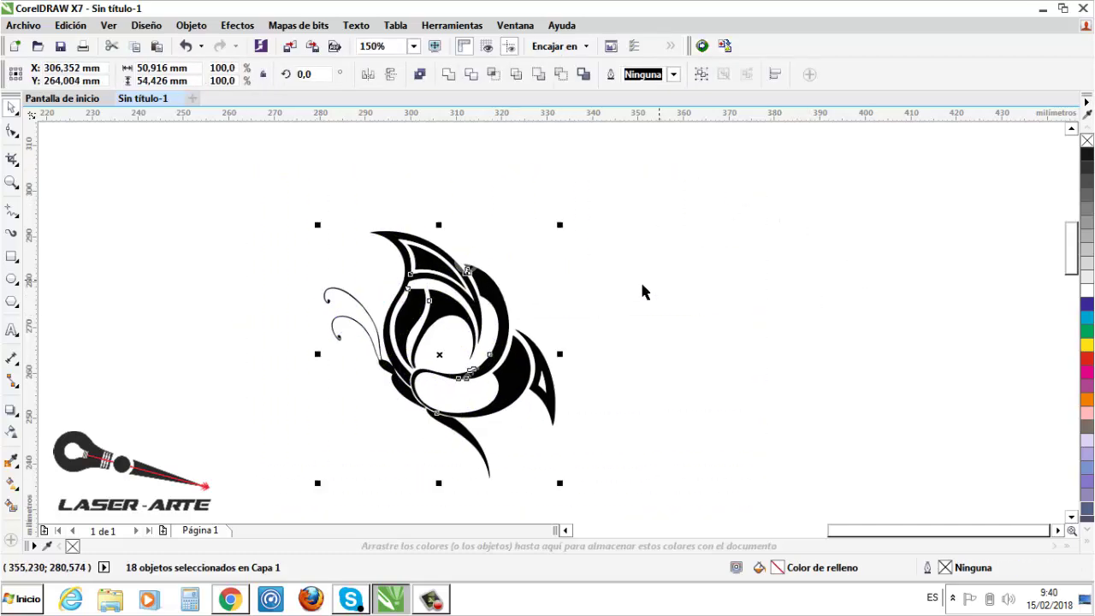
pyautogui.click(587, 291)
# Step: Examine the watermark marks on the upper wing edge of the remaining butterfly
pyautogui.scroll(1, 466, 282)
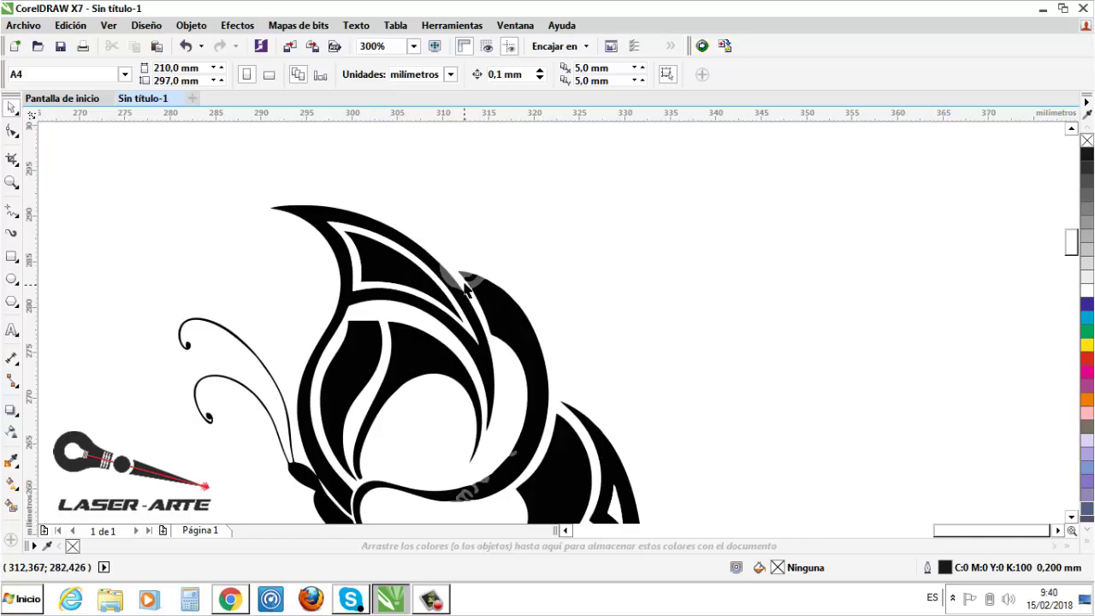
pyautogui.scroll(1, 469, 281)
pyautogui.scroll(-3, 474, 277)
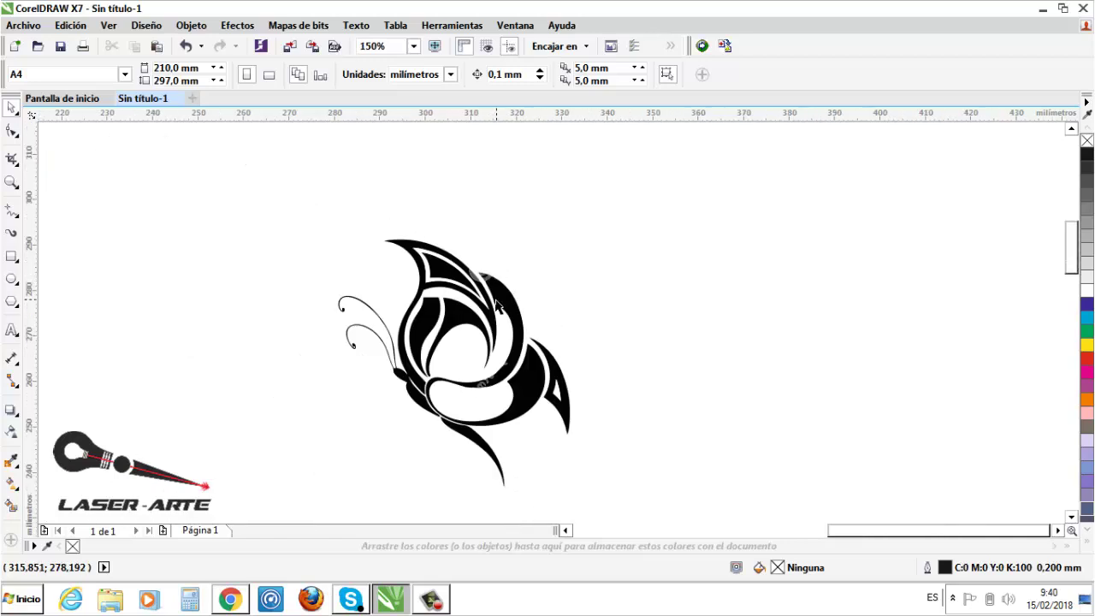
pyautogui.scroll(2, 494, 291)
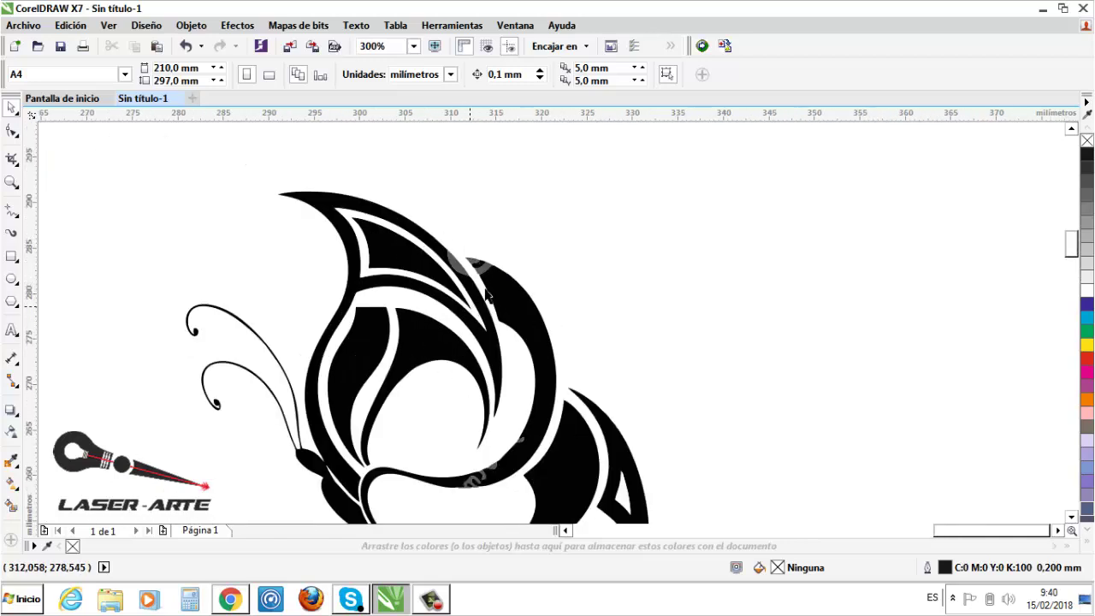
pyautogui.scroll(4, 491, 264)
pyautogui.scroll(-4, 548, 280)
pyautogui.scroll(-2, 552, 278)
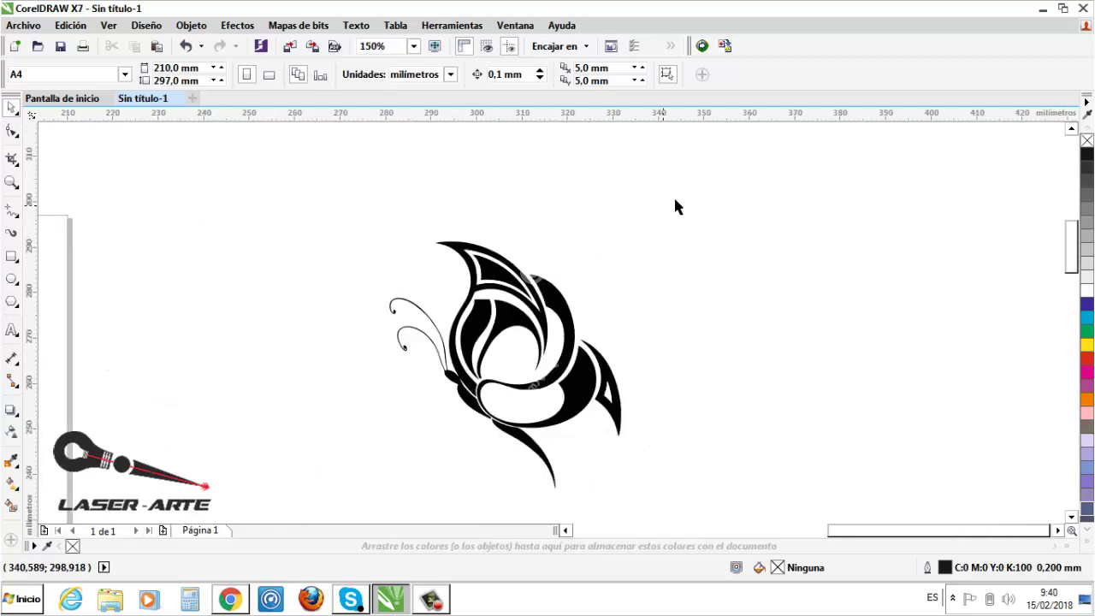
# Step: Give all pieces of the butterfly a black outline, remove their fill and clear the selection
pyautogui.moveTo(674, 202); pyautogui.dragTo(313, 510)
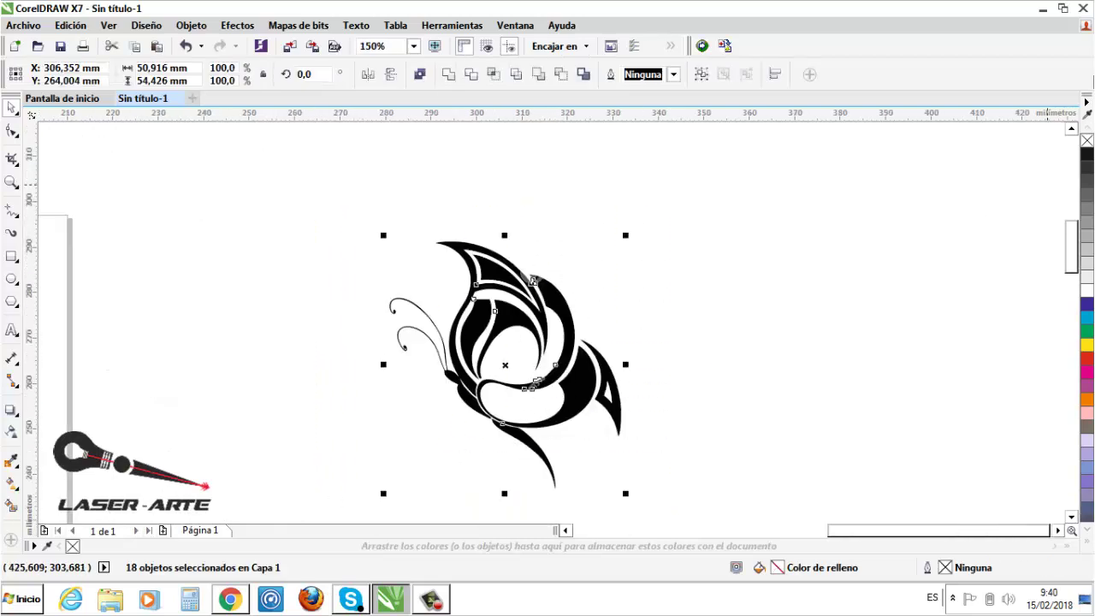
pyautogui.rightClick(1086, 154)
pyautogui.click(1086, 140)
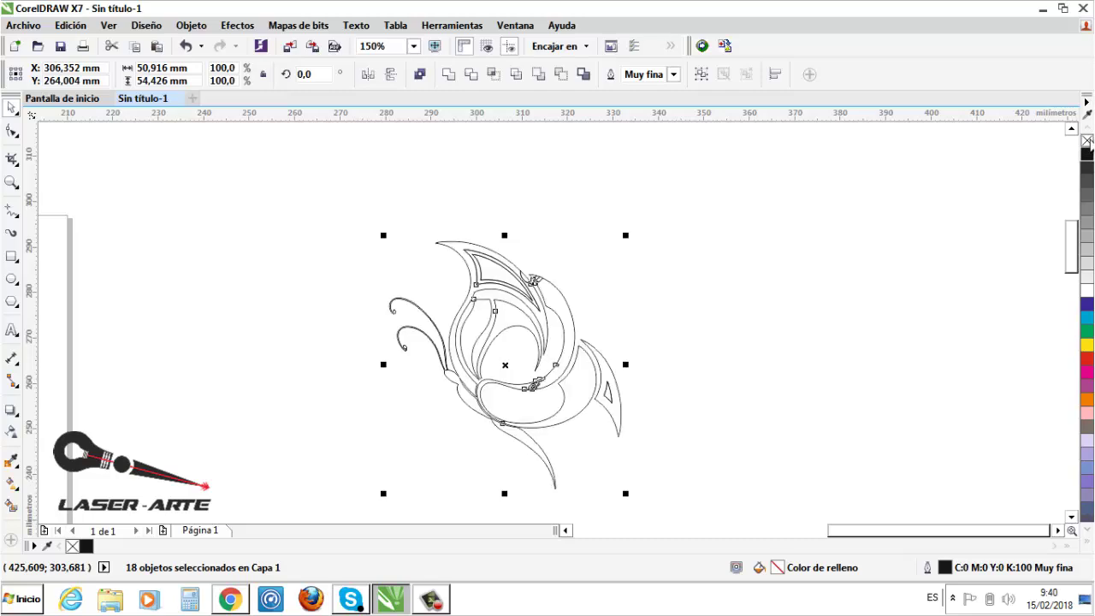
pyautogui.click(656, 243)
# Step: Pull two small watermark fragments away from the upper wing edge, undo both moves and clear the selection
pyautogui.scroll(2, 559, 278)
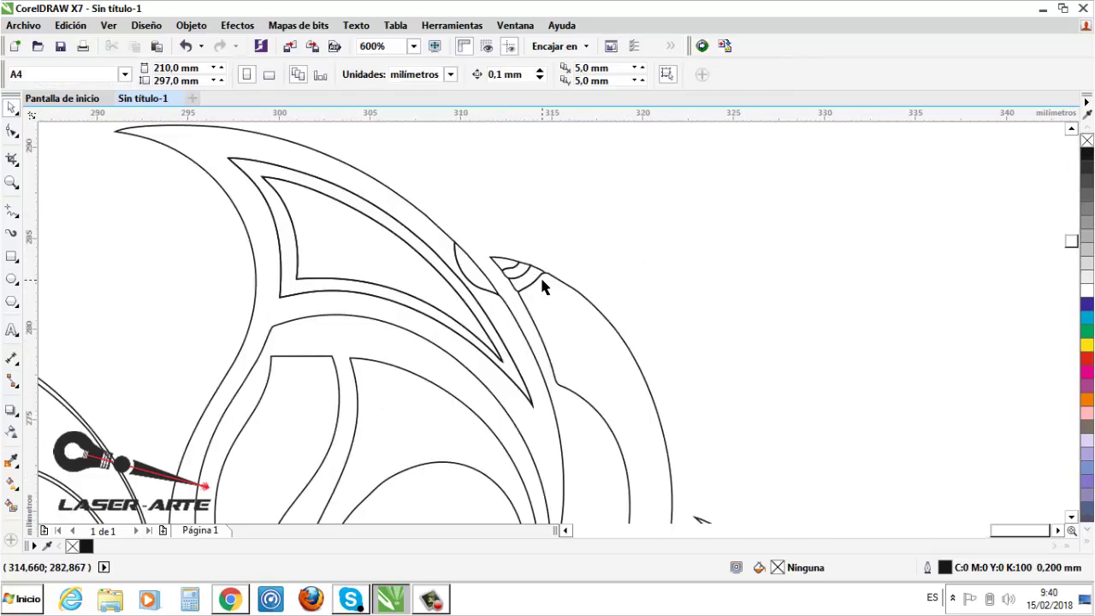
pyautogui.scroll(1, 520, 276)
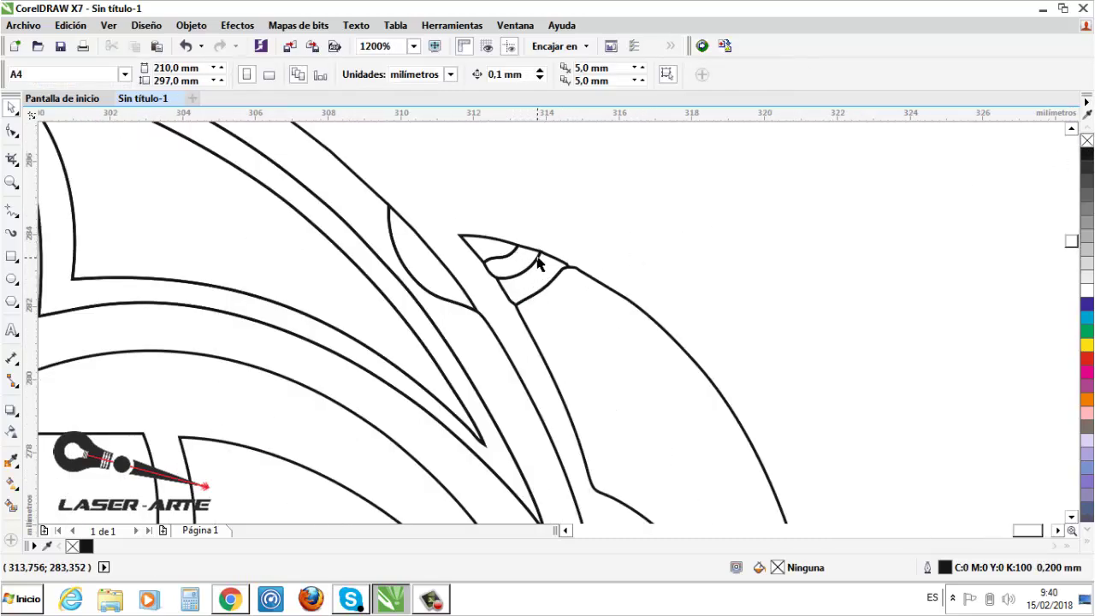
pyautogui.moveTo(537, 264); pyautogui.dragTo(556, 212)
pyautogui.click(567, 266)
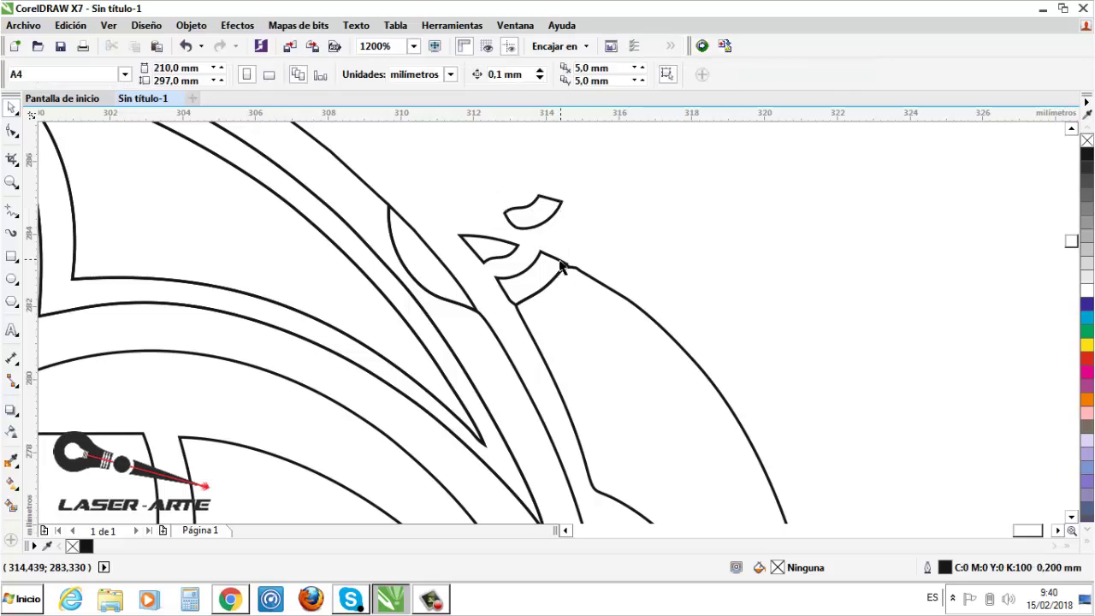
pyautogui.moveTo(560, 266); pyautogui.dragTo(693, 227)
pyautogui.hotkey('ctrl', 'z')
pyautogui.hotkey('ctrl', 'z')
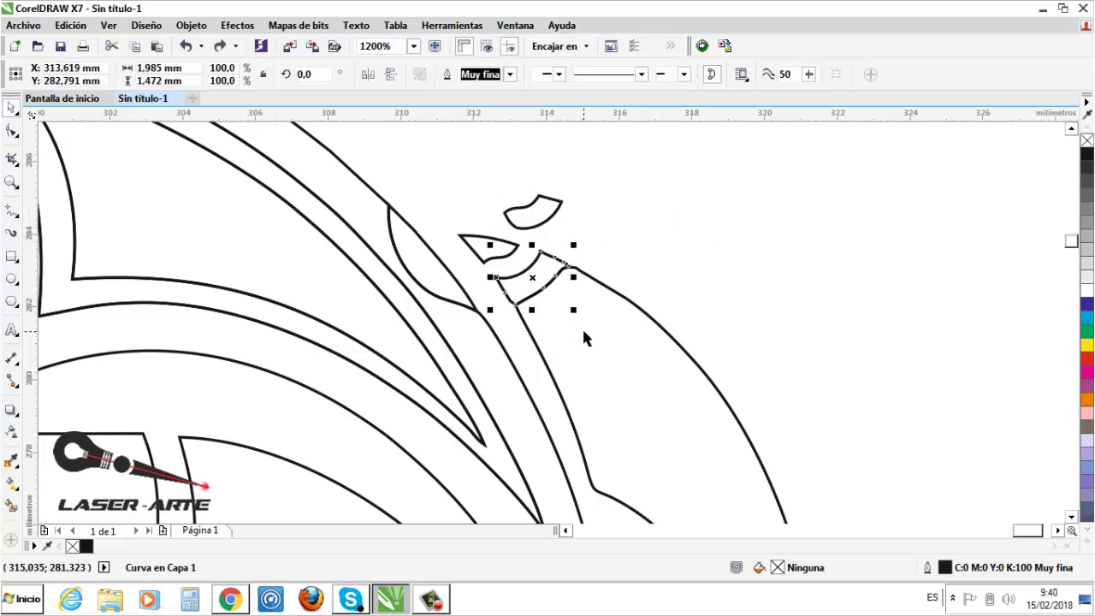
pyautogui.scroll(-3, 457, 248)
pyautogui.click(683, 248)
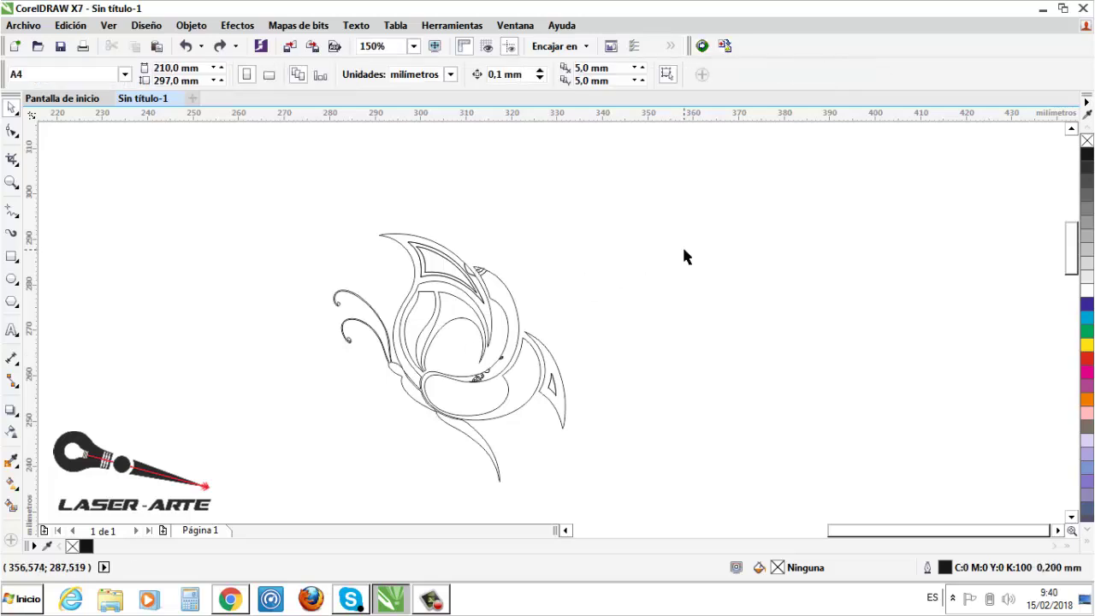
# Step: Pull the pointed outline of the upper wing and its inner shape apart, and undo both moves
pyautogui.scroll(1, 434, 255)
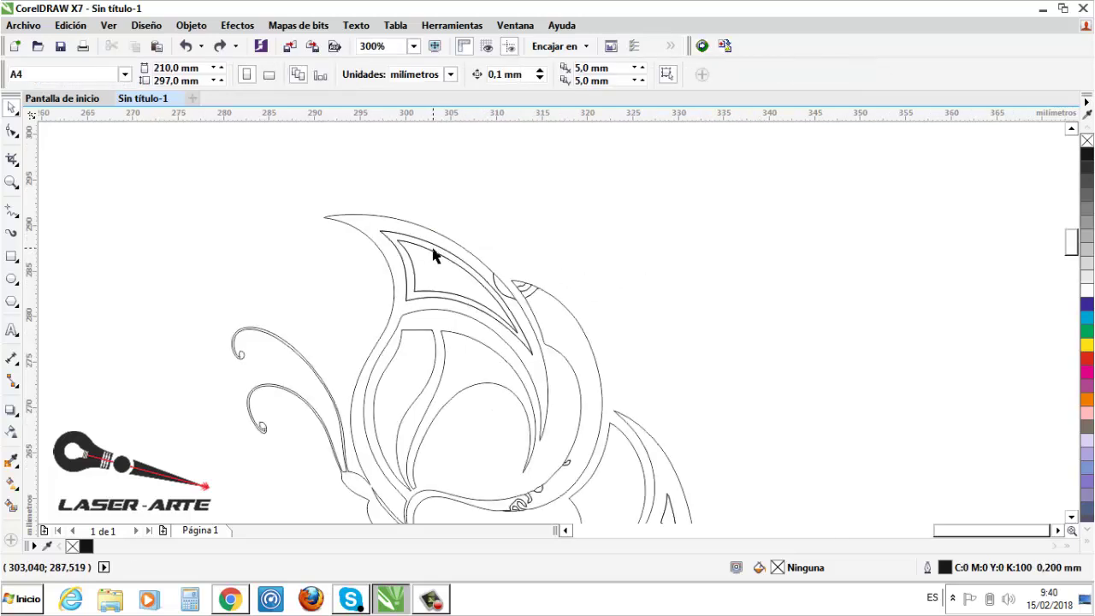
pyautogui.scroll(1, 432, 255)
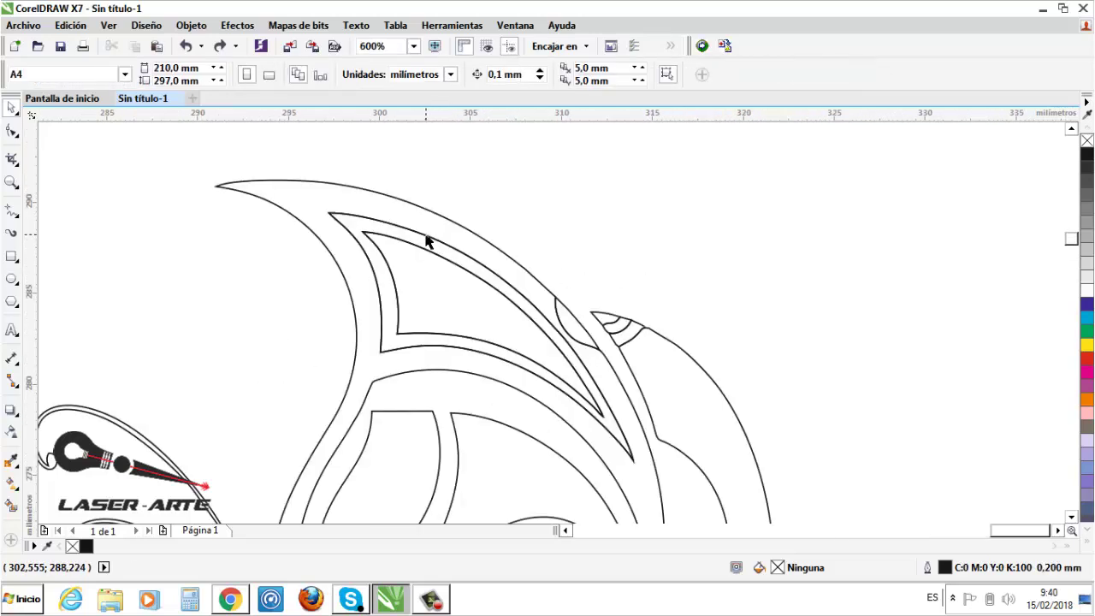
pyautogui.hotkey('ctrl', 'shift', 'z')
pyautogui.hotkey('ctrl', 'shift', 'z')
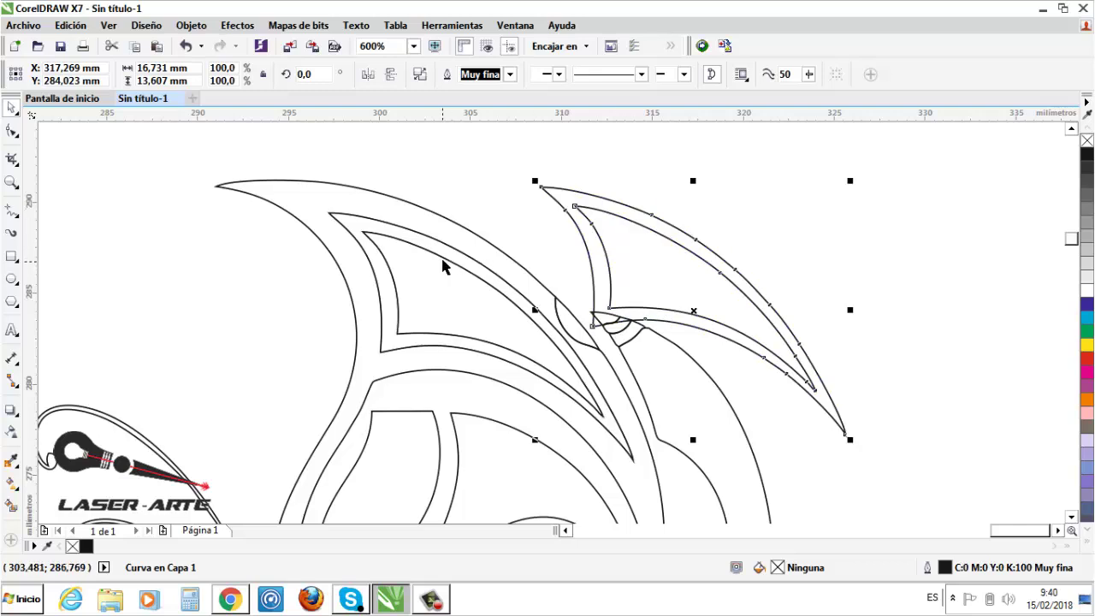
pyautogui.click(442, 259)
pyautogui.moveTo(443, 259); pyautogui.dragTo(309, 254)
pyautogui.hotkey('ctrl', 'z')
pyautogui.hotkey('ctrl', 'z')
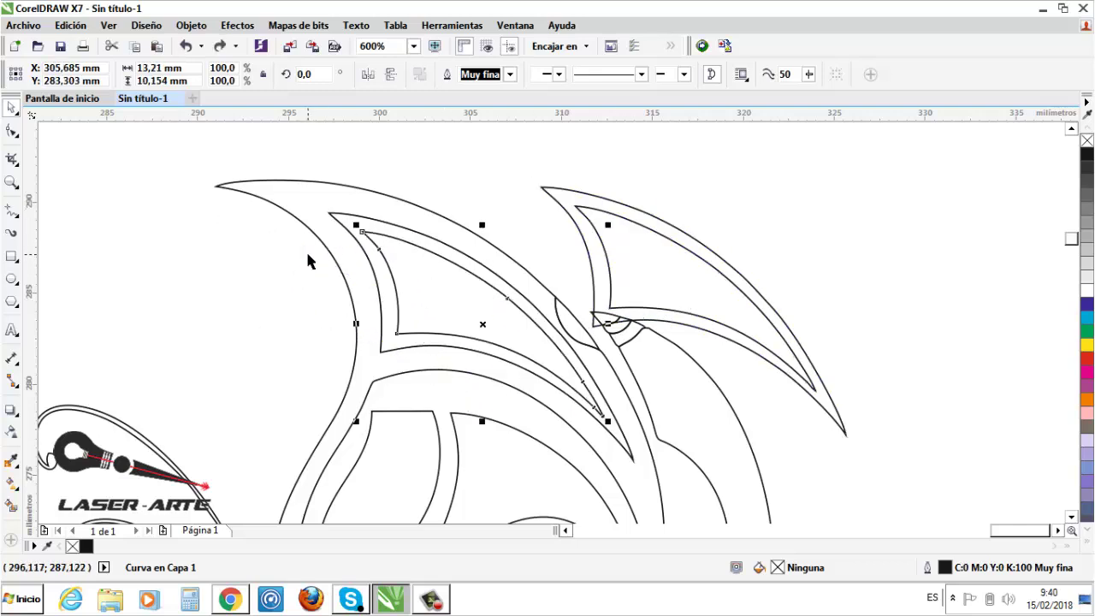
pyautogui.click(447, 287)
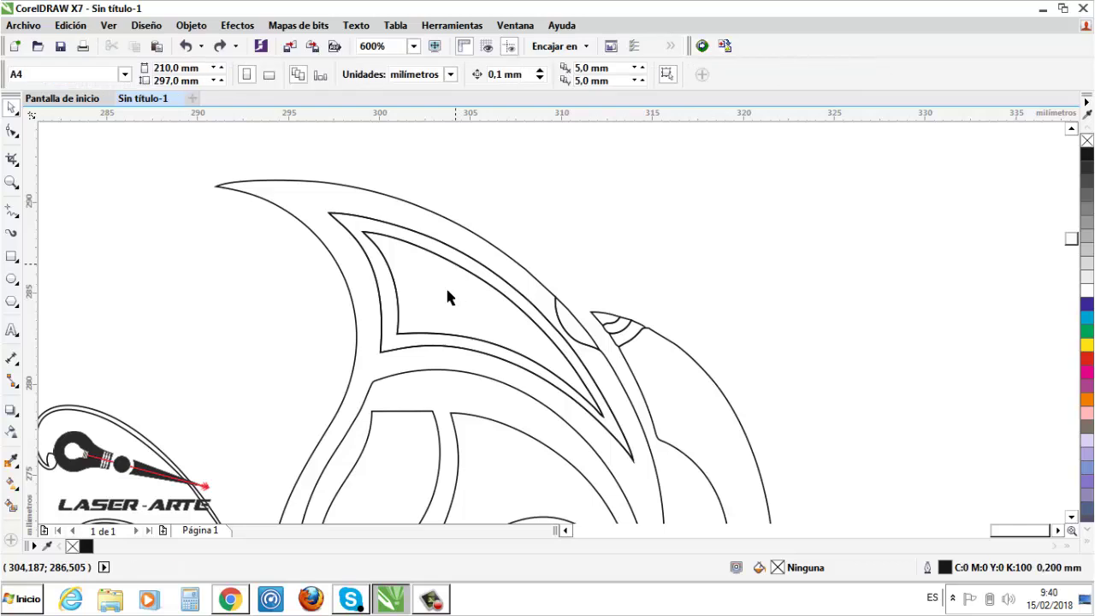
# Step: Move the curved inner shape of the middle wing out to the left, undo the move and clear the selection
pyautogui.scroll(-1, 441, 272)
pyautogui.scroll(-1, 504, 316)
pyautogui.scroll(1, 496, 364)
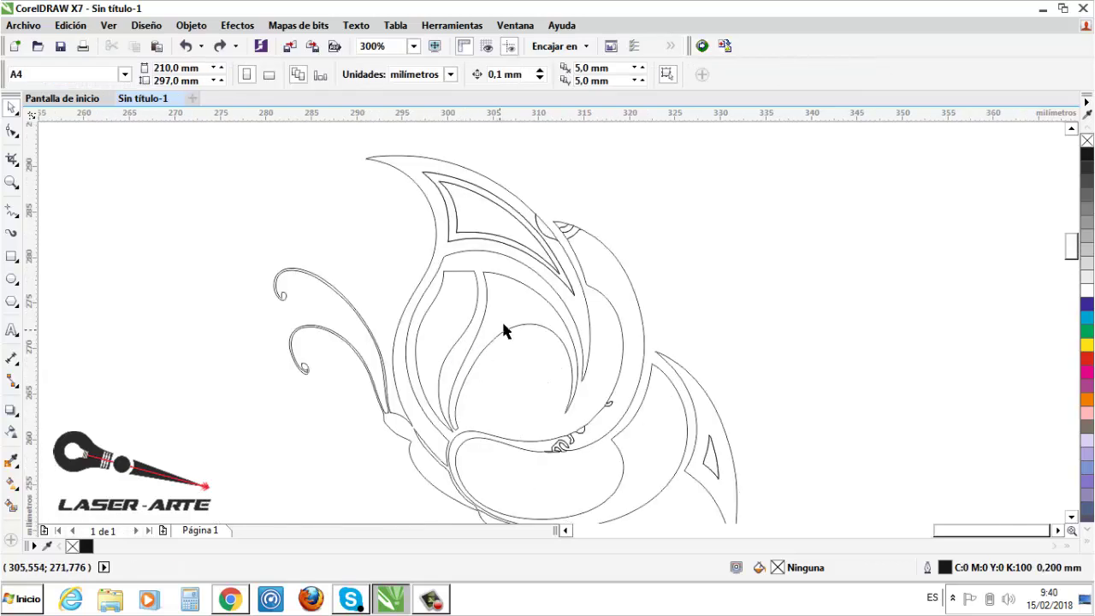
pyautogui.moveTo(523, 331); pyautogui.dragTo(247, 289)
pyautogui.hotkey('ctrl', 'z')
pyautogui.click(715, 273)
# Step: Delete the large rear wing curve that borders the watermark fragments, and undo the deletion
pyautogui.scroll(2, 578, 443)
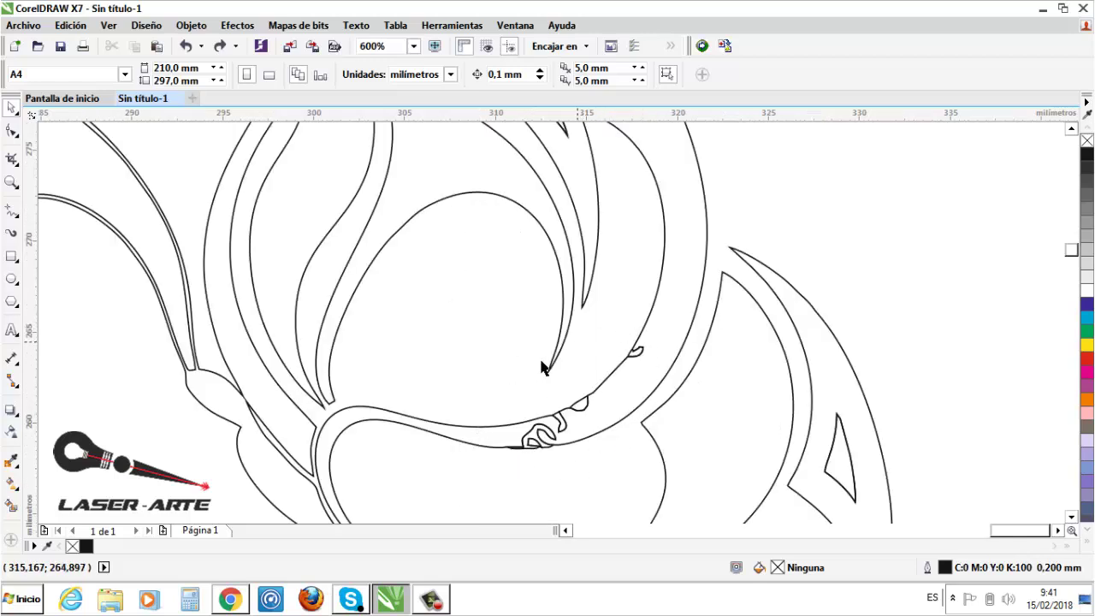
pyautogui.click(566, 342)
pyautogui.scroll(-2, 588, 342)
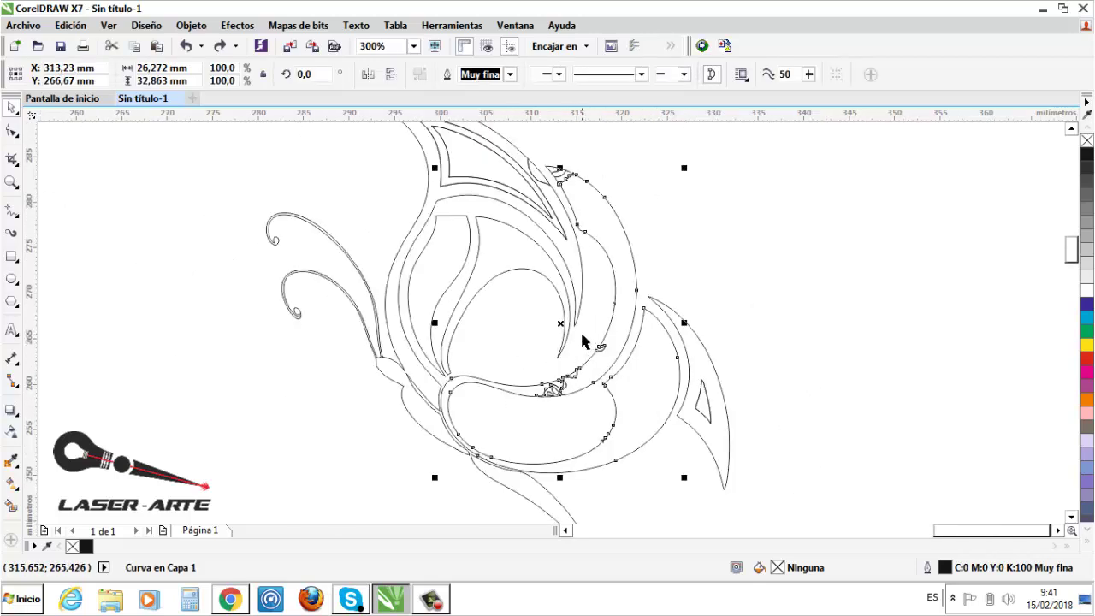
pyautogui.press('Delete')
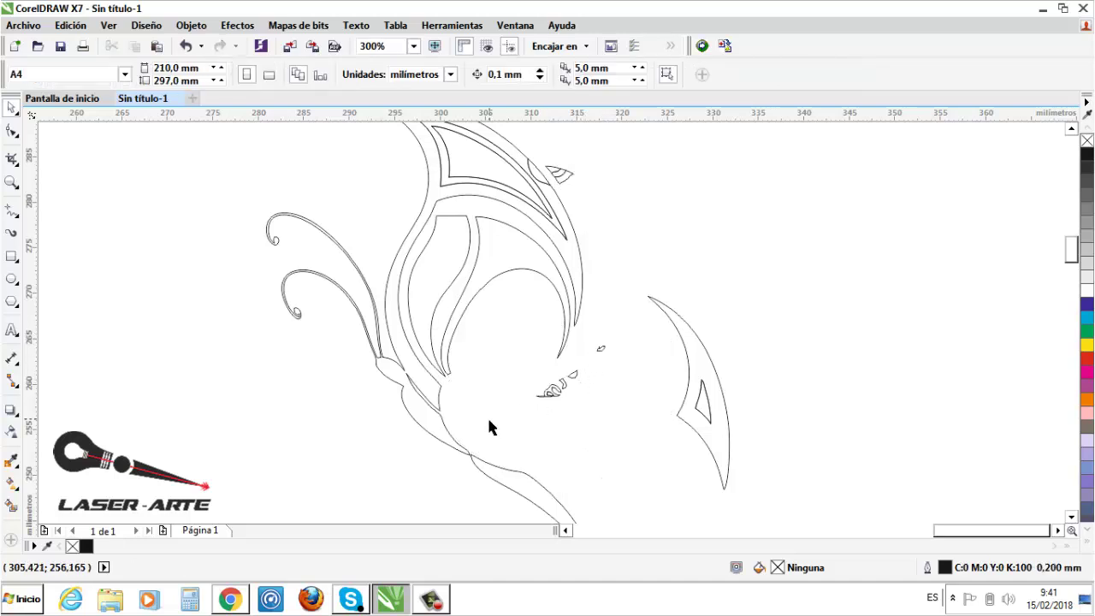
pyautogui.hotkey('ctrl', 'z')
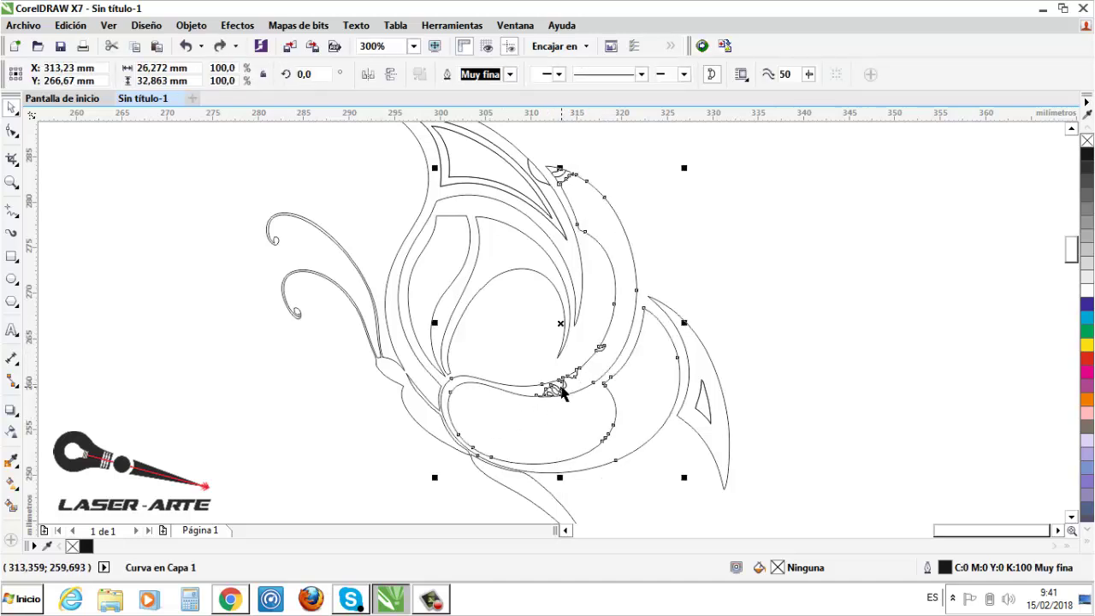
# Step: Select the five small watermark fragments on the lower inner edge of the large rear wing curve and delete them
pyautogui.click(745, 289)
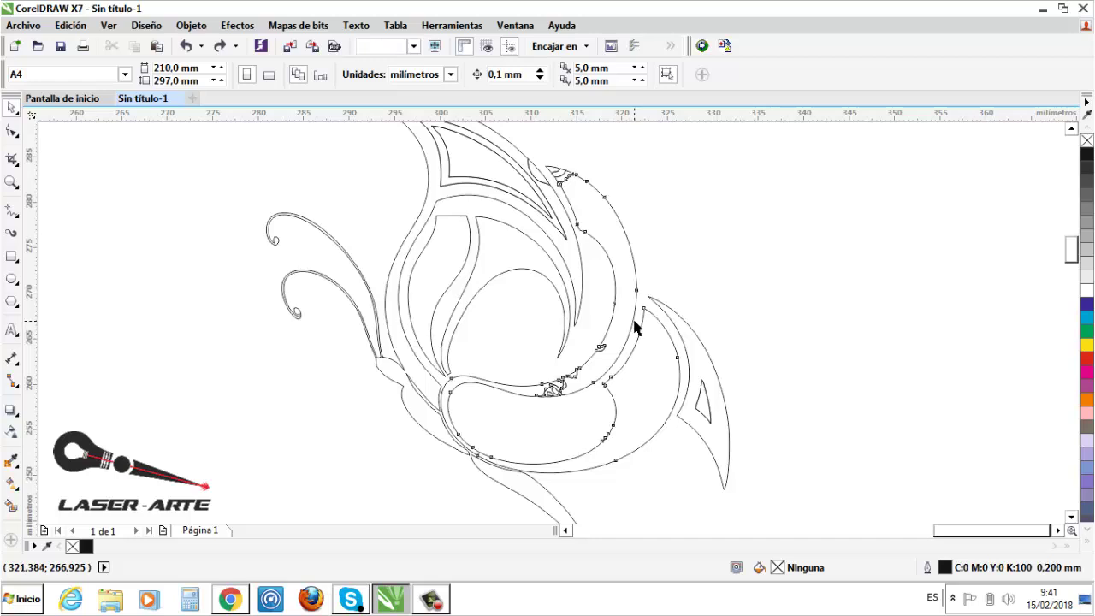
pyautogui.moveTo(630, 318); pyautogui.dragTo(572, 381)
pyautogui.press('Escape')
pyautogui.click(514, 340)
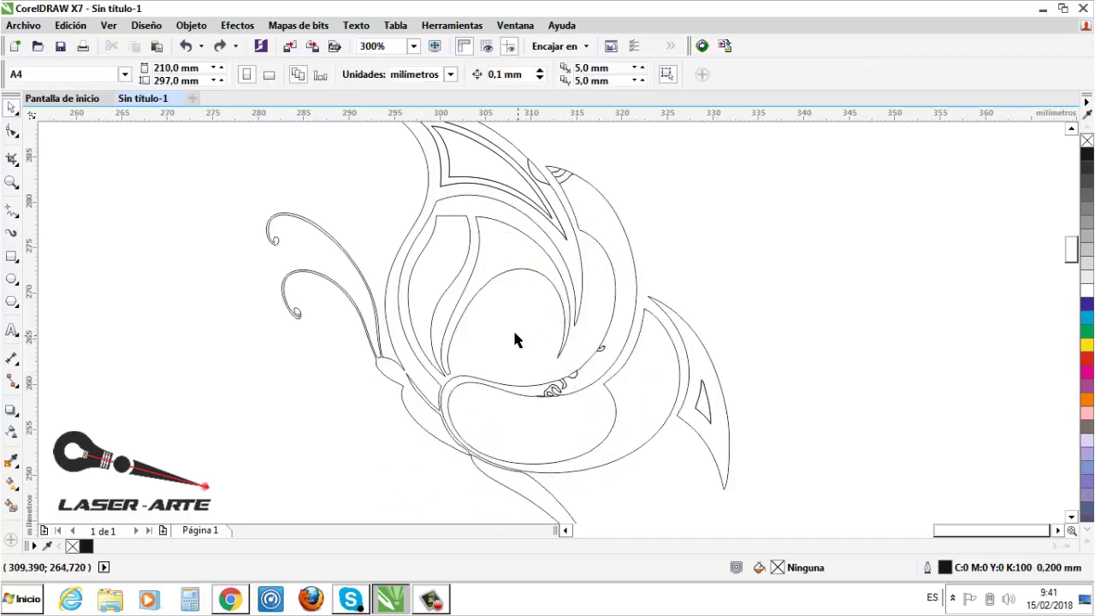
pyautogui.moveTo(625, 409); pyautogui.dragTo(625, 408)
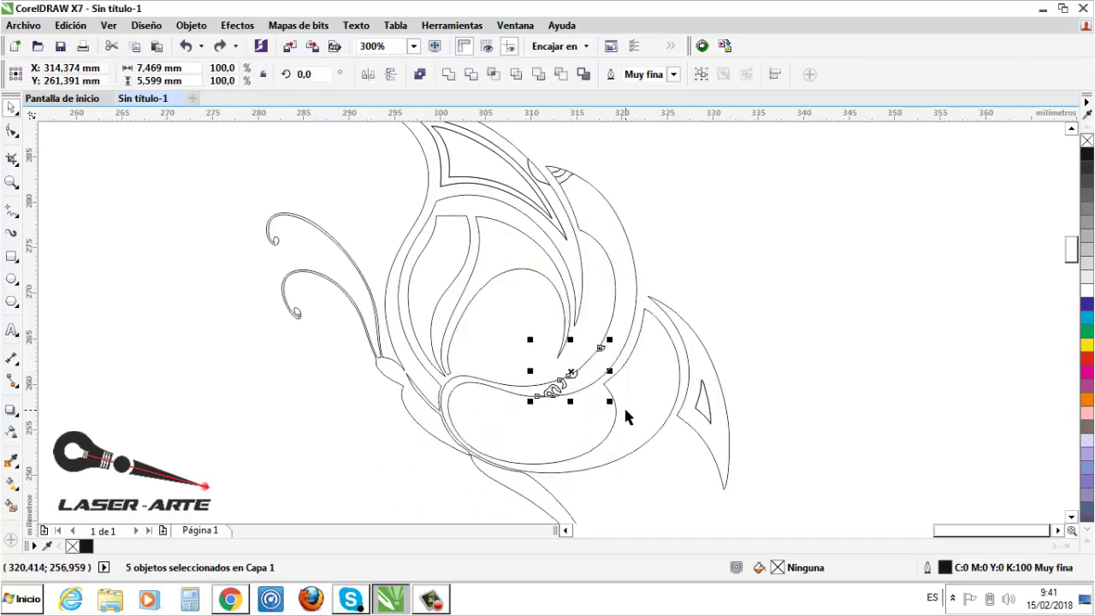
pyautogui.scroll(1, 603, 362)
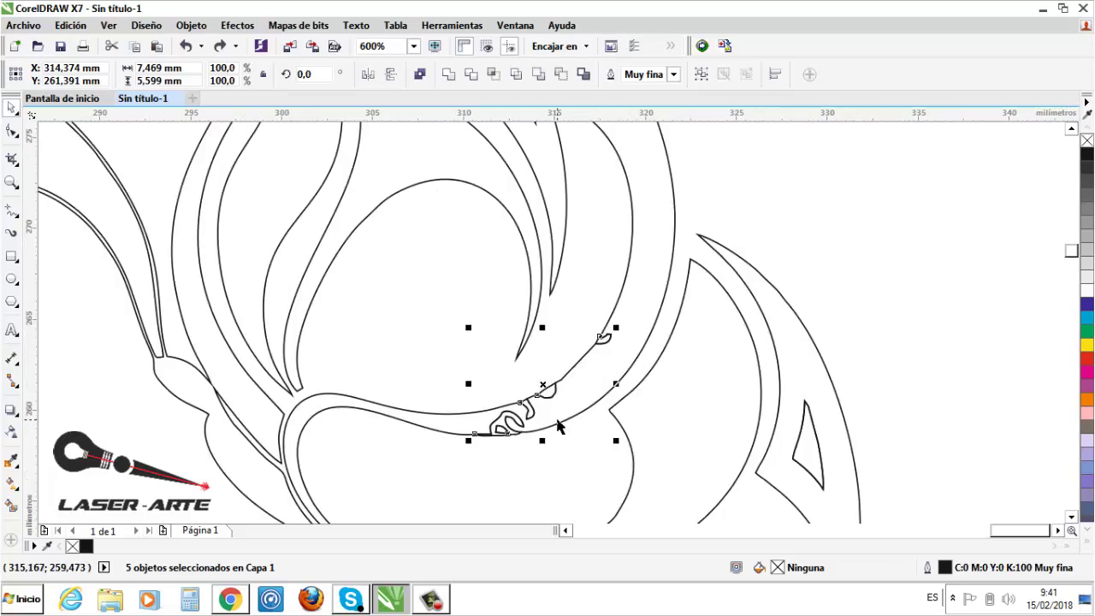
pyautogui.click(558, 422)
pyautogui.scroll(-1, 544, 402)
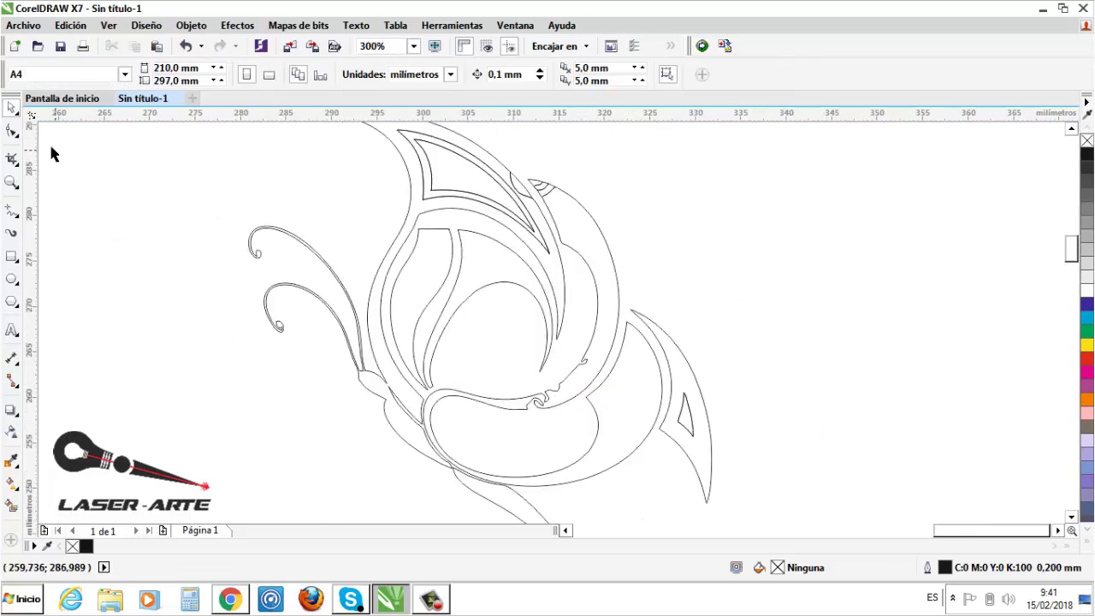
# Step: Delete the nodes of the small hook on the rear wing curve's inner edge, and undo the node and fragment deletions
pyautogui.click(11, 130)
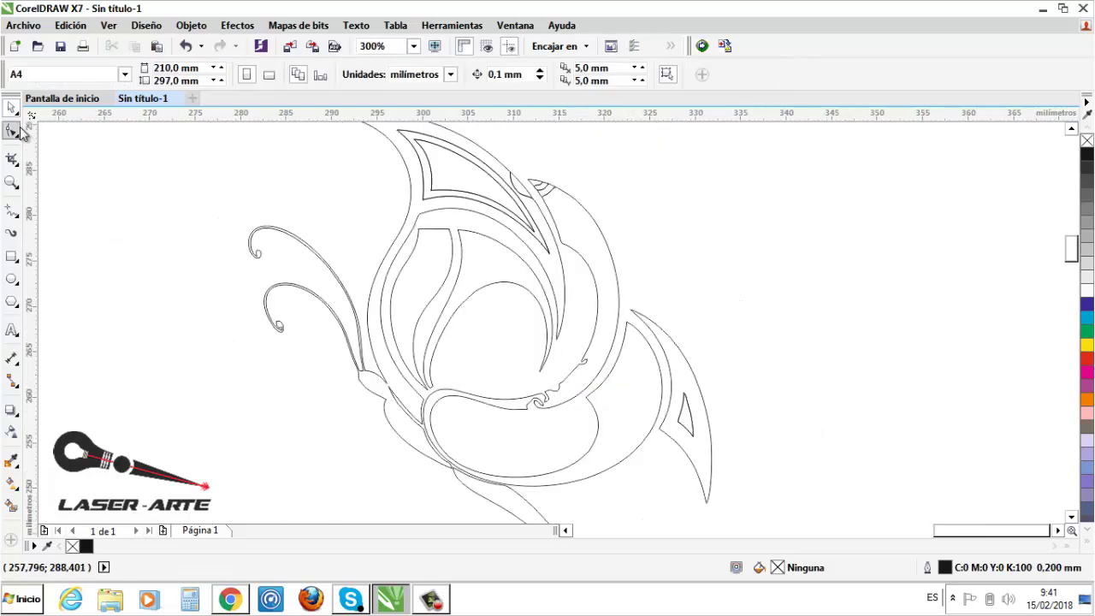
pyautogui.click(582, 361)
pyautogui.scroll(2, 573, 373)
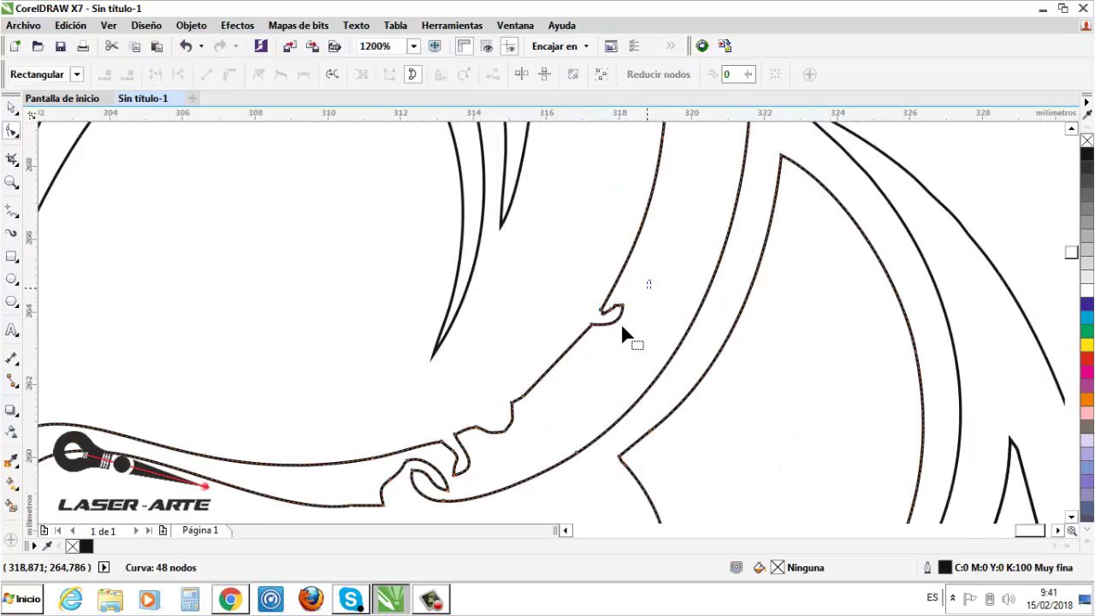
pyautogui.moveTo(620, 323); pyautogui.dragTo(579, 350)
pyautogui.press('Delete')
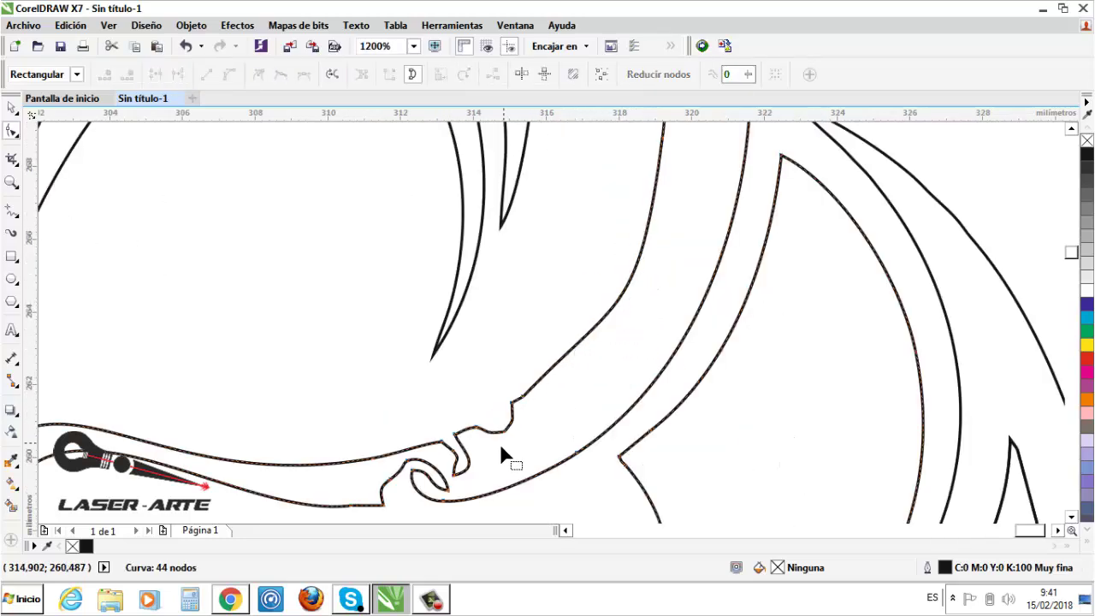
pyautogui.scroll(-3, 502, 450)
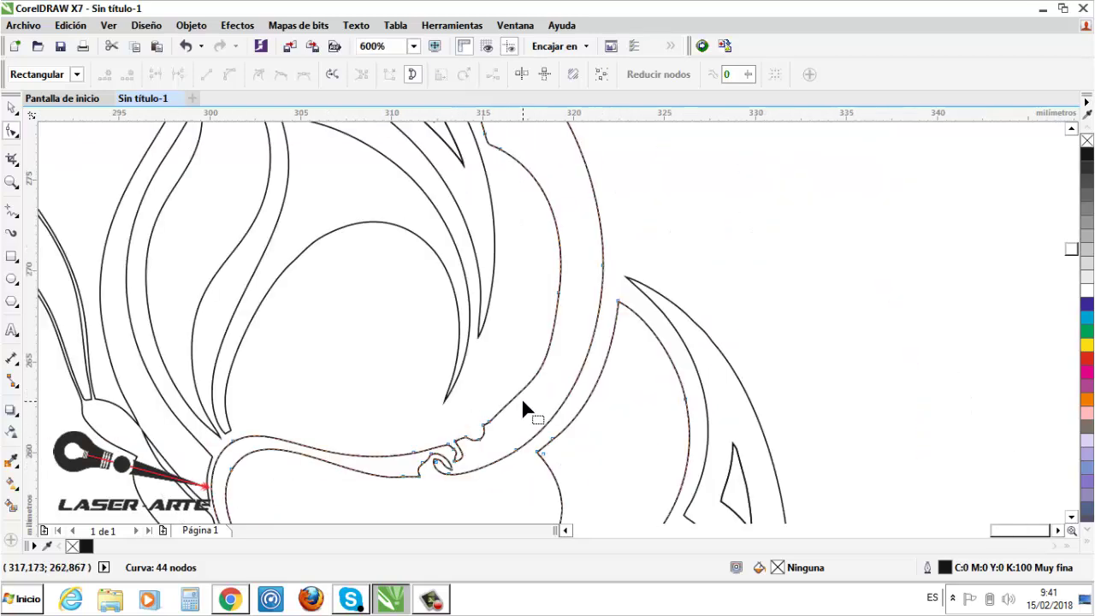
pyautogui.scroll(-2, 522, 402)
pyautogui.hotkey('ctrl', 'z')
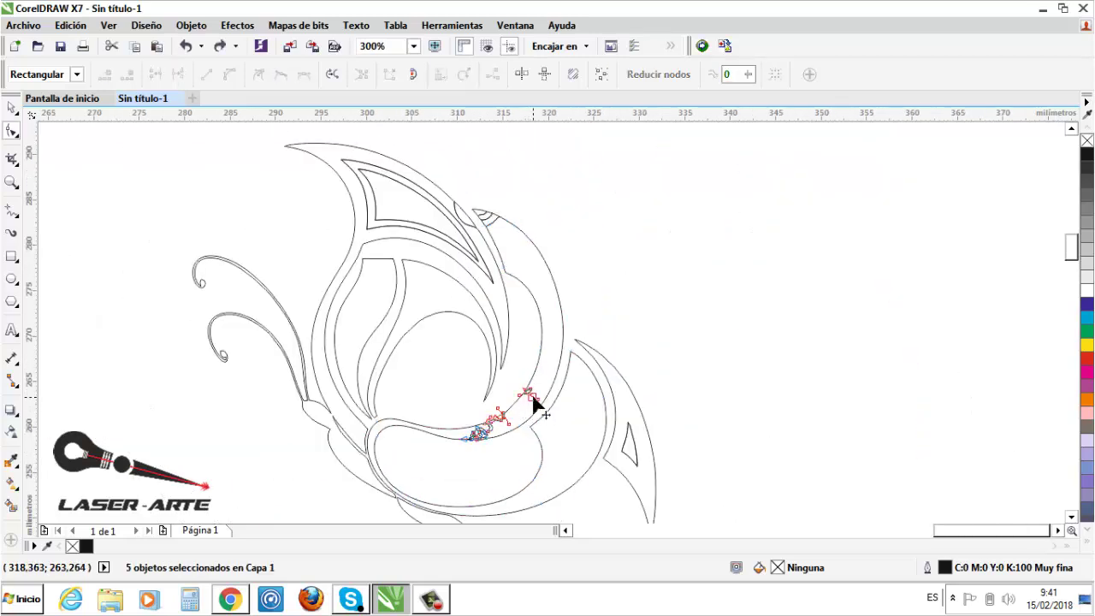
pyautogui.click(11, 107)
pyautogui.click(281, 261)
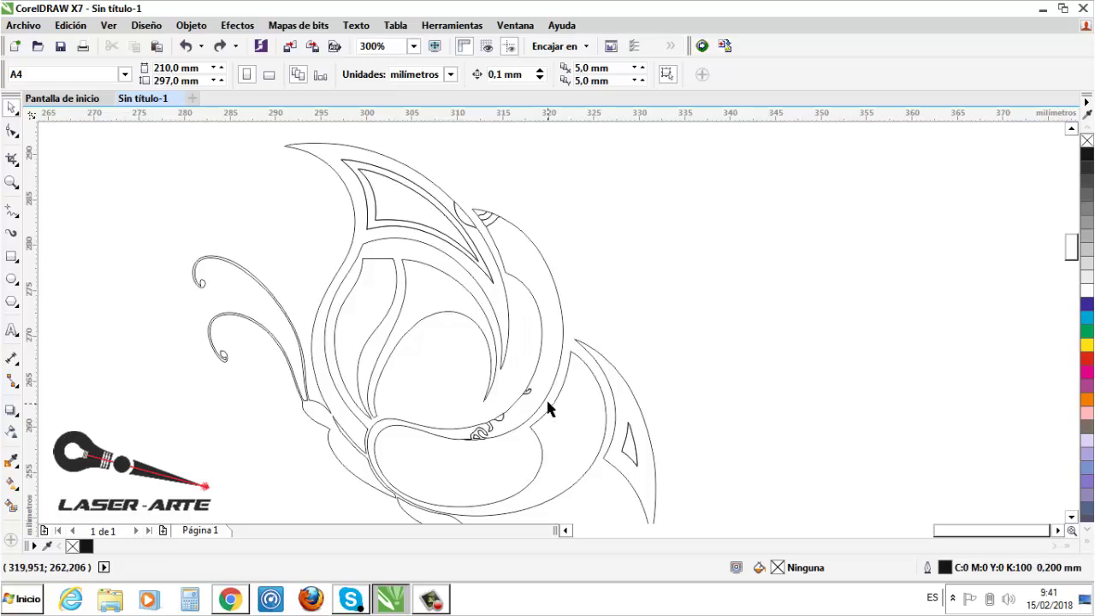
# Step: Weld the five watermark fragments on the lower inner edge to the large rear wing curve and clear the selection
pyautogui.click(587, 391)
pyautogui.click(587, 391)
pyautogui.click(587, 392)
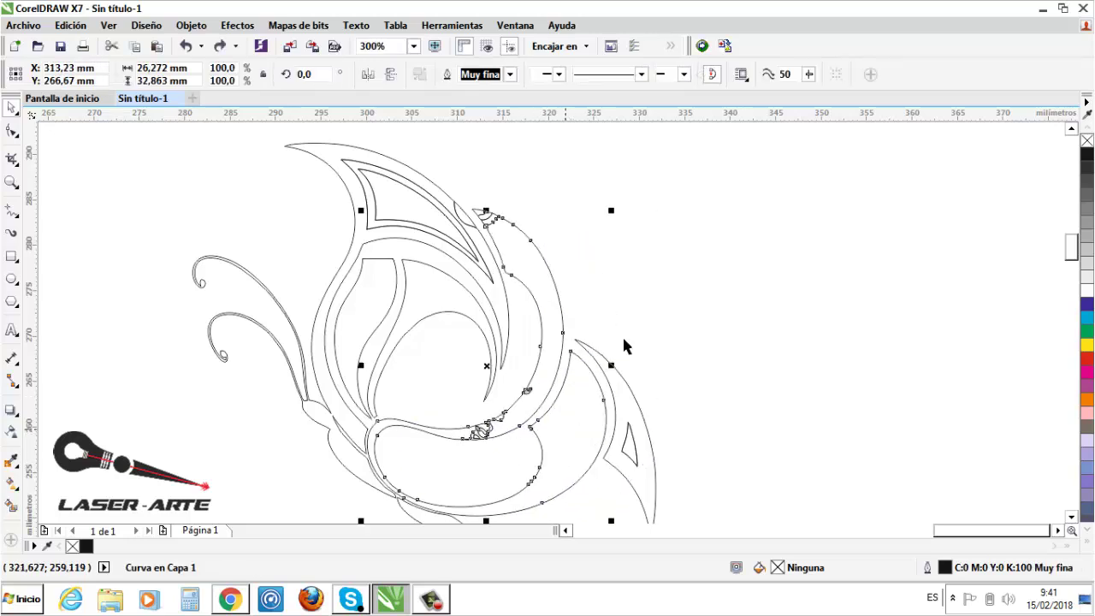
pyautogui.click(596, 367)
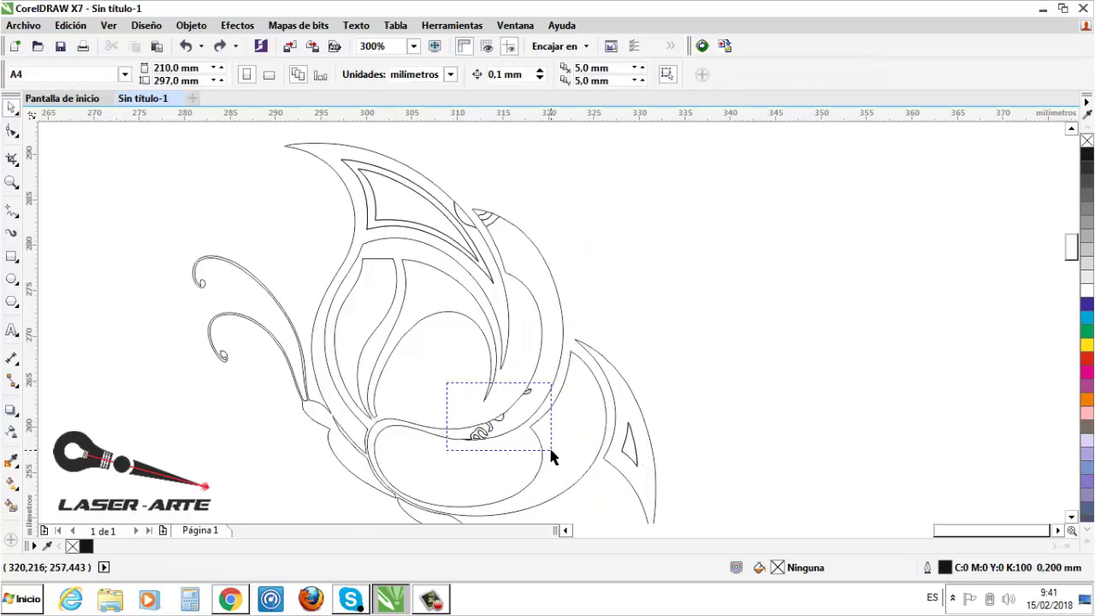
pyautogui.moveTo(550, 456); pyautogui.dragTo(551, 455)
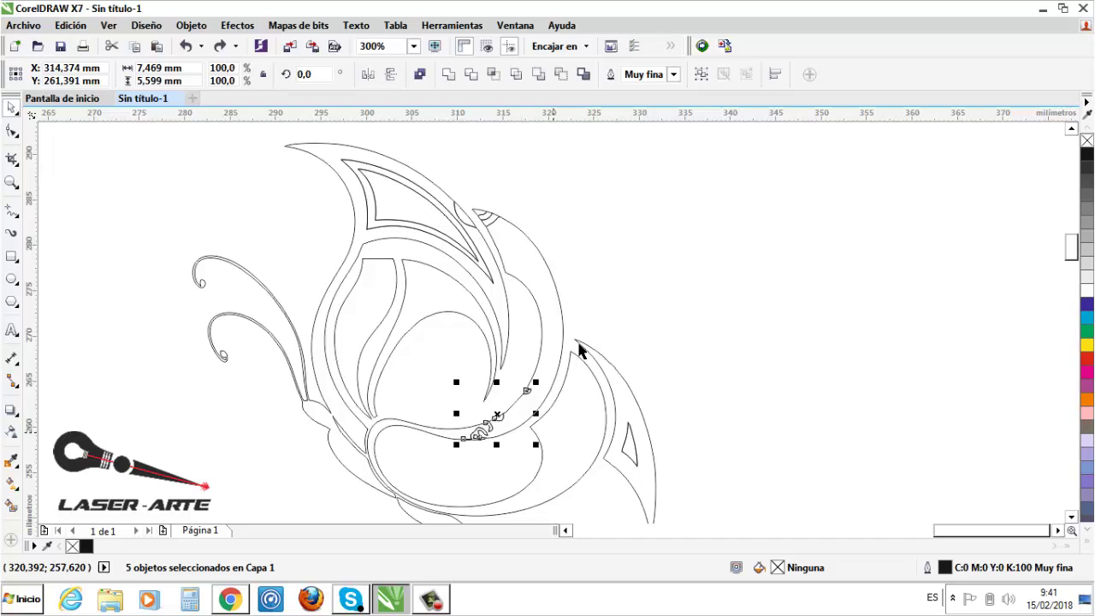
pyautogui.keyDown('shift'); pyautogui.click(555, 292); pyautogui.keyUp('shift')
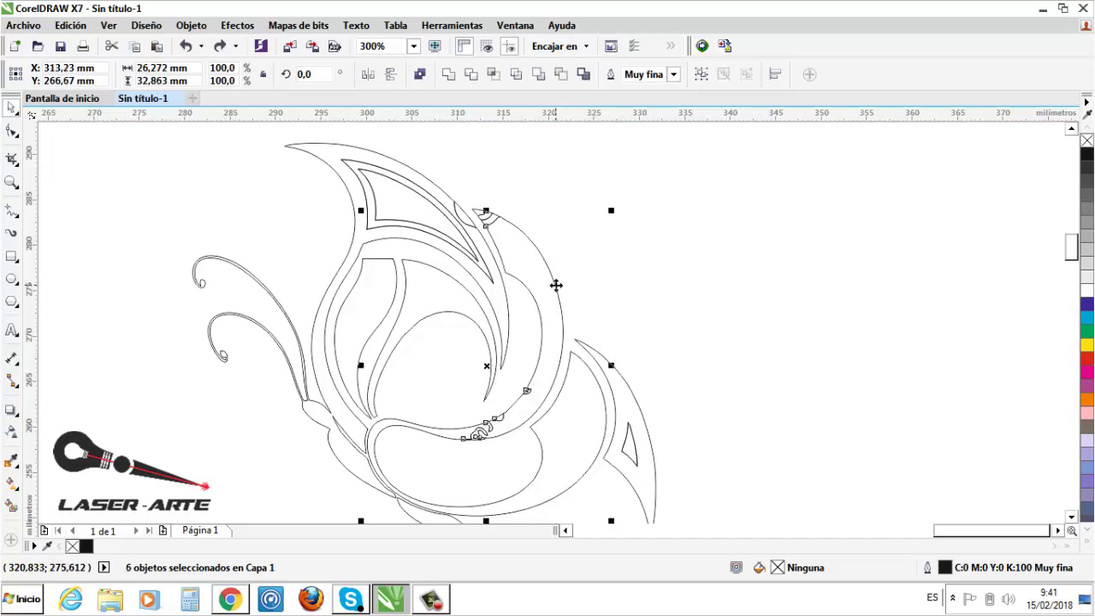
pyautogui.click(451, 76)
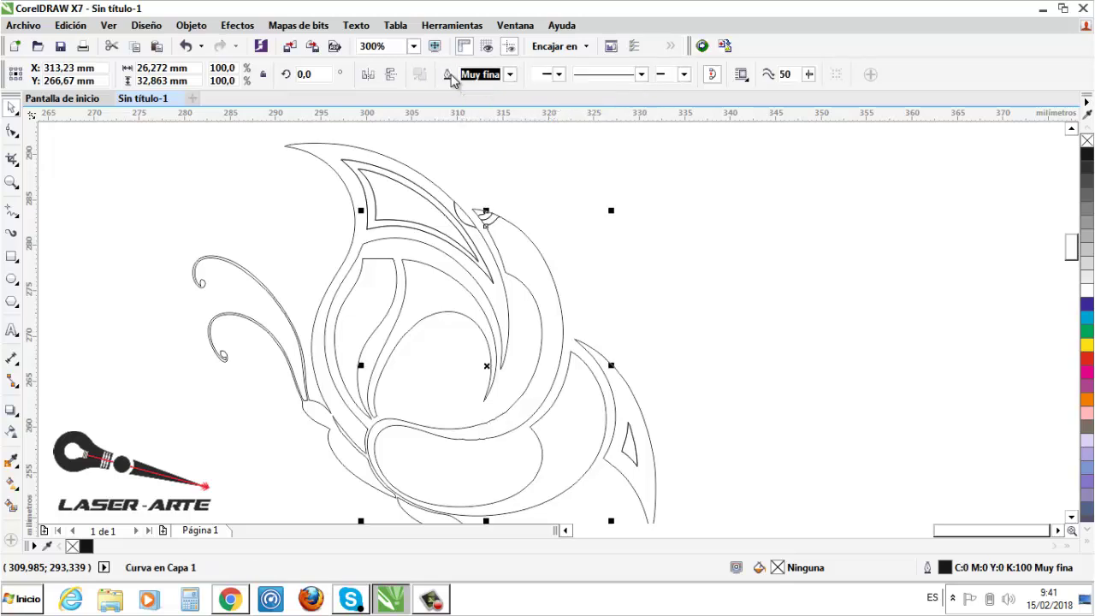
pyautogui.click(689, 326)
pyautogui.scroll(2, 502, 422)
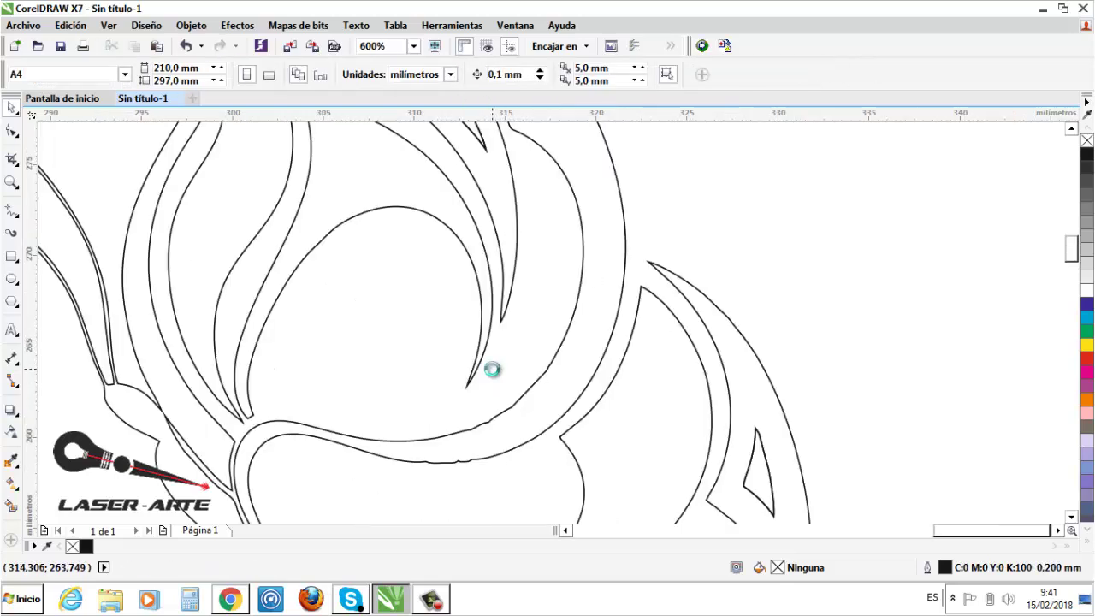
pyautogui.scroll(-2, 491, 371)
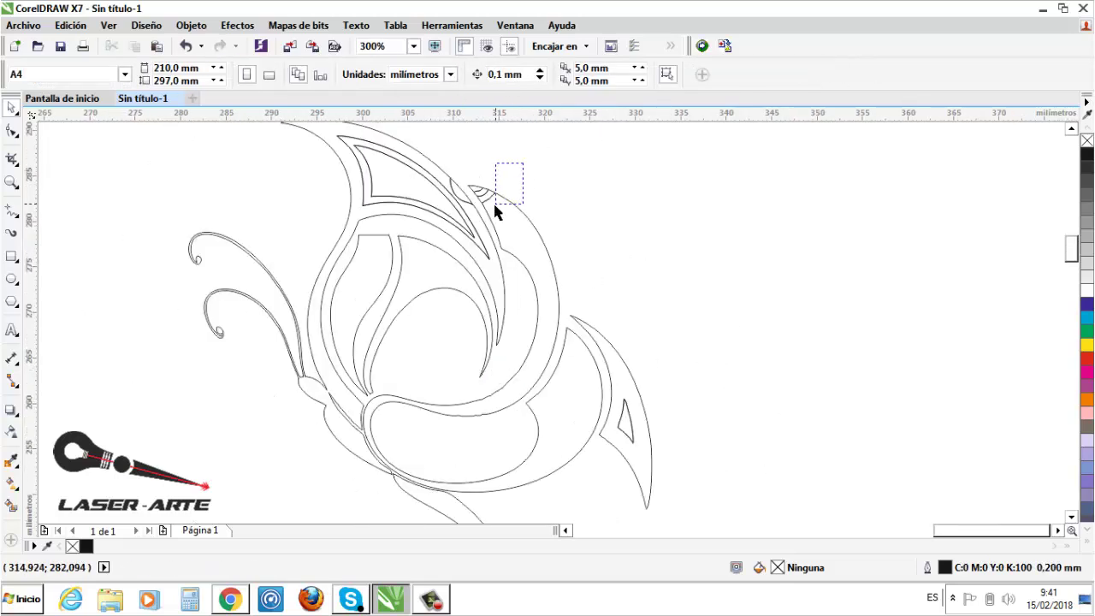
# Step: Weld the three watermark fragments at the upper tip to the large rear wing curve, undoing a trial move of the selected pieces first
pyautogui.moveTo(495, 207); pyautogui.dragTo(464, 213)
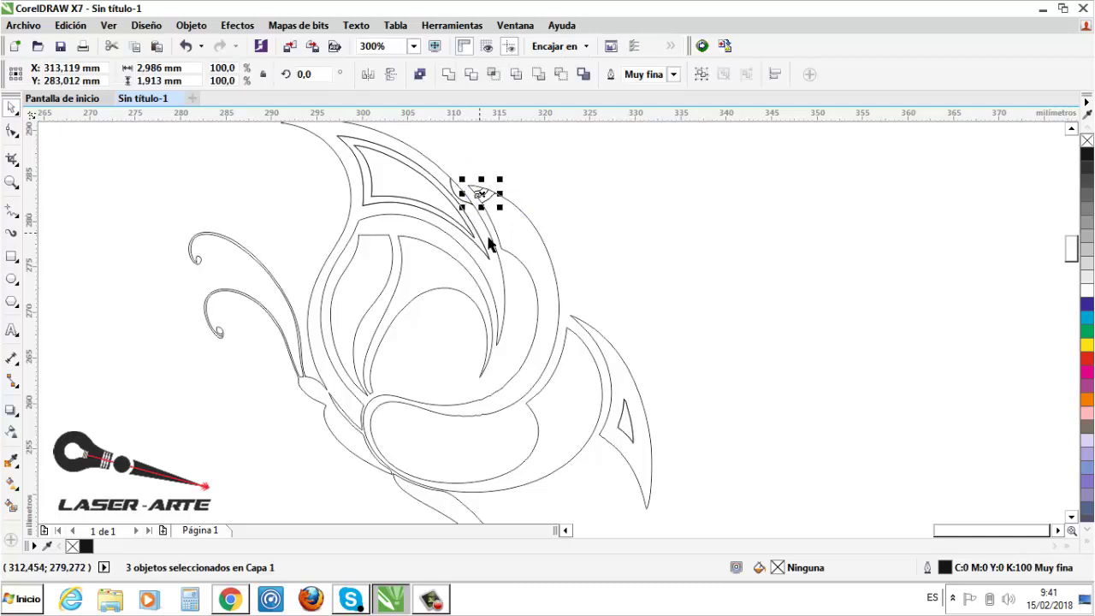
pyautogui.keyDown('shift'); pyautogui.click(540, 236); pyautogui.keyUp('shift')
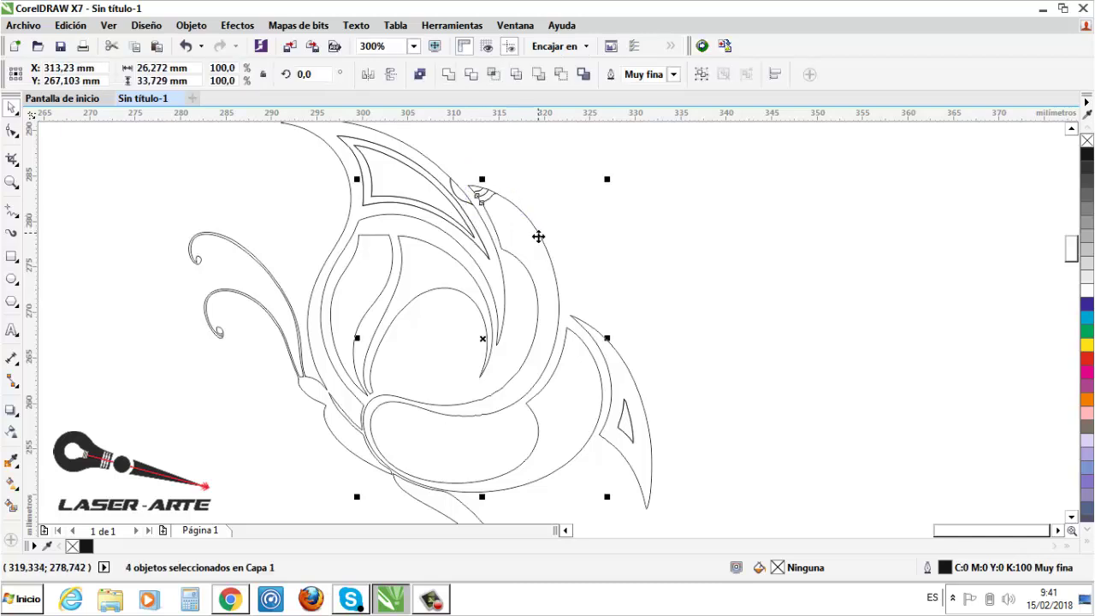
pyautogui.moveTo(530, 272); pyautogui.dragTo(867, 262)
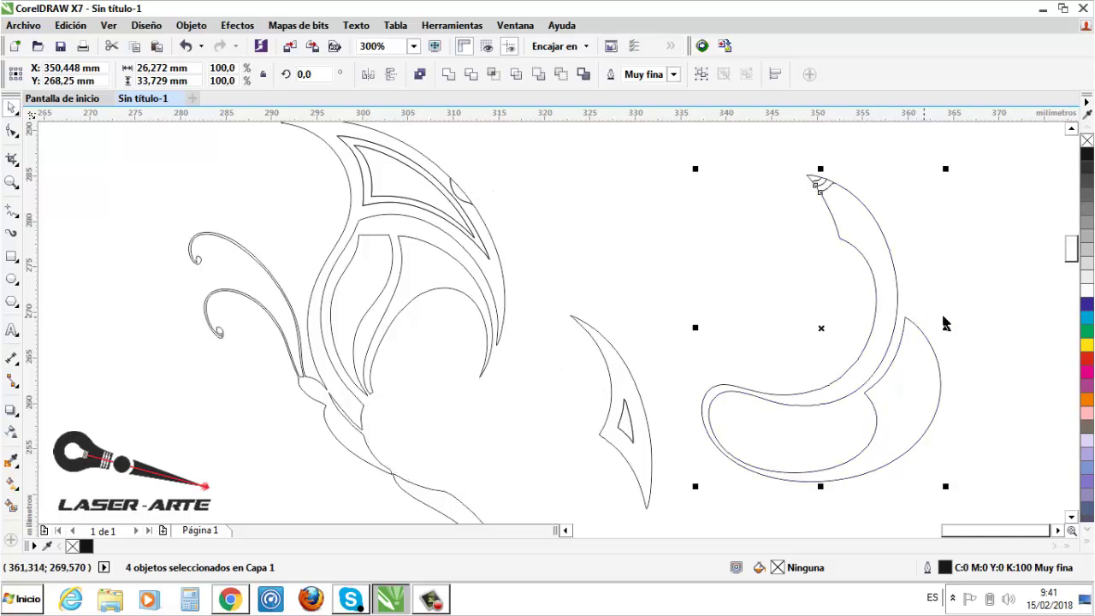
pyautogui.hotkey('ctrl', 'z')
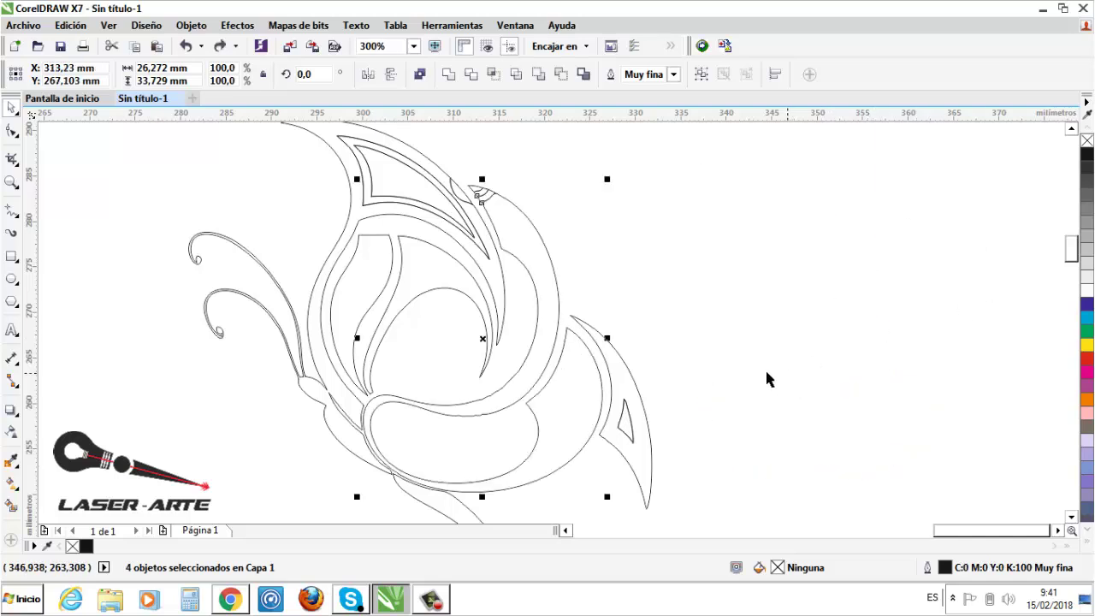
pyautogui.click(450, 75)
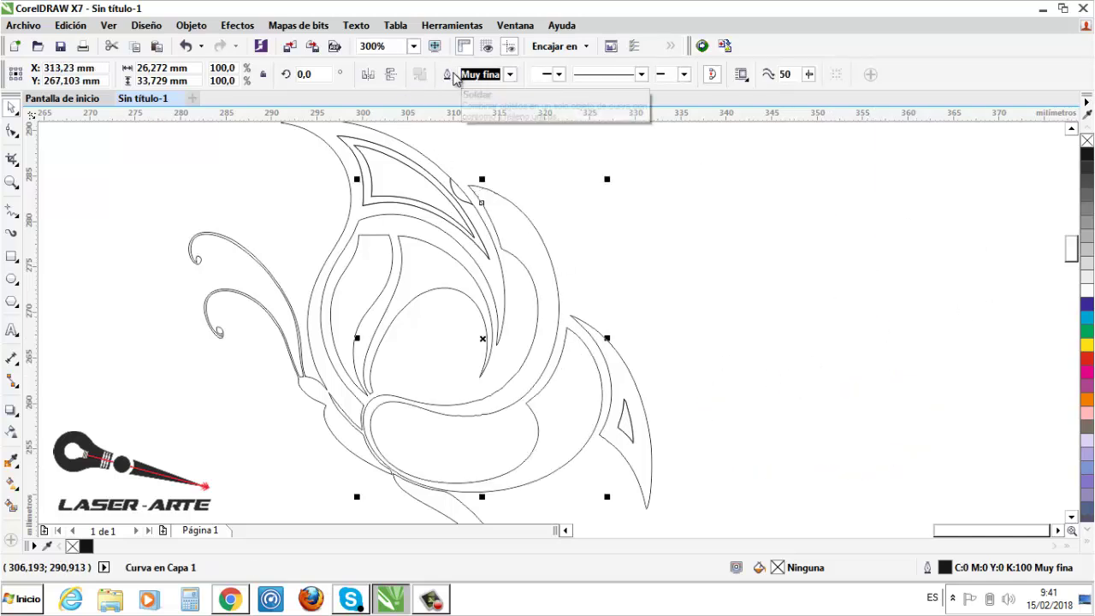
pyautogui.click(624, 248)
# Step: Examine the welded upper tip of the rear wing curve up close for leftover bumps along its edges
pyautogui.scroll(2, 473, 199)
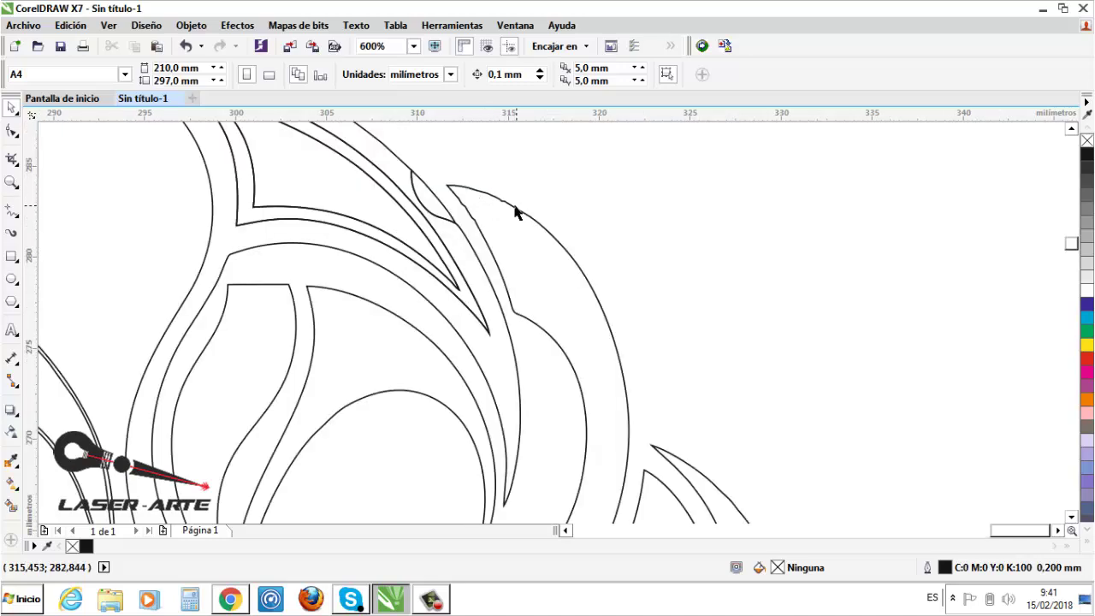
pyautogui.scroll(2, 499, 201)
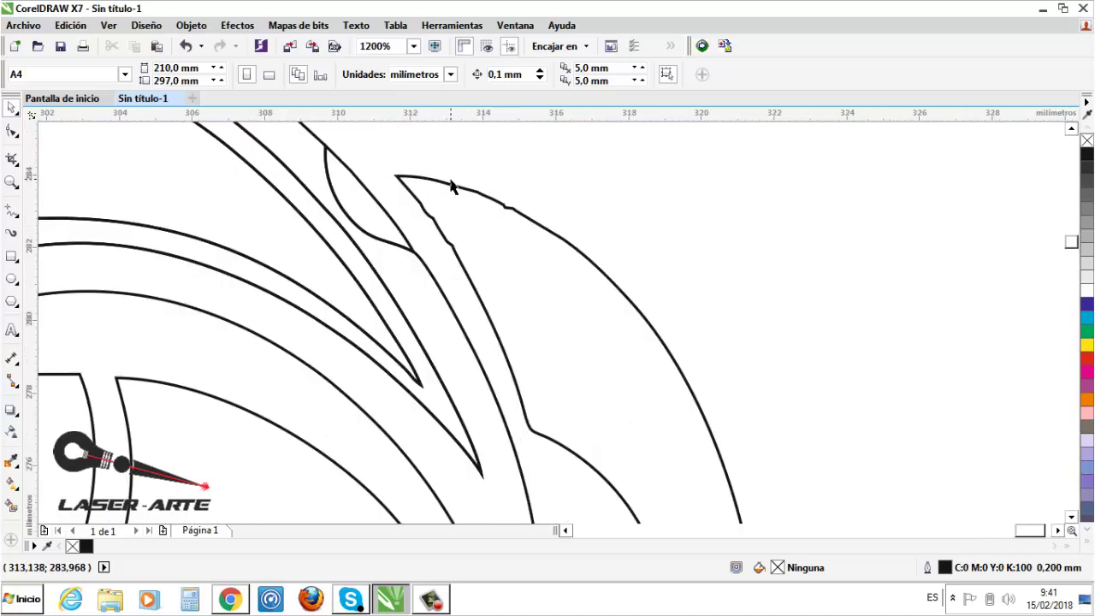
pyautogui.scroll(2, 464, 245)
pyautogui.scroll(-2, 489, 259)
pyautogui.scroll(2, 484, 254)
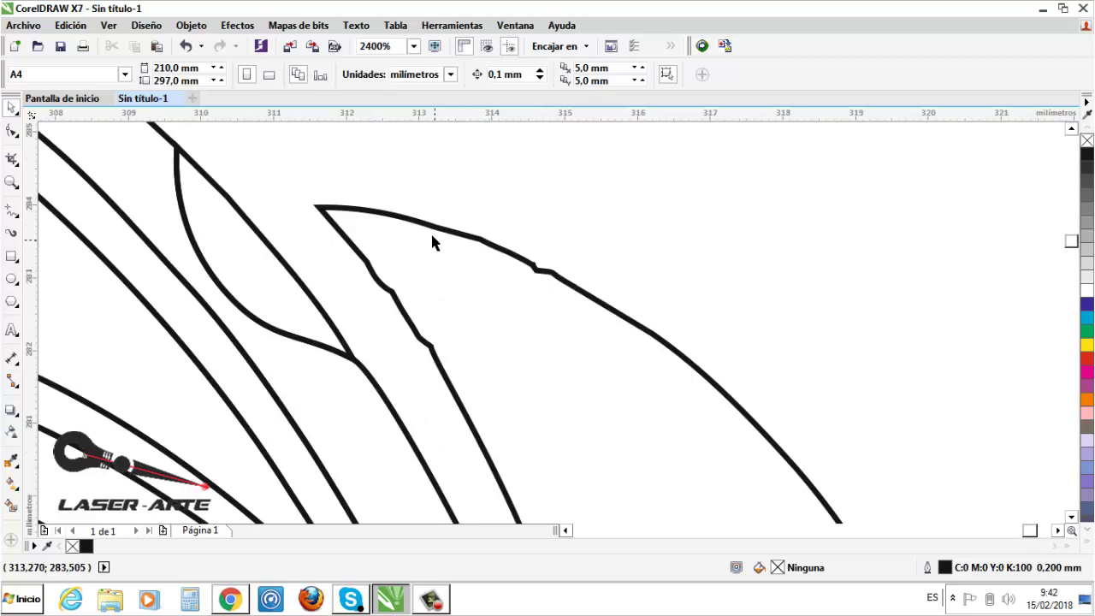
pyautogui.scroll(-2, 423, 252)
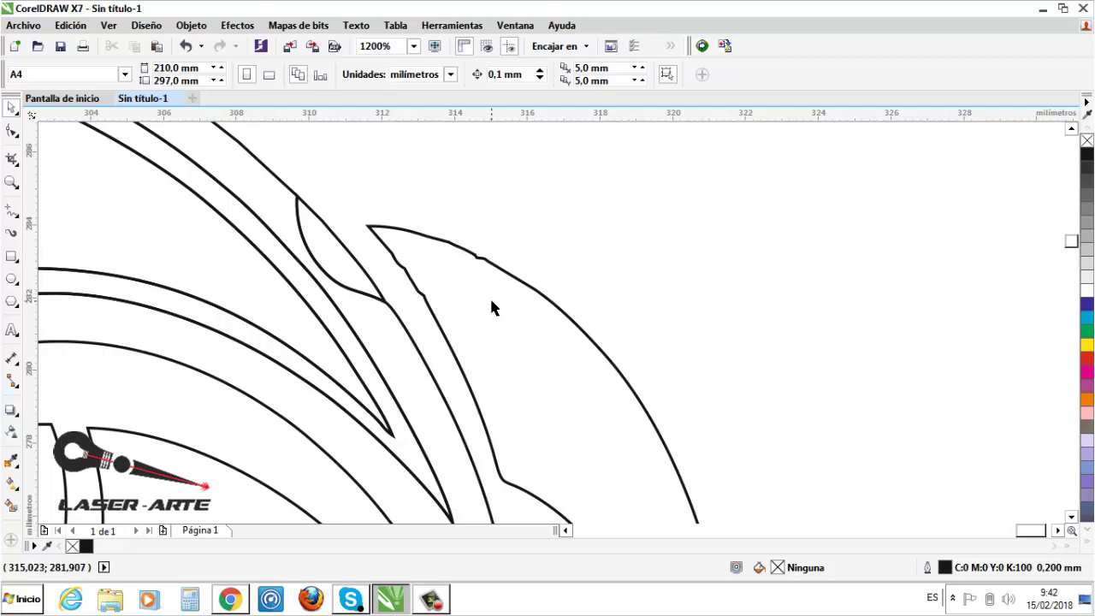
pyautogui.scroll(-2, 492, 295)
pyautogui.scroll(2, 476, 289)
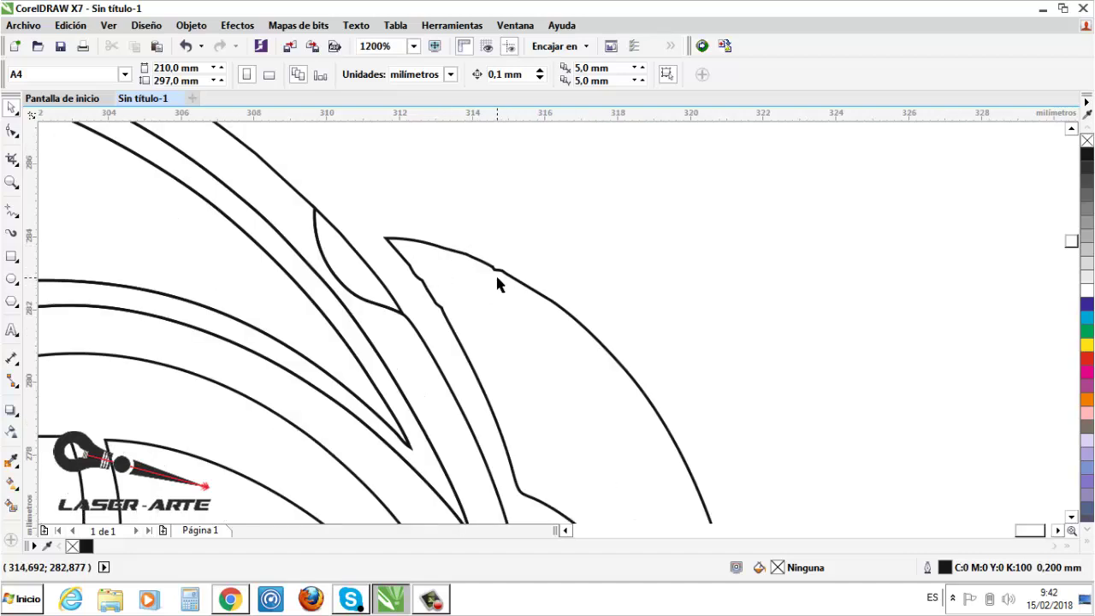
pyautogui.scroll(1, 495, 283)
pyautogui.scroll(-1, 493, 264)
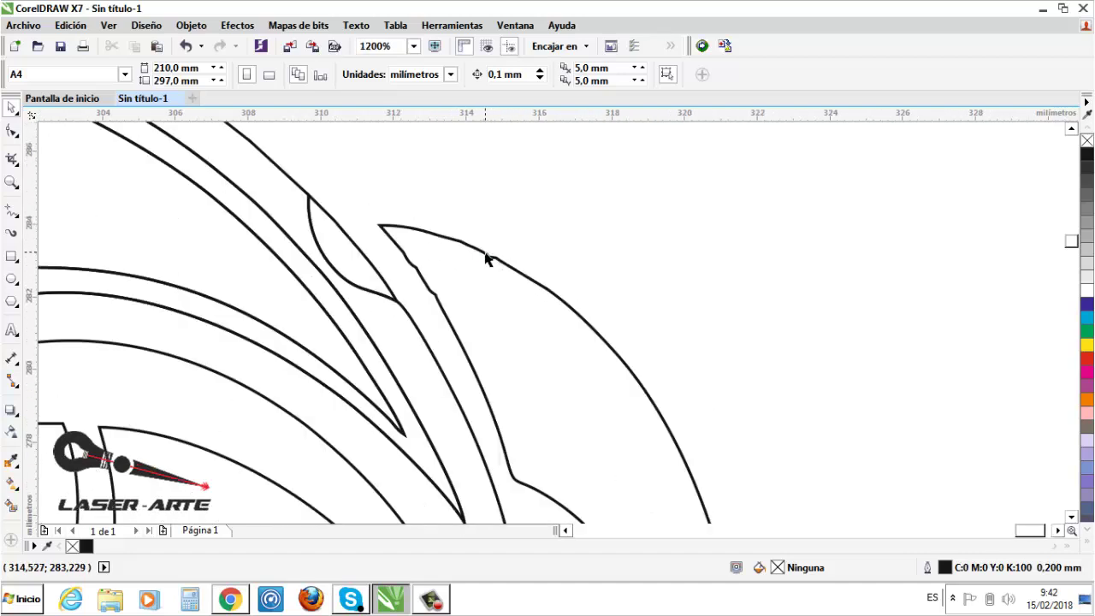
# Step: Delete the surplus nodes along the outer edge of the rear wing curve's upper tip with the Shape tool to smooth it
pyautogui.click(483, 259)
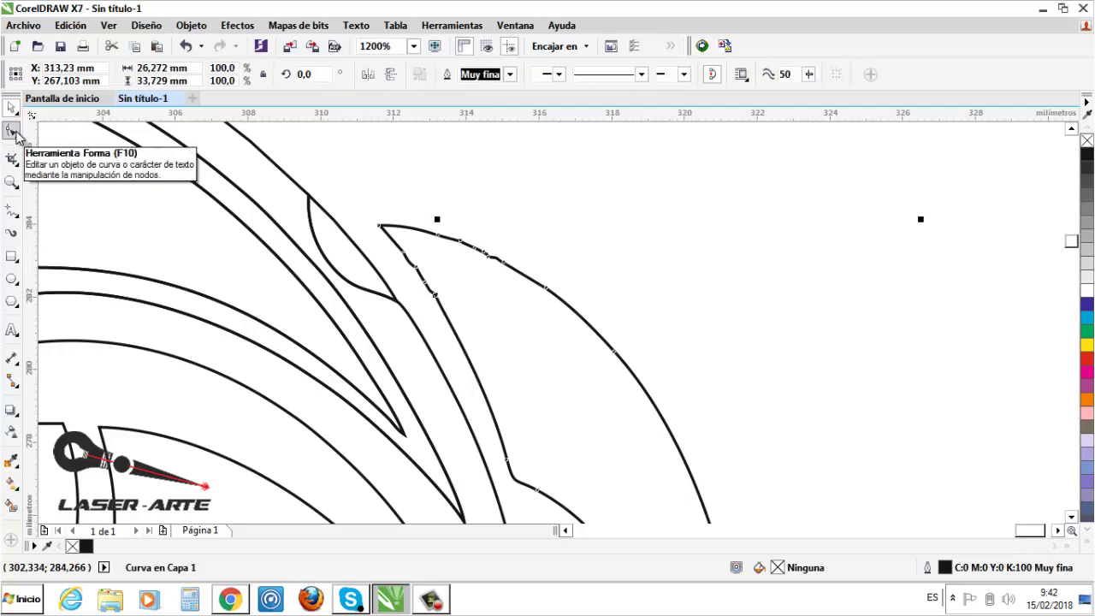
pyautogui.click(12, 130)
pyautogui.scroll(2, 486, 247)
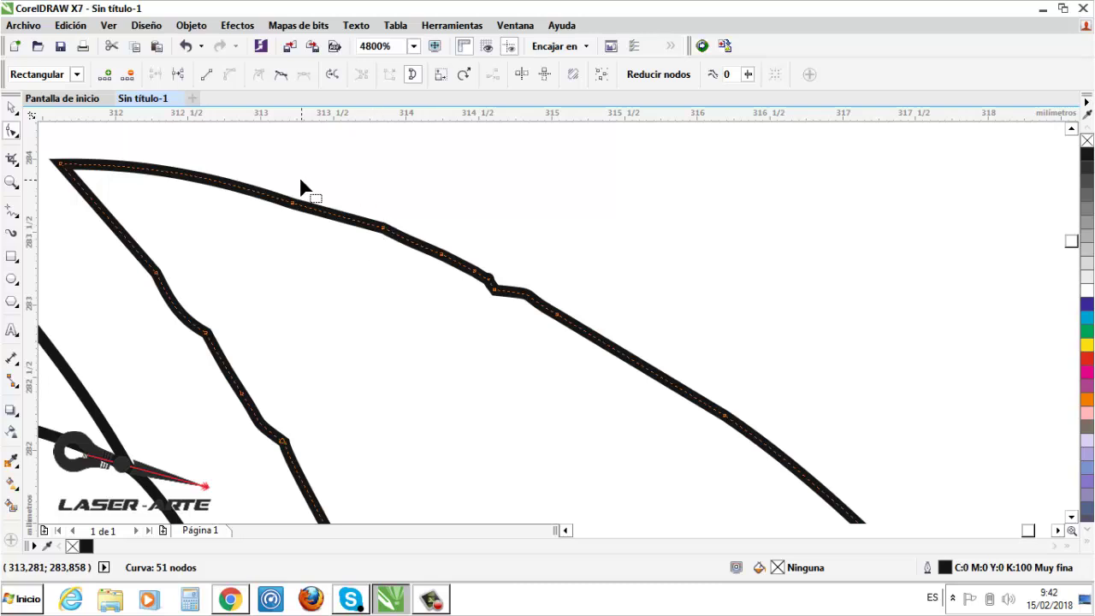
pyautogui.scroll(-1, 233, 232)
pyautogui.moveTo(341, 277); pyautogui.dragTo(340, 279)
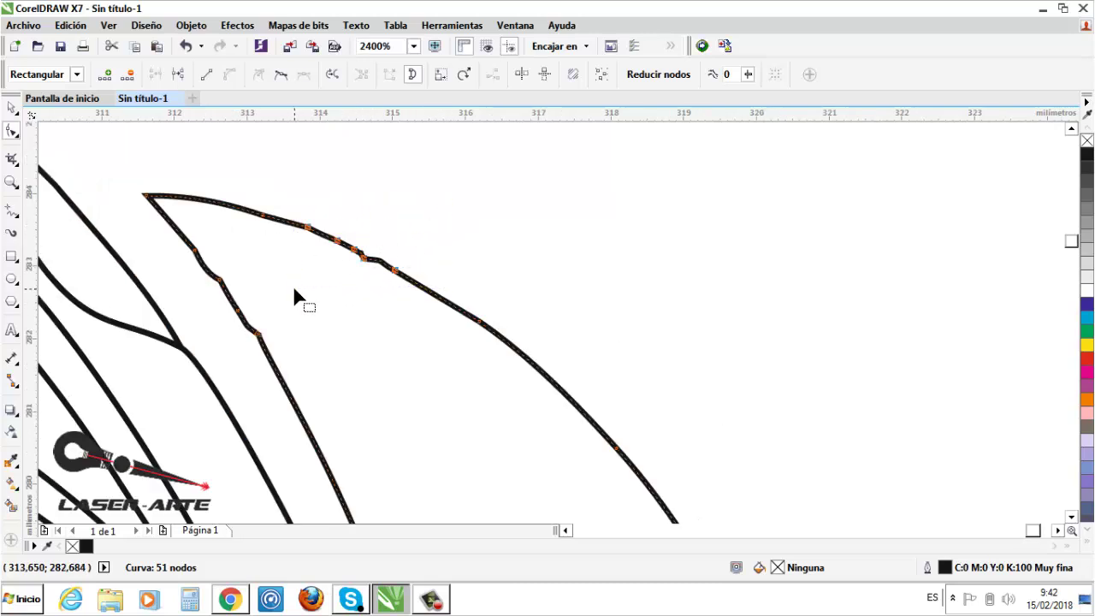
pyautogui.press('Delete')
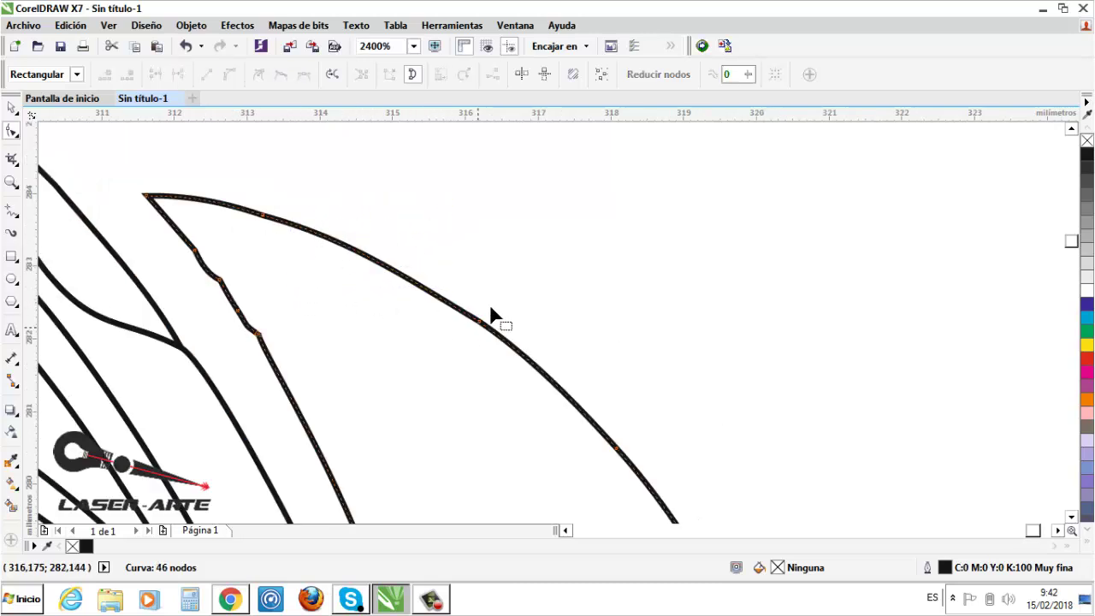
pyautogui.moveTo(329, 224); pyautogui.dragTo(427, 362)
pyautogui.press('Delete')
# Step: Delete the node of the upper bump on the inner edge of the rear wing curve's tip
pyautogui.scroll(-1, 496, 305)
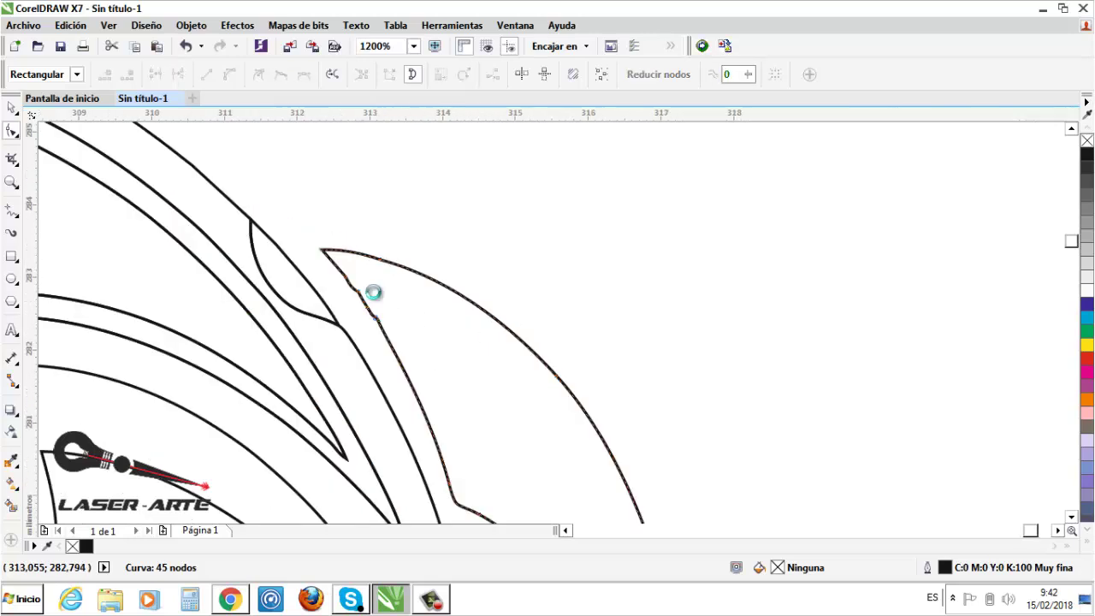
pyautogui.scroll(1, 374, 293)
pyautogui.moveTo(350, 270); pyautogui.dragTo(296, 307)
pyautogui.press('Delete')
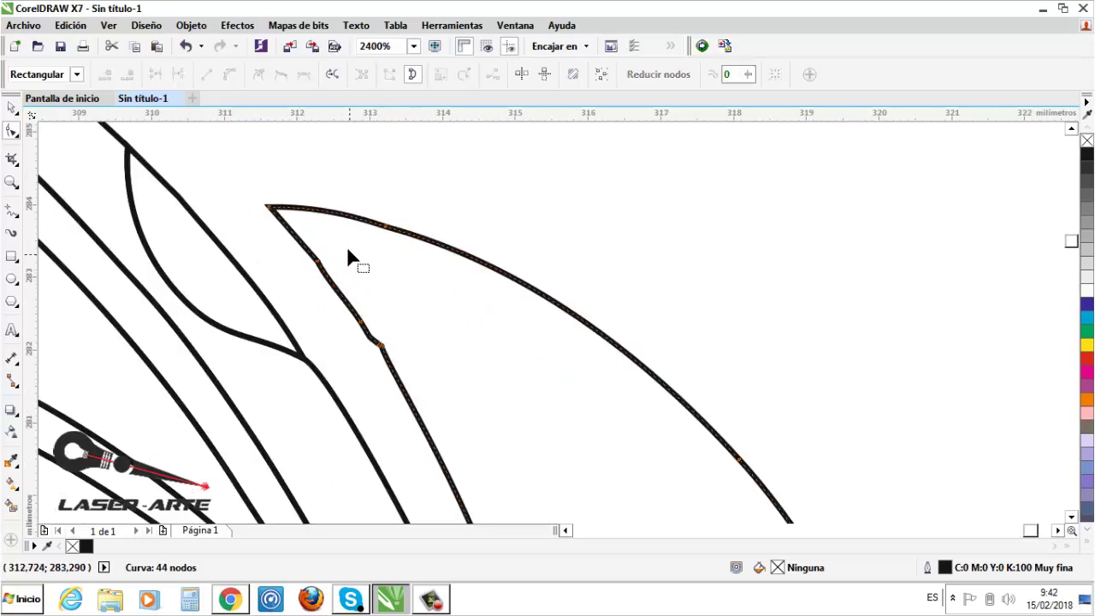
# Step: Delete the remaining surplus nodes along the inner edge of the rear wing curve's upper tip to smooth it
pyautogui.moveTo(341, 378); pyautogui.dragTo(340, 376)
pyautogui.press('Delete')
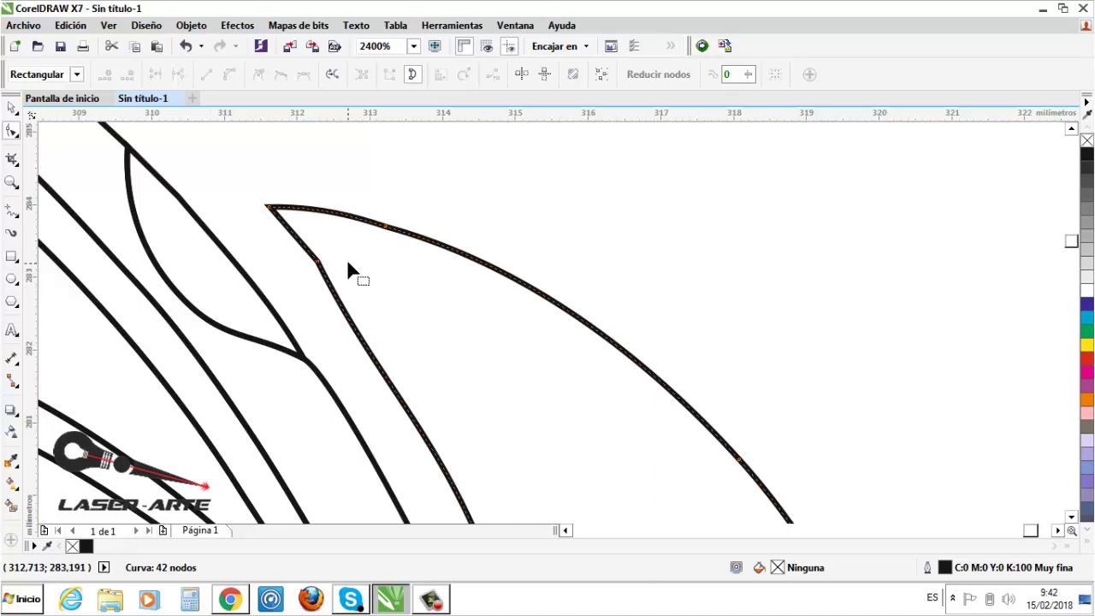
pyautogui.press('Delete')
pyautogui.scroll(-2, 354, 325)
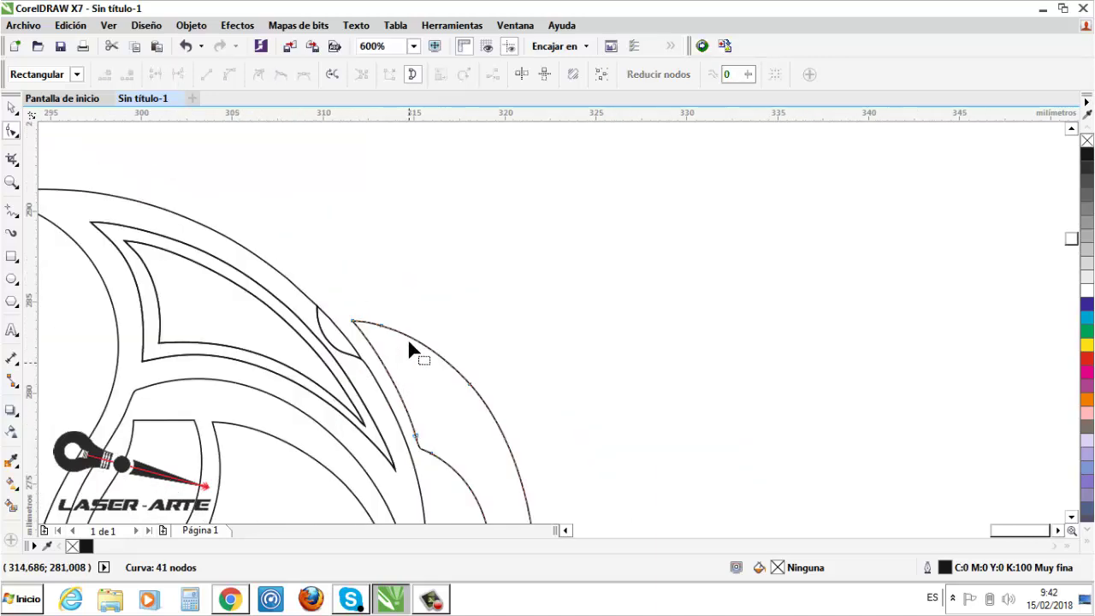
pyautogui.scroll(2, 409, 351)
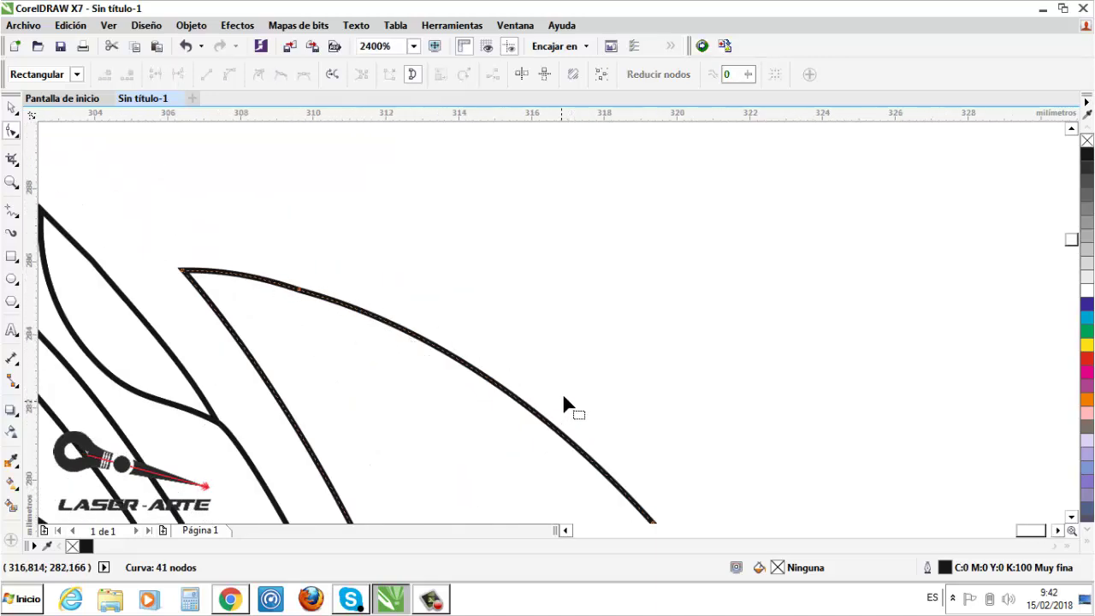
# Step: Delete the cluster of bumpy nodes along the lower edge of the rear wing curve's band, above the lower lobe
pyautogui.scroll(-3, 565, 359)
pyautogui.scroll(-1, 508, 454)
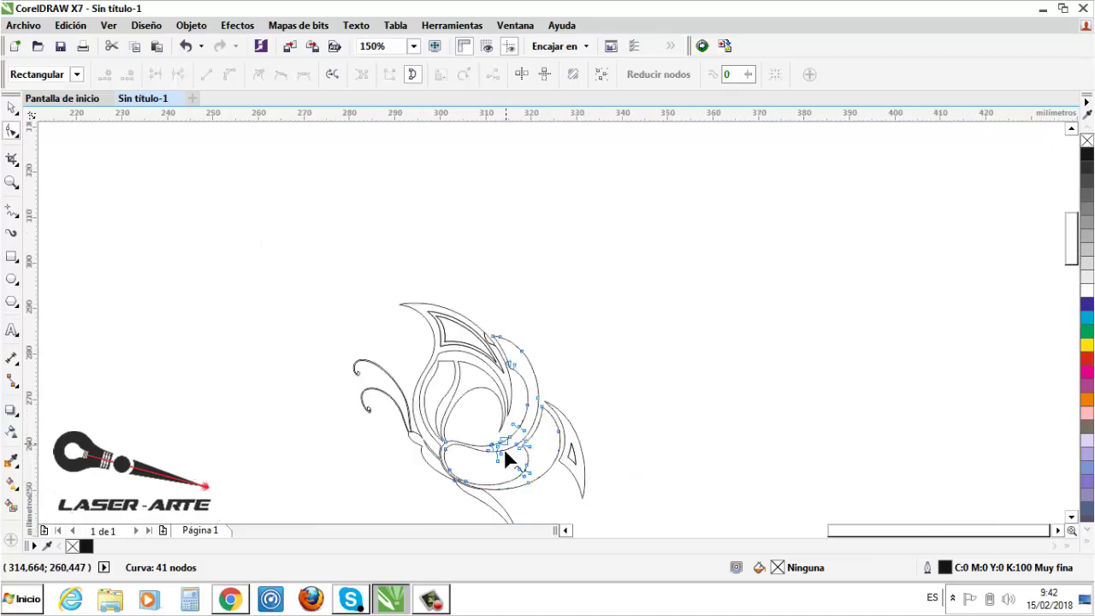
pyautogui.scroll(3, 508, 459)
pyautogui.scroll(1, 489, 416)
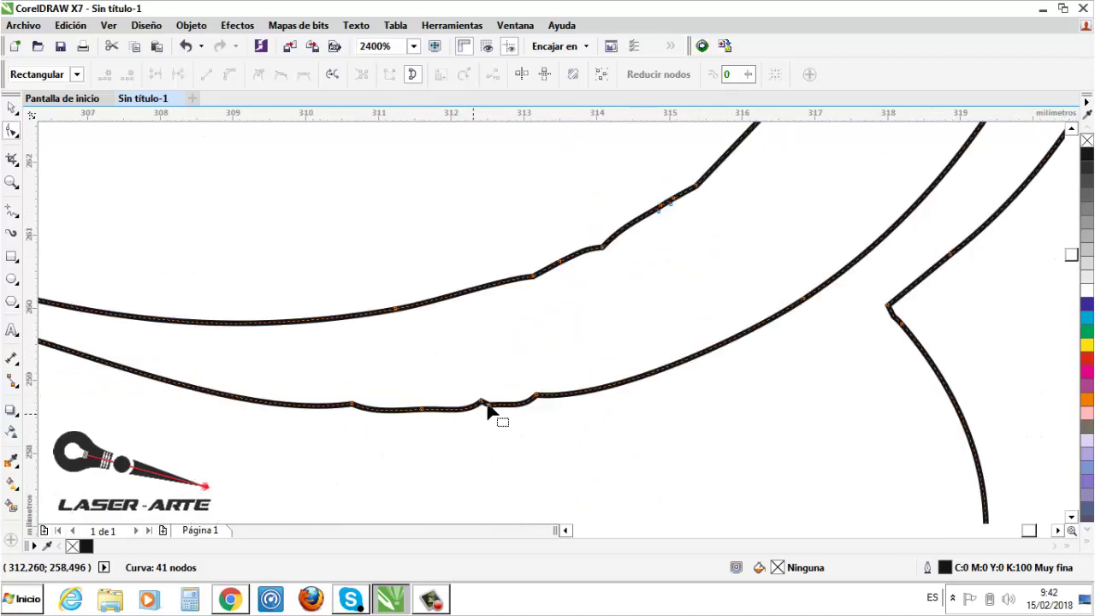
pyautogui.press('Delete')
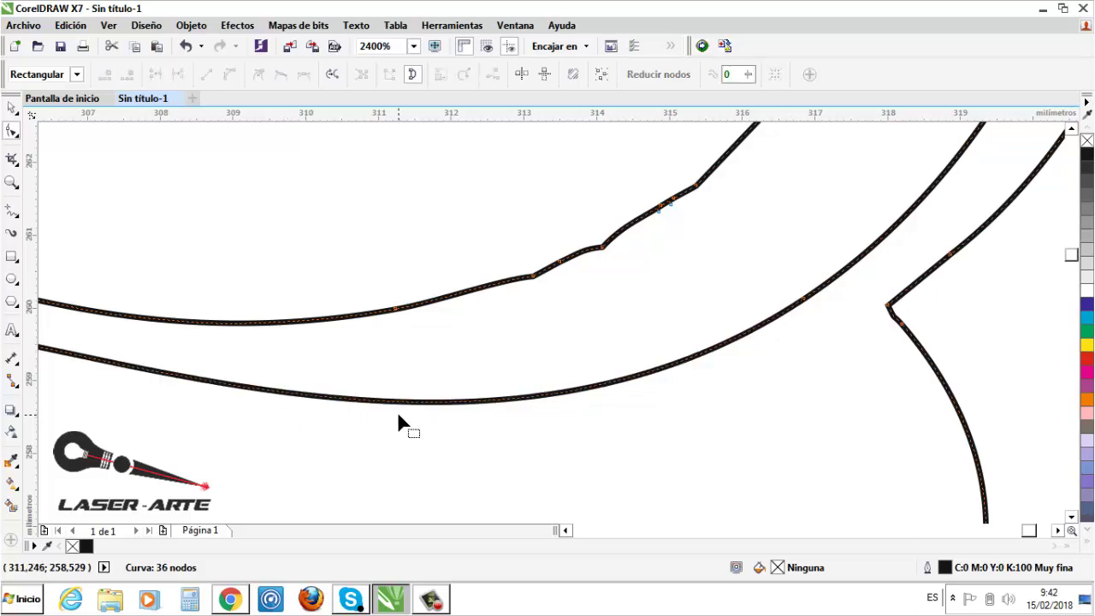
# Step: Delete the uneven nodes along the upper edge of the rear wing band where it rises toward the upper tip
pyautogui.scroll(-1, 397, 411)
pyautogui.scroll(-1, 609, 248)
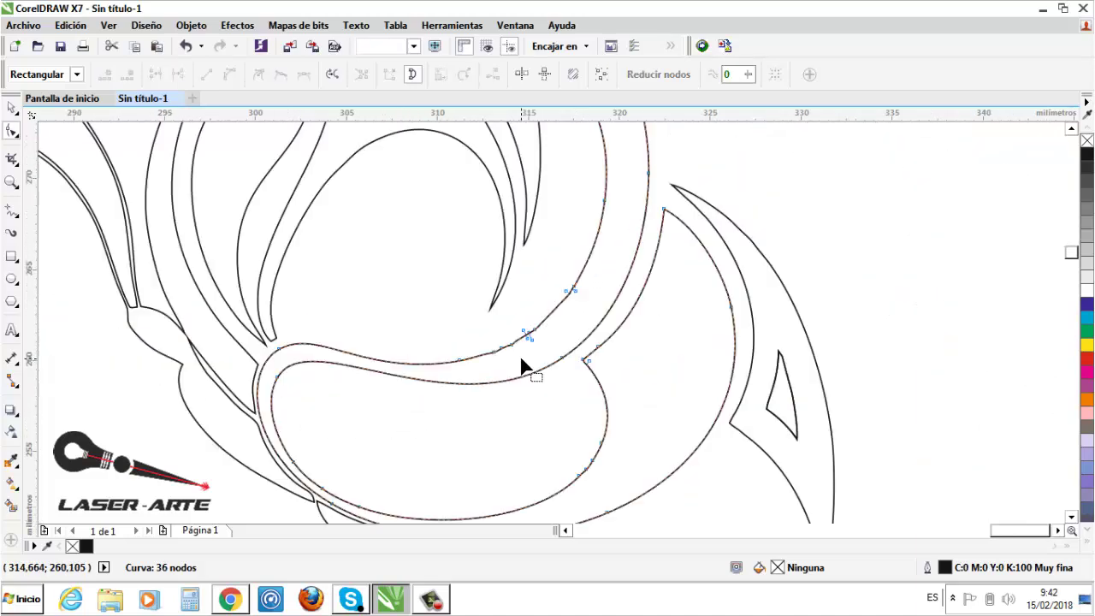
pyautogui.scroll(1, 562, 321)
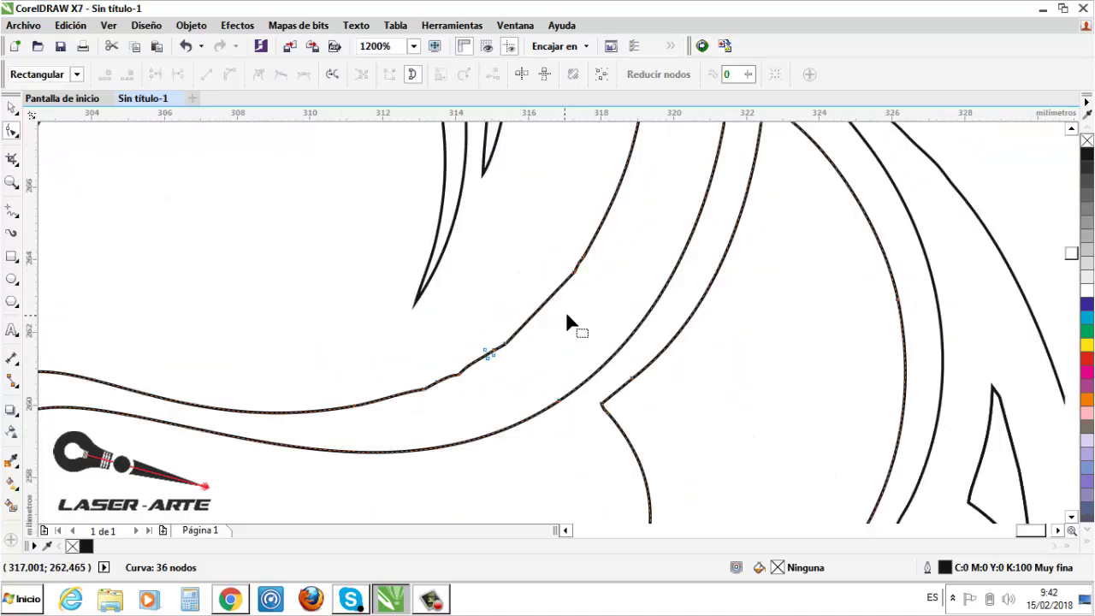
pyautogui.moveTo(613, 245); pyautogui.dragTo(429, 401)
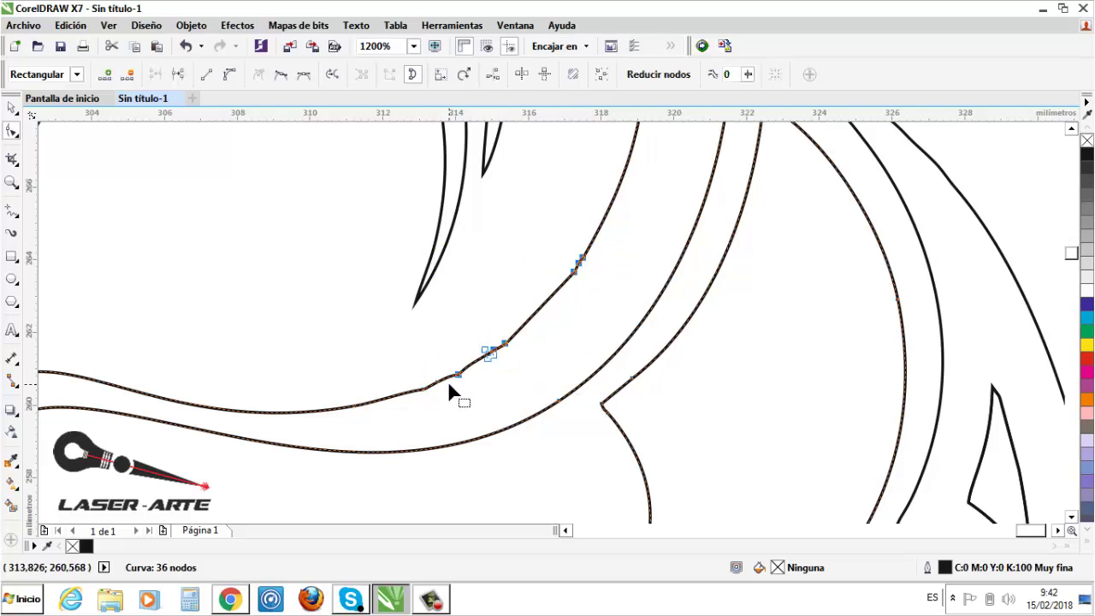
pyautogui.press('Delete')
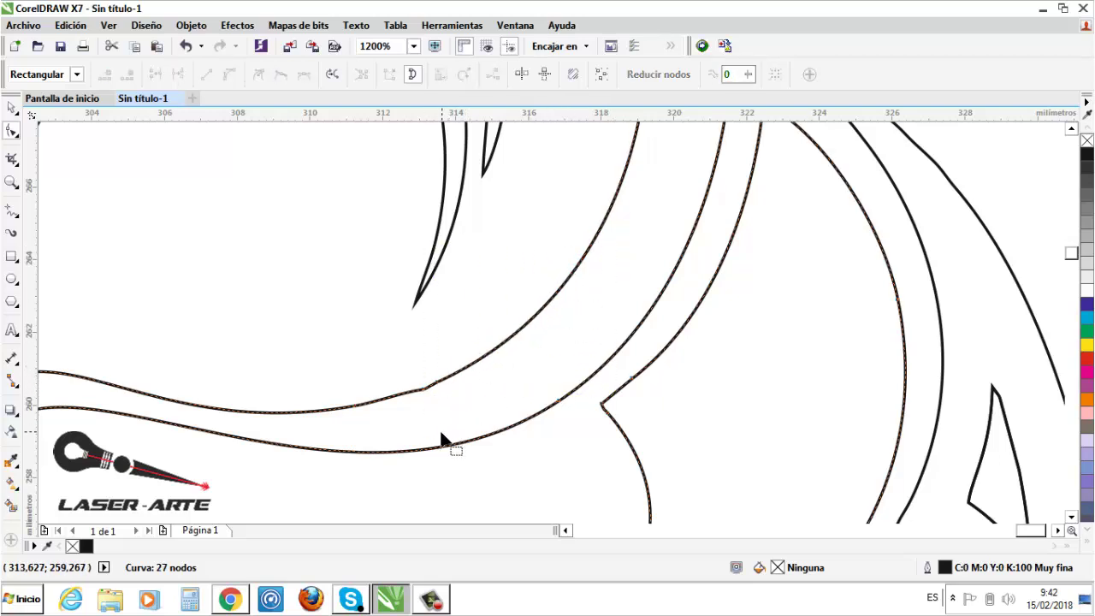
# Step: Try deleting all three remaining nodes around the kink on the band's upper edge, and undo the deletion
pyautogui.scroll(-1, 449, 428)
pyautogui.moveTo(461, 419); pyautogui.dragTo(347, 384)
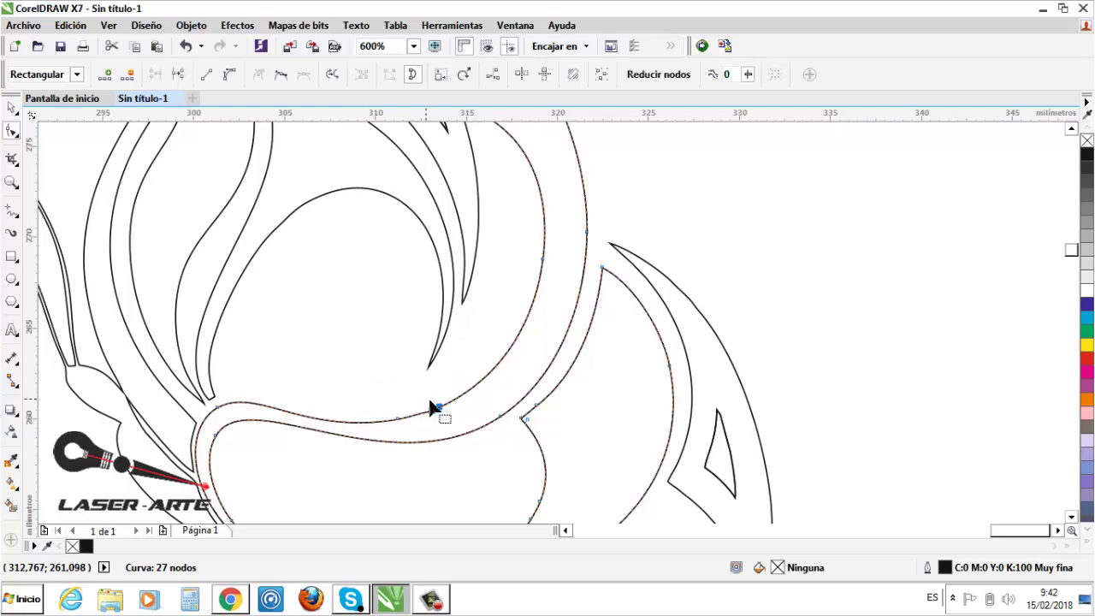
pyautogui.moveTo(497, 372); pyautogui.dragTo(358, 433)
pyautogui.press('Delete')
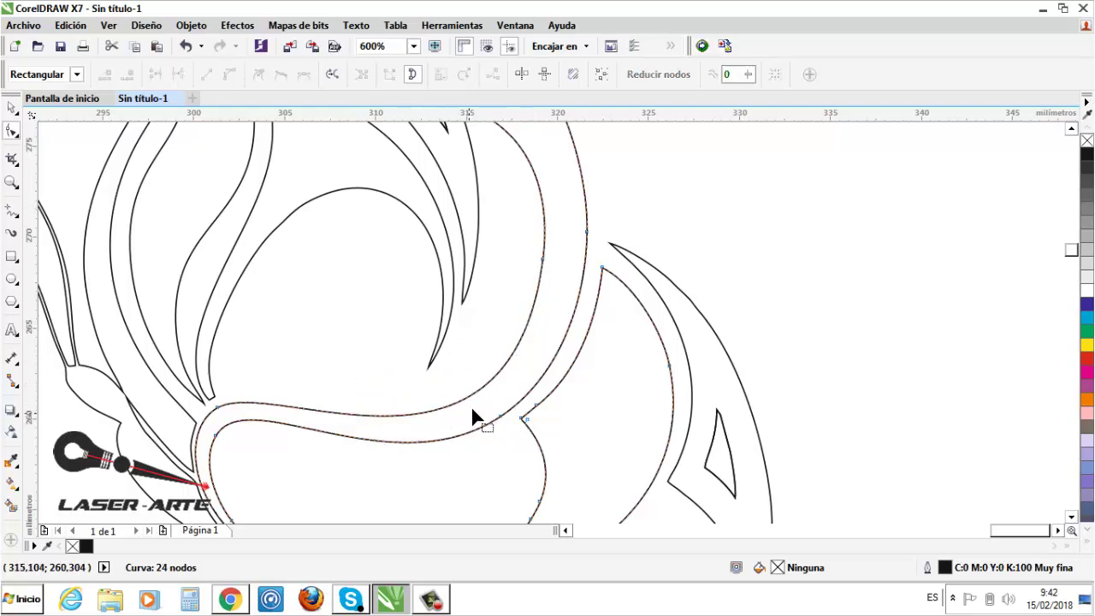
pyautogui.hotkey('ctrl', 'z')
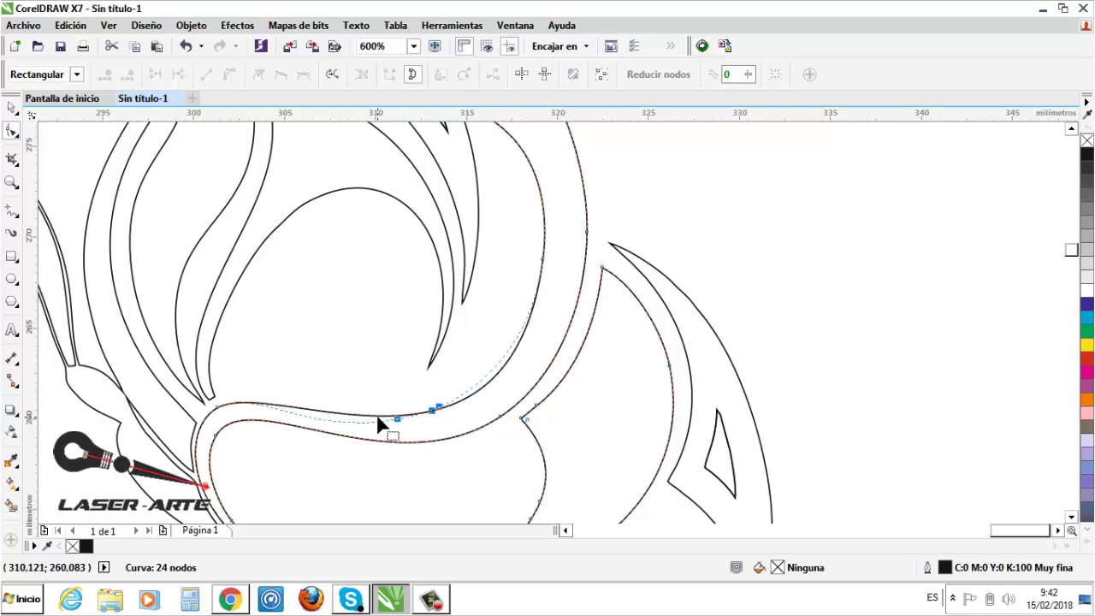
pyautogui.press('Delete')
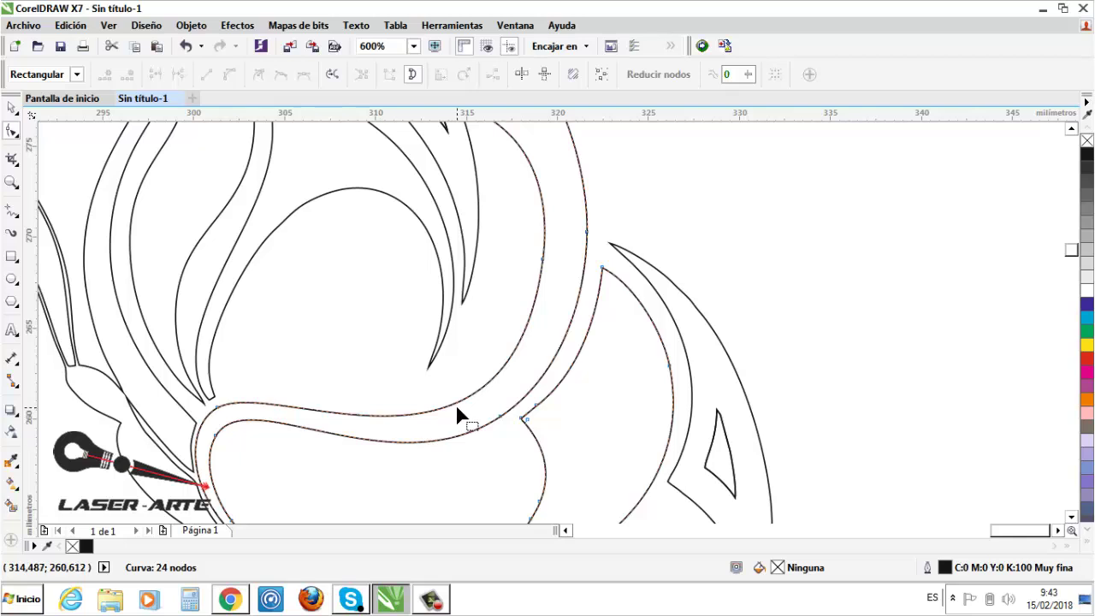
pyautogui.hotkey('ctrl', 'z')
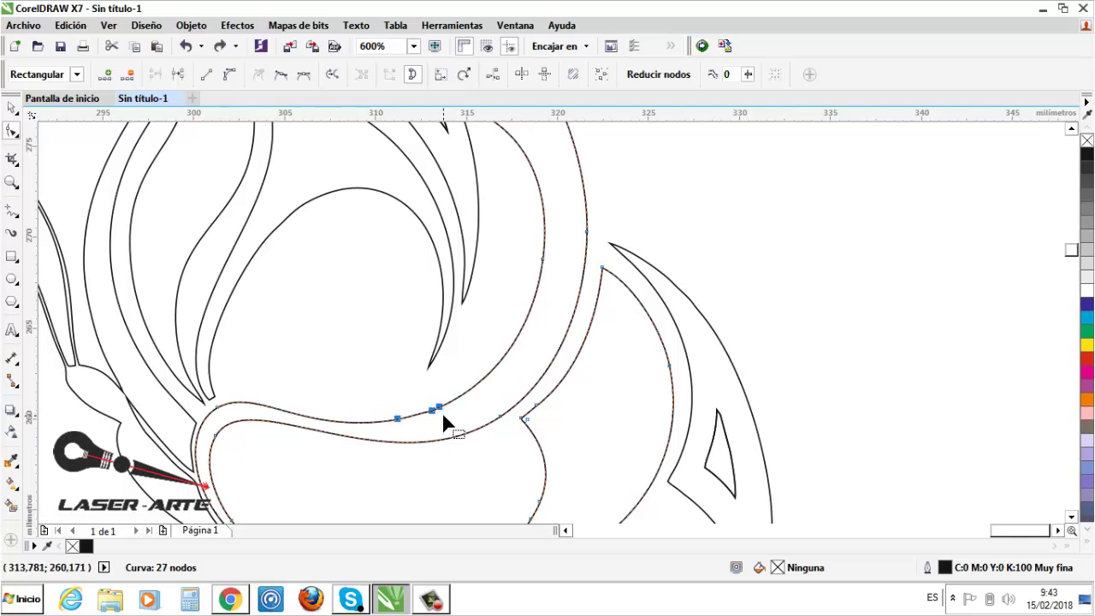
# Step: Delete only the two close-set nodes at the kink on the band's upper edge, keeping the neighbouring node
pyautogui.click(488, 408)
pyautogui.moveTo(456, 381); pyautogui.dragTo(420, 432)
pyautogui.press('Delete')
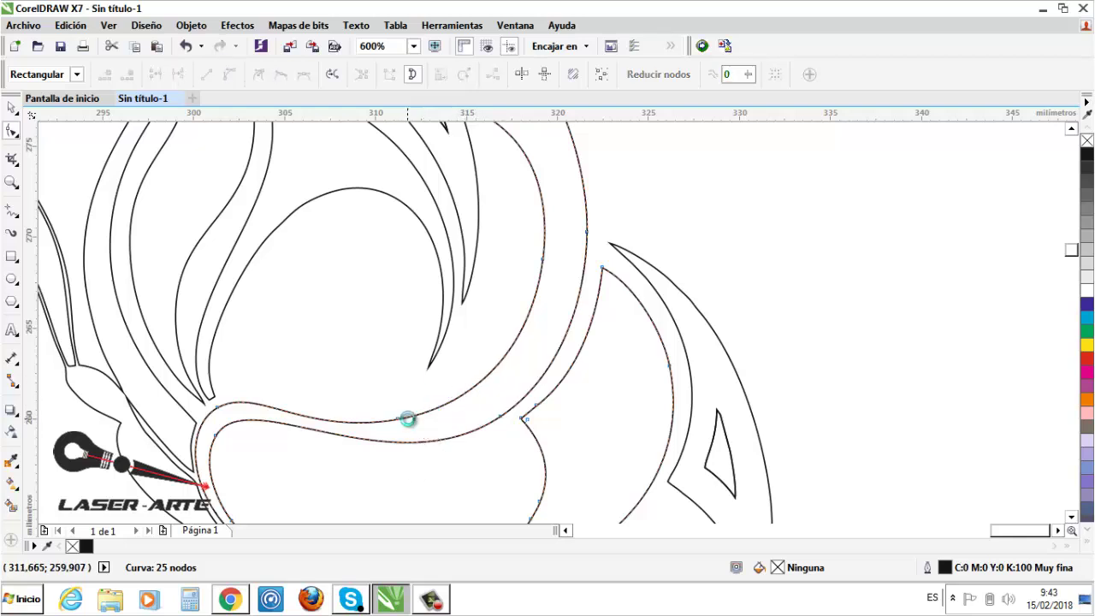
pyautogui.scroll(1, 407, 418)
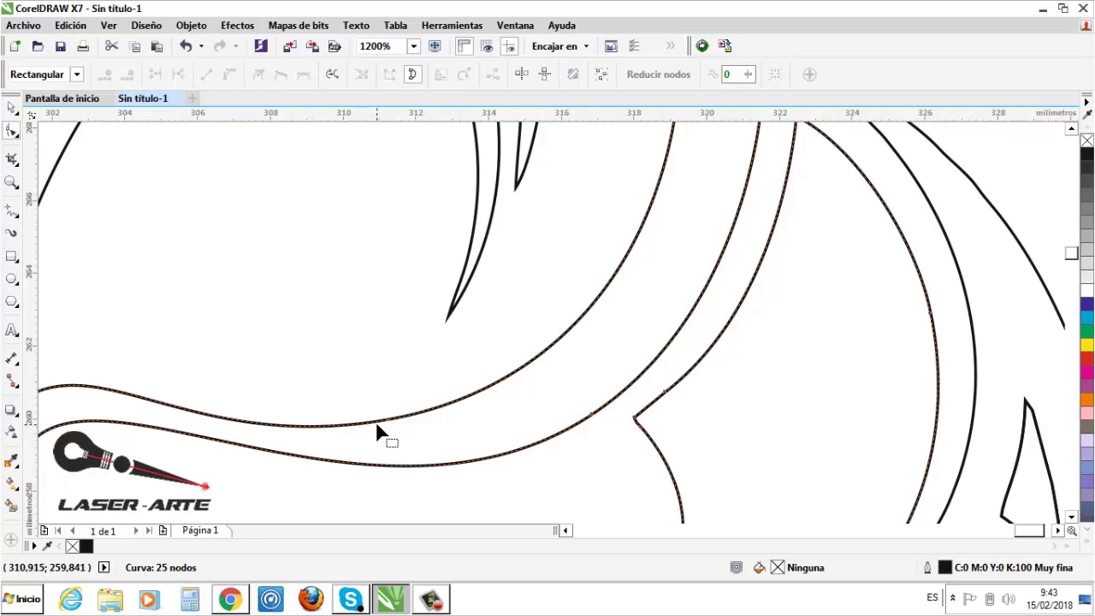
pyautogui.scroll(-1, 383, 432)
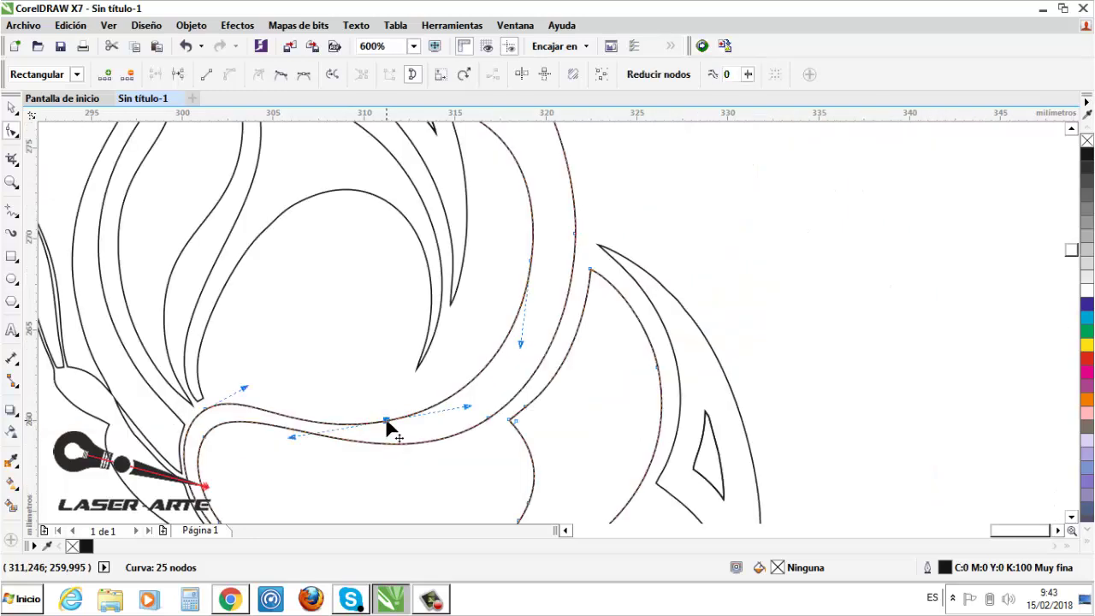
pyautogui.hotkey('ctrl', 'z')
pyautogui.moveTo(453, 380); pyautogui.dragTo(416, 433)
pyautogui.press('Delete')
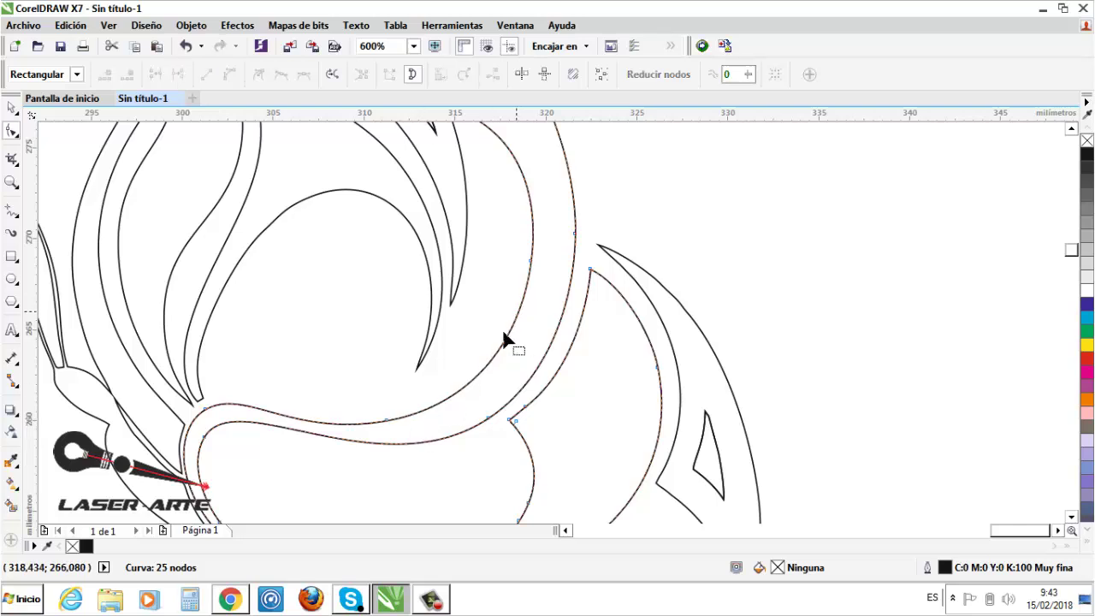
# Step: Try deleting the single node left at the middle of the band's upper edge, and undo it
pyautogui.click(386, 419)
pyautogui.press('Delete')
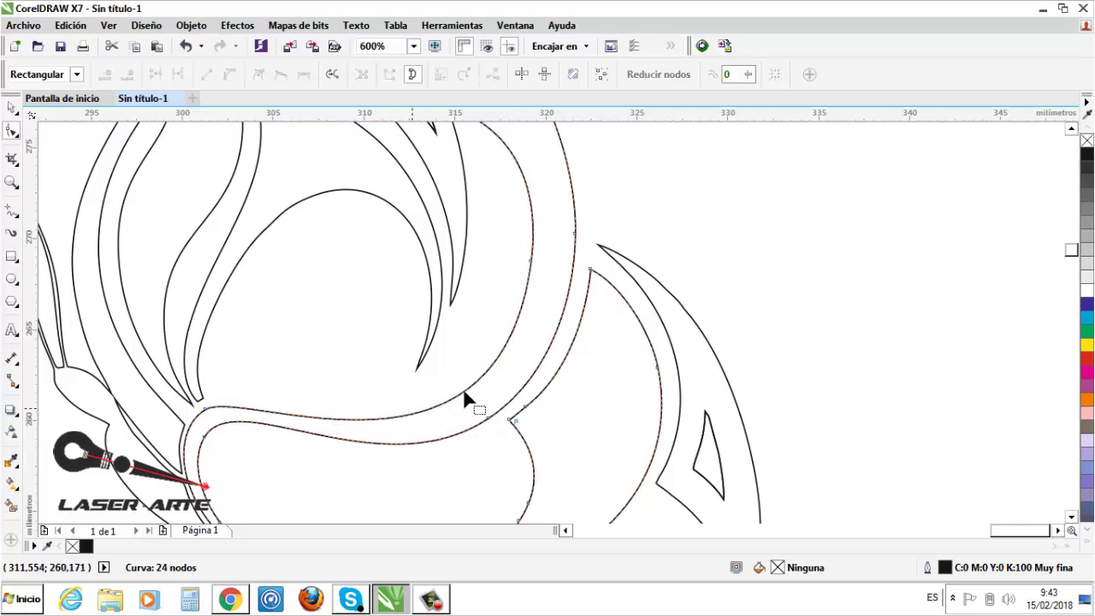
pyautogui.hotkey('ctrl', 'z')
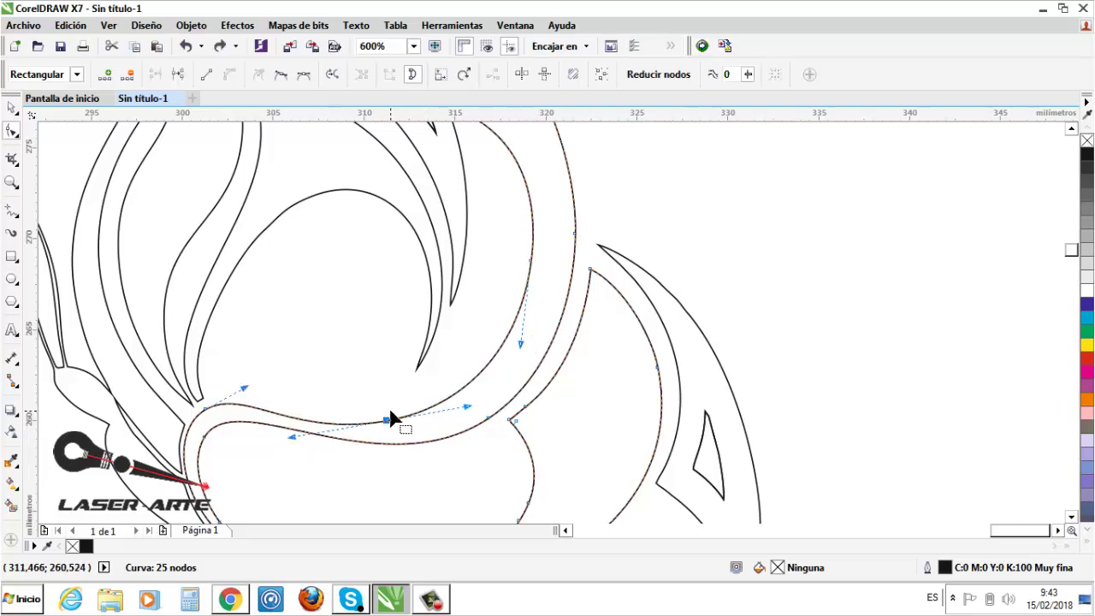
# Step: Pull the duplicate of the upper wing's pointed inner panel away from the butterfly with the Pick tool and delete it
pyautogui.scroll(-2, 469, 454)
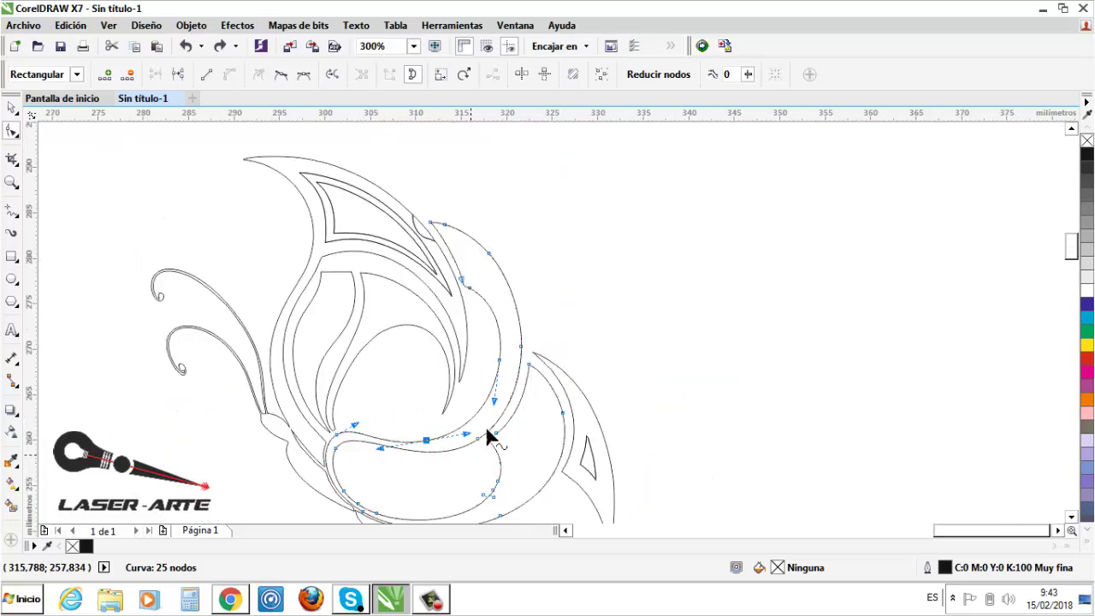
pyautogui.click(603, 283)
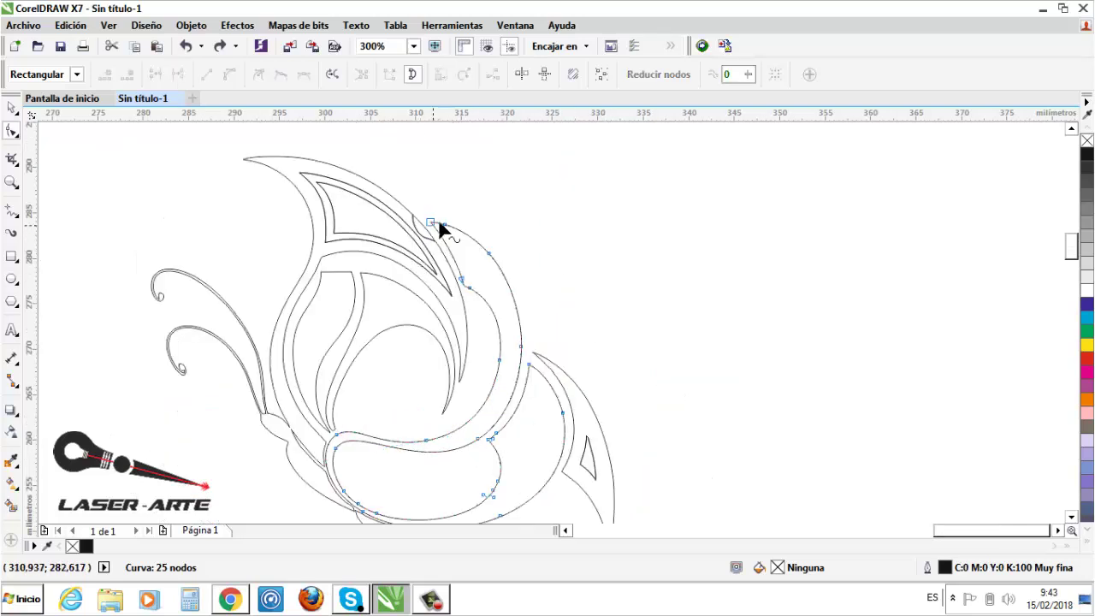
pyautogui.scroll(1, 218, 428)
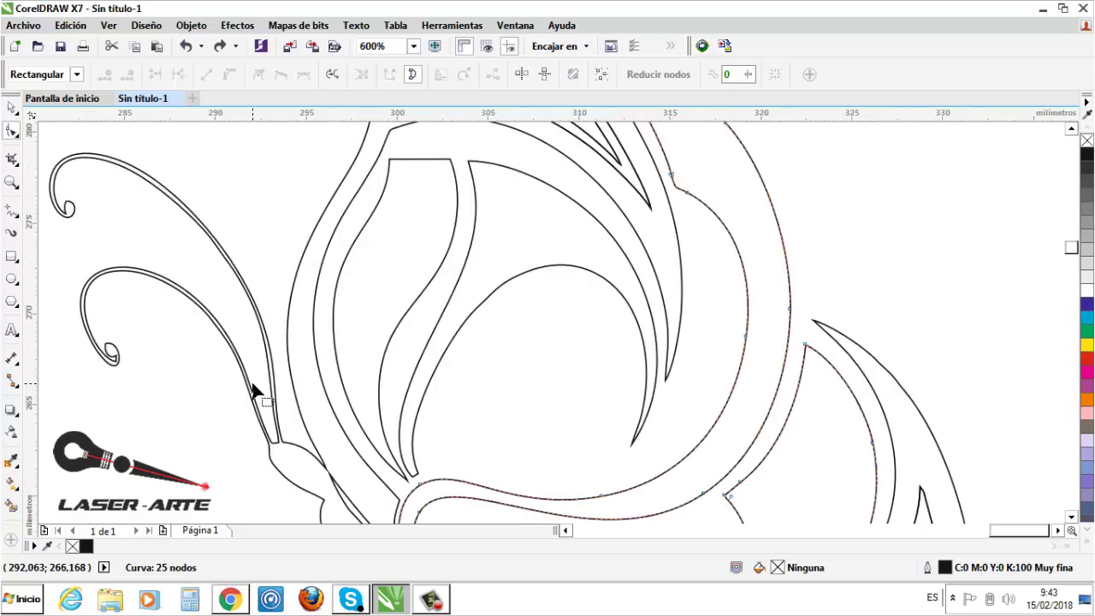
pyautogui.scroll(-1, 521, 342)
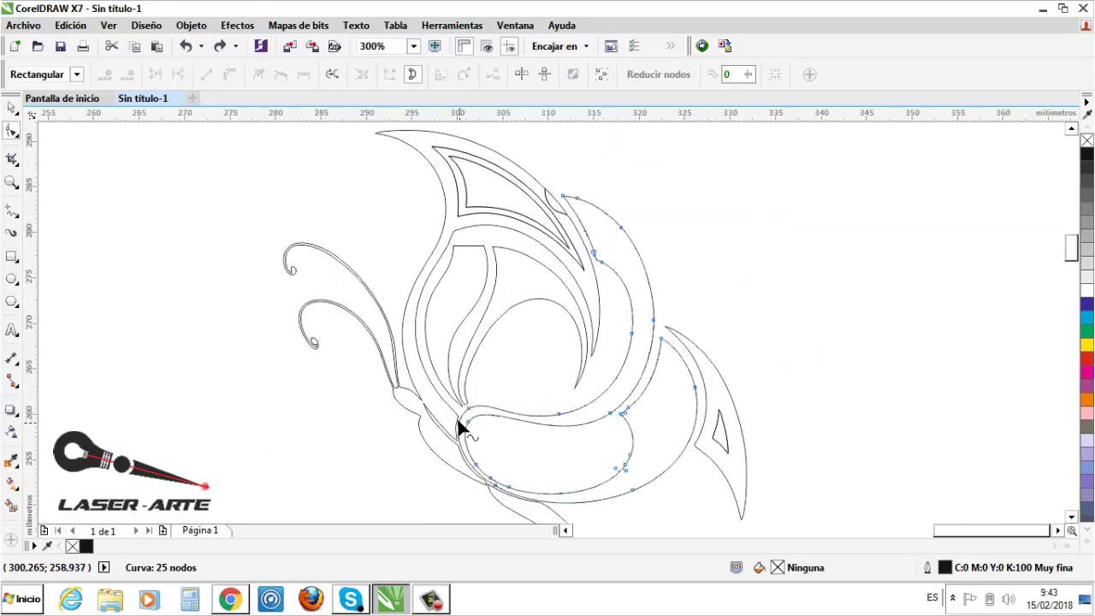
pyautogui.scroll(-1, 323, 384)
pyautogui.scroll(2, 425, 278)
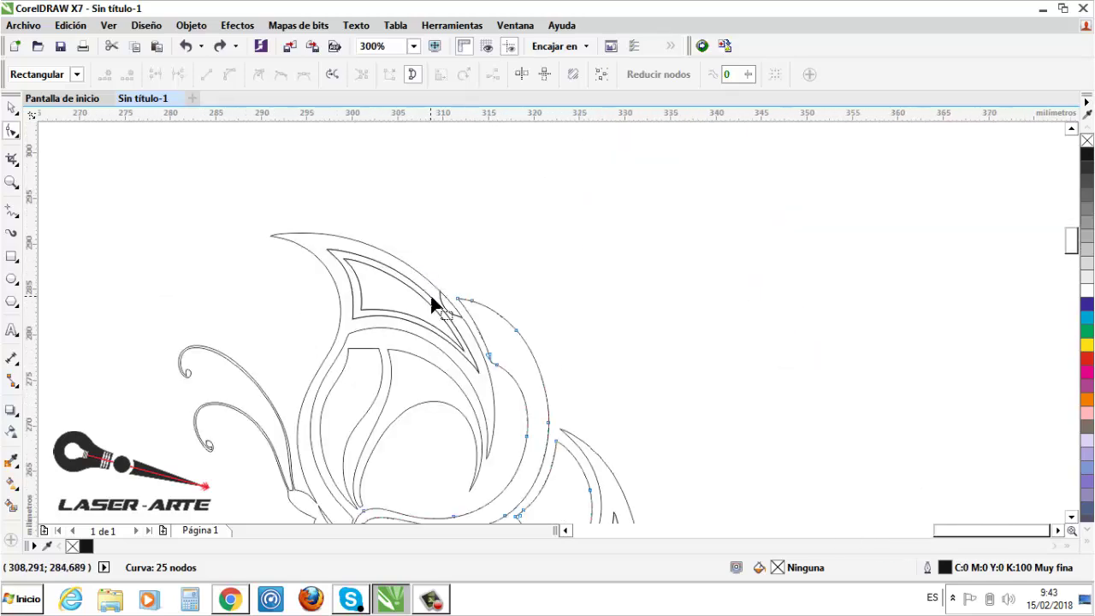
pyautogui.press('space')
pyautogui.click(596, 239)
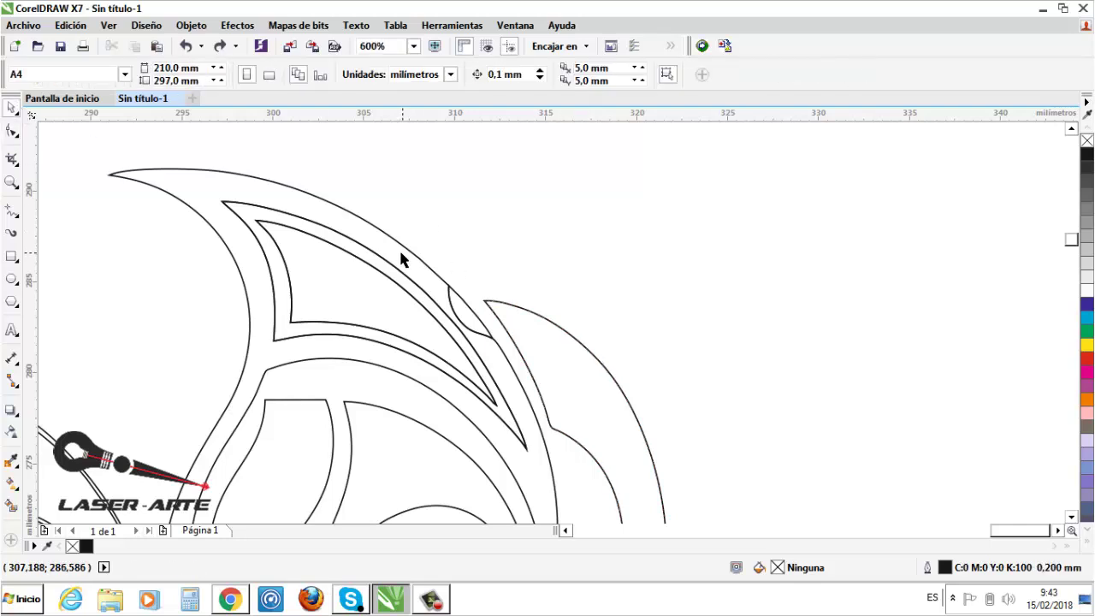
pyautogui.moveTo(389, 264); pyautogui.dragTo(758, 226)
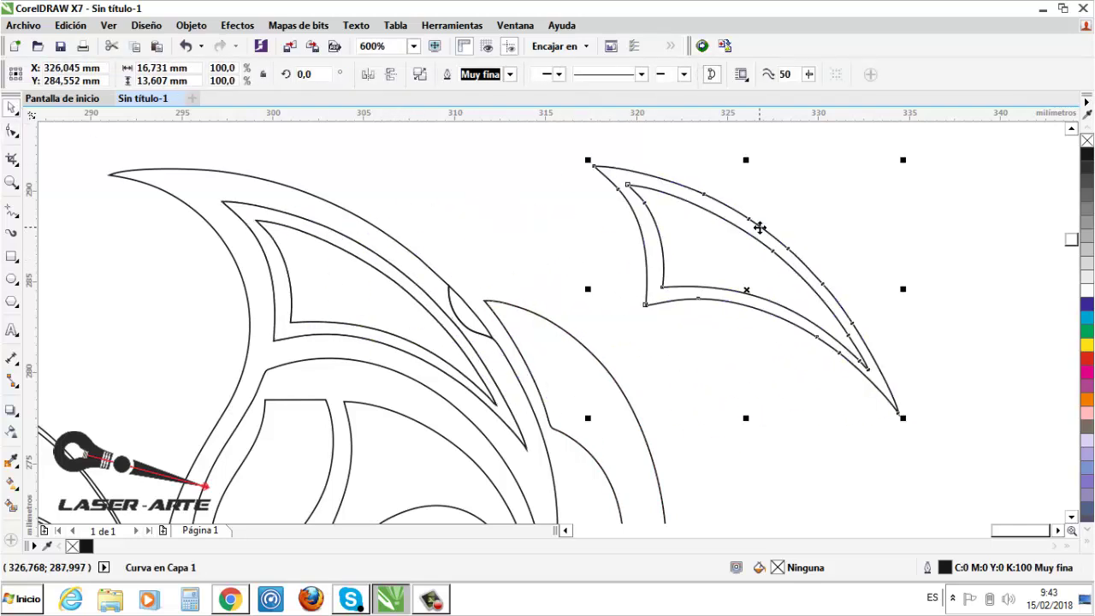
pyautogui.press('Delete')
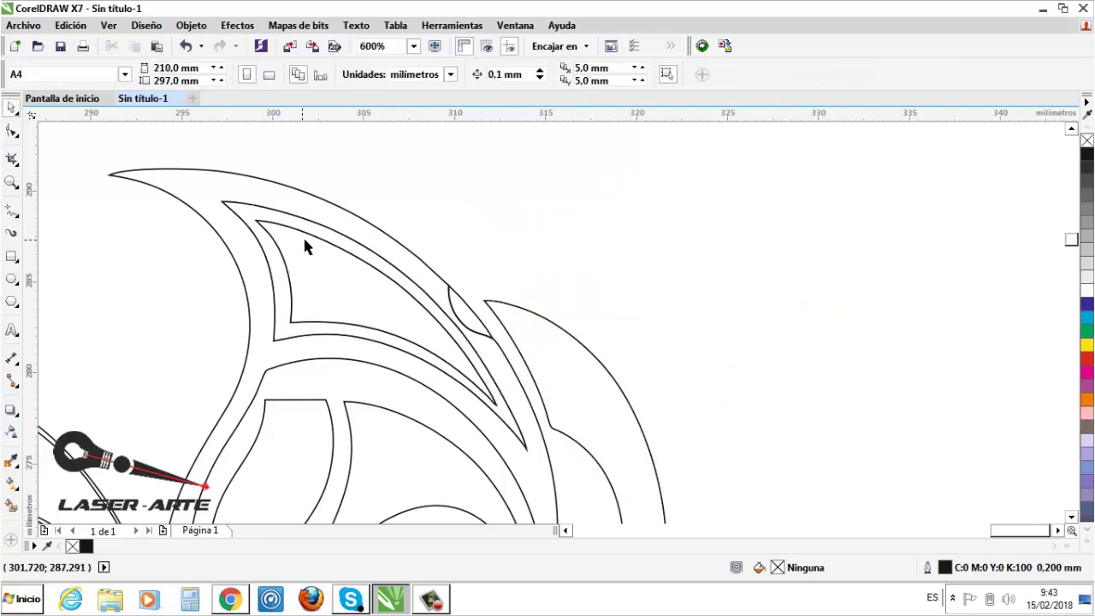
# Step: Try moving the innermost curve of the upper wing panel aside to check for a duplicate, and restore it
pyautogui.scroll(-5, 364, 223)
pyautogui.click(362, 225)
pyautogui.moveTo(362, 225)
pyautogui.mouseDown()
pyautogui.moveTo(712, 221)
pyautogui.moveTo(361, 220)
pyautogui.moveTo(442, 237)
pyautogui.moveTo(373, 237)
pyautogui.mouseUp()
pyautogui.click(506, 237)
pyautogui.click(374, 237)
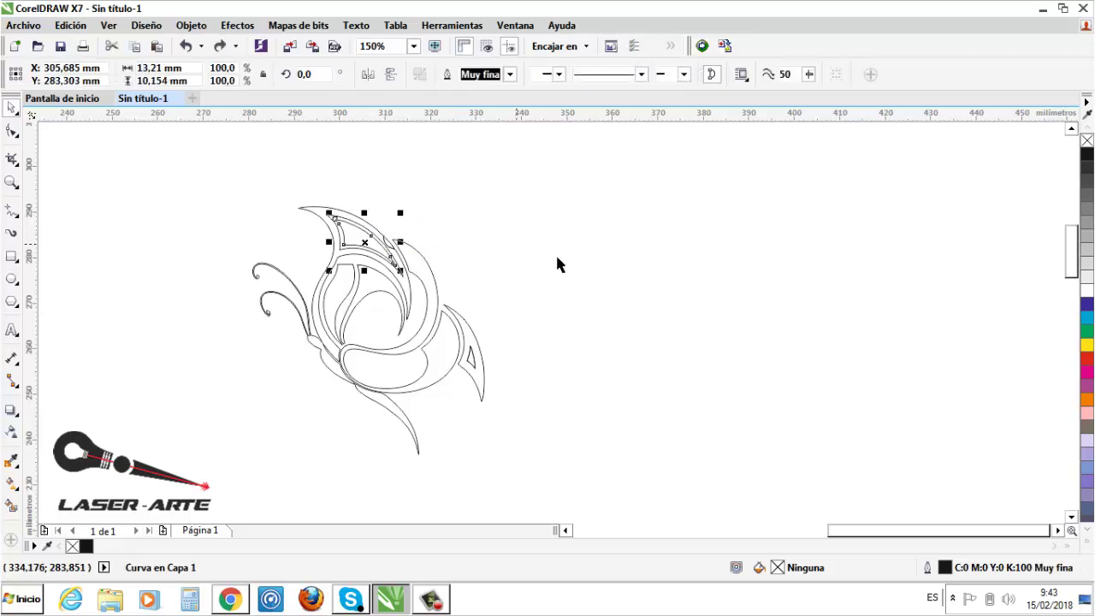
pyautogui.click(557, 258)
# Step: Try moving the small triangular shape in the rear wing tail aside to check for a duplicate, and undo the move
pyautogui.scroll(1, 471, 362)
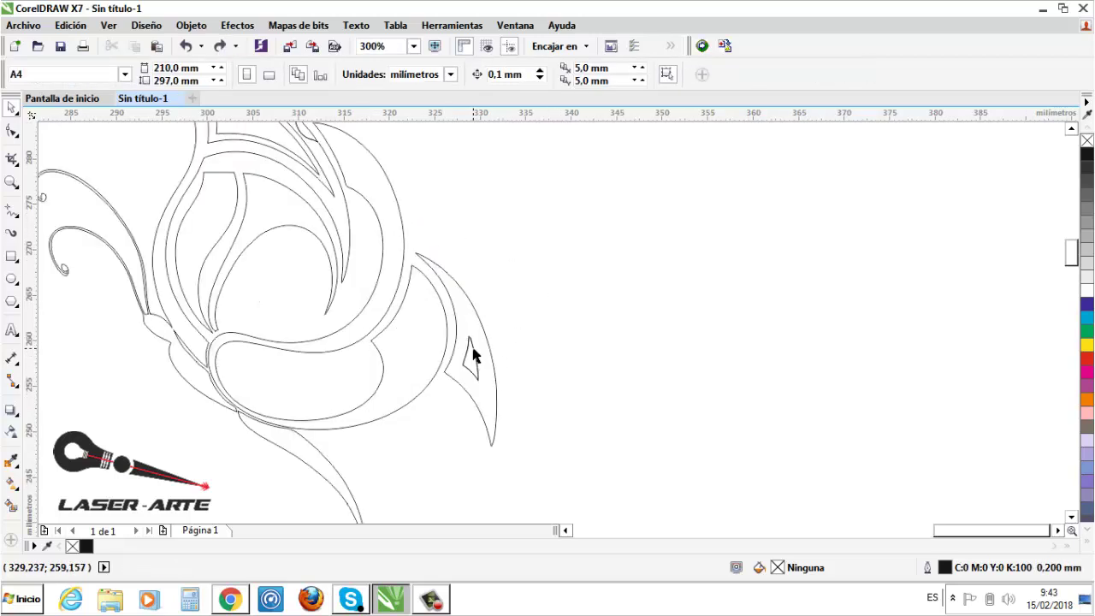
pyautogui.click(470, 353)
pyautogui.moveTo(470, 352); pyautogui.dragTo(532, 322)
pyautogui.click(505, 329)
pyautogui.hotkey('ctrl', 'z')
pyautogui.click(557, 330)
pyautogui.click(379, 391)
pyautogui.click(596, 394)
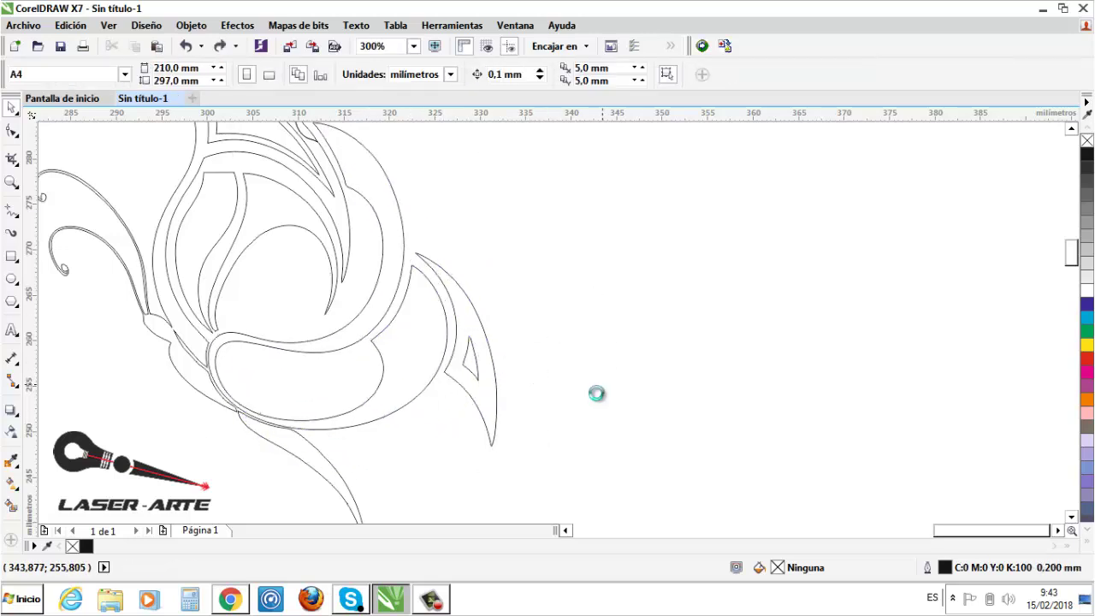
# Step: Delete the small leaf-shaped fragment on the outer edge of the upper wing
pyautogui.scroll(-2, 557, 323)
pyautogui.scroll(4, 464, 420)
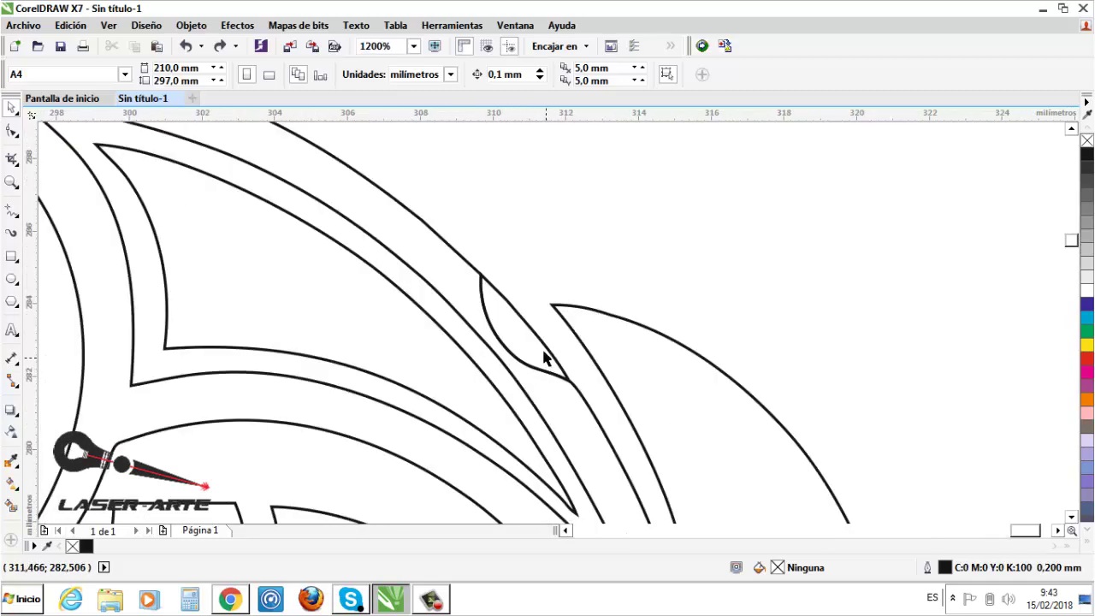
pyautogui.scroll(-1, 542, 357)
pyautogui.click(461, 332)
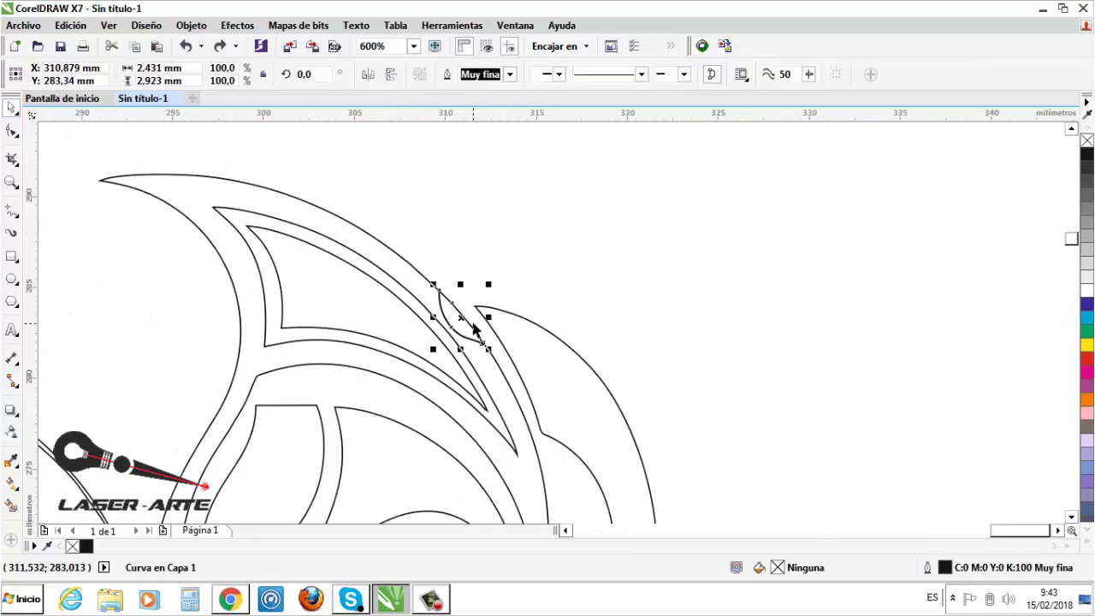
pyautogui.press('Delete')
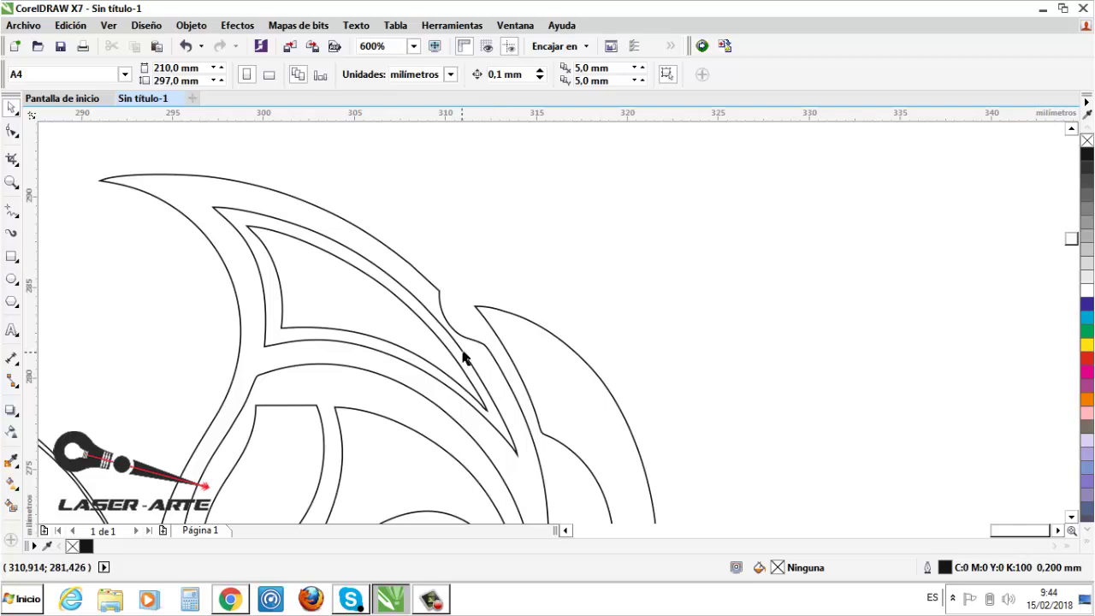
# Step: Inspect the notched outer edge of the upper wing and undo the deletion of its leaf-shaped fragment
pyautogui.click(98, 180)
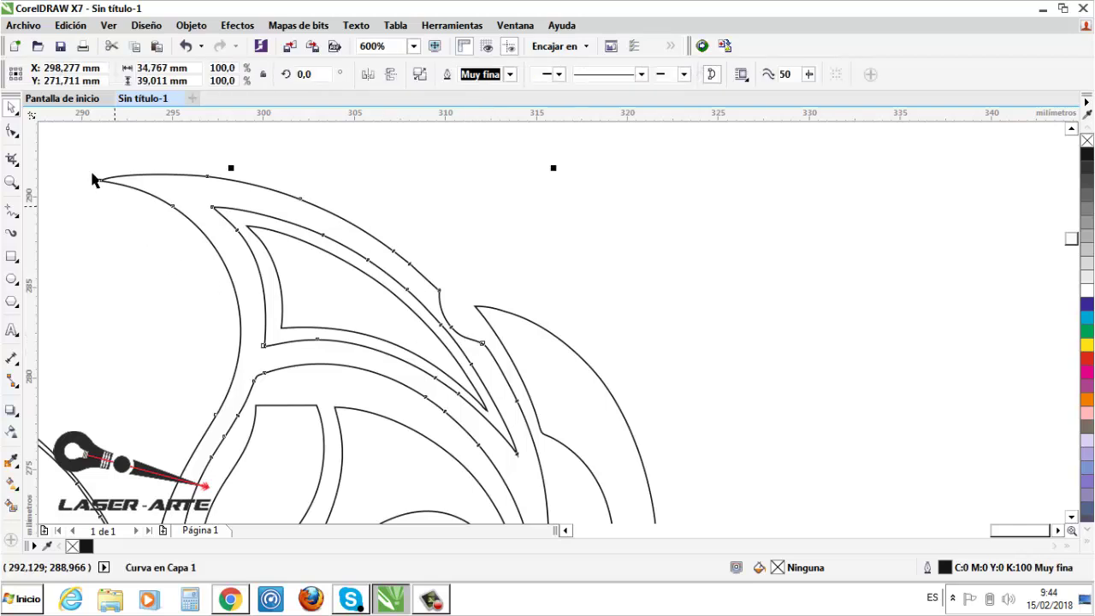
pyautogui.click(12, 130)
pyautogui.scroll(2, 473, 340)
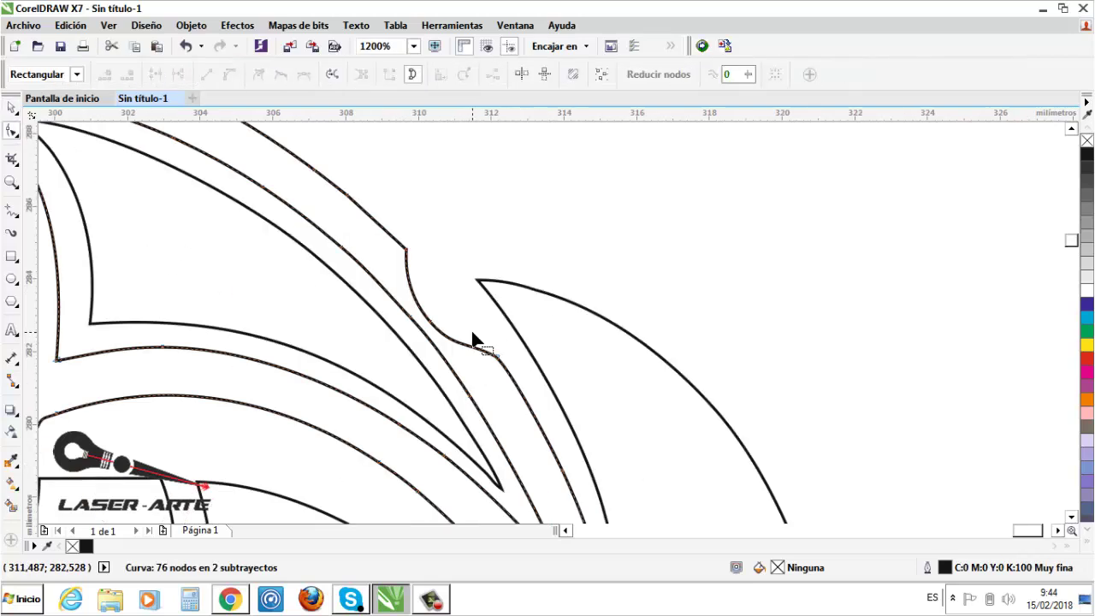
pyautogui.scroll(-2, 471, 342)
pyautogui.click(460, 346)
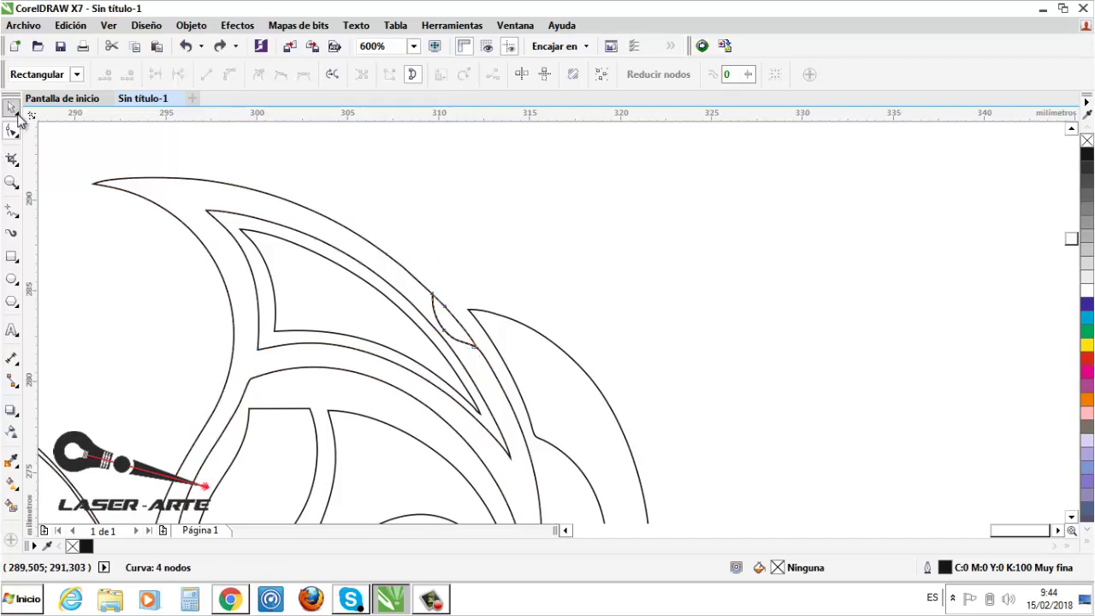
# Step: Weld the leaf-shaped fragment to the butterfly's main outline along the upper wing's outer edge
pyautogui.click(12, 106)
pyautogui.click(490, 324)
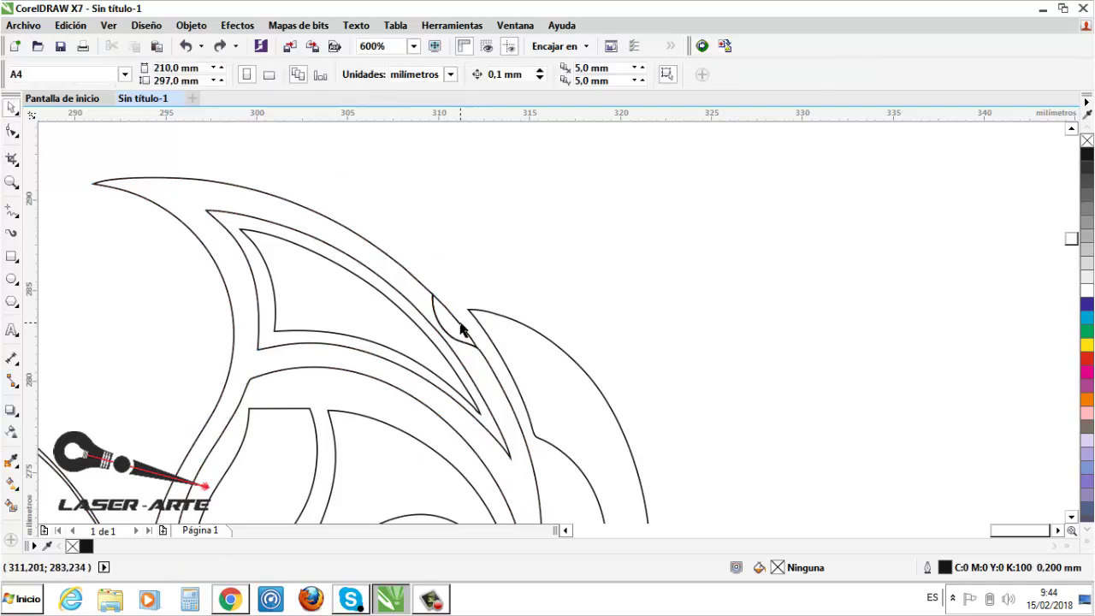
pyautogui.click(460, 329)
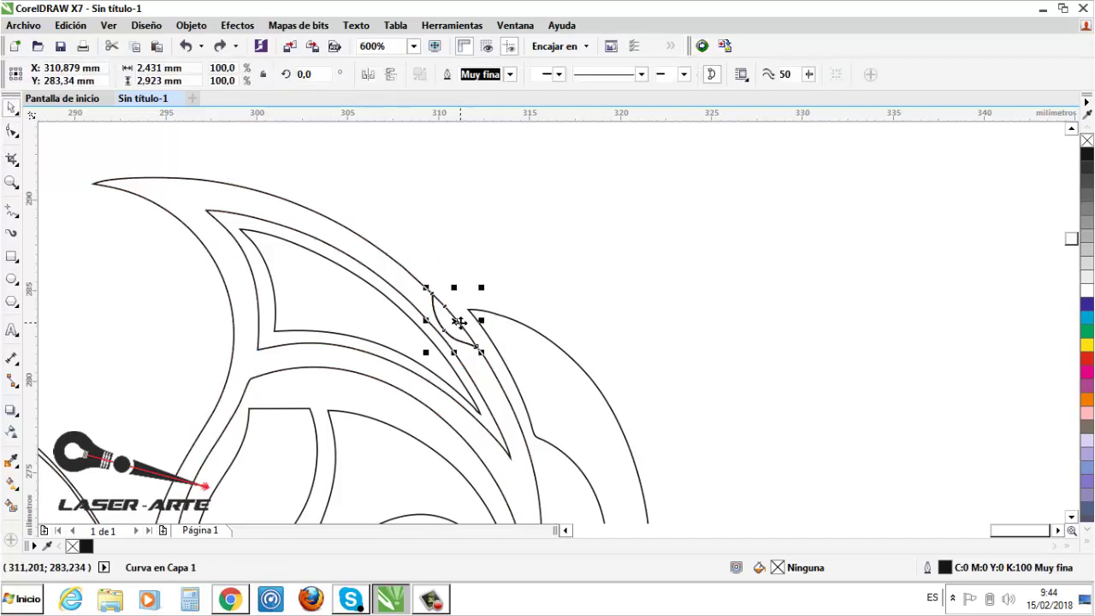
pyautogui.keyDown('shift'); pyautogui.click(402, 268); pyautogui.keyUp('shift')
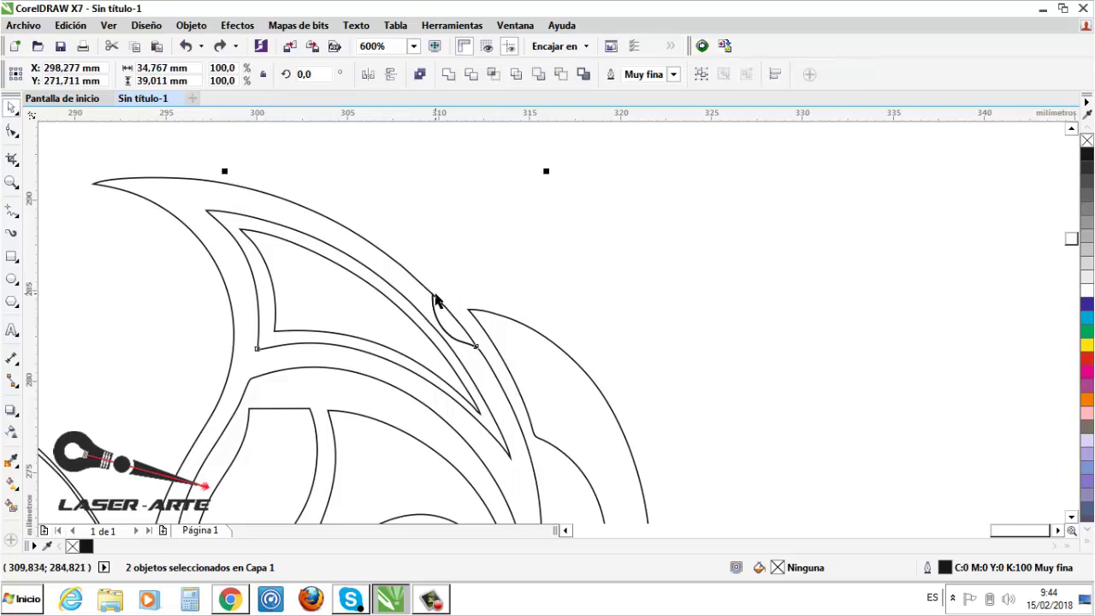
pyautogui.click(454, 77)
pyautogui.click(442, 199)
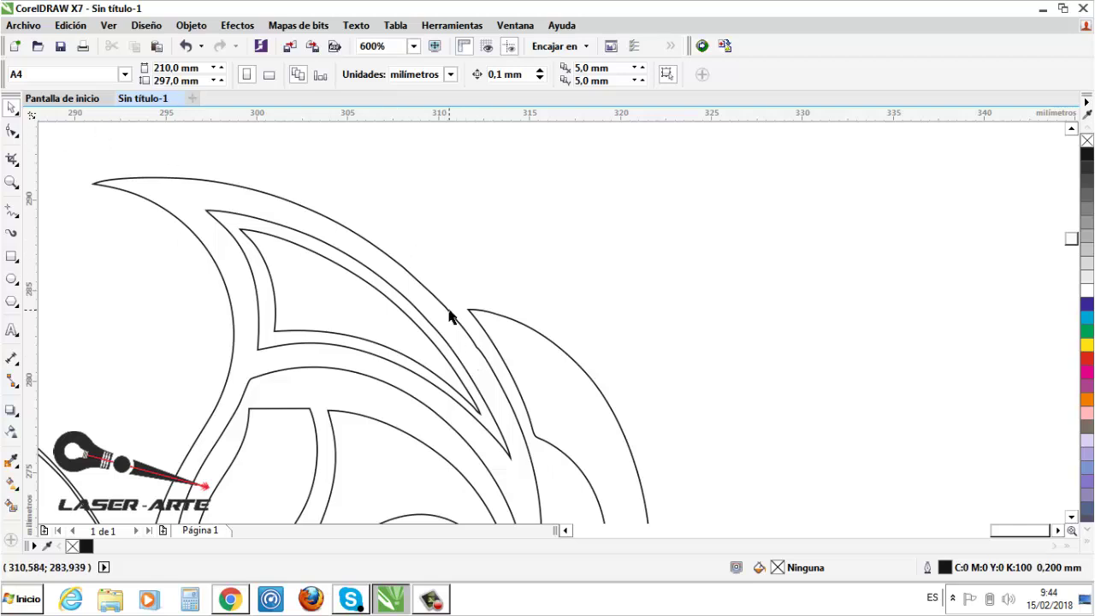
# Step: Delete the node at the small kink where the welded fragment's lower end meets the upper wing's outer edge
pyautogui.click(451, 317)
pyautogui.click(11, 134)
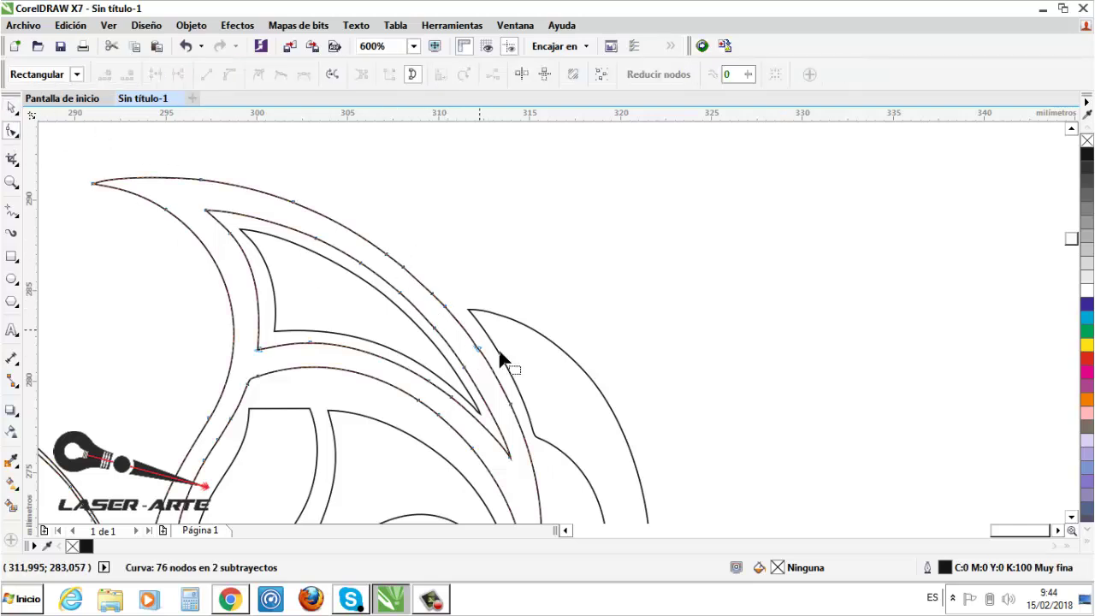
pyautogui.scroll(1, 499, 349)
pyautogui.scroll(2, 447, 359)
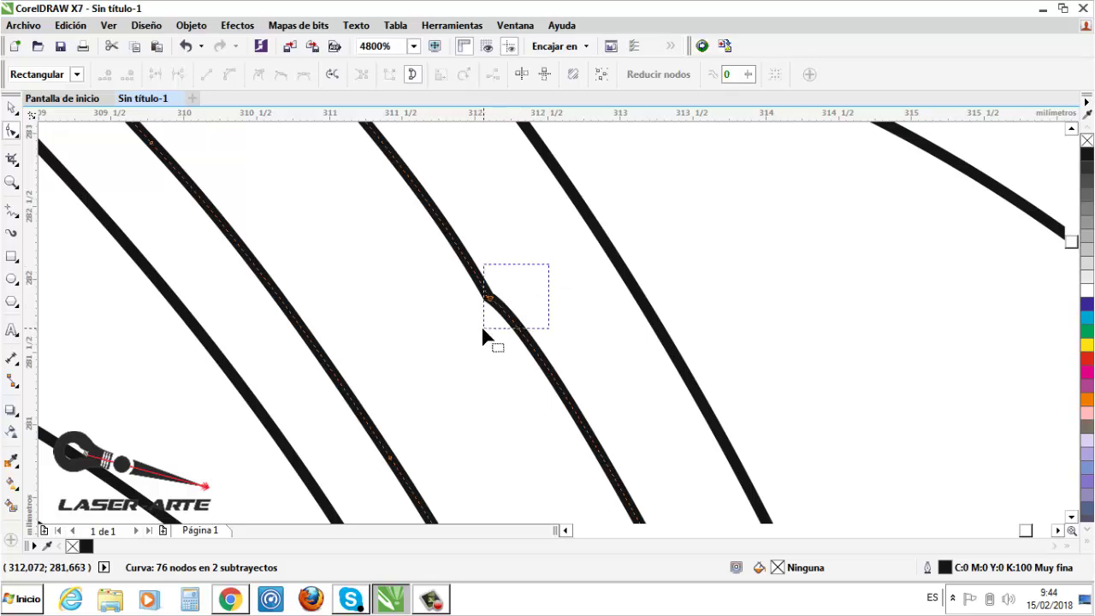
pyautogui.moveTo(483, 330); pyautogui.dragTo(466, 333)
pyautogui.press('Delete')
pyautogui.scroll(-2, 479, 351)
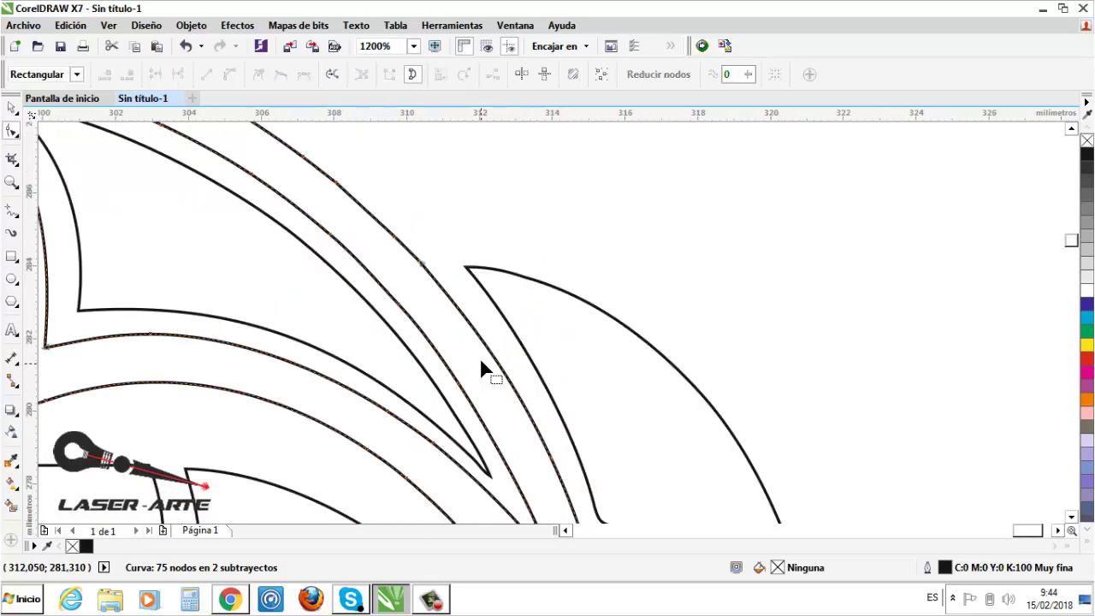
# Step: Delete a surplus node on the upper wing's outer edge, just above the welded area
pyautogui.scroll(-1, 448, 305)
pyautogui.scroll(1, 398, 235)
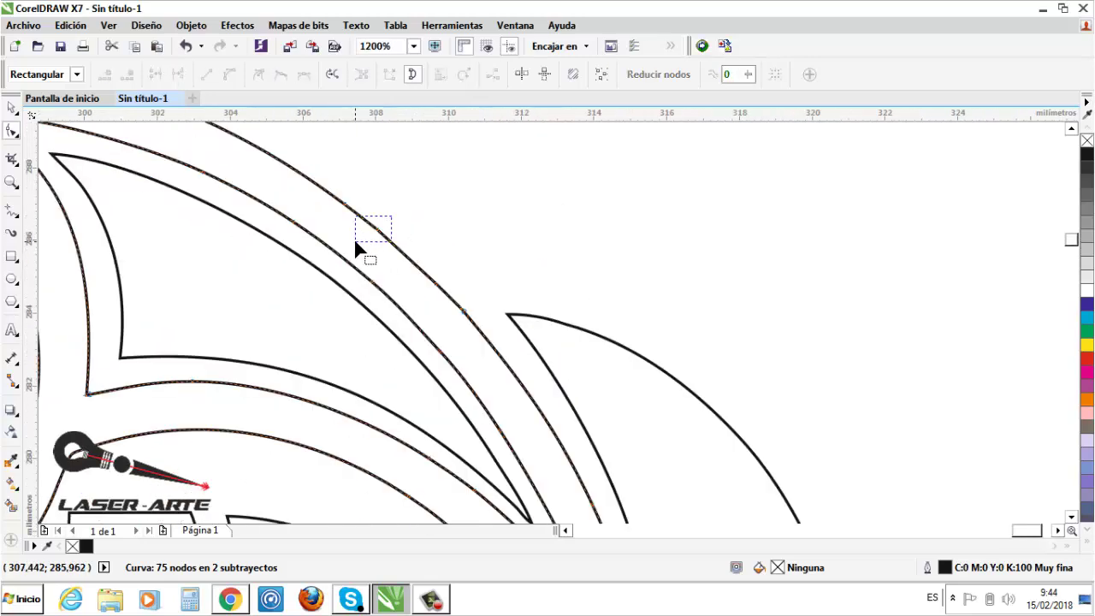
pyautogui.moveTo(353, 238); pyautogui.dragTo(353, 238)
pyautogui.press('Delete')
pyautogui.scroll(-1, 403, 231)
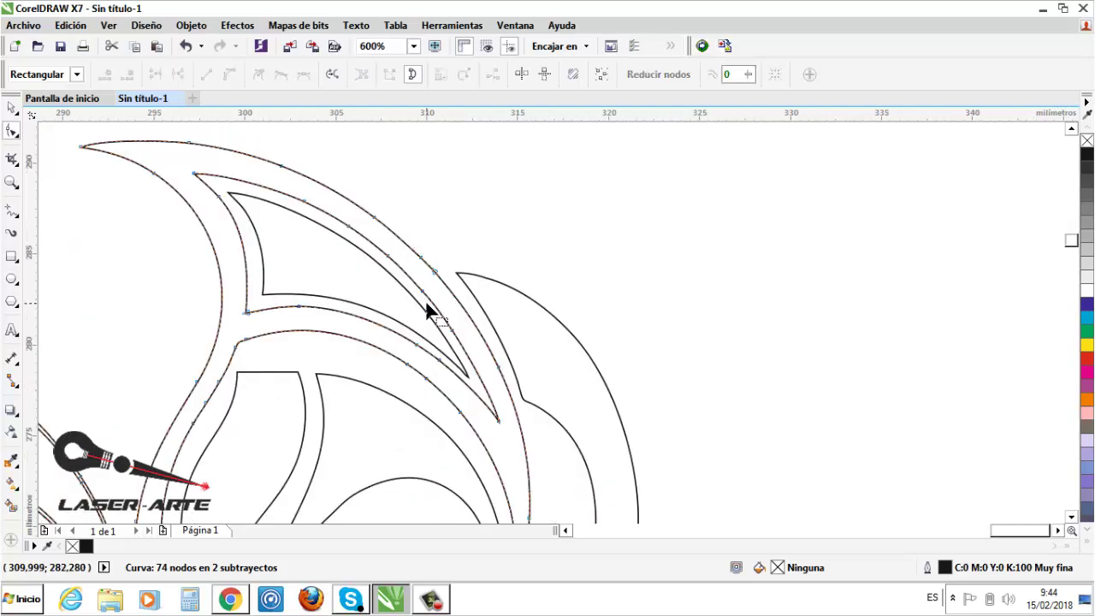
# Step: Select all the butterfly's curves with the Pick tool and fill them with black
pyautogui.click(11, 106)
pyautogui.scroll(-1, 579, 223)
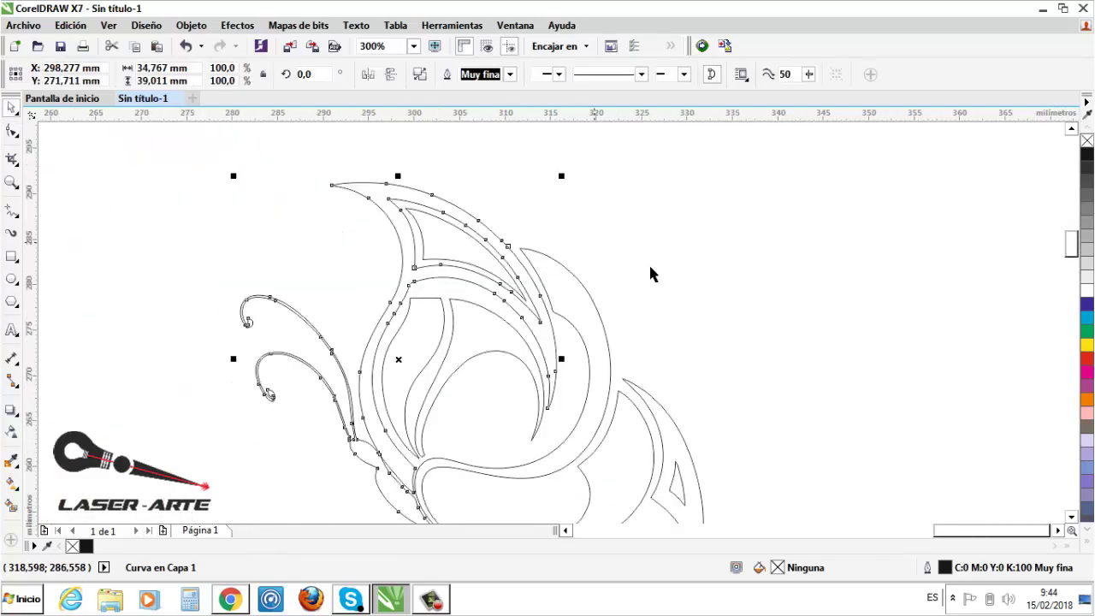
pyautogui.click(437, 351)
pyautogui.scroll(-1, 441, 361)
pyautogui.moveTo(657, 208); pyautogui.dragTo(264, 496)
pyautogui.click(1086, 154)
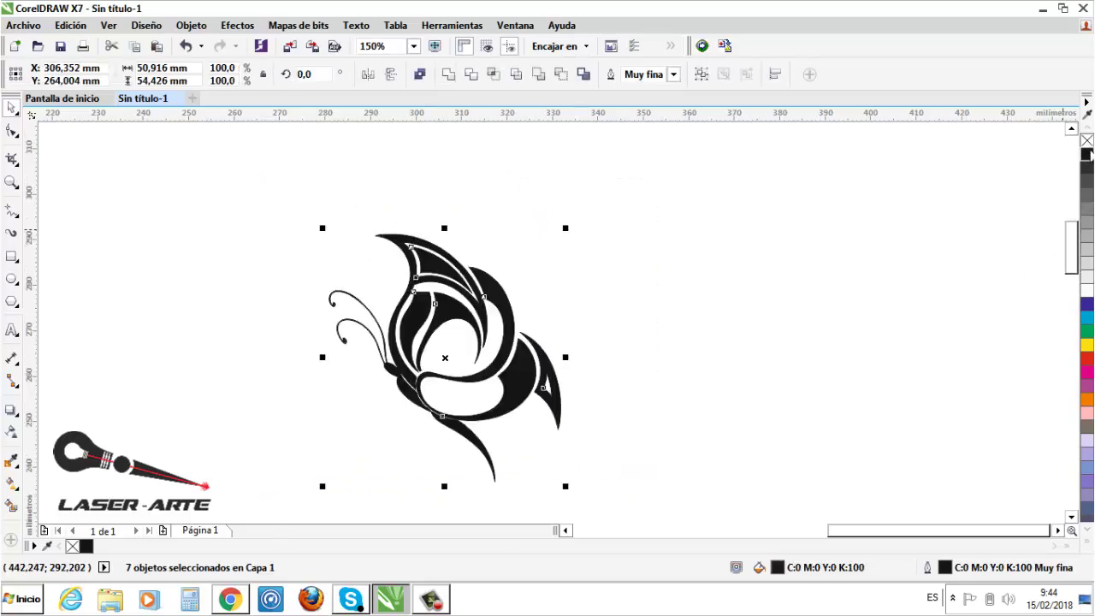
pyautogui.click(749, 301)
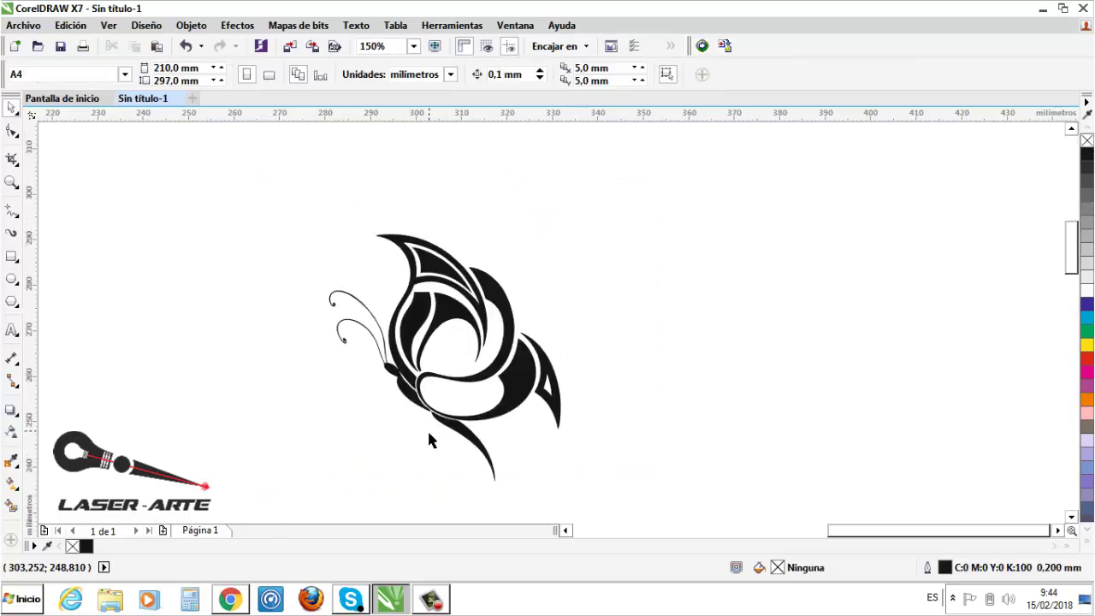
# Step: Examine the filled butterfly's tail, wings and antennae up close
pyautogui.scroll(1, 433, 443)
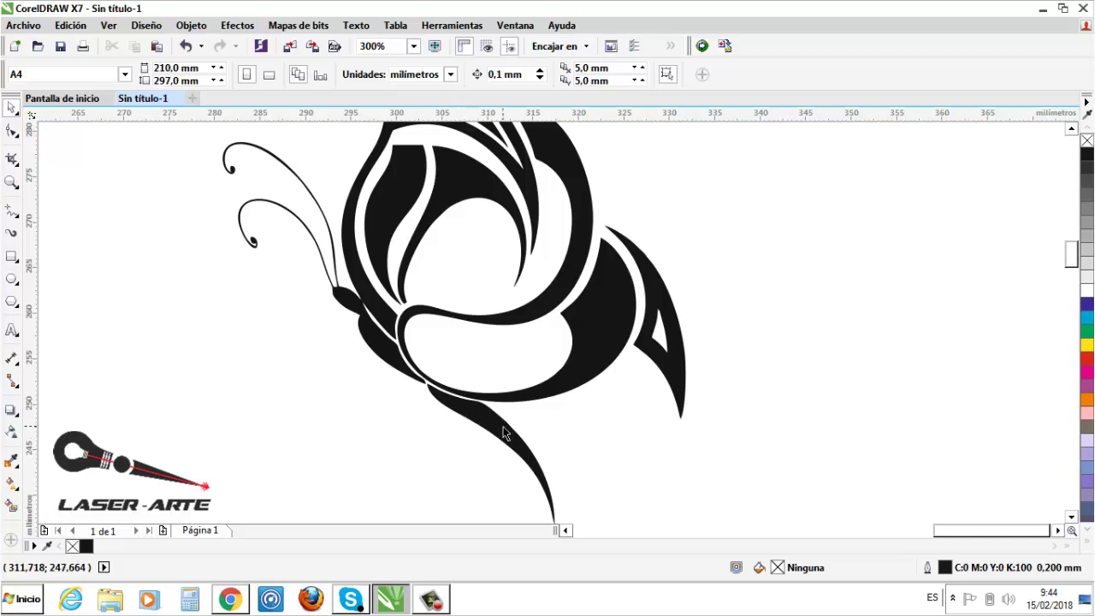
pyautogui.scroll(-1, 503, 450)
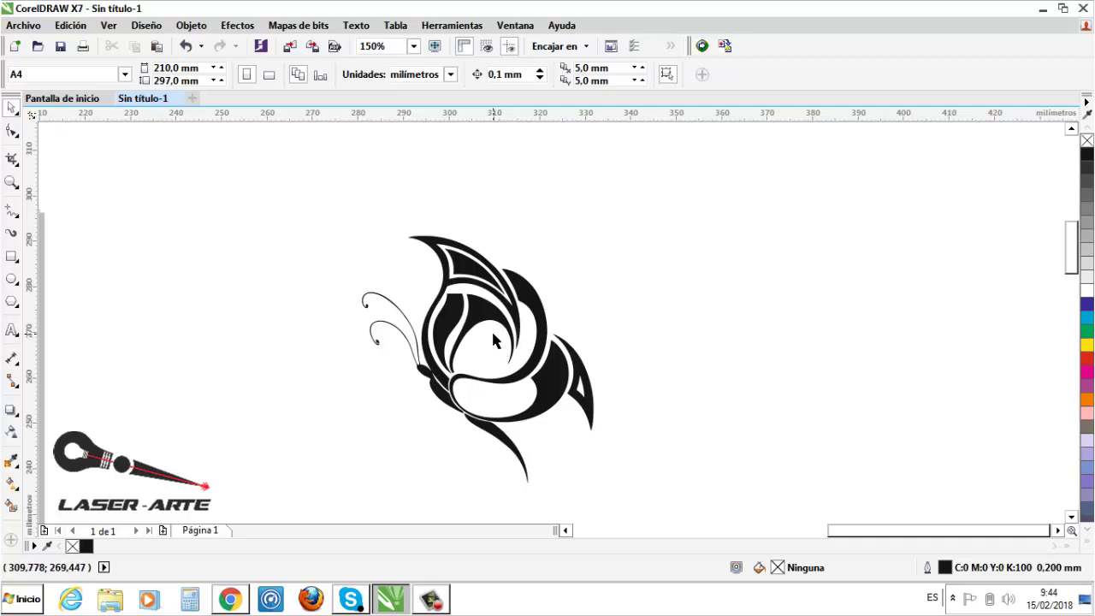
pyautogui.scroll(1, 378, 316)
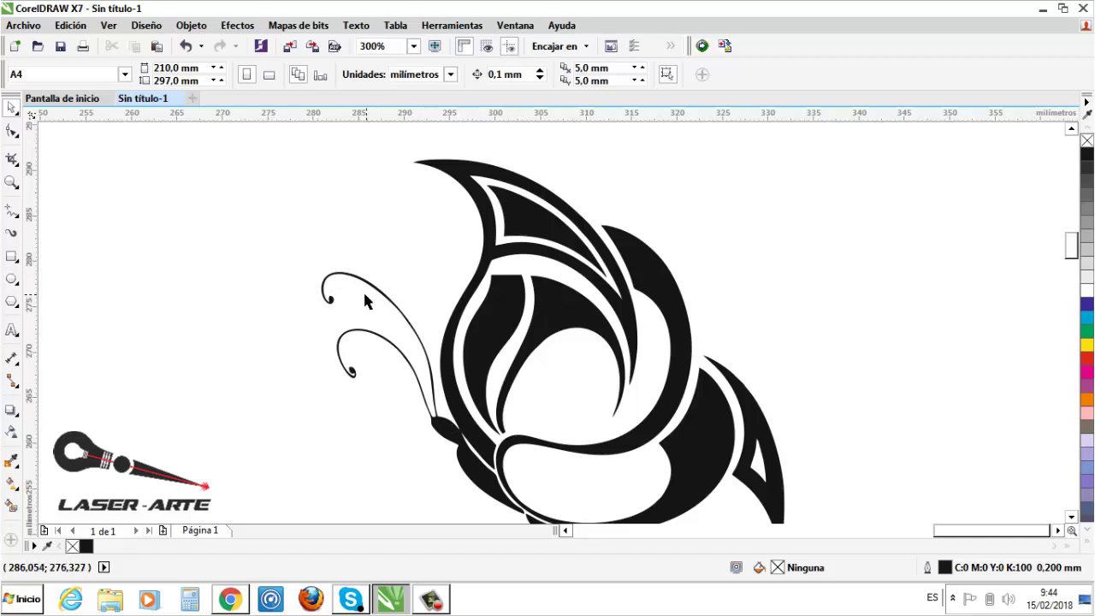
pyautogui.scroll(-1, 364, 298)
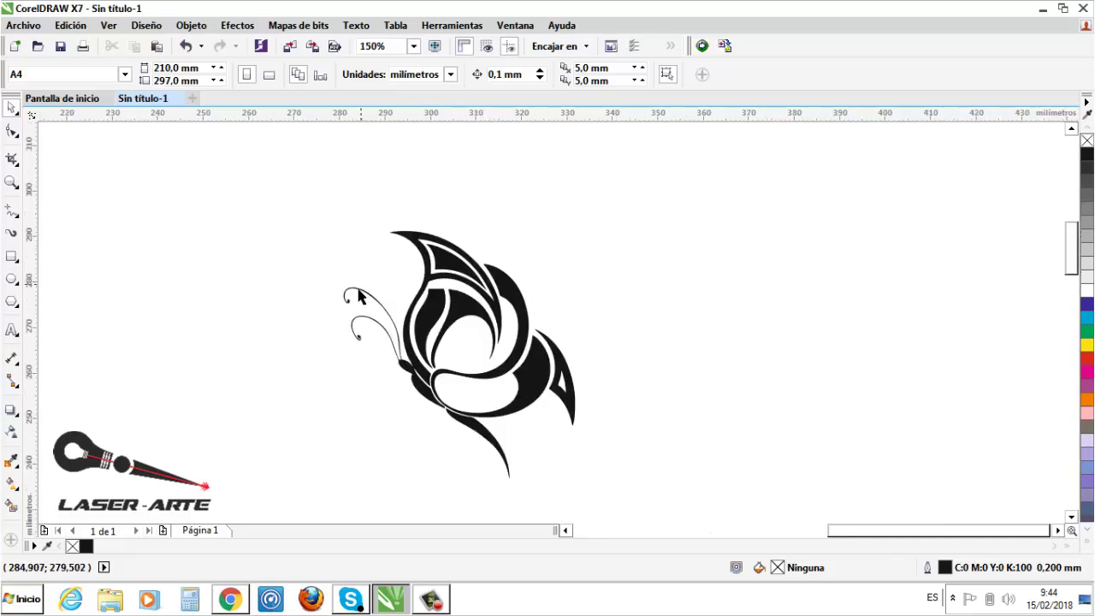
pyautogui.scroll(1, 389, 276)
pyautogui.scroll(-1, 414, 353)
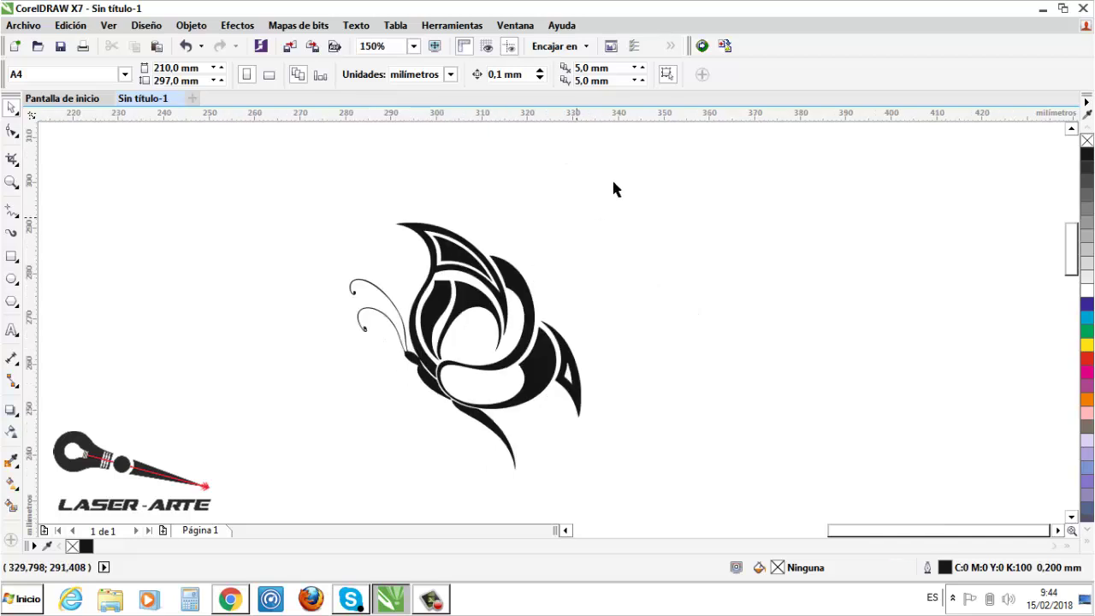
# Step: Remove the fill from the whole butterfly and leave its curves with a black hairline outline
pyautogui.moveTo(427, 425); pyautogui.dragTo(279, 503)
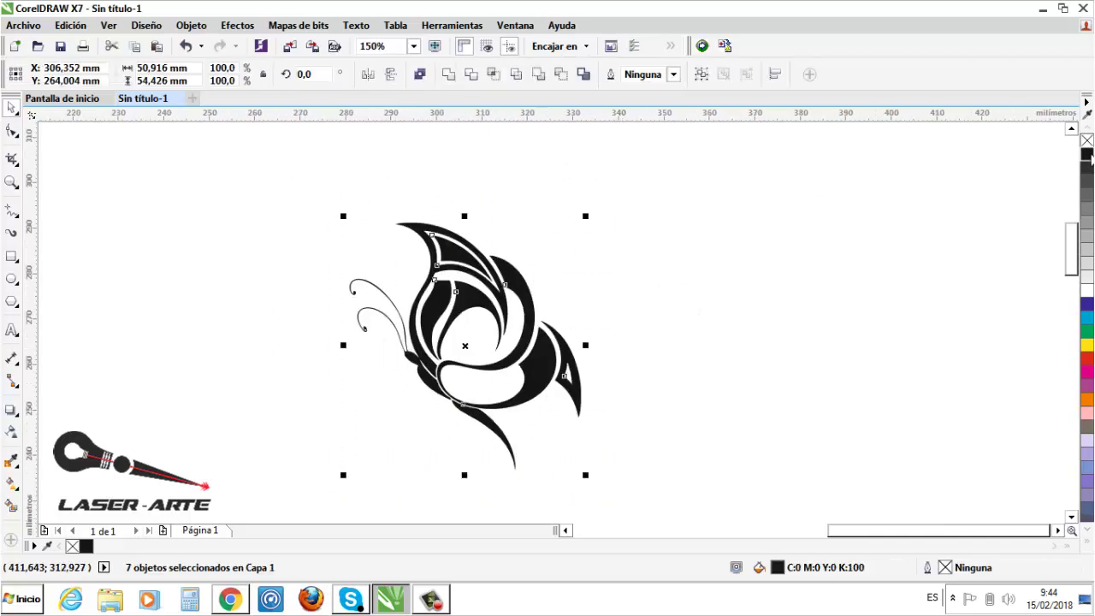
pyautogui.click(1086, 140)
pyautogui.click(388, 342)
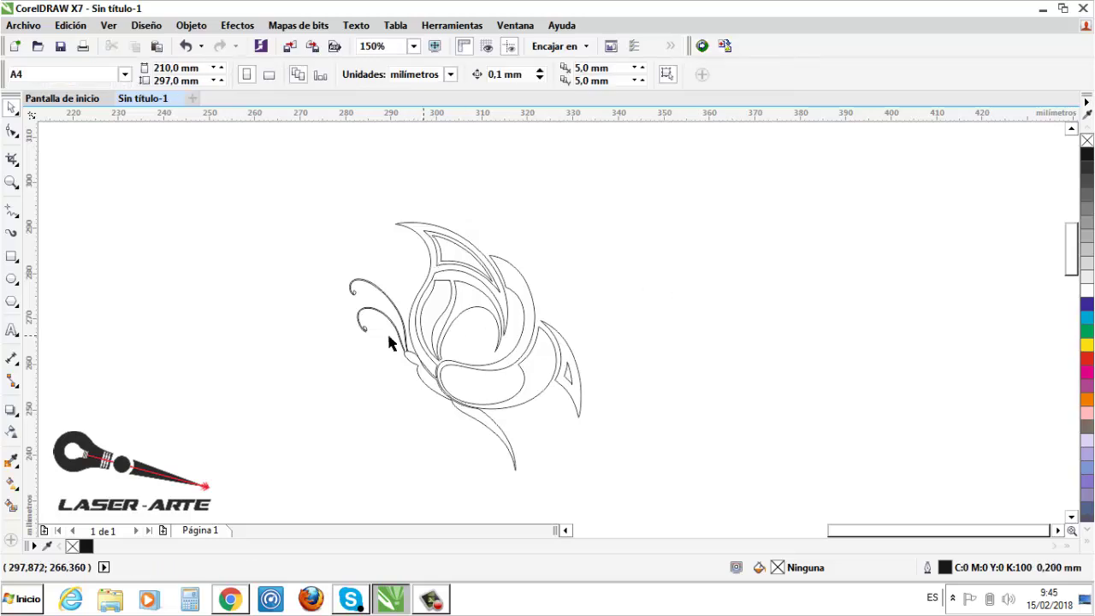
# Step: Try moving the main curve with the antennae slightly out of place, and undo the move
pyautogui.scroll(1, 365, 312)
pyautogui.scroll(1, 365, 313)
pyautogui.click(306, 296)
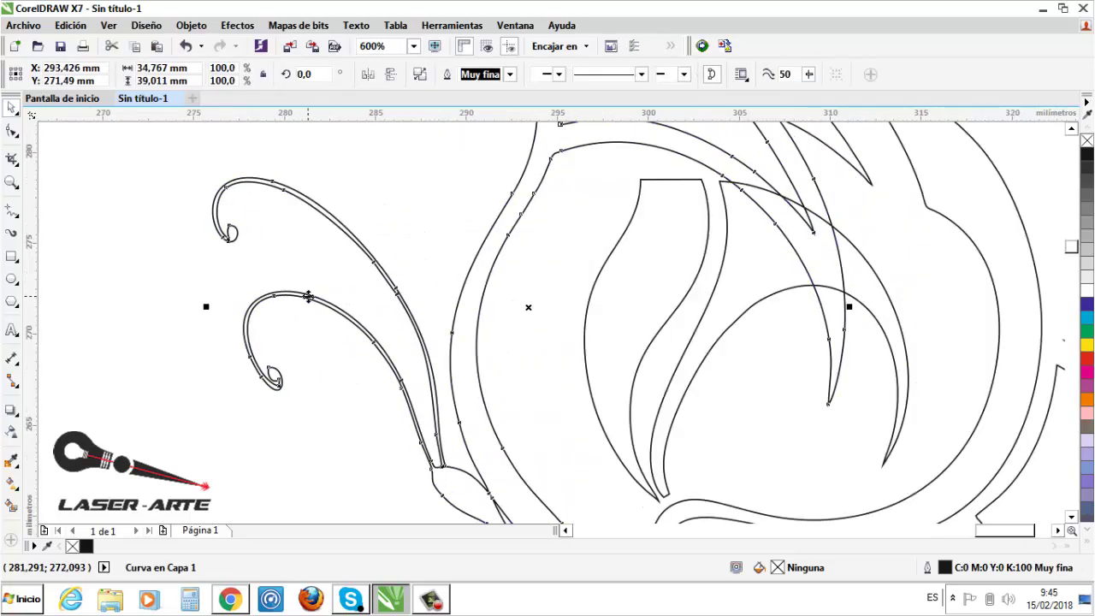
pyautogui.scroll(-2, 439, 274)
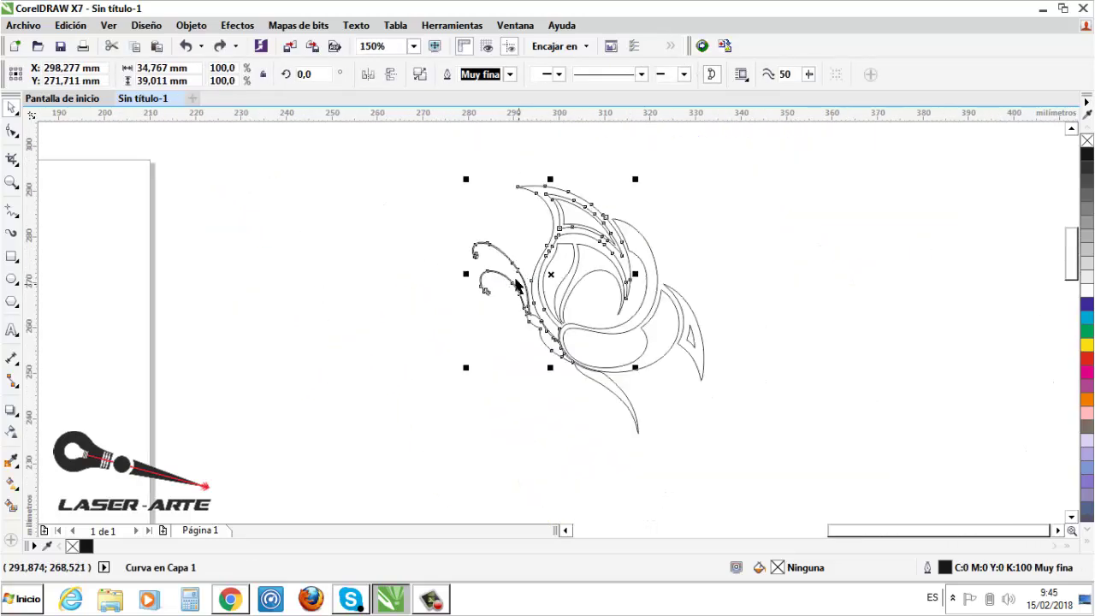
pyautogui.scroll(1, 517, 285)
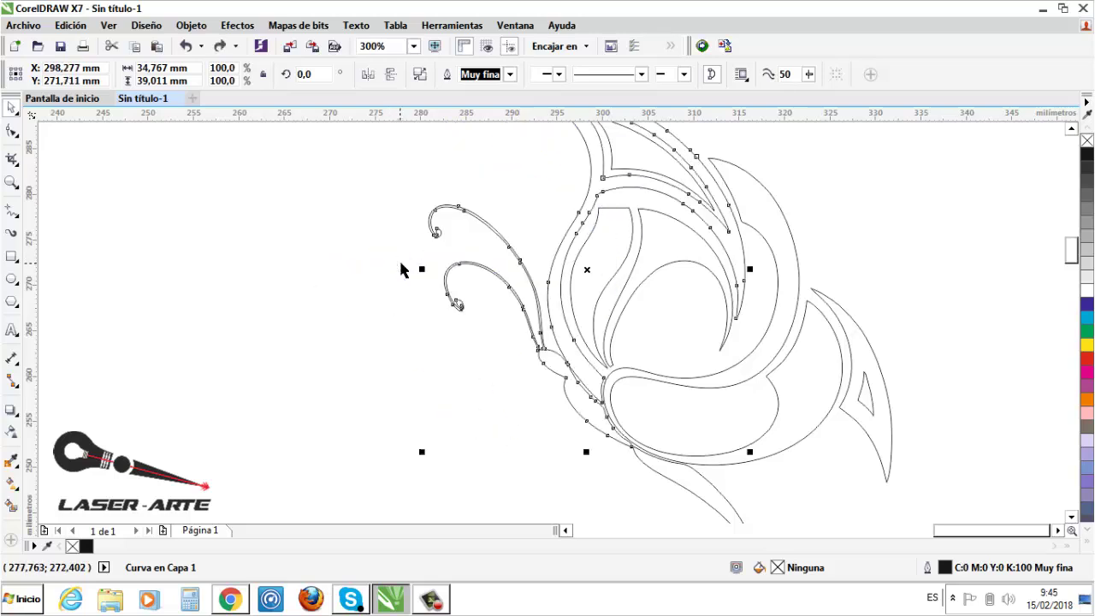
pyautogui.click(316, 251)
pyautogui.scroll(-1, 342, 362)
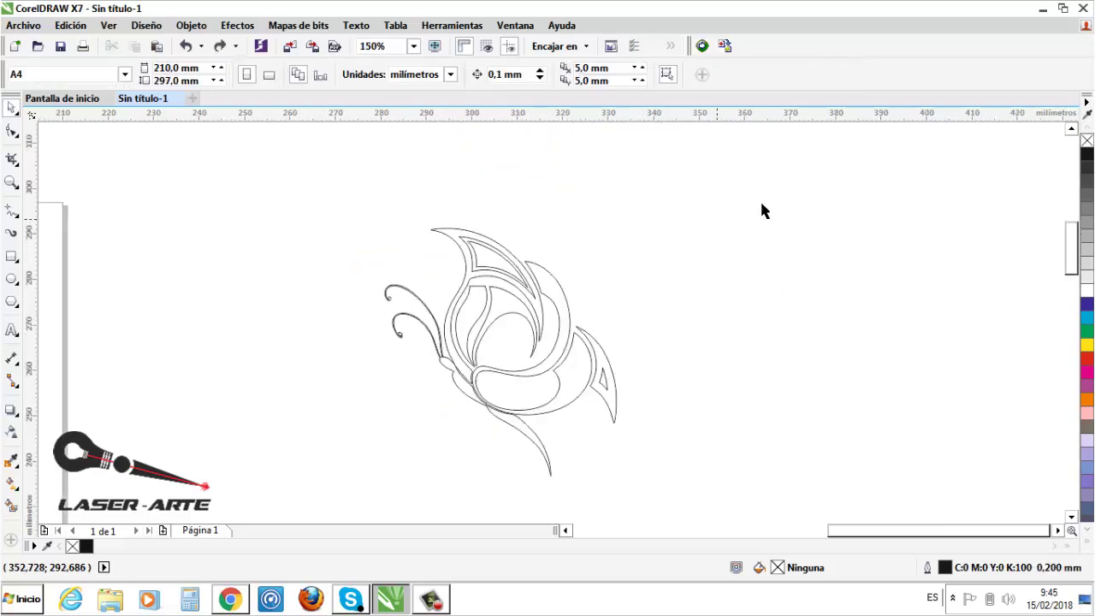
# Step: Try moving the main outline and the rear wing curve apart as separate objects, and undo both moves
pyautogui.moveTo(693, 182); pyautogui.dragTo(276, 497)
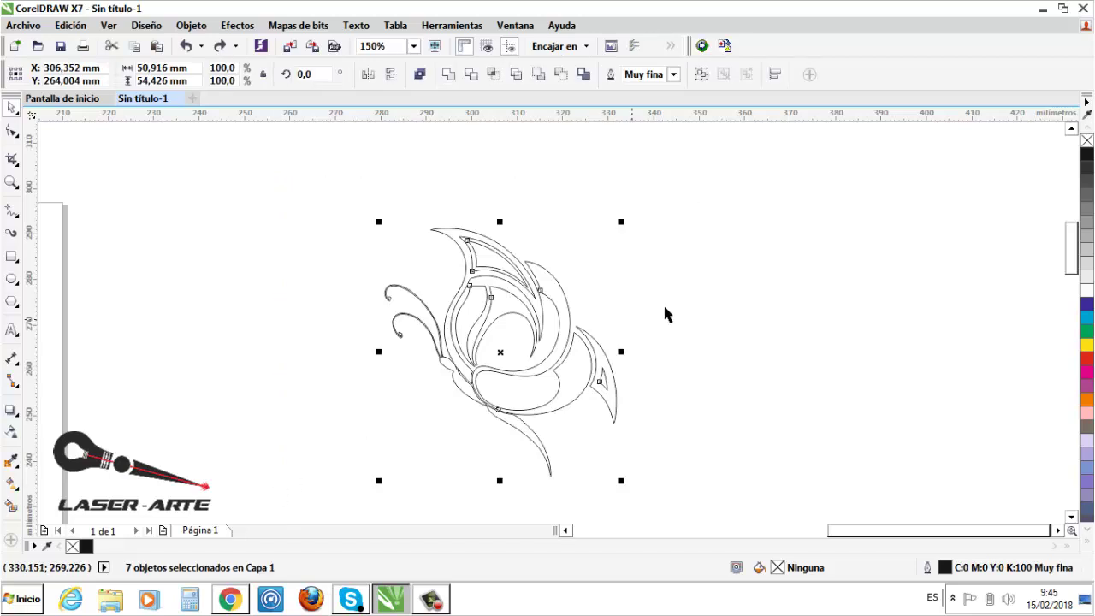
pyautogui.click(769, 270)
pyautogui.click(475, 275)
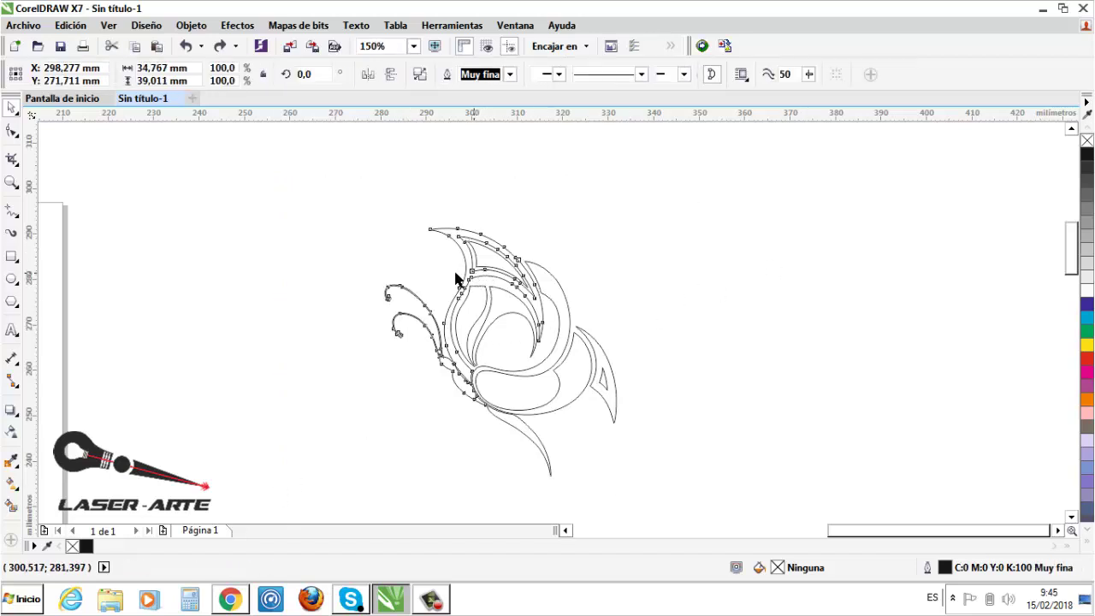
pyautogui.moveTo(474, 274); pyautogui.dragTo(325, 271)
pyautogui.moveTo(565, 315); pyautogui.dragTo(644, 300)
pyautogui.hotkey('ctrl', 'z')
pyautogui.hotkey('ctrl', 'z')
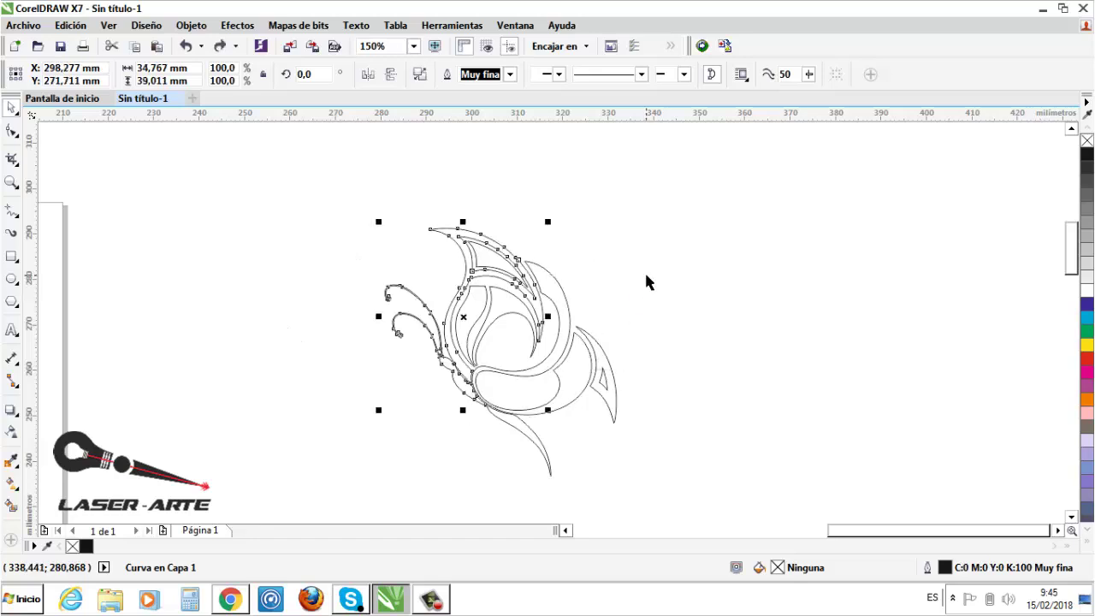
# Step: Group all seven curves of the butterfly into a single object
pyautogui.click(643, 248)
pyautogui.moveTo(673, 181); pyautogui.dragTo(292, 496)
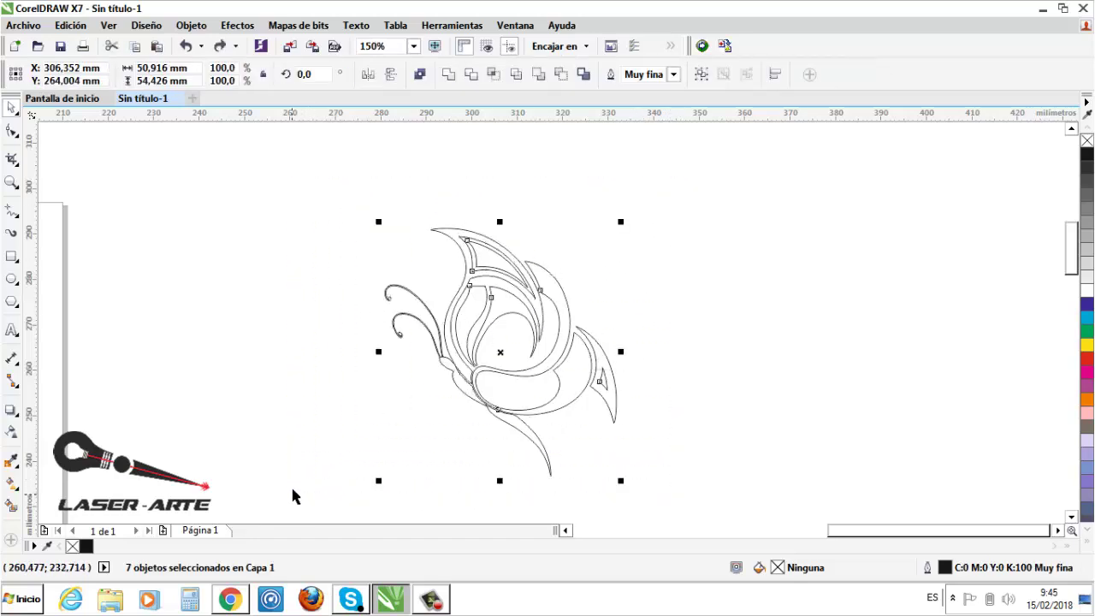
pyautogui.click(701, 75)
pyautogui.click(650, 282)
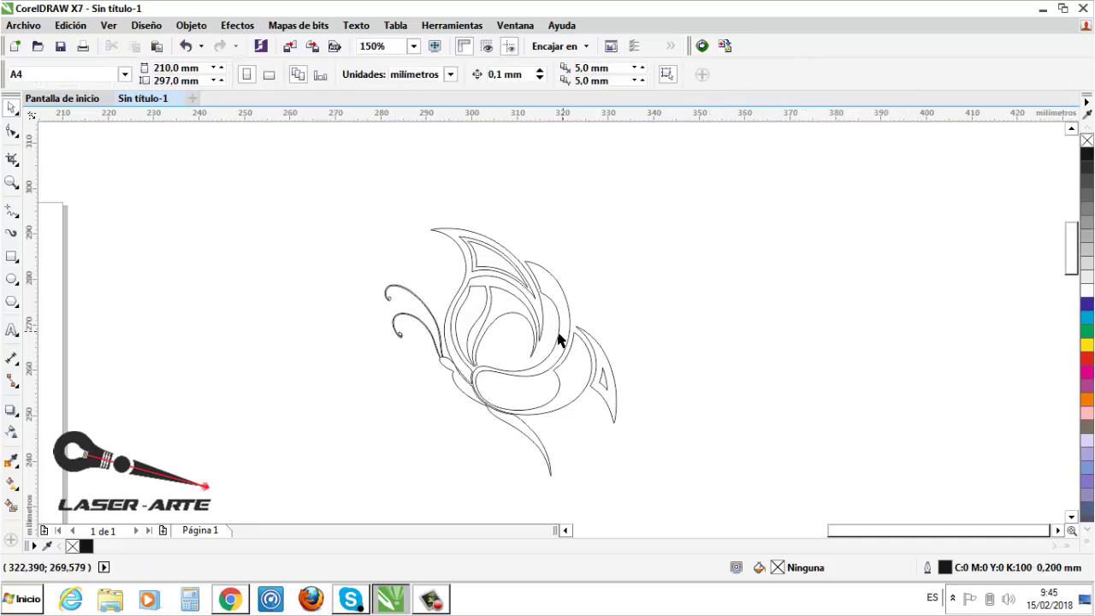
# Step: Move the grouped butterfly around the empty area beside the page and leave it closer to the page
pyautogui.moveTo(567, 304); pyautogui.dragTo(499, 263)
pyautogui.click(633, 259)
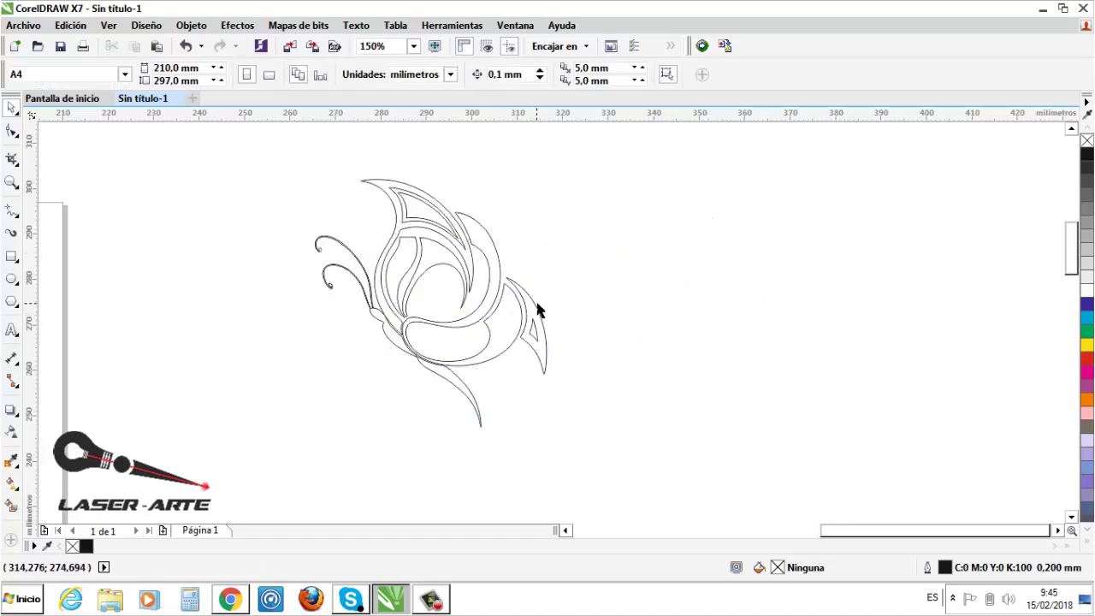
pyautogui.moveTo(539, 310); pyautogui.dragTo(746, 310)
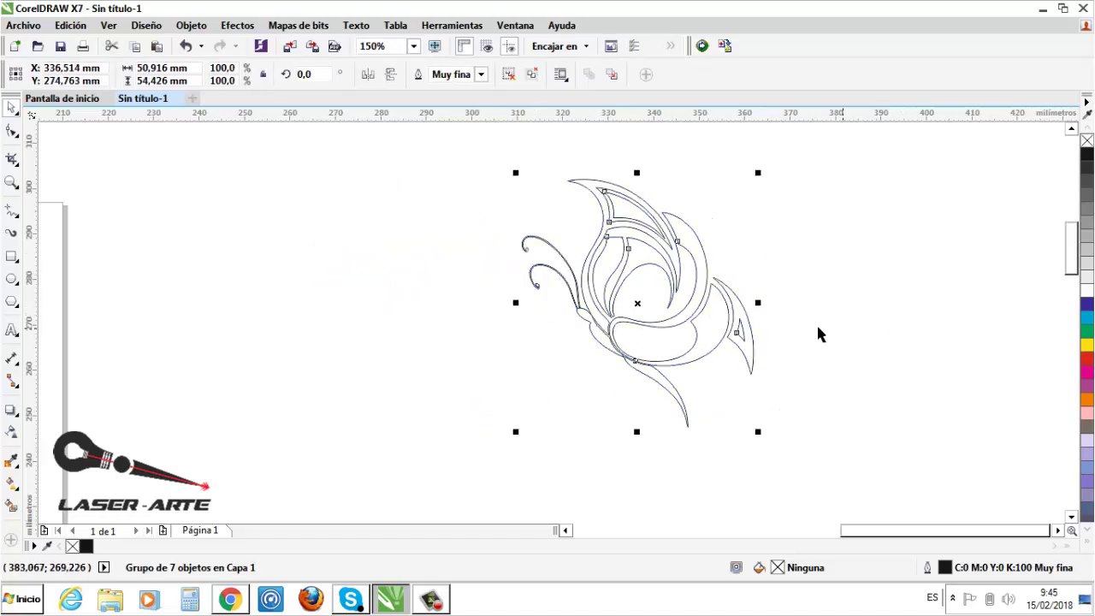
pyautogui.moveTo(706, 266); pyautogui.dragTo(501, 262)
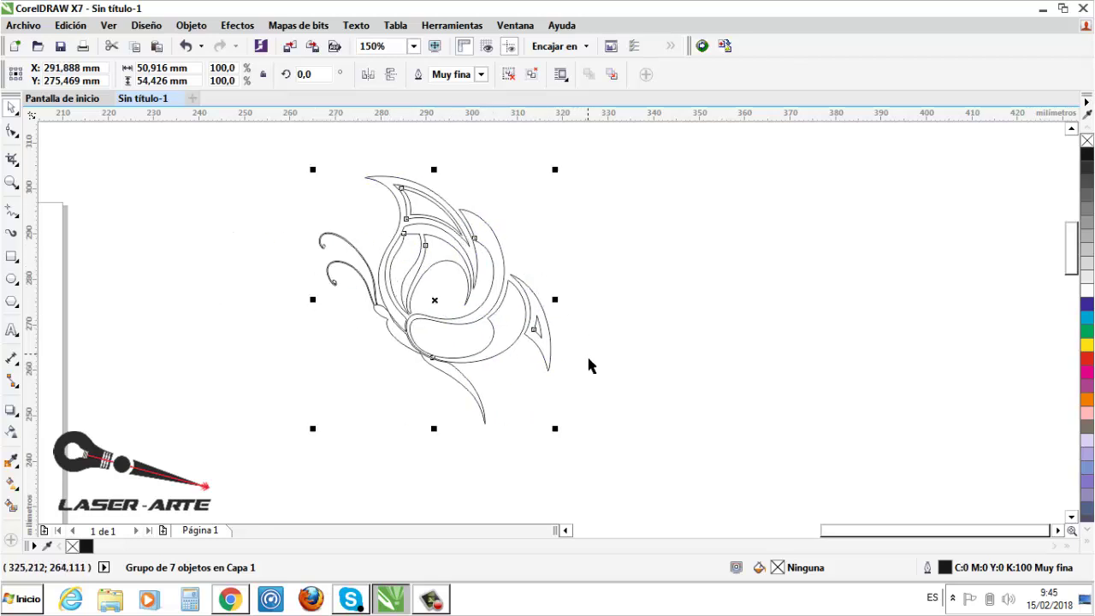
pyautogui.scroll(-3, 588, 366)
pyautogui.scroll(2, 532, 381)
pyautogui.click(571, 335)
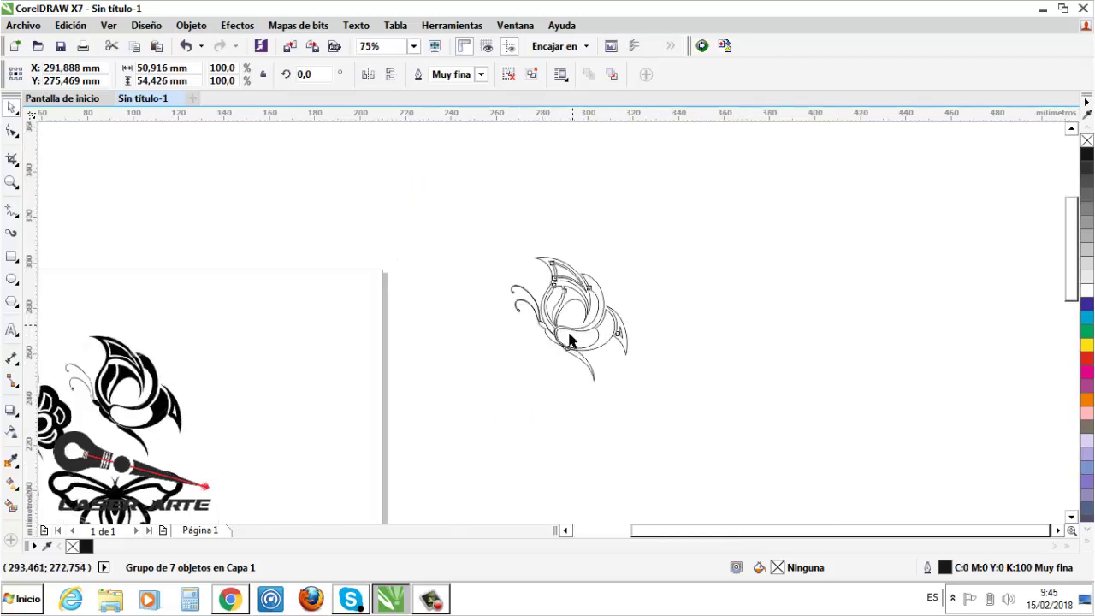
# Step: Scale the grouped butterfly proportionally to a width of 100 mm
pyautogui.click(603, 296)
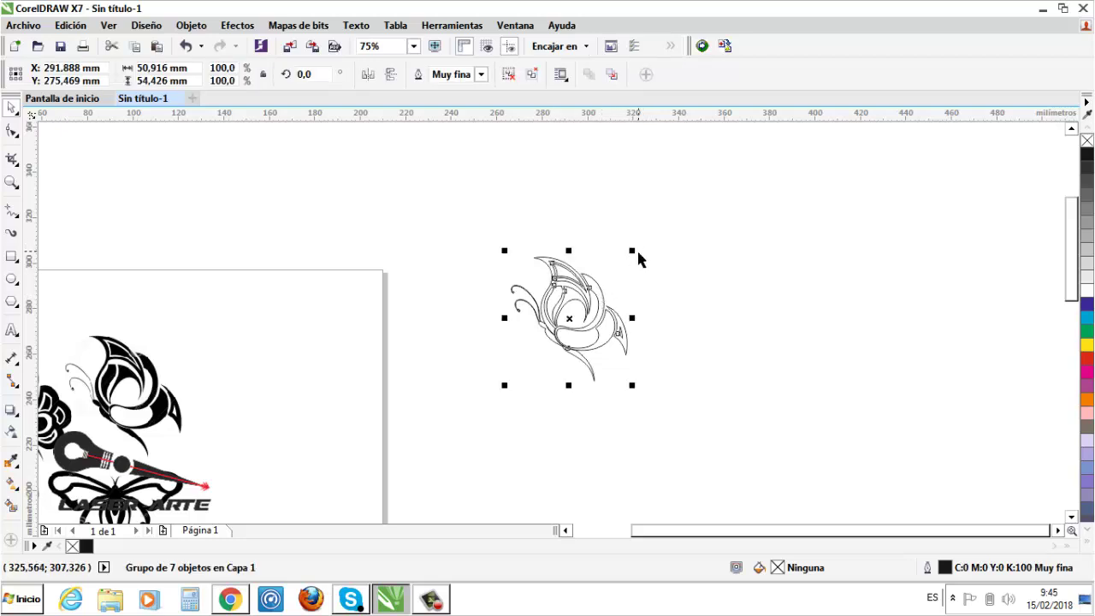
pyautogui.moveTo(632, 250); pyautogui.dragTo(661, 218)
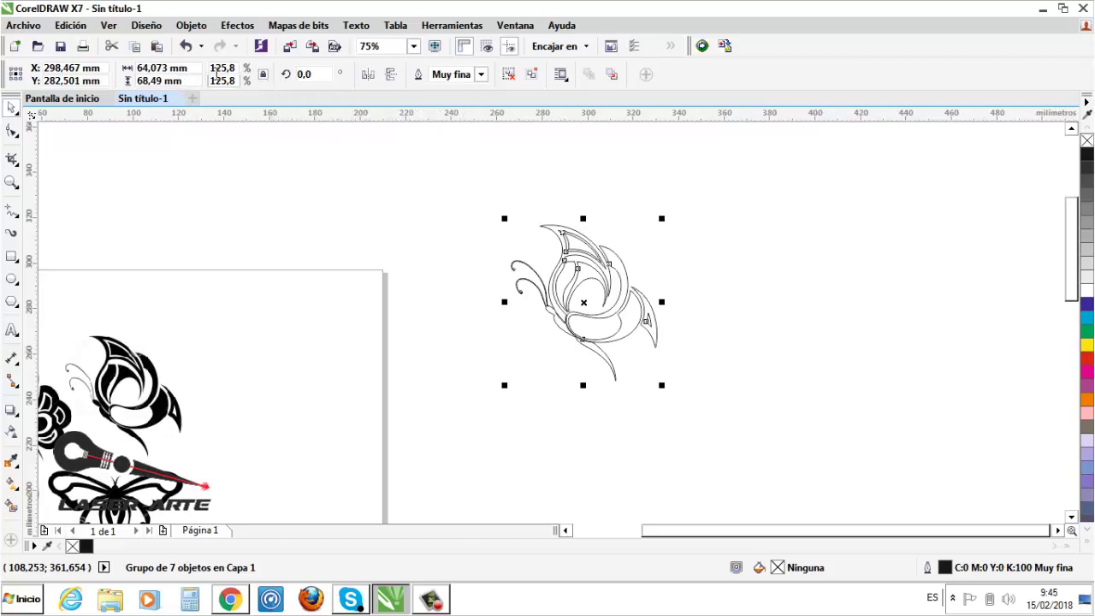
pyautogui.click(138, 69)
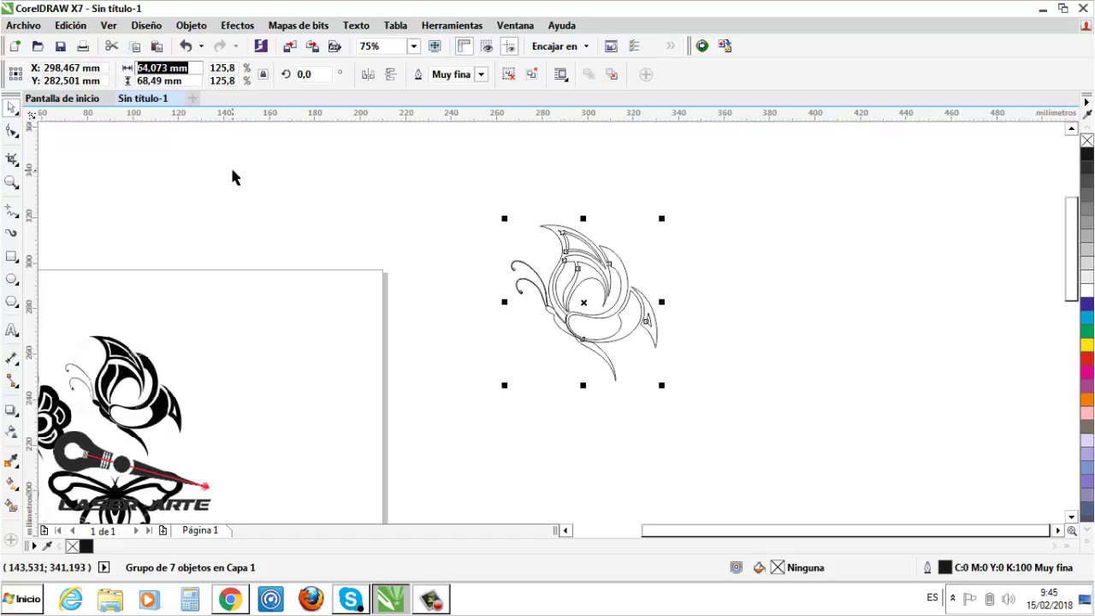
pyautogui.write('100')
pyautogui.press('Return')
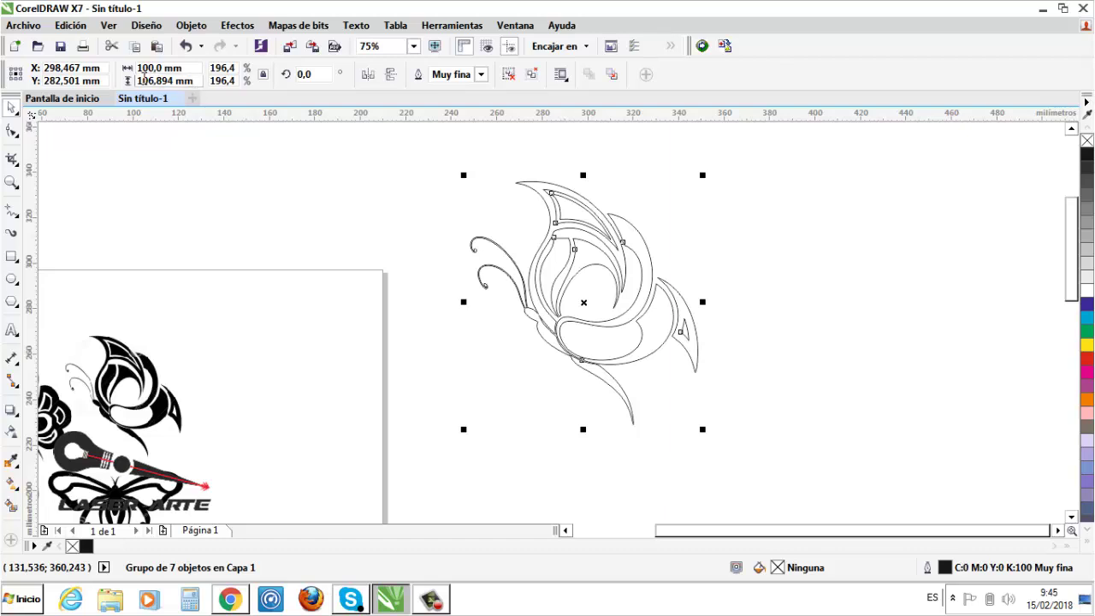
# Step: Try setting the butterfly's width to 50 mm with the proportion lock released, and undo the resize
pyautogui.click(265, 77)
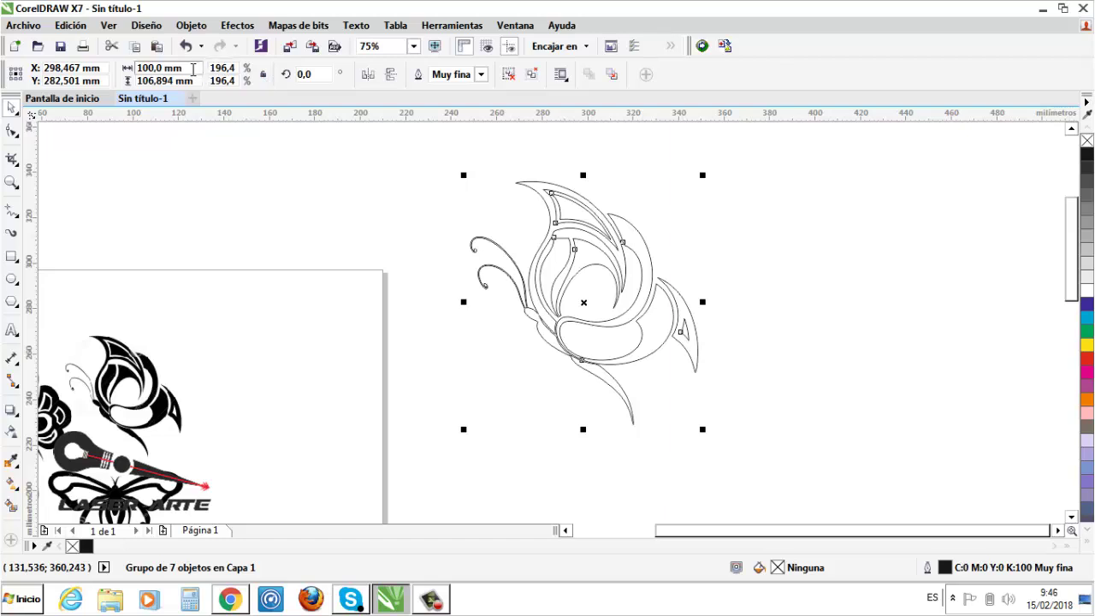
pyautogui.moveTo(194, 69); pyautogui.dragTo(4, 74)
pyautogui.write('50')
pyautogui.press('Return')
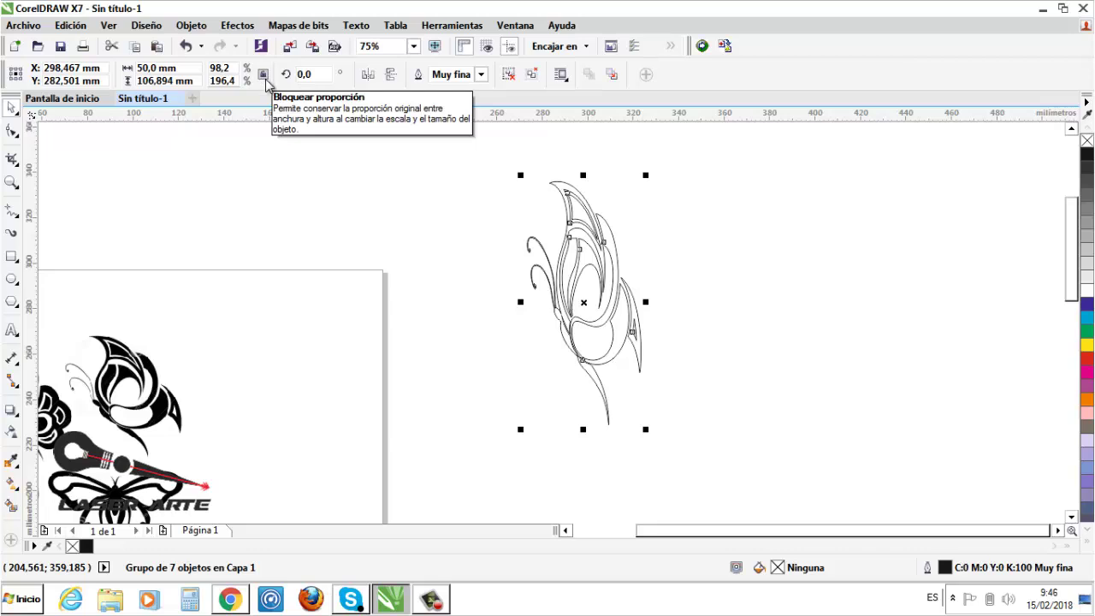
pyautogui.hotkey('ctrl', 'z')
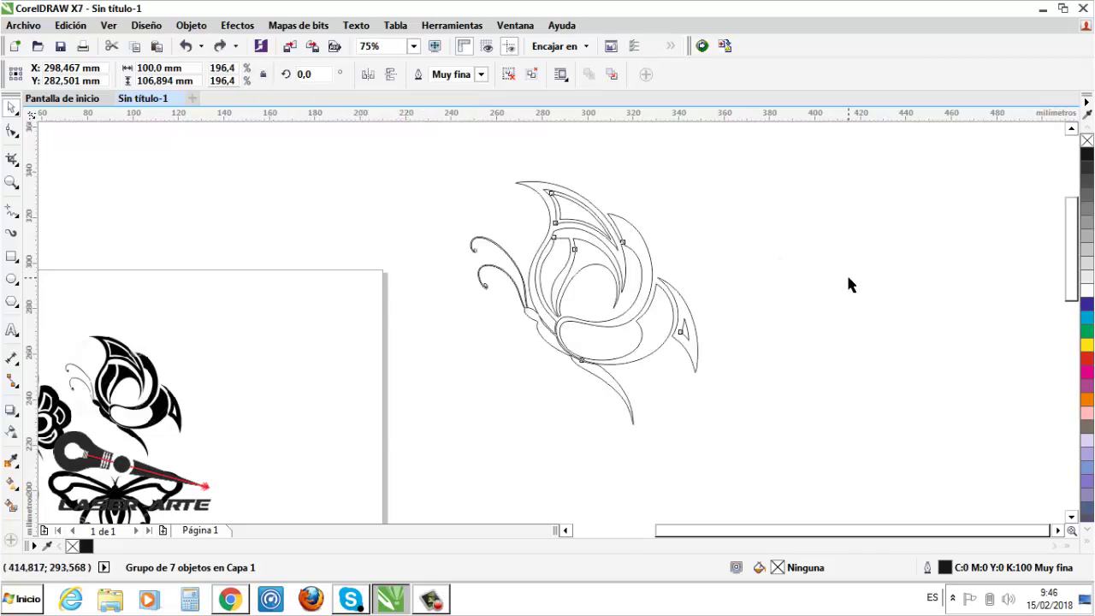
# Step: Delete the original bitmap with the four butterflies from the page and select the grouped vector butterfly
pyautogui.click(847, 283)
pyautogui.scroll(-2, 589, 299)
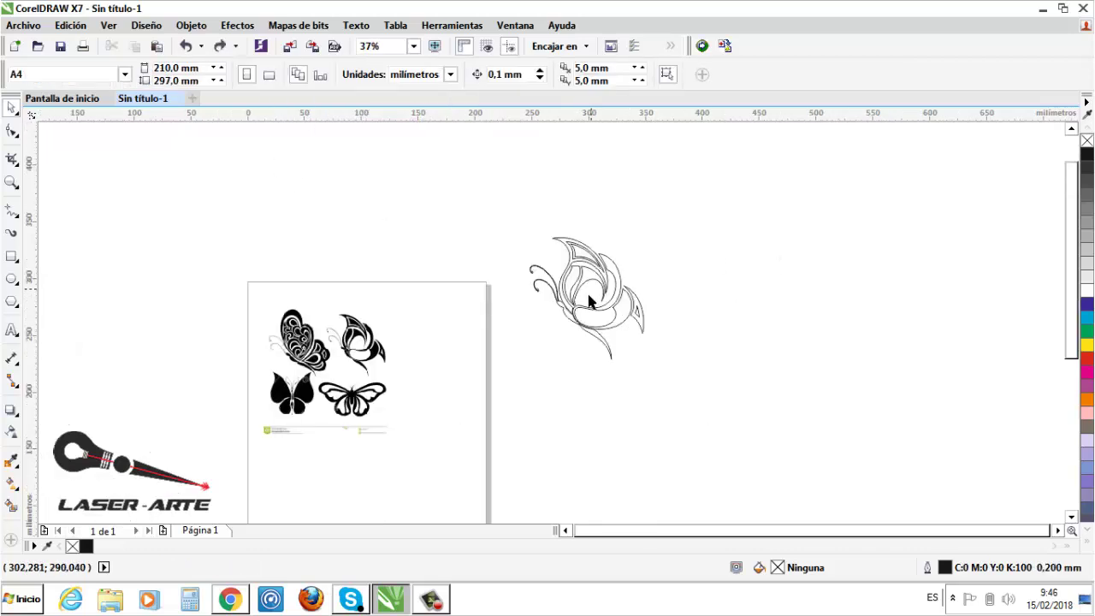
pyautogui.scroll(2, 624, 282)
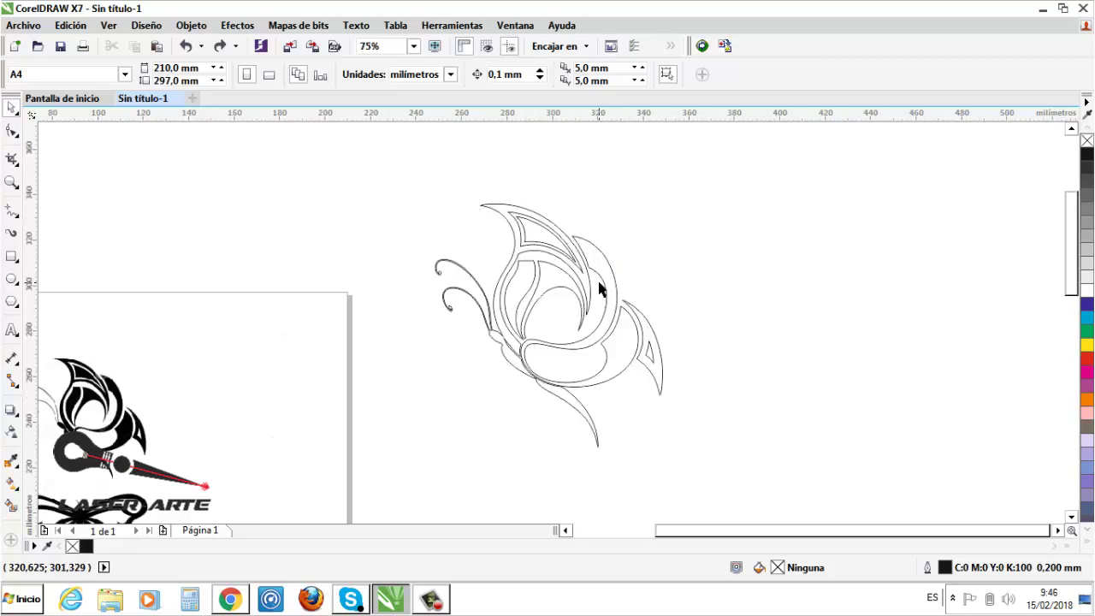
pyautogui.scroll(-2, 553, 289)
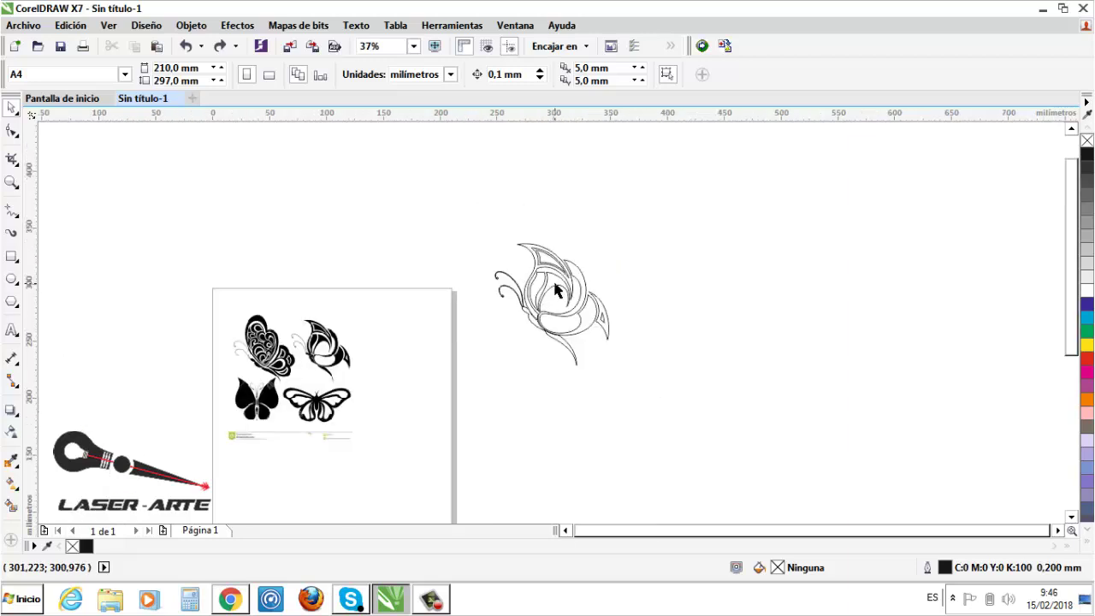
pyautogui.scroll(2, 566, 289)
pyautogui.scroll(2, 527, 304)
pyautogui.scroll(-4, 527, 305)
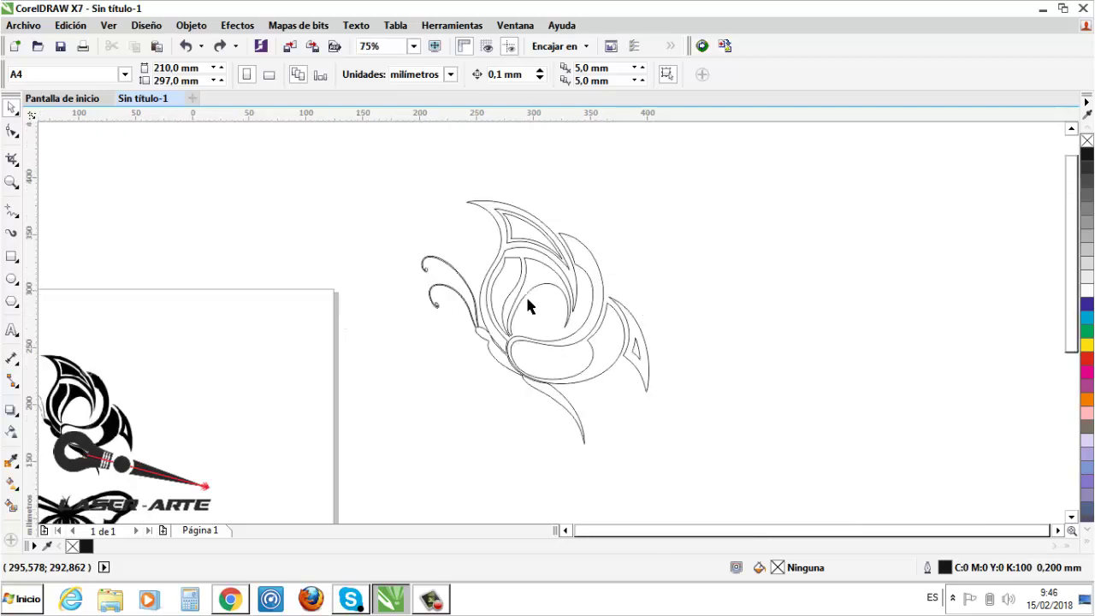
pyautogui.moveTo(312, 355); pyautogui.dragTo(362, 271)
pyautogui.press('Delete')
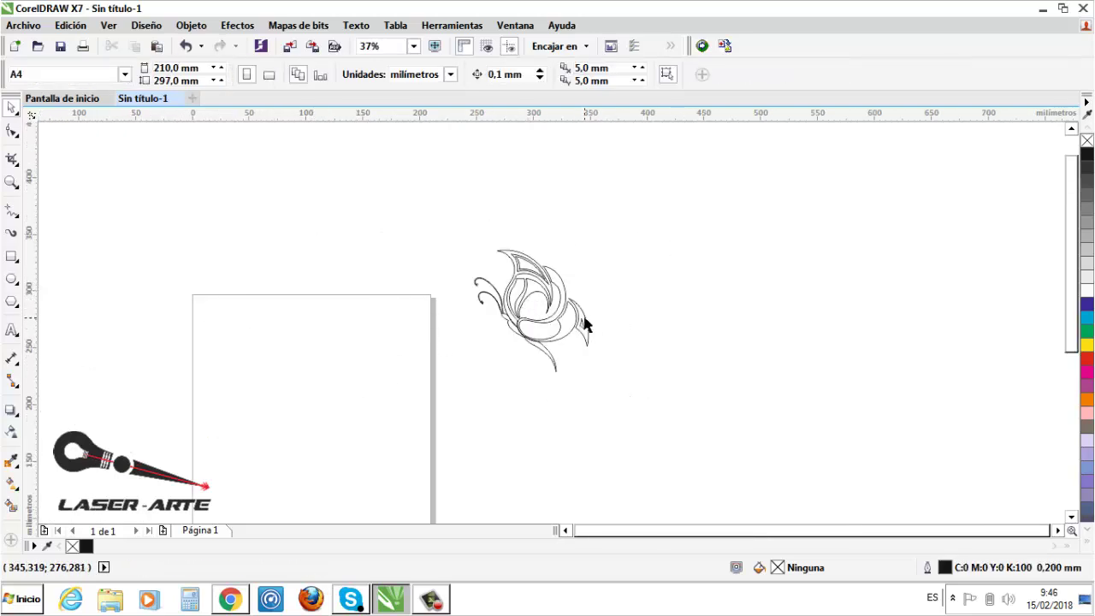
pyautogui.moveTo(640, 225); pyautogui.dragTo(401, 391)
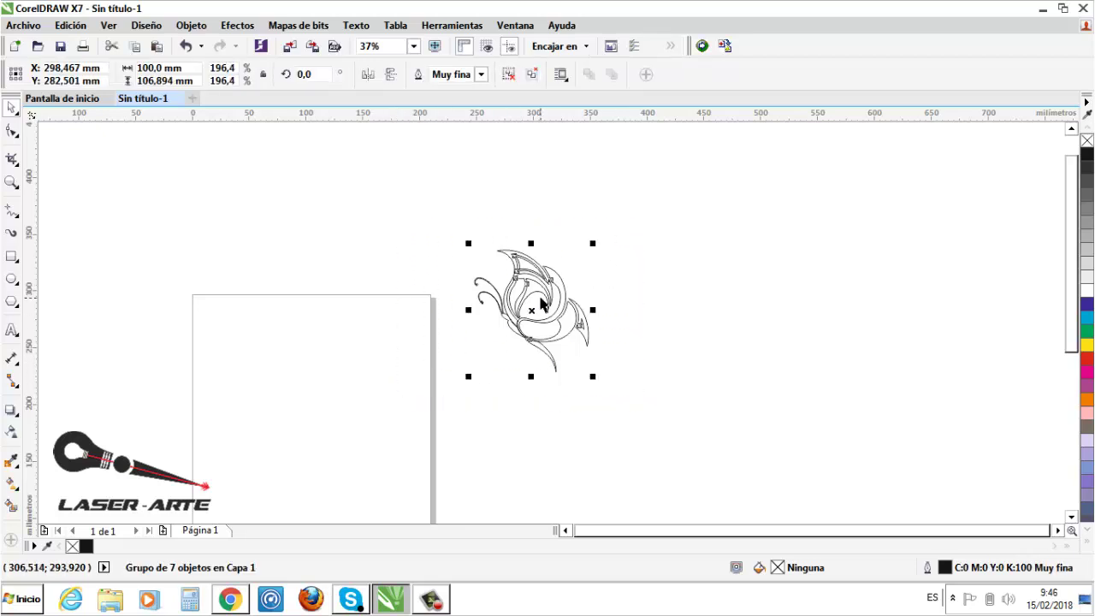
pyautogui.scroll(2, 520, 291)
# Step: Switch to Chrome and close the tab with the downloaded butterfly image and the enlarged preview in the search results
pyautogui.click(229, 600)
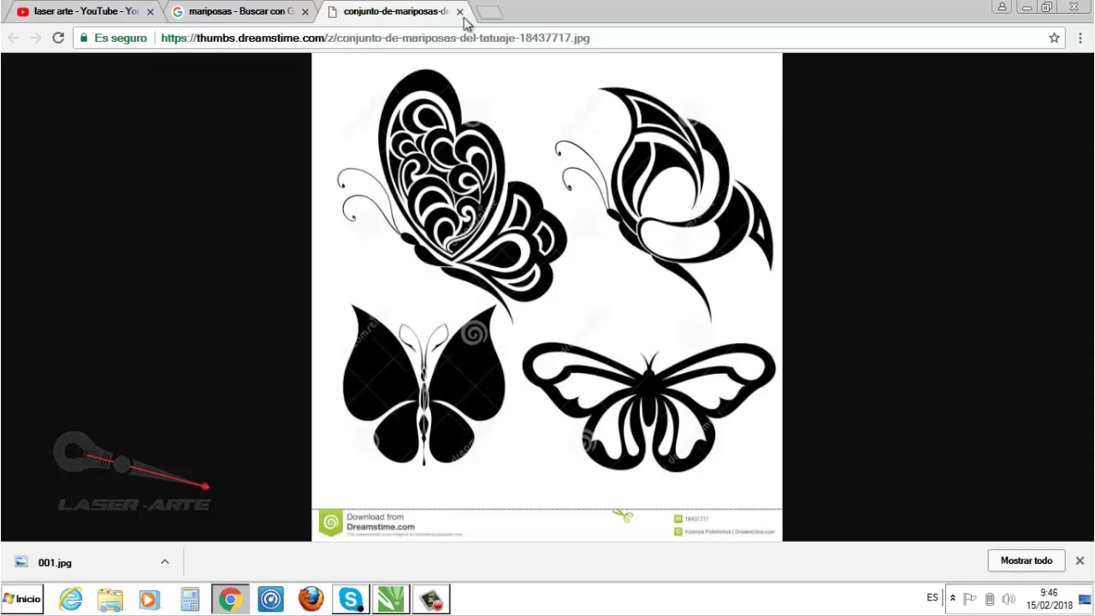
pyautogui.click(460, 13)
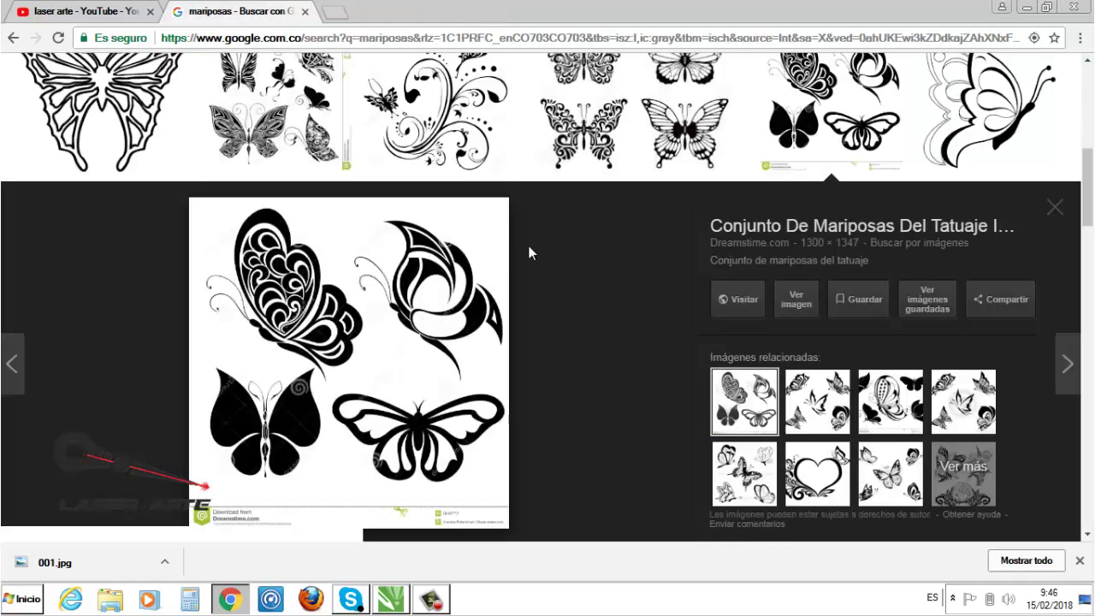
pyautogui.press('Escape')
pyautogui.scroll(5, 624, 156)
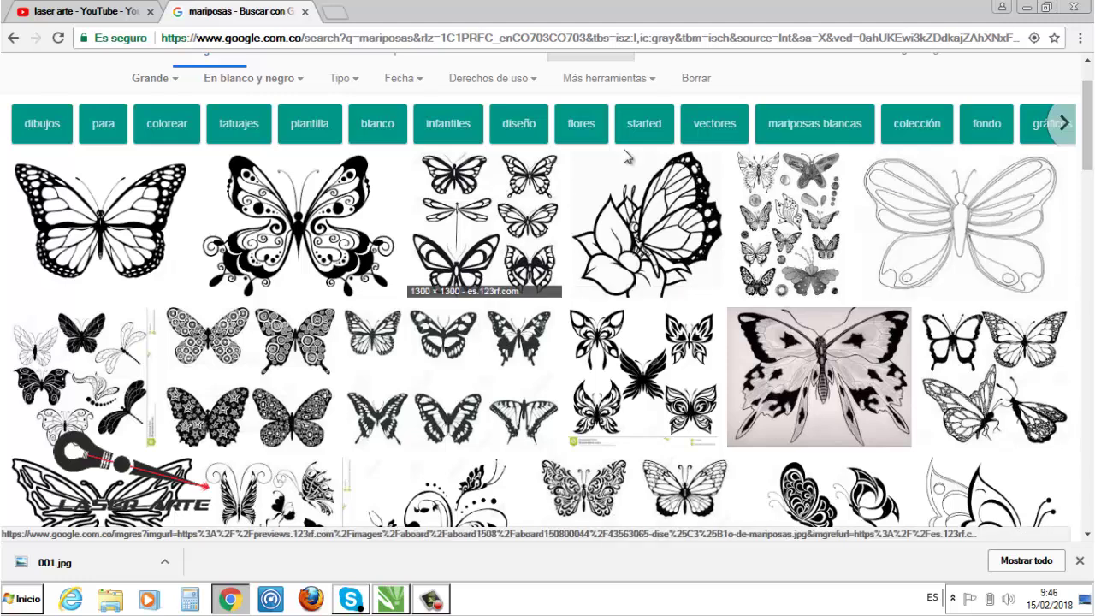
# Step: Set the image search's size filter to Cualquier tamaño and open the picture with six black-and-white butterflies in its own tab
pyautogui.click(177, 79)
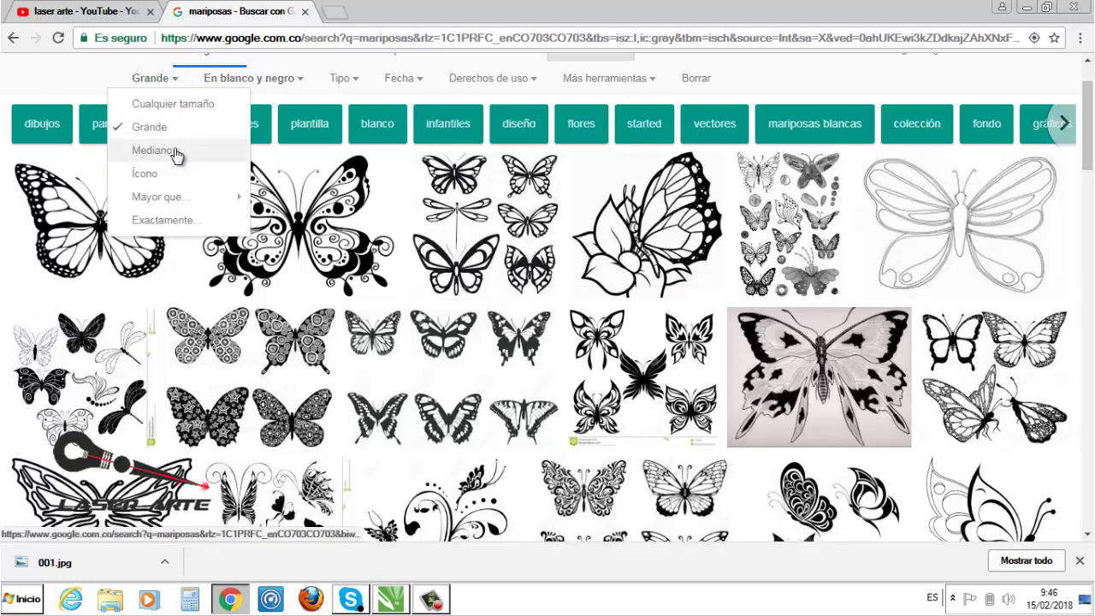
pyautogui.moveTo(162, 196)
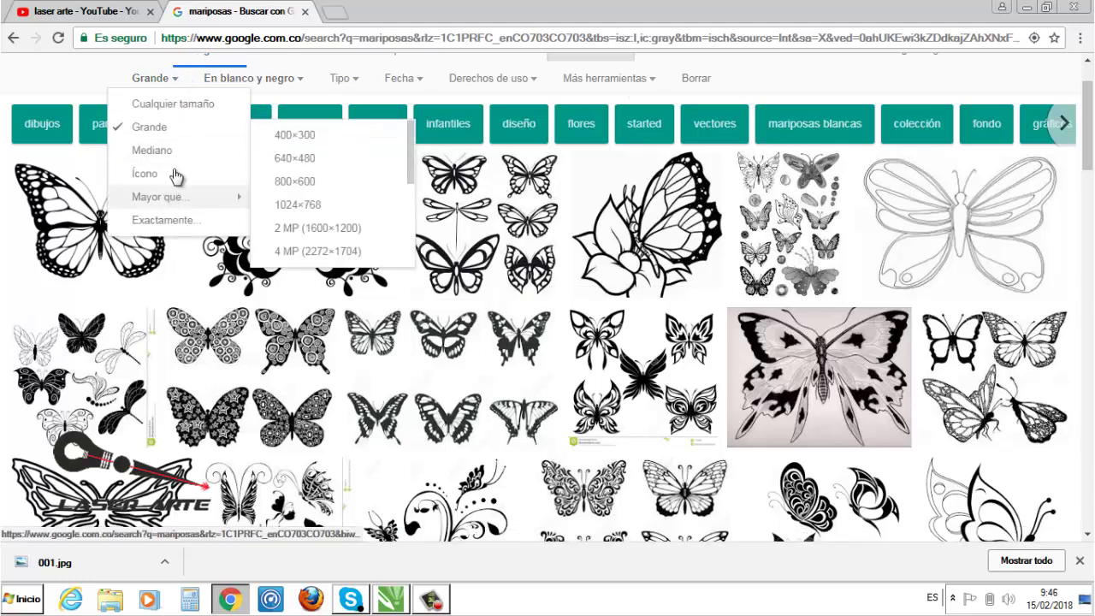
pyautogui.click(189, 104)
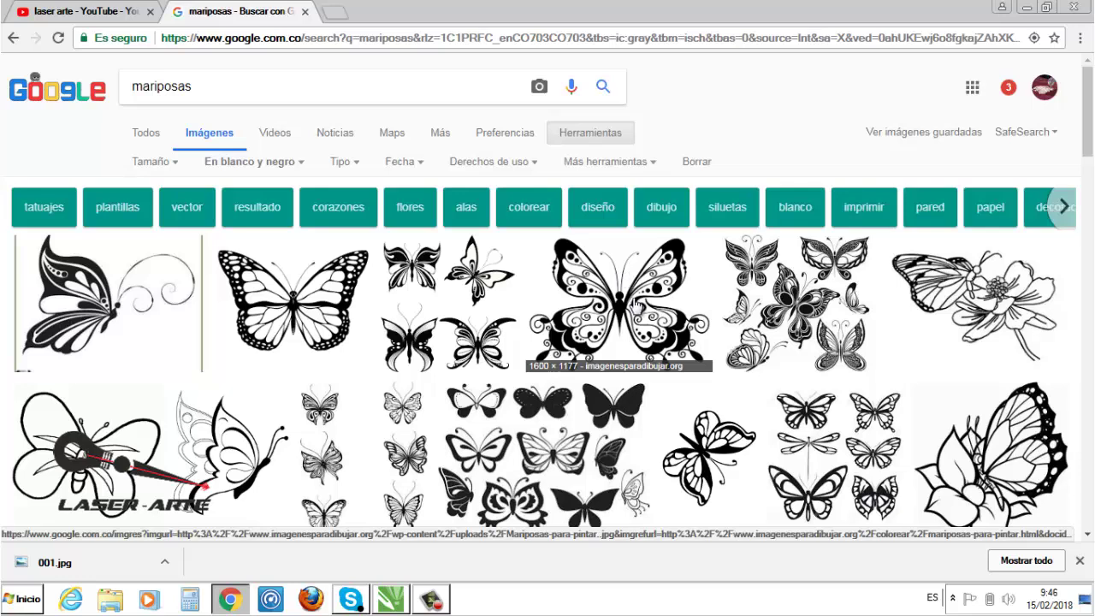
pyautogui.scroll(-1, 817, 306)
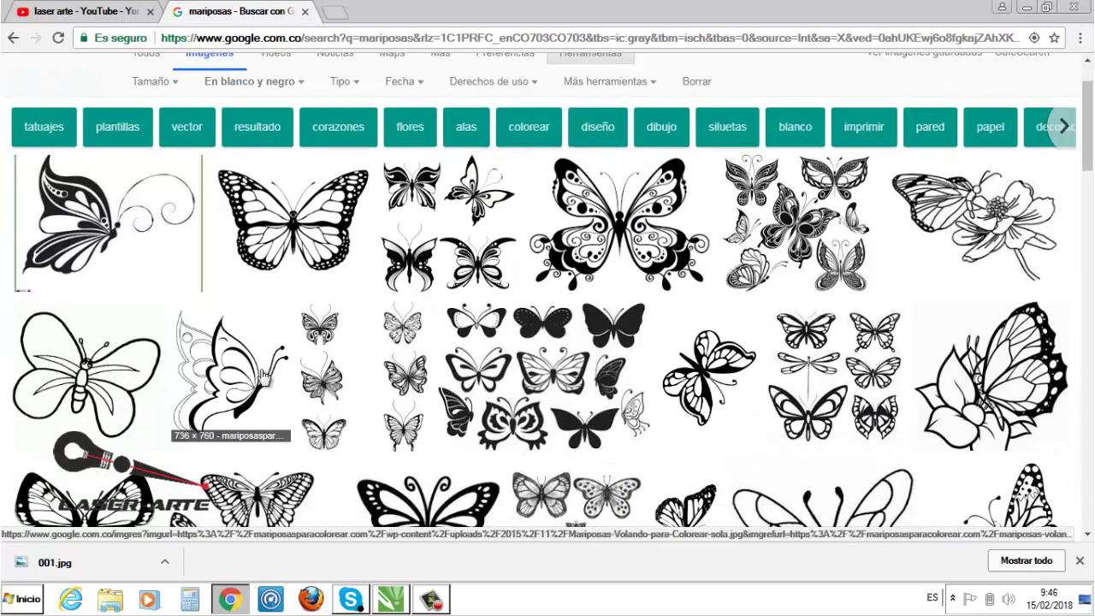
pyautogui.click(352, 381)
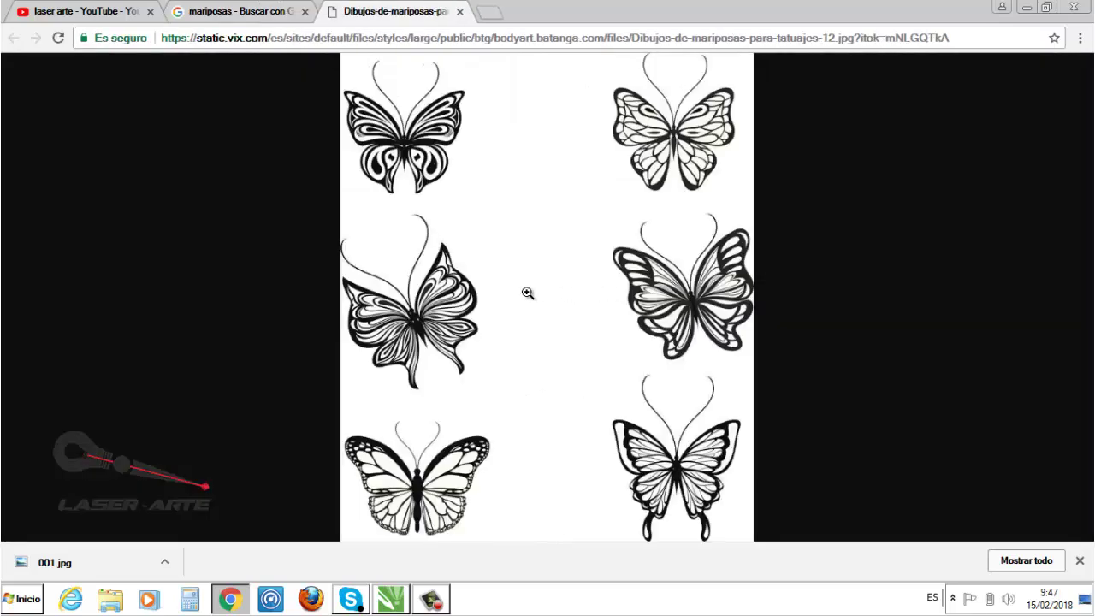
# Step: Save the six-butterfly image as a JPEG named 002 in the Descargas folder
pyautogui.rightClick(533, 274)
pyautogui.click(566, 240)
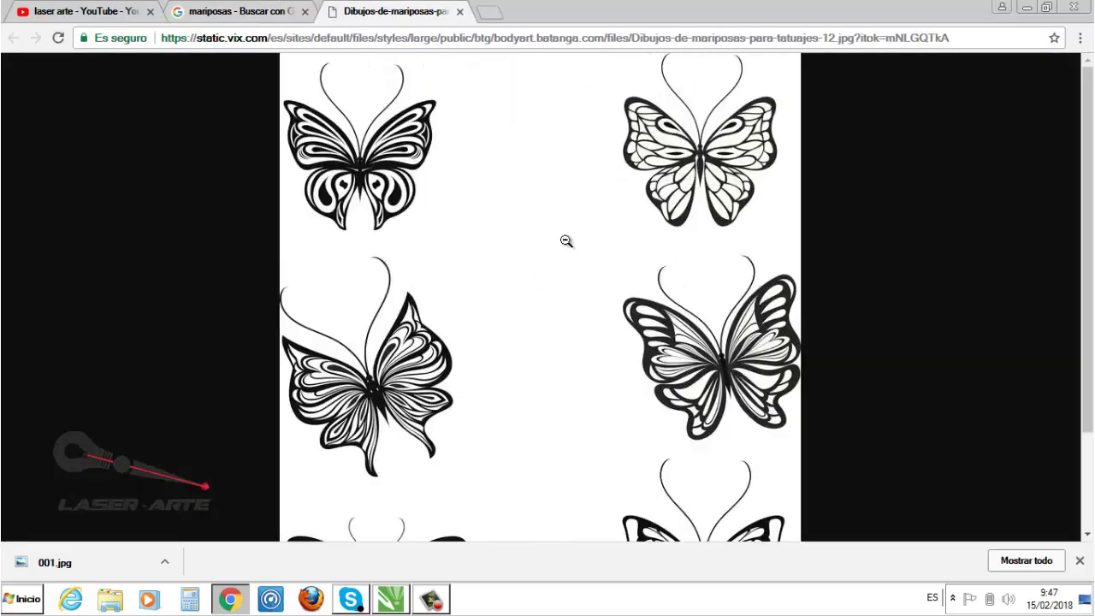
pyautogui.click(540, 268)
pyautogui.rightClick(537, 260)
pyautogui.rightClick(554, 253)
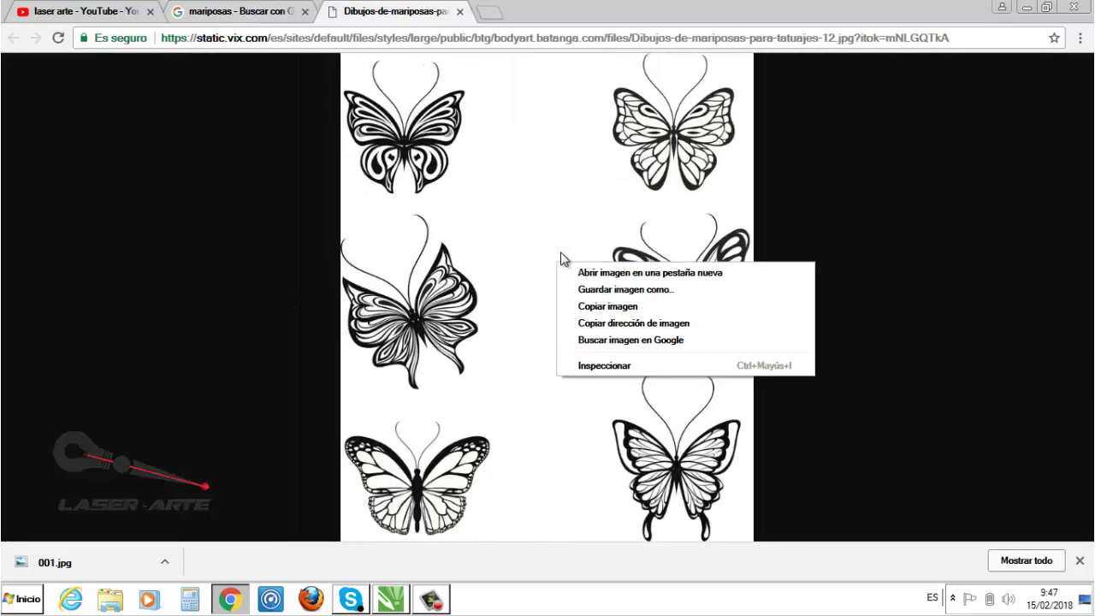
pyautogui.rightClick(559, 238)
pyautogui.rightClick(558, 236)
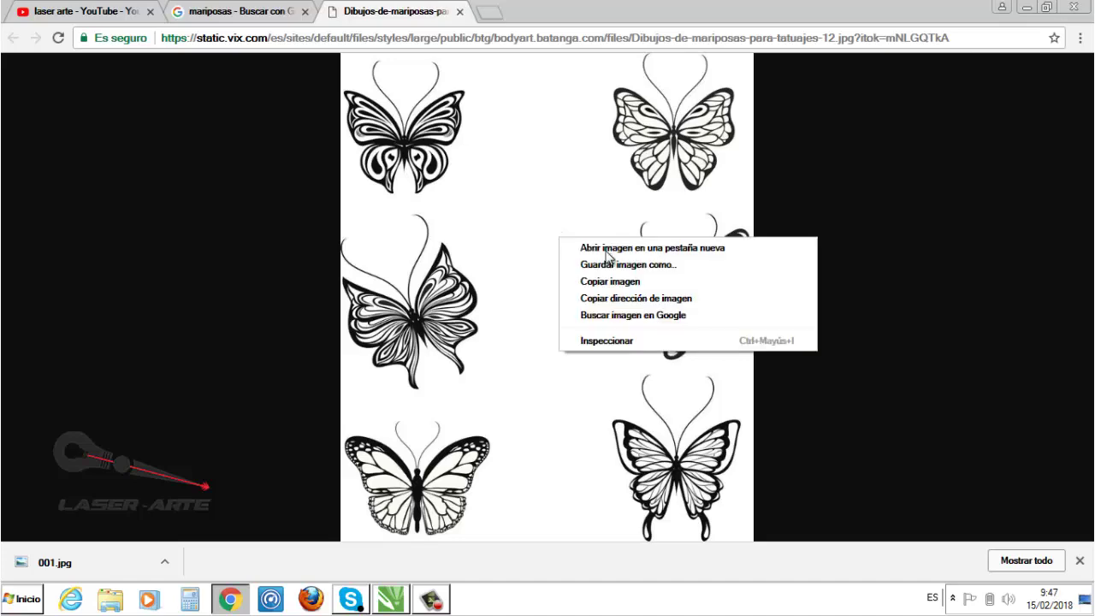
pyautogui.click(656, 272)
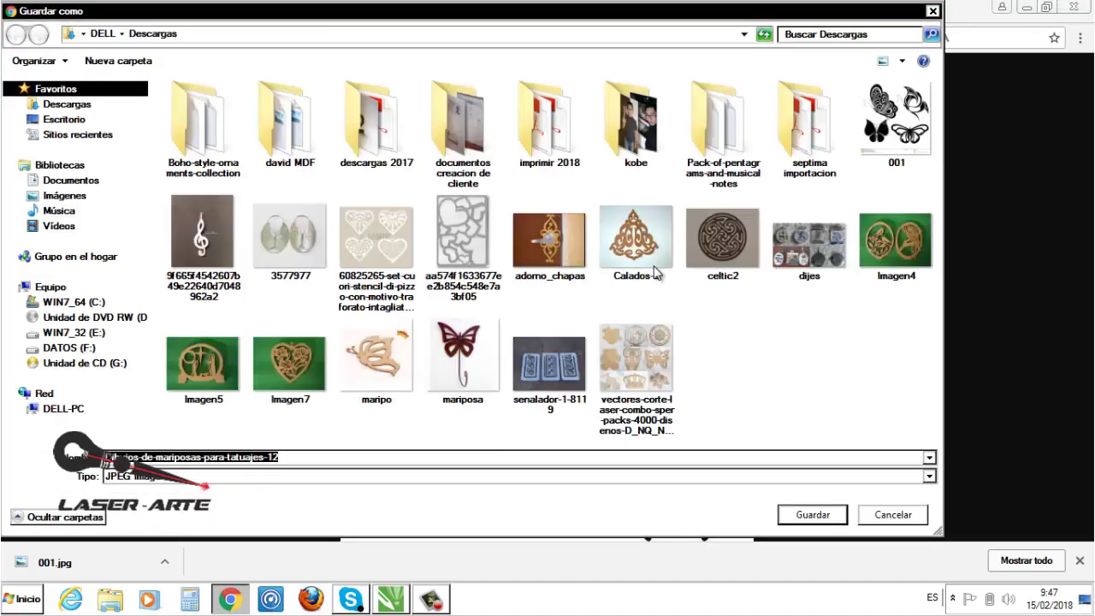
pyautogui.write('00')
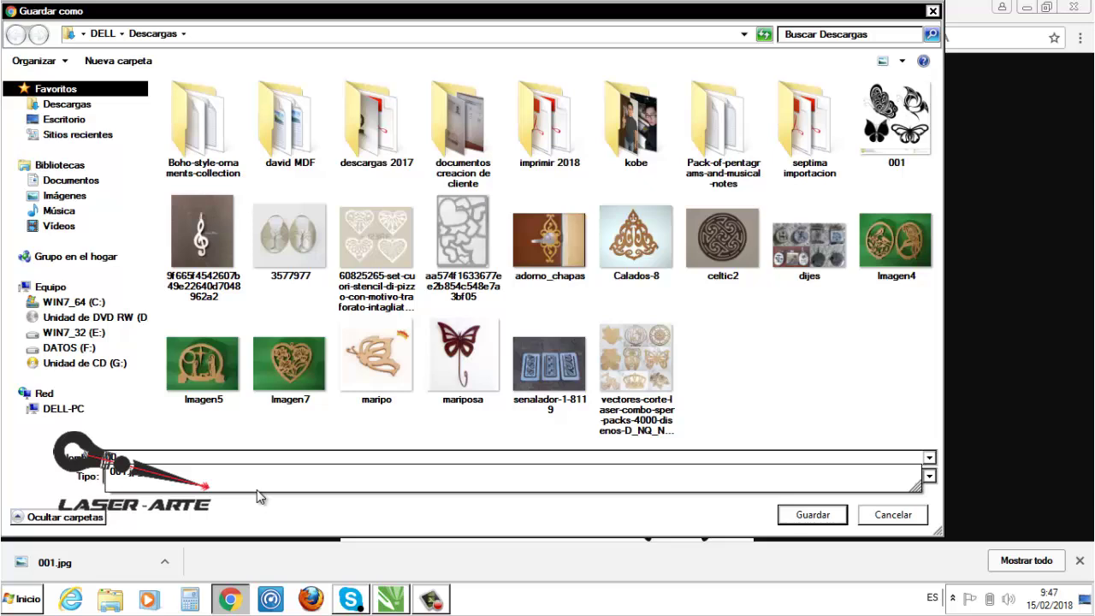
pyautogui.press('Escape')
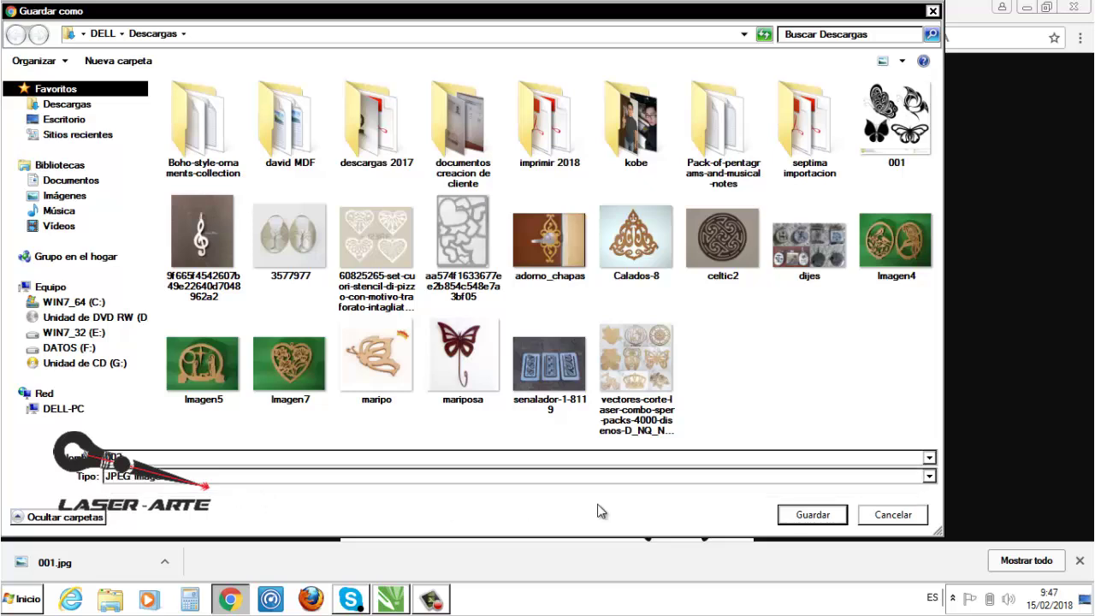
pyautogui.click(779, 513)
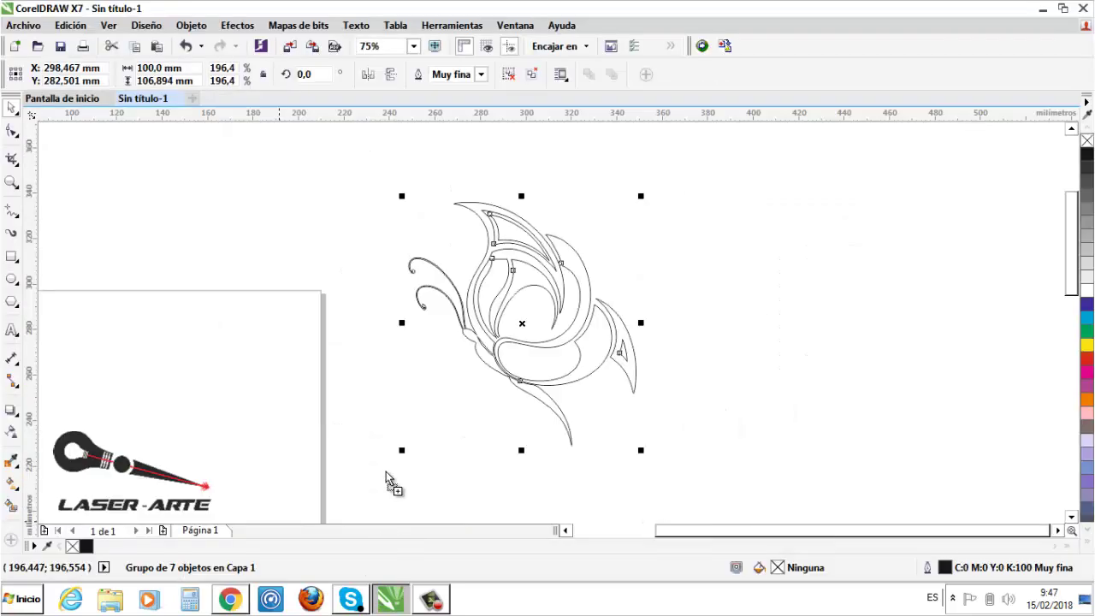
# Step: Bring the downloaded six-butterfly image into the CorelDRAW page and place it at about X 118 mm, Y 251 mm
pyautogui.moveTo(133, 376); pyautogui.dragTo(133, 376)
pyautogui.scroll(-1, 650, 302)
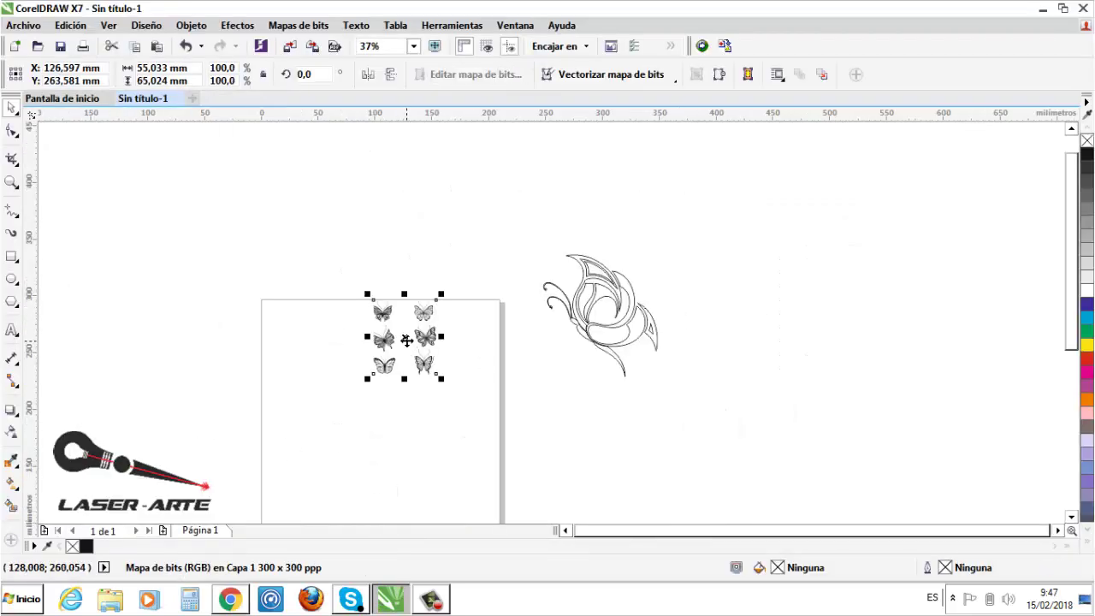
pyautogui.scroll(1, 402, 337)
pyautogui.moveTo(399, 342); pyautogui.dragTo(379, 372)
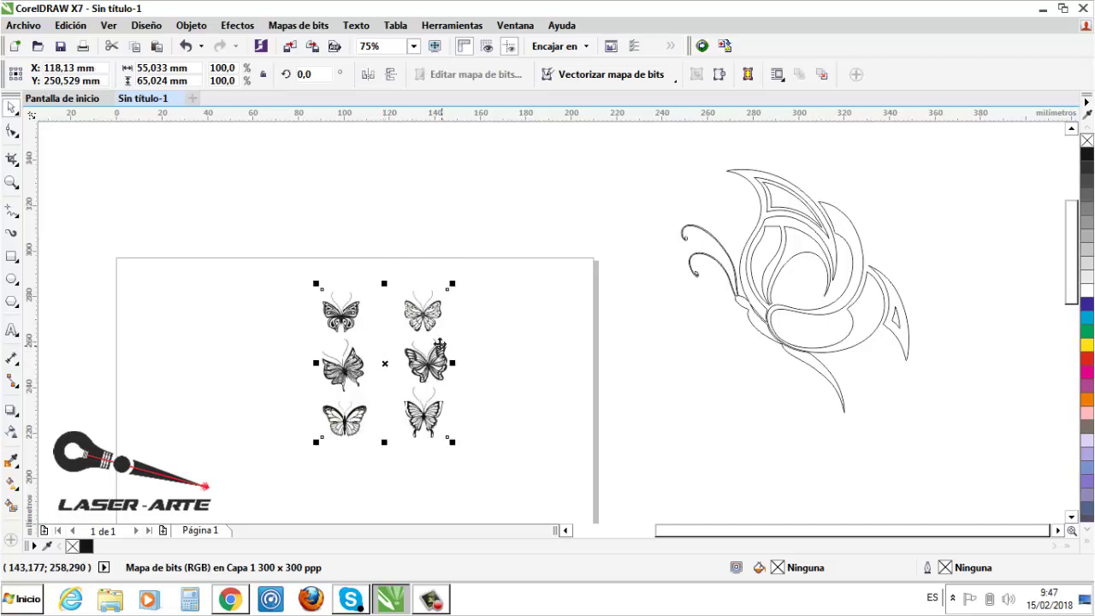
# Step: Start an outline trace of the six-butterfly bitmap with the Clipart image type and compare the preview with the original
pyautogui.scroll(1, 409, 324)
pyautogui.click(646, 75)
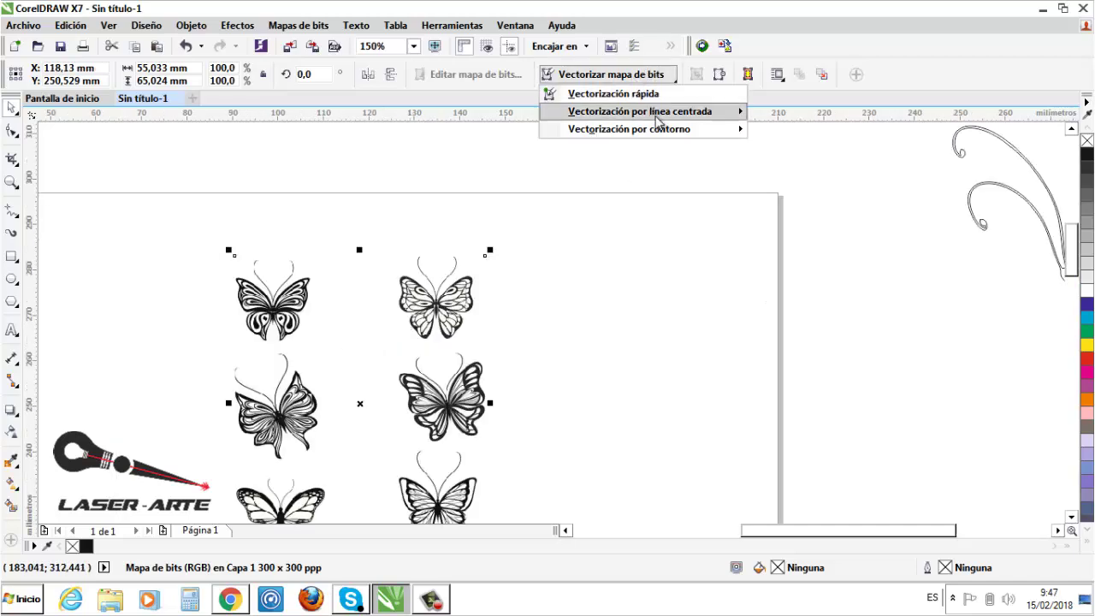
pyautogui.moveTo(661, 128)
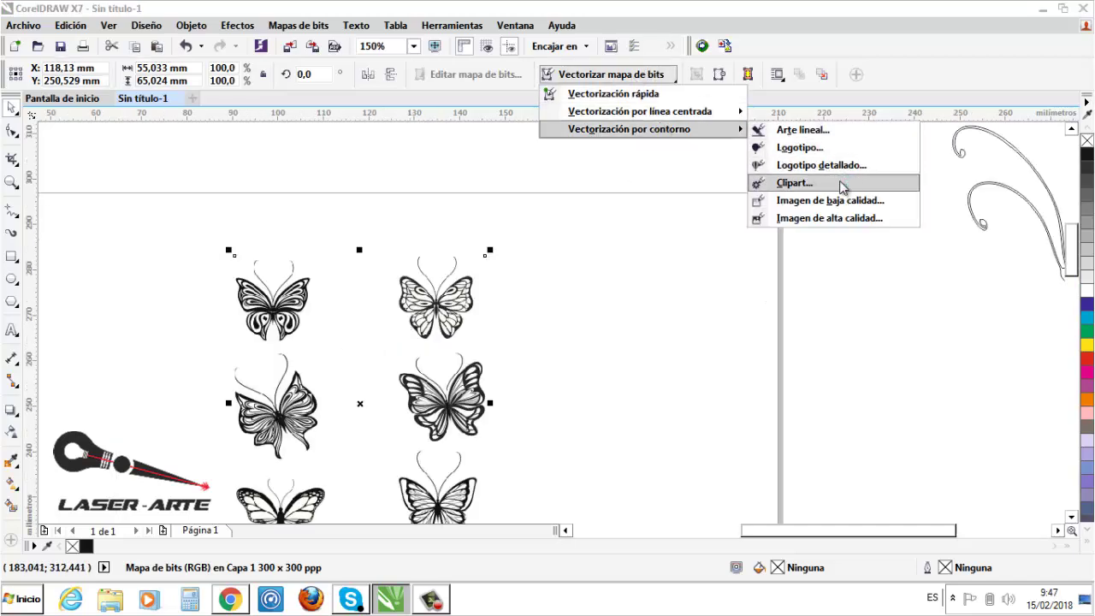
pyautogui.click(796, 183)
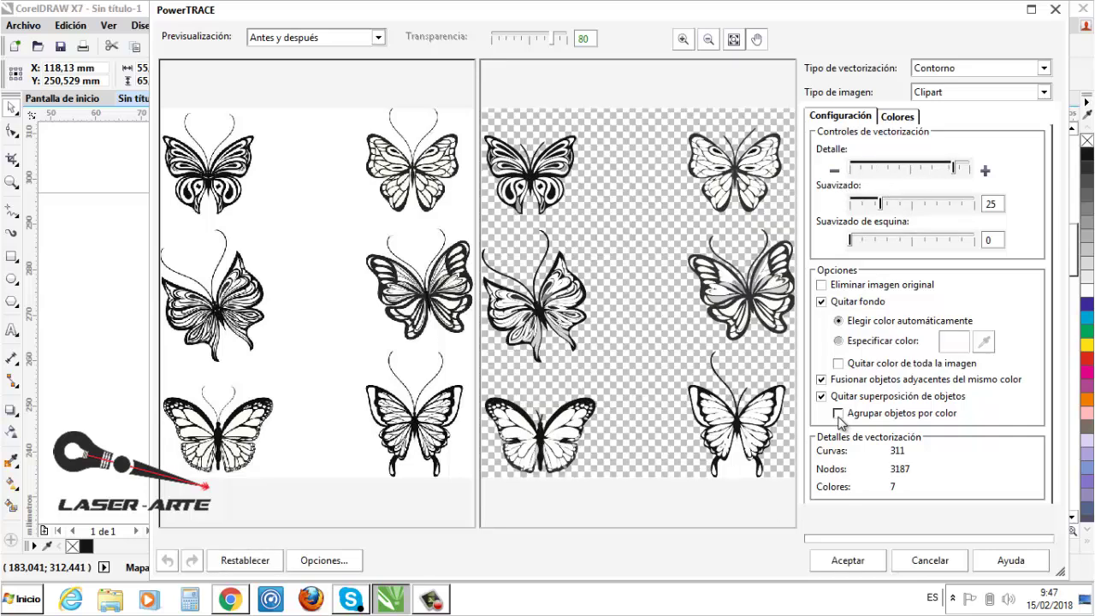
pyautogui.scroll(2, 616, 291)
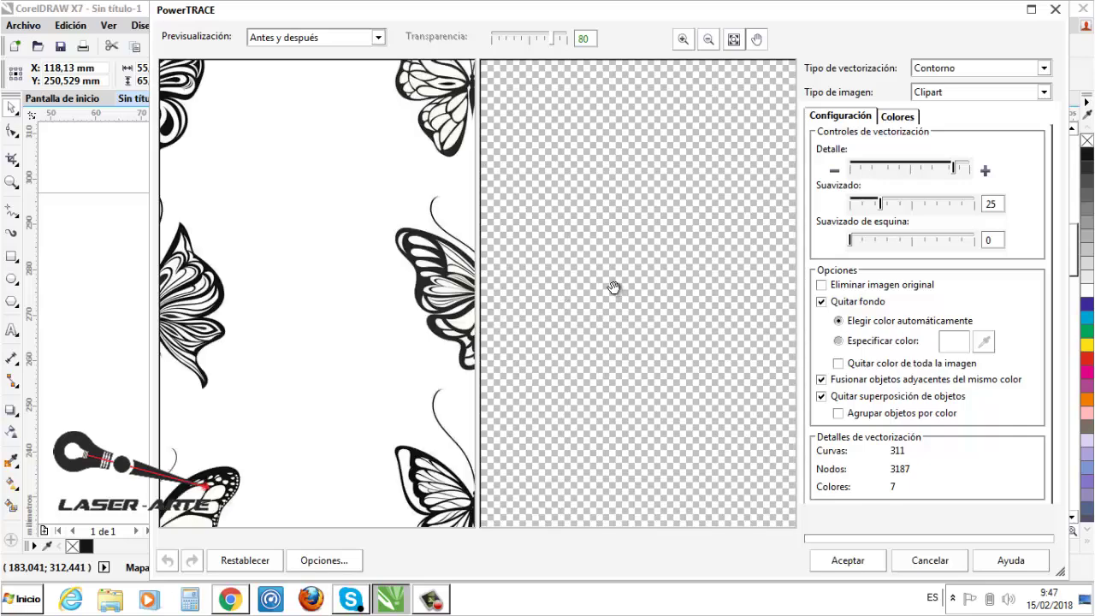
pyautogui.scroll(-2, 643, 277)
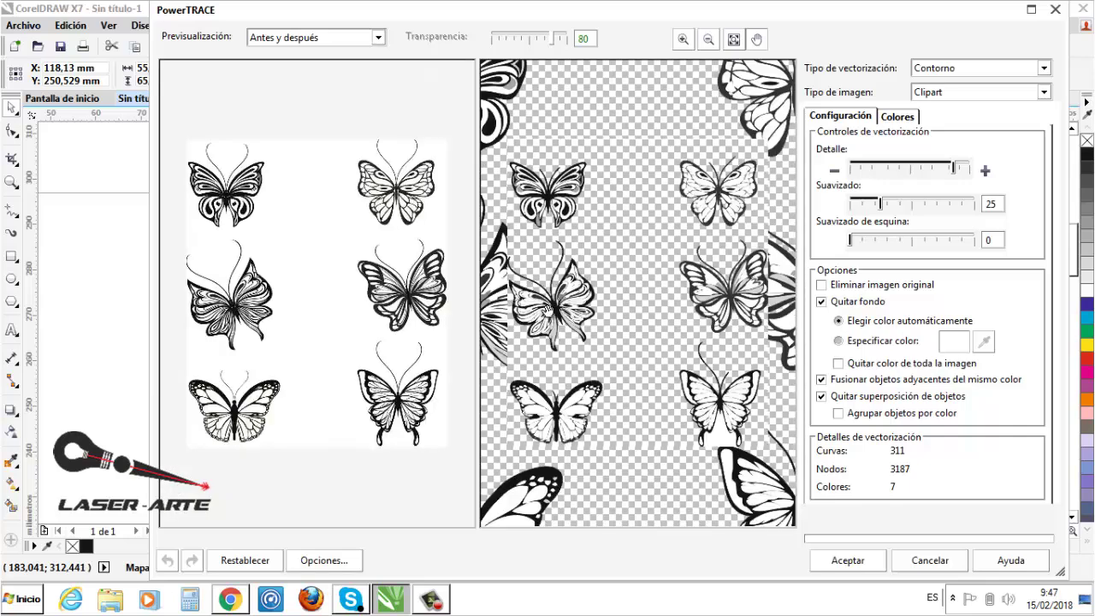
pyautogui.scroll(2, 547, 312)
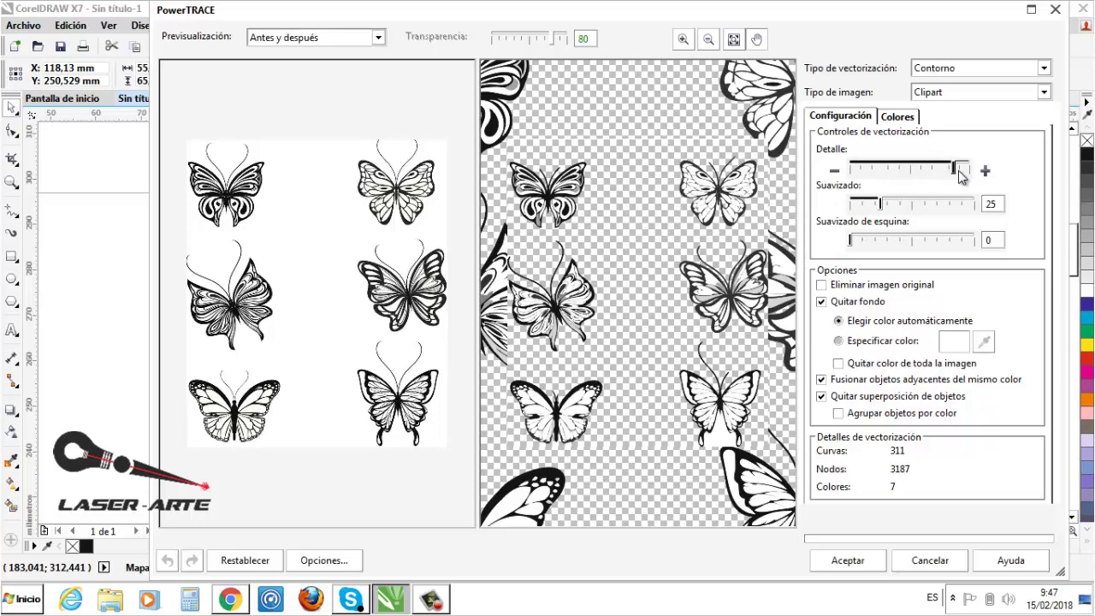
# Step: Raise the trace detail almost to its maximum and check the wing lines of the middle-left butterfly in the preview
pyautogui.moveTo(959, 174); pyautogui.dragTo(964, 173)
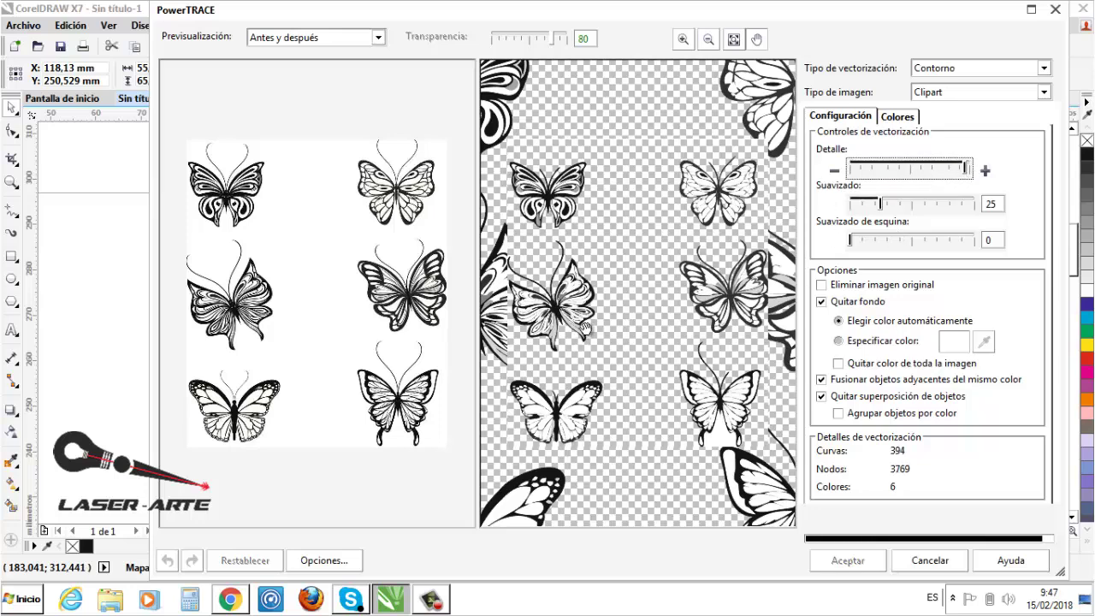
pyautogui.scroll(3, 626, 268)
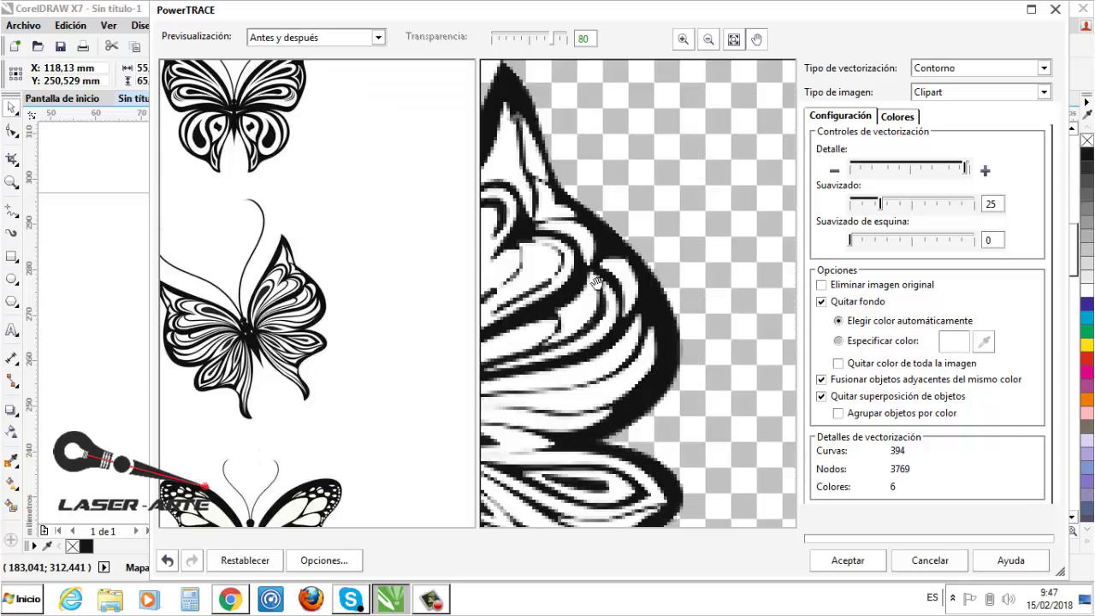
pyautogui.scroll(-2, 627, 268)
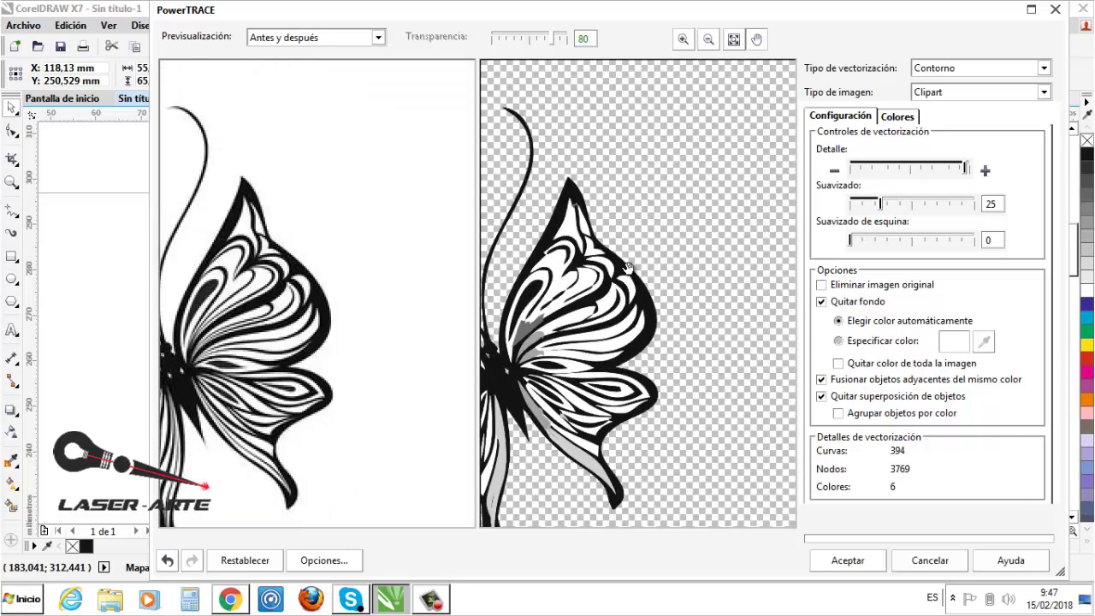
pyautogui.scroll(-2, 627, 267)
pyautogui.scroll(-2, 599, 282)
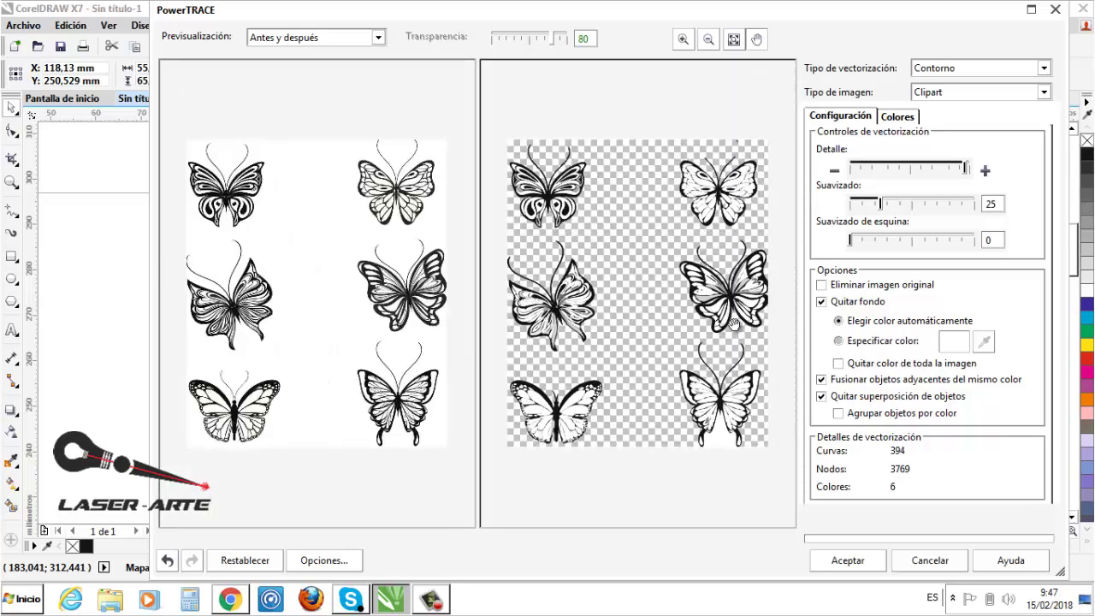
# Step: Examine the trace preview of the middle-right butterfly, comparing its wing lines and antennae with the original
pyautogui.scroll(2, 741, 425)
pyautogui.scroll(-2, 558, 334)
pyautogui.scroll(2, 751, 295)
pyautogui.scroll(-2, 744, 295)
pyautogui.scroll(2, 732, 293)
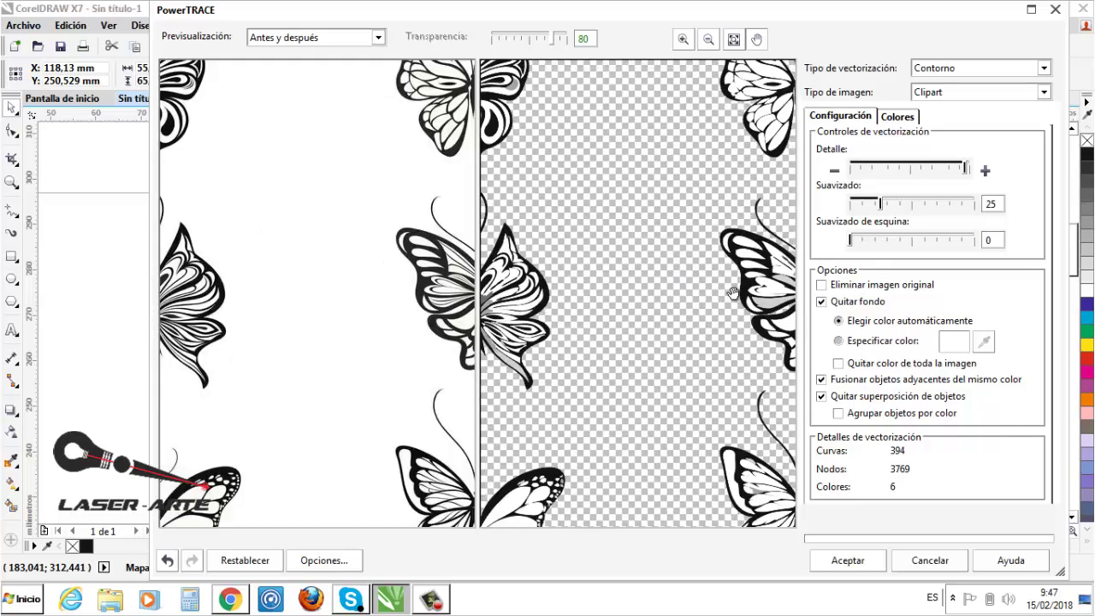
pyautogui.scroll(-2, 543, 296)
pyautogui.scroll(2, 602, 363)
pyautogui.scroll(-2, 602, 362)
pyautogui.scroll(2, 596, 367)
# Step: Lower the trace detail slightly and inspect the wing shapes of the middle-left butterfly in the preview
pyautogui.click(952, 169)
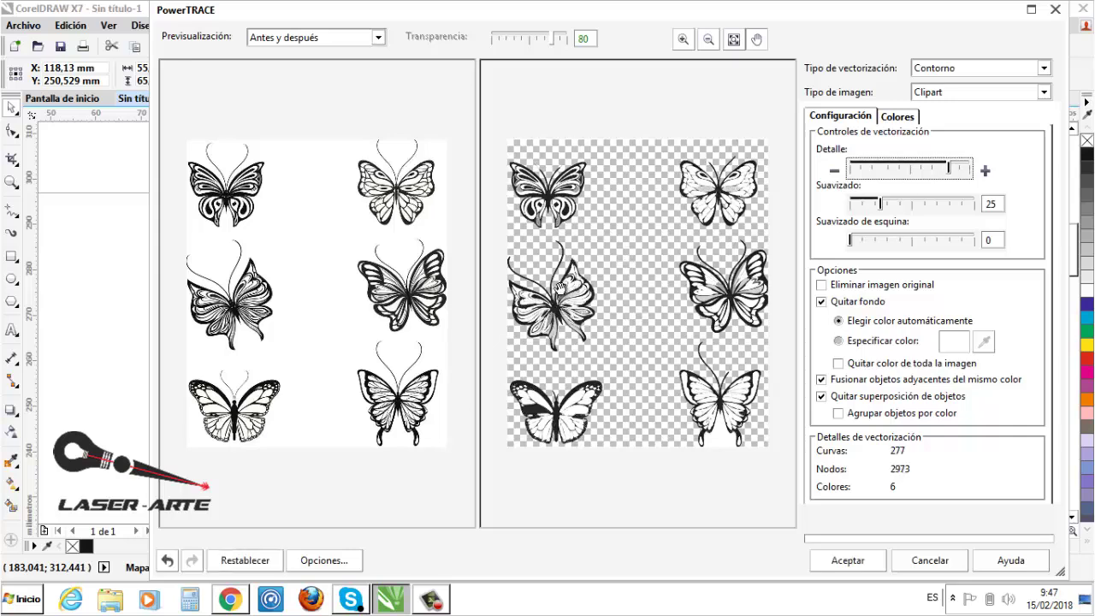
pyautogui.scroll(4, 558, 287)
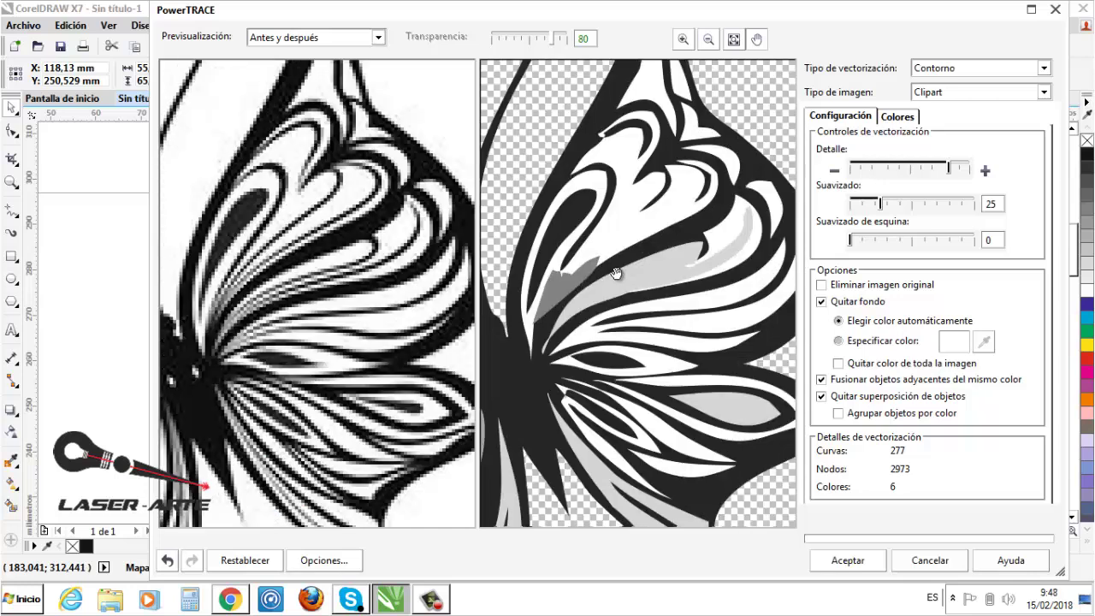
pyautogui.scroll(-3, 616, 272)
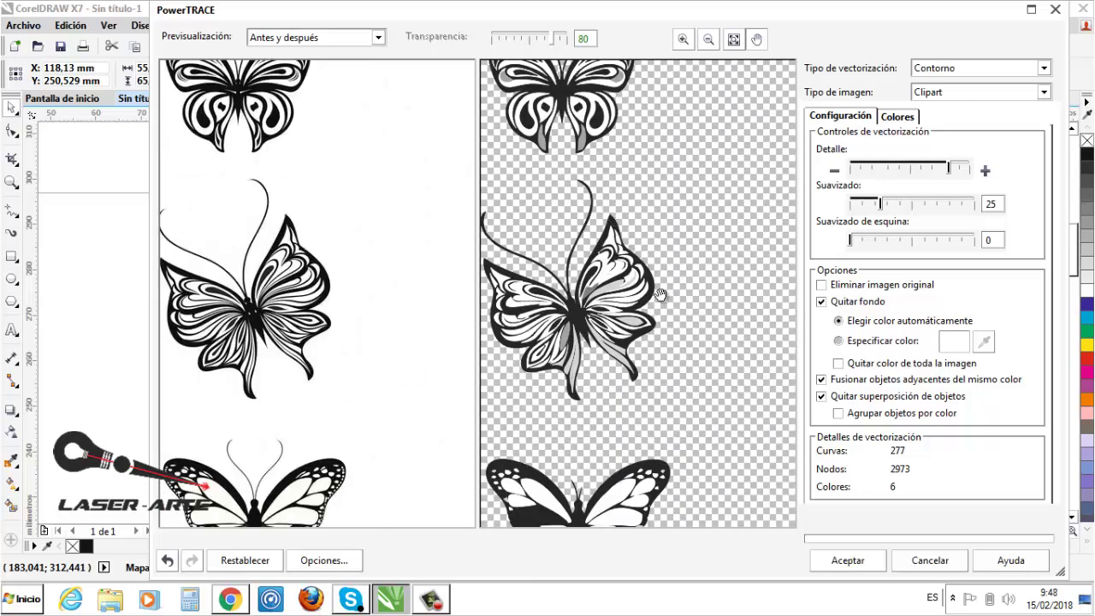
# Step: Reduce the trace detail to about a quarter of its range and inspect how the simplified butterflies look in the preview
pyautogui.moveTo(946, 170); pyautogui.dragTo(855, 169)
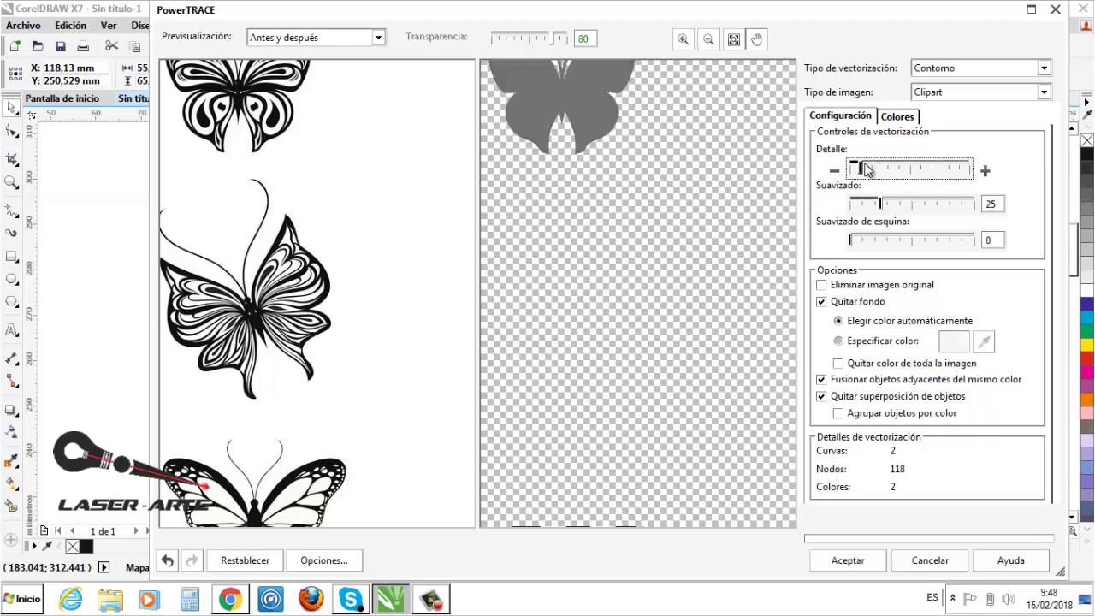
pyautogui.click(889, 171)
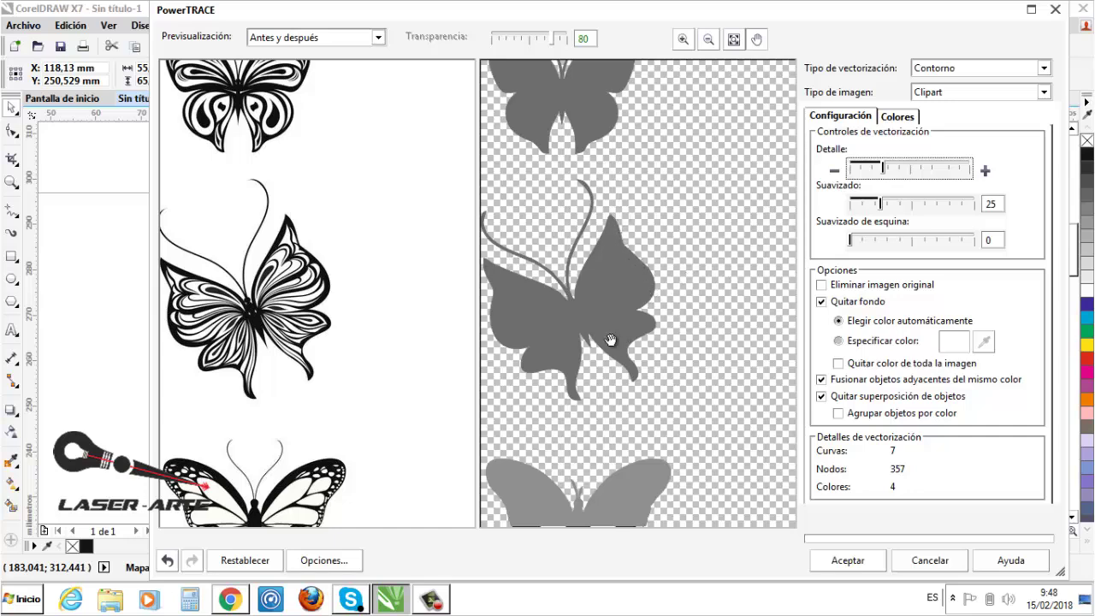
pyautogui.moveTo(610, 341); pyautogui.dragTo(641, 245)
pyautogui.scroll(-3, 638, 272)
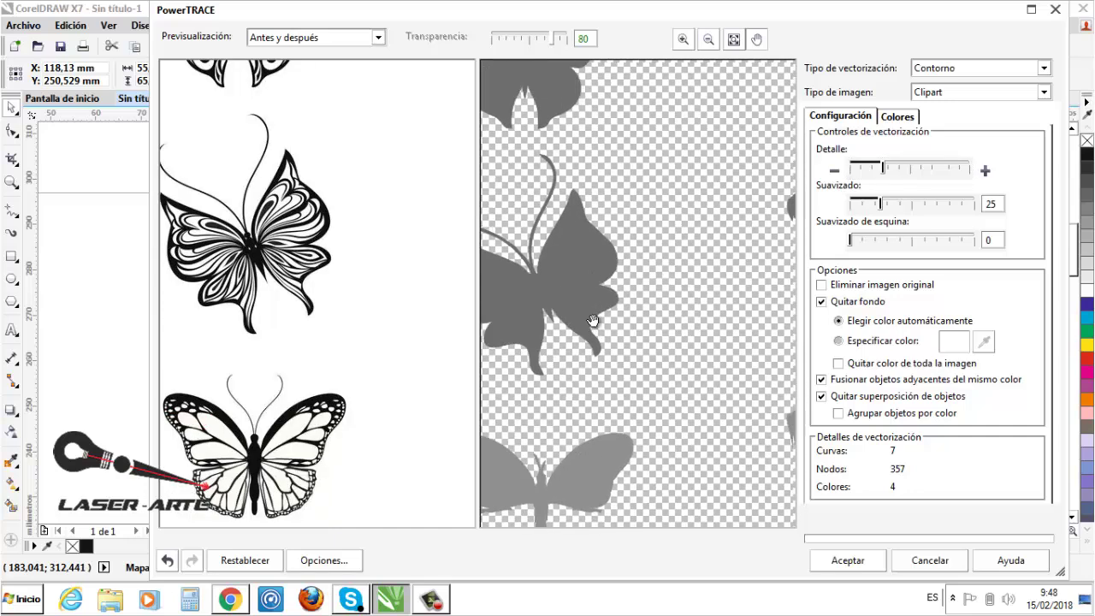
pyautogui.scroll(5, 672, 244)
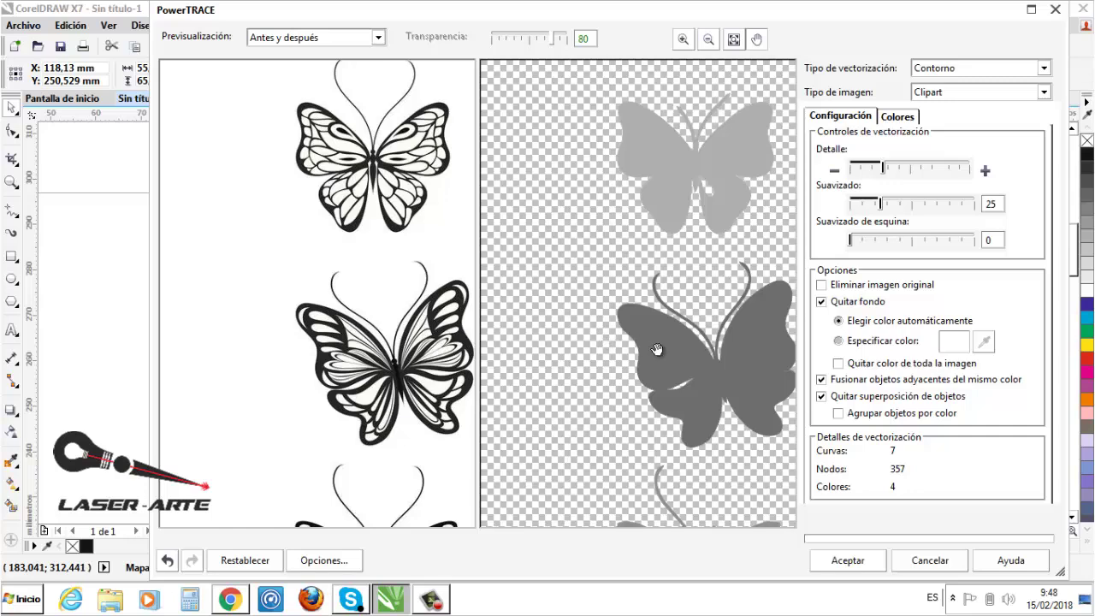
pyautogui.moveTo(656, 349); pyautogui.dragTo(693, 289)
pyautogui.moveTo(596, 346); pyautogui.dragTo(596, 253)
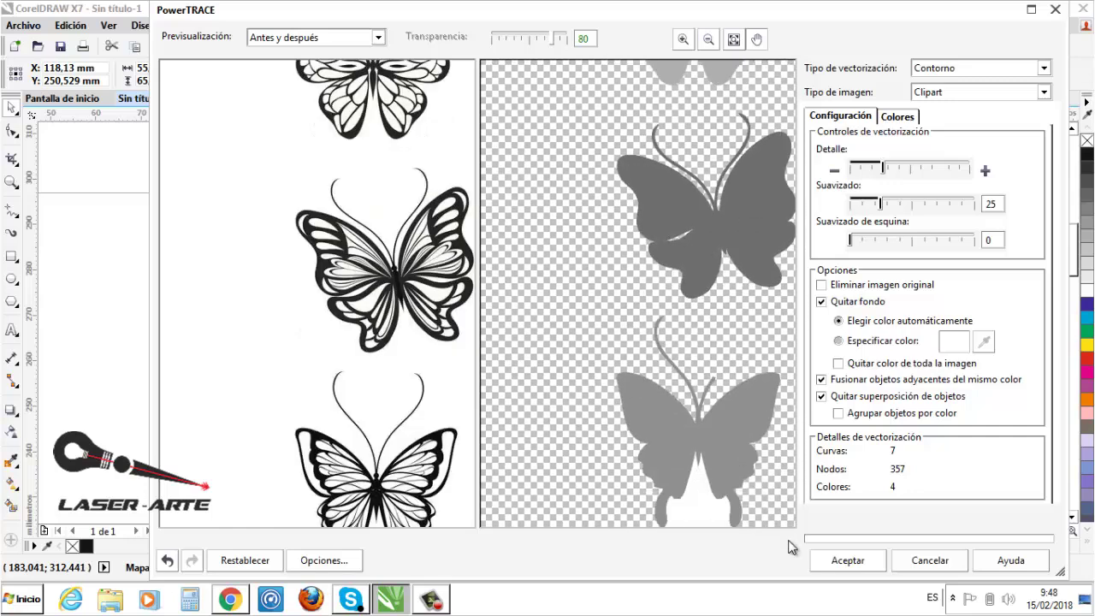
pyautogui.scroll(-2, 638, 379)
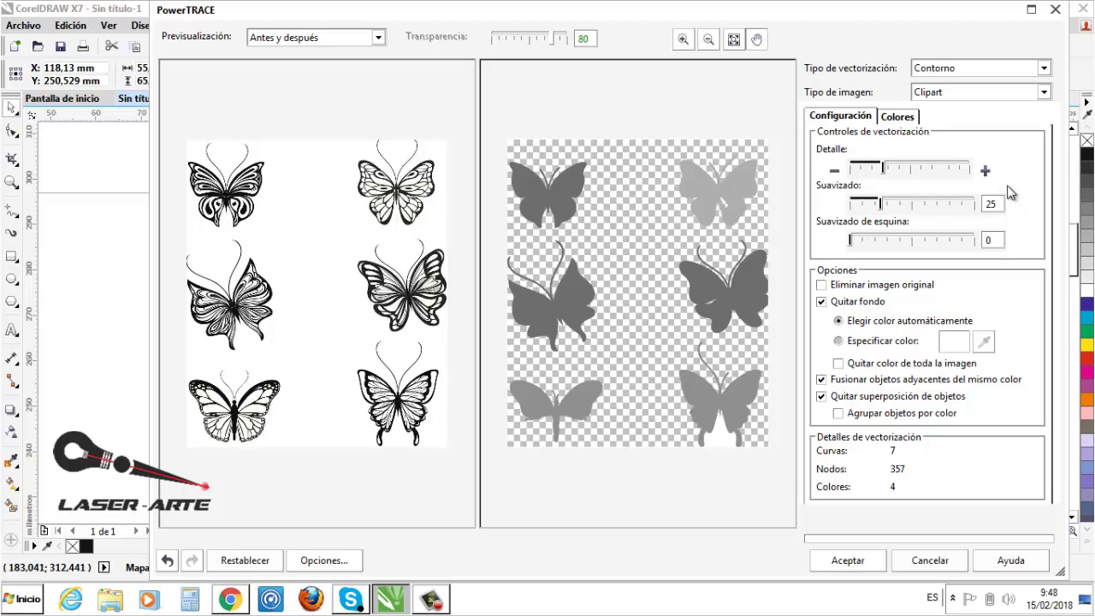
# Step: Raise the trace detail back to a high level, just below the maximum, and accept the trace after checking the upper-right butterfly
pyautogui.click(888, 170)
pyautogui.moveTo(888, 169); pyautogui.dragTo(962, 170)
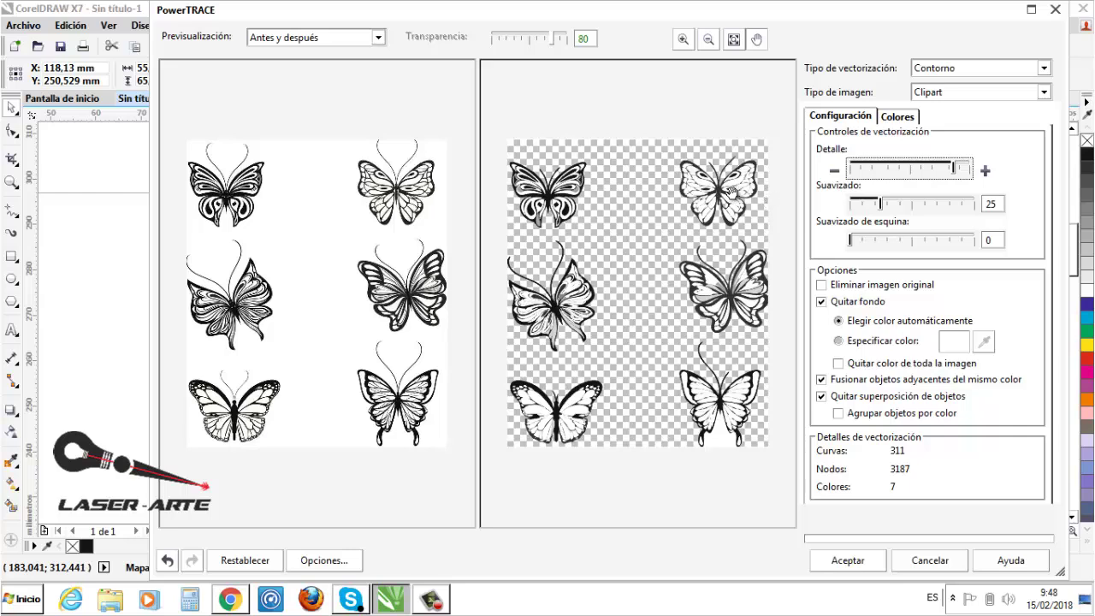
pyautogui.moveTo(640, 247); pyautogui.dragTo(559, 379)
pyautogui.moveTo(672, 218); pyautogui.dragTo(508, 407)
pyautogui.moveTo(634, 293); pyautogui.dragTo(650, 337)
pyautogui.moveTo(667, 244); pyautogui.dragTo(675, 280)
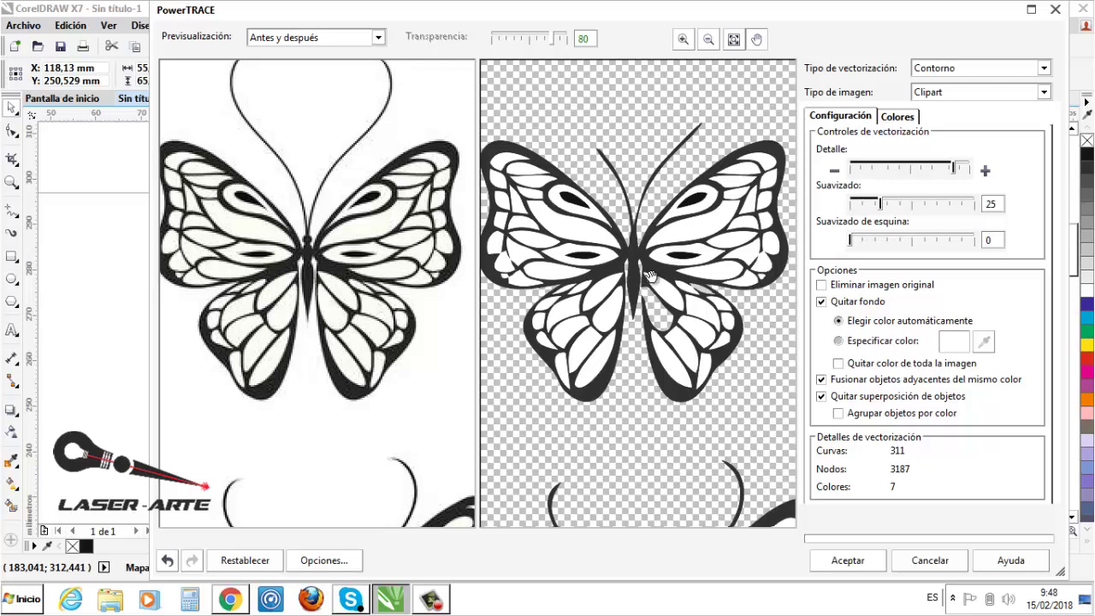
pyautogui.scroll(-2, 643, 276)
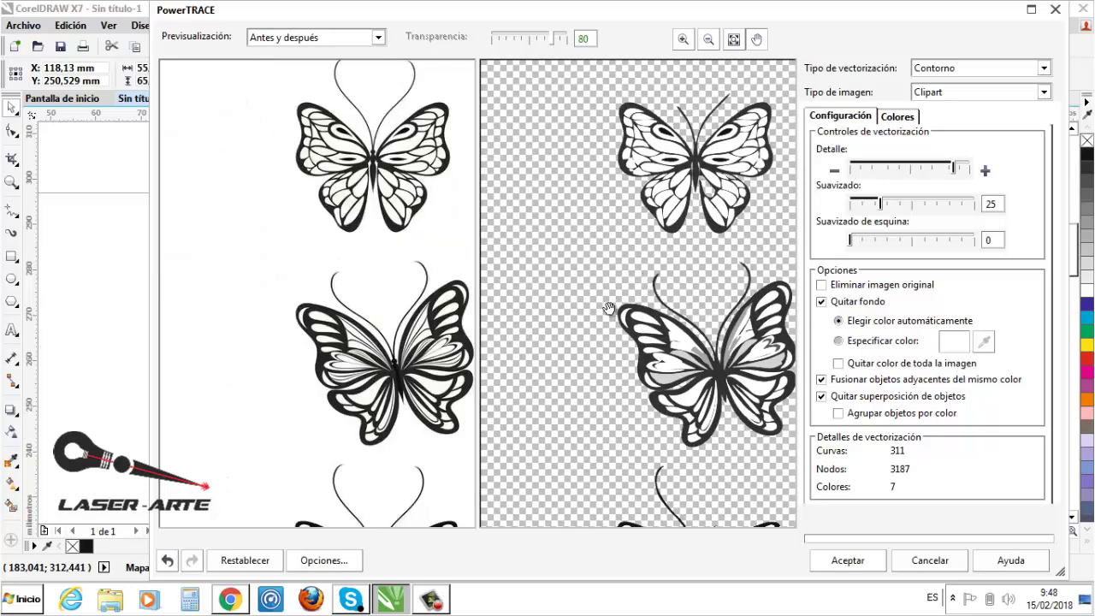
pyautogui.scroll(-2, 610, 309)
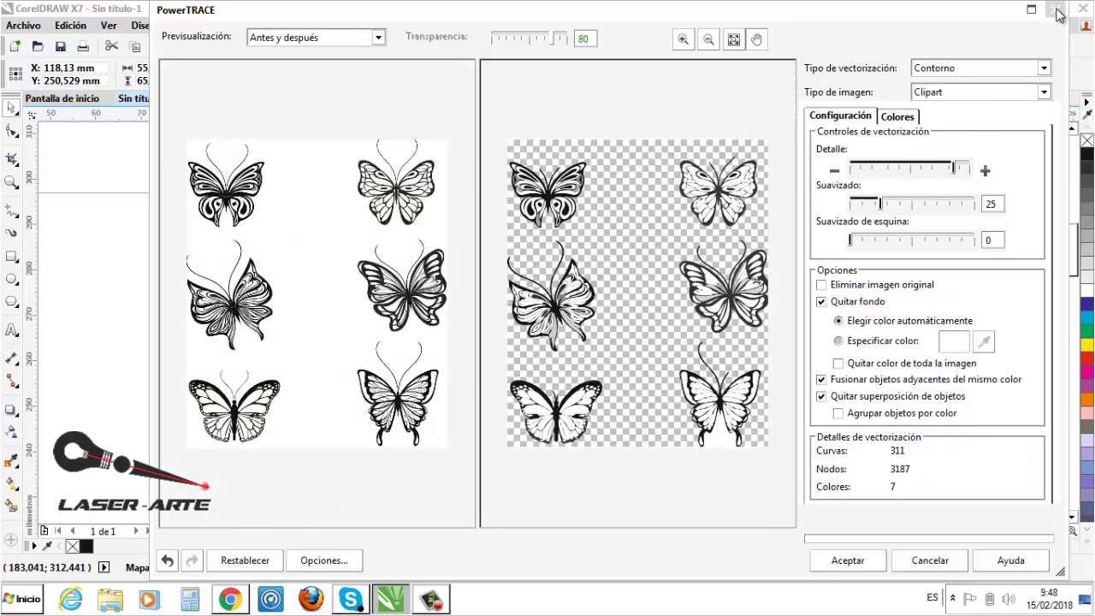
pyautogui.click(845, 561)
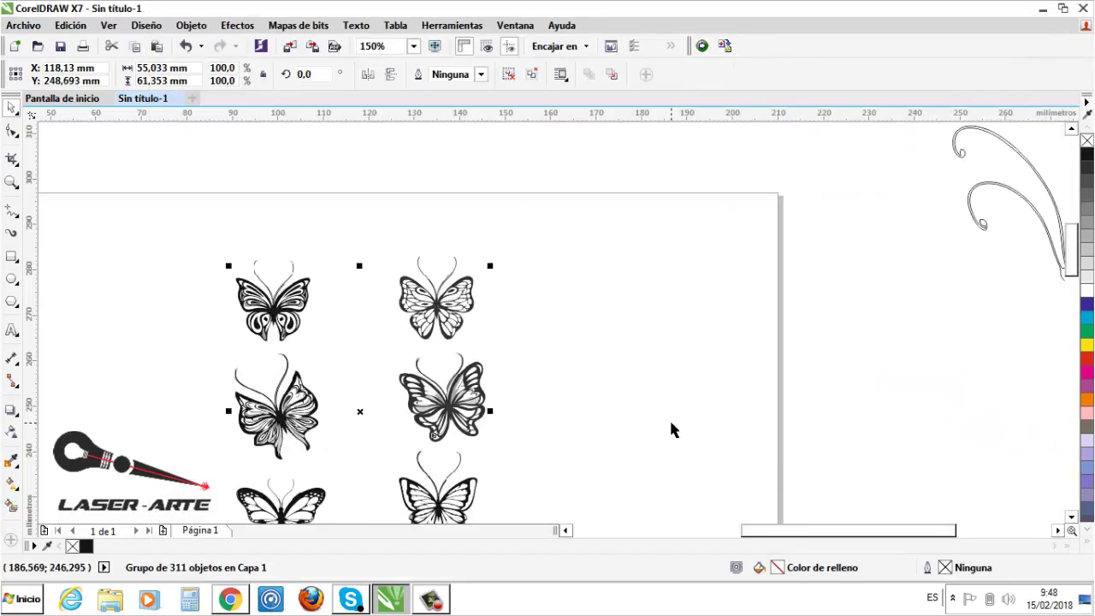
# Step: Move the traced group clear of the original bitmap to about X 198 mm, Y 256 mm and ungroup it
pyautogui.click(513, 330)
pyautogui.moveTo(417, 321); pyautogui.dragTo(773, 272)
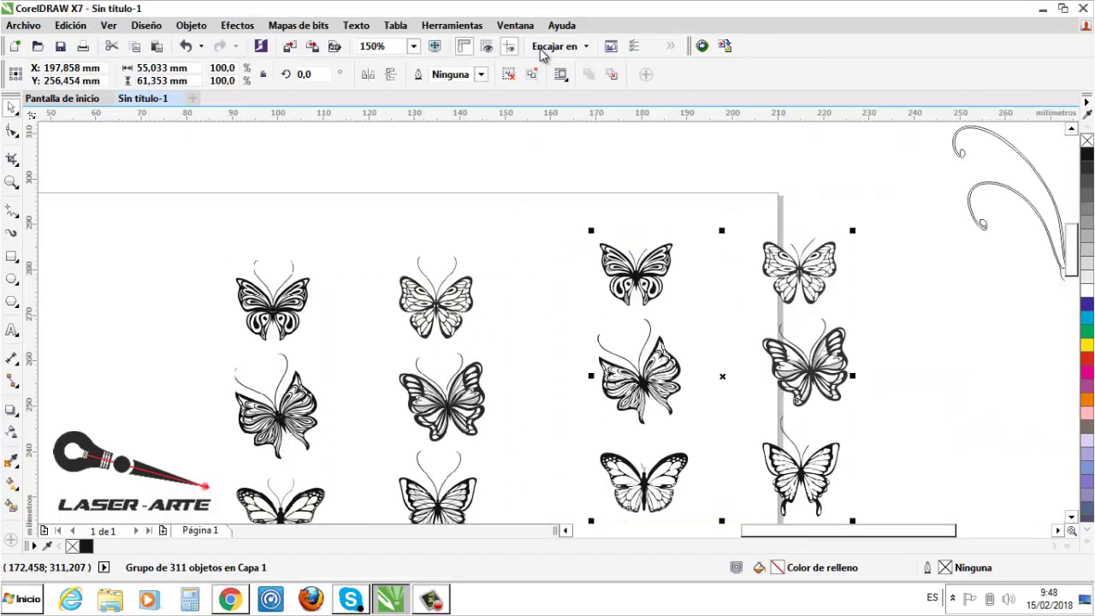
pyautogui.click(508, 74)
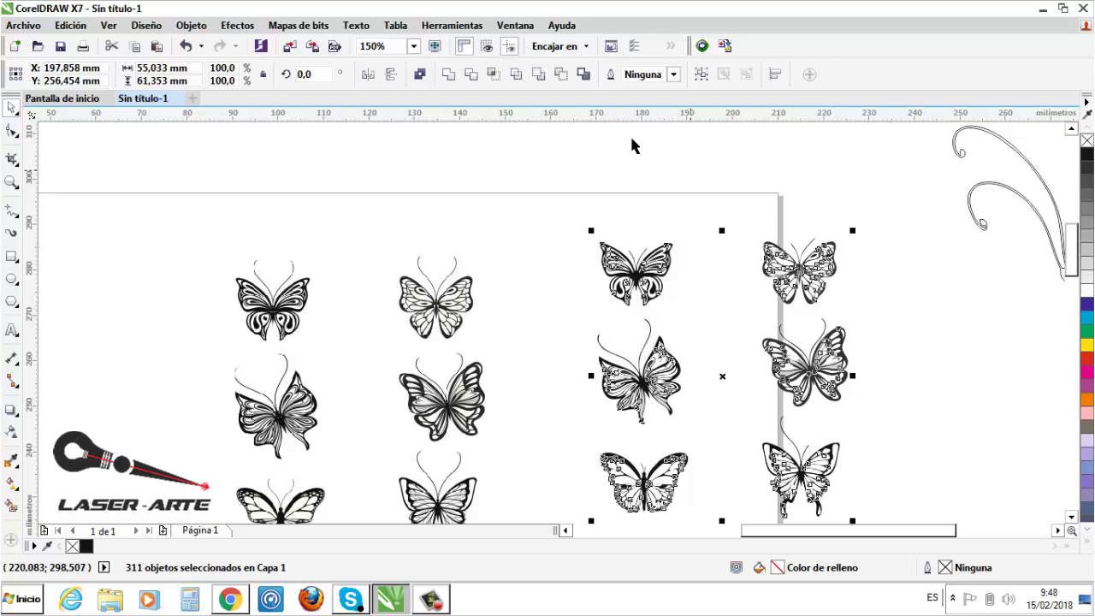
# Step: Select all the pieces of each of the two top traced butterflies in turn and move each butterfly upwards, apart from the others
pyautogui.moveTo(899, 208); pyautogui.dragTo(744, 310)
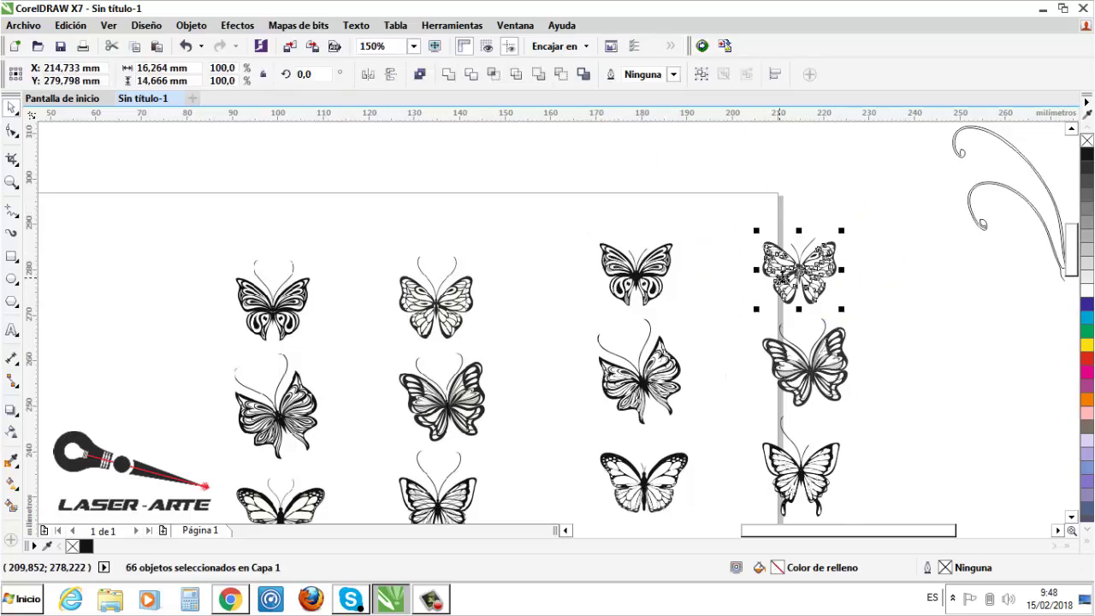
pyautogui.moveTo(805, 219); pyautogui.dragTo(823, 163)
pyautogui.moveTo(693, 213); pyautogui.dragTo(553, 321)
pyautogui.moveTo(636, 278); pyautogui.dragTo(637, 222)
# Step: Separate the two middle traced butterflies by moving each one up and to the right, the left one to about X 201 mm, Y 272 mm
pyautogui.moveTo(904, 305); pyautogui.dragTo(752, 412)
pyautogui.moveTo(825, 342); pyautogui.dragTo(938, 295)
pyautogui.moveTo(726, 288); pyautogui.dragTo(547, 432)
pyautogui.moveTo(635, 386); pyautogui.dragTo(733, 320)
# Step: Separate the two bottom traced butterflies by moving each one up and to the right, the left one to about X 200 mm, Y 244 mm
pyautogui.scroll(-4, 716, 416)
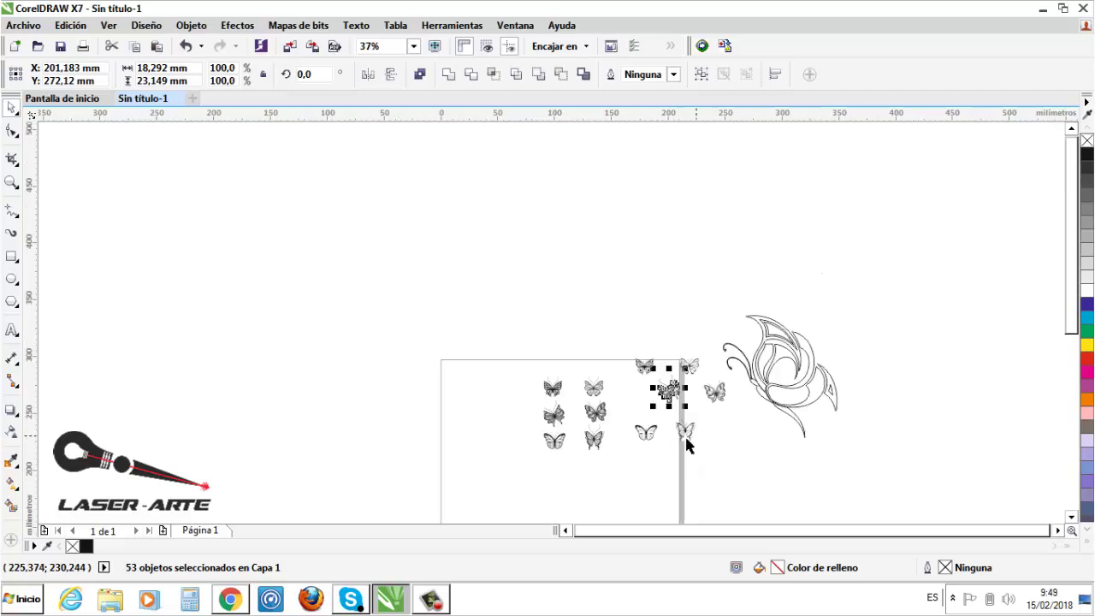
pyautogui.scroll(2, 684, 435)
pyautogui.scroll(2, 714, 395)
pyautogui.moveTo(733, 371); pyautogui.dragTo(611, 481)
pyautogui.moveTo(667, 444); pyautogui.dragTo(778, 406)
pyautogui.moveTo(618, 395); pyautogui.dragTo(408, 504)
pyautogui.moveTo(506, 451); pyautogui.dragTo(594, 406)
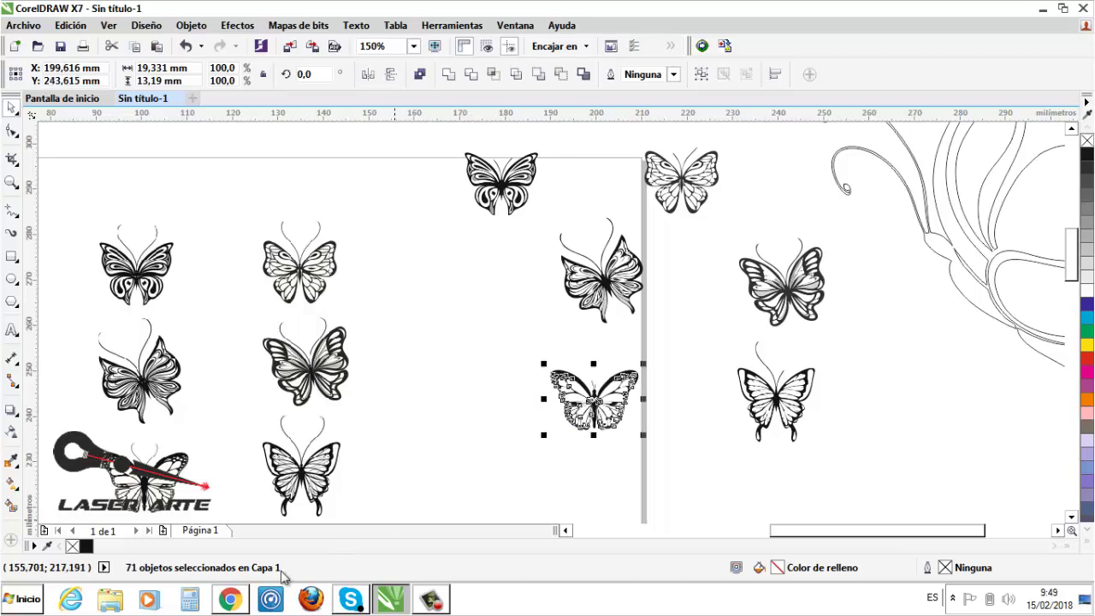
# Step: Switch to Chrome, close the six-butterfly image tab and its enlarged preview, and return to the start of the mariposas image results
pyautogui.click(230, 601)
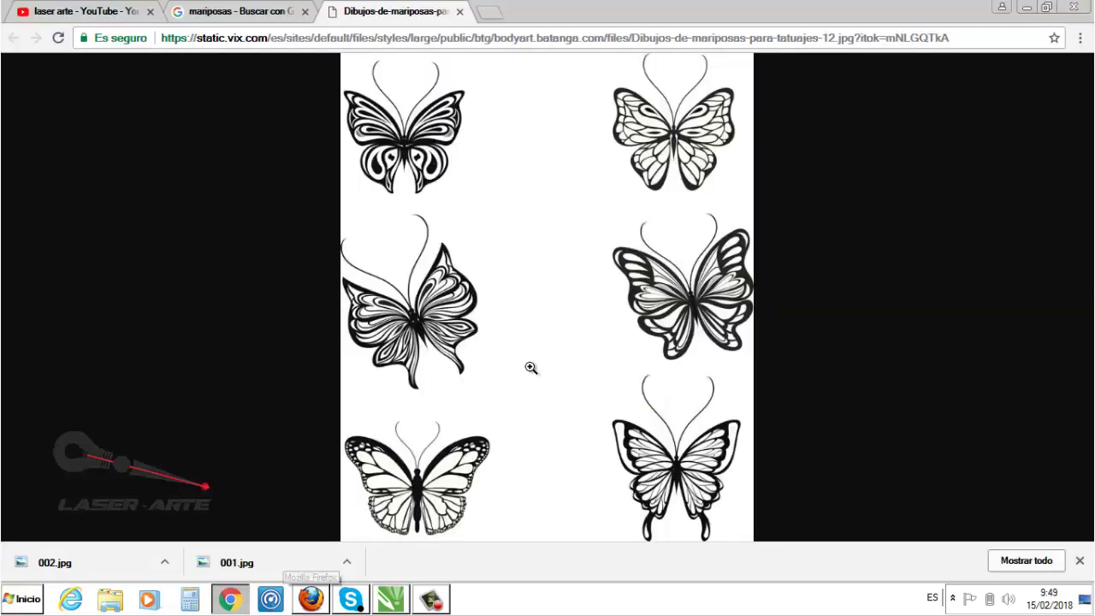
pyautogui.click(460, 12)
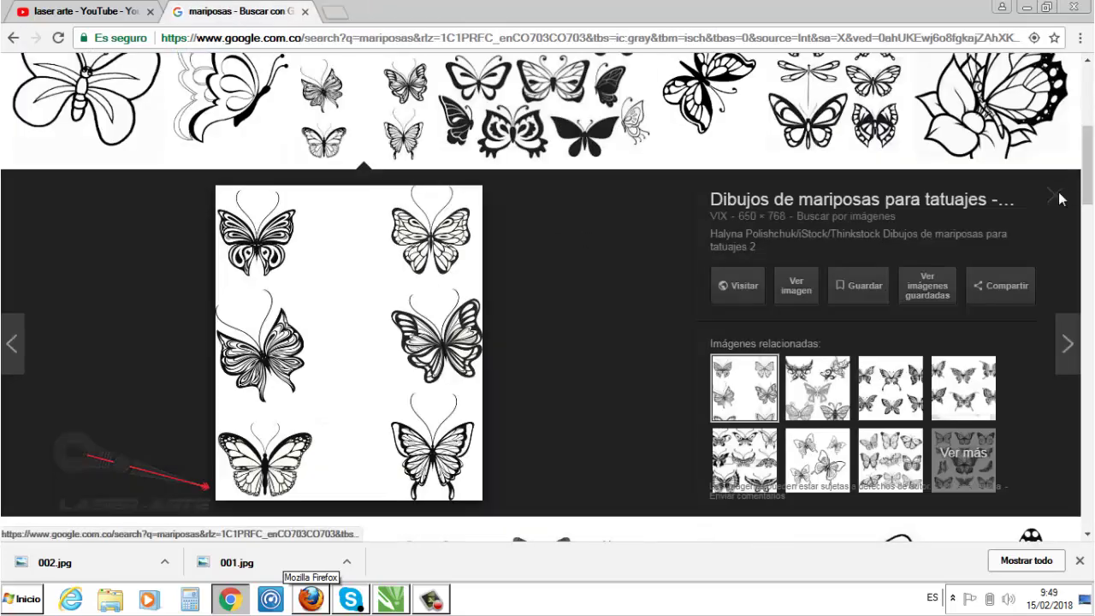
pyautogui.press('Escape')
pyautogui.moveTo(1085, 166); pyautogui.dragTo(1088, 94)
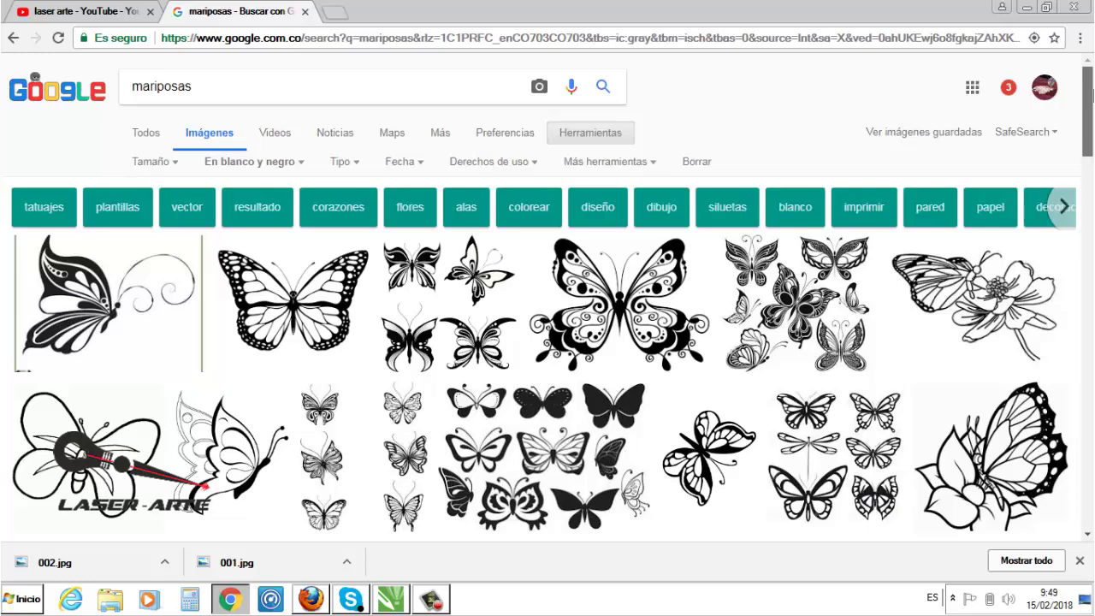
# Step: Switch to CorelDRAW and delete the original six-butterfly bitmap from the page
pyautogui.click(408, 603)
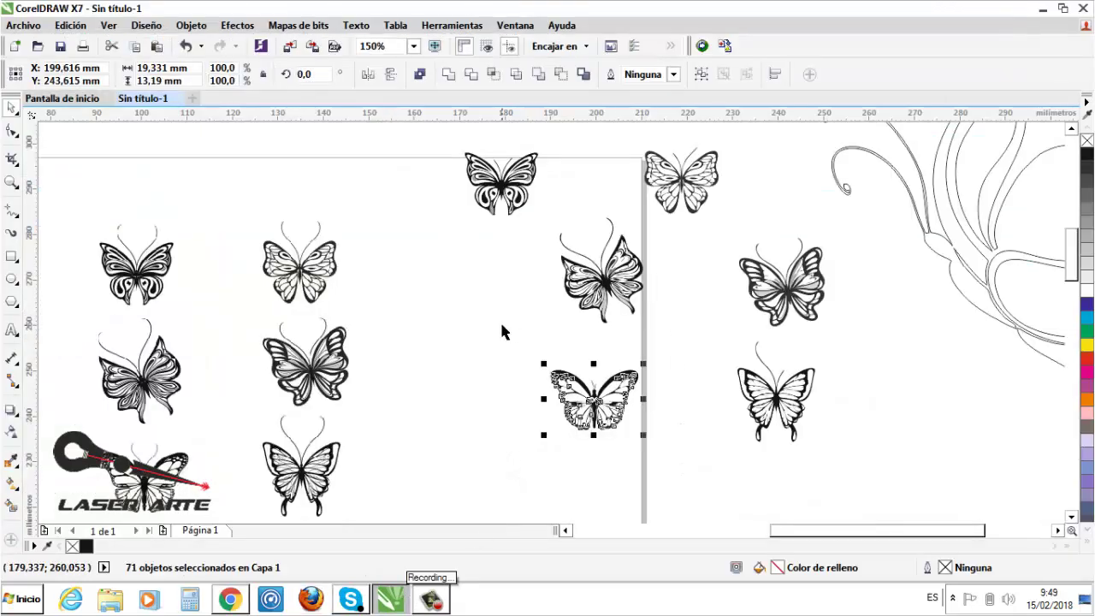
pyautogui.scroll(-1, 501, 331)
pyautogui.click(394, 340)
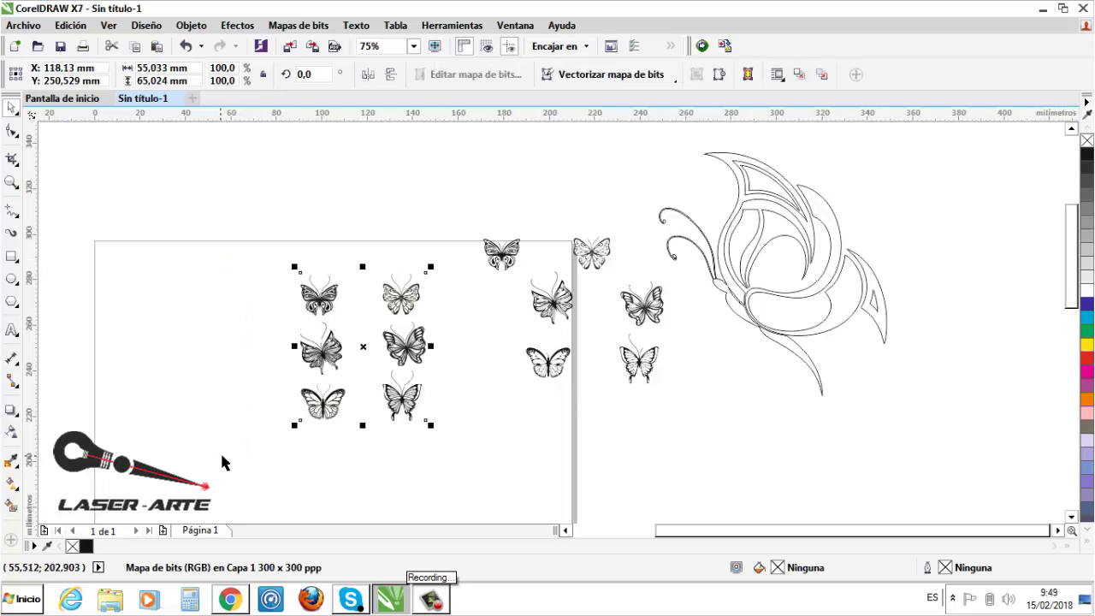
pyautogui.press('Delete')
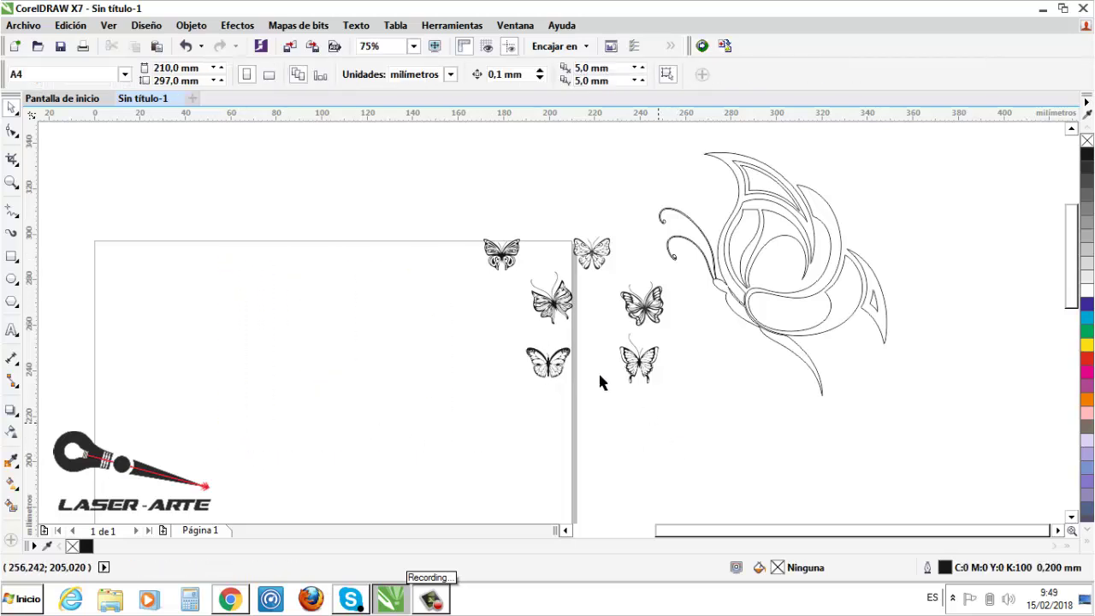
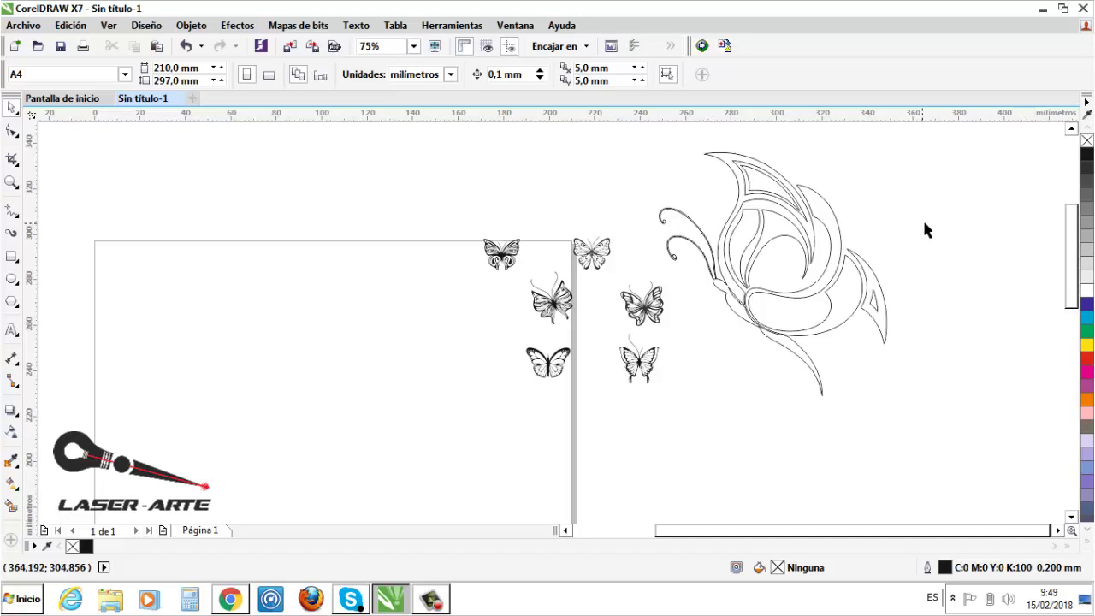
# Step: Select all the pieces of the six small traced butterflies and move them together into the upper-left area of the page
pyautogui.moveTo(1071, 275)
pyautogui.mouseDown()
pyautogui.moveTo(1082, 261)
pyautogui.moveTo(1083, 281)
pyautogui.moveTo(1083, 271)
pyautogui.mouseUp()
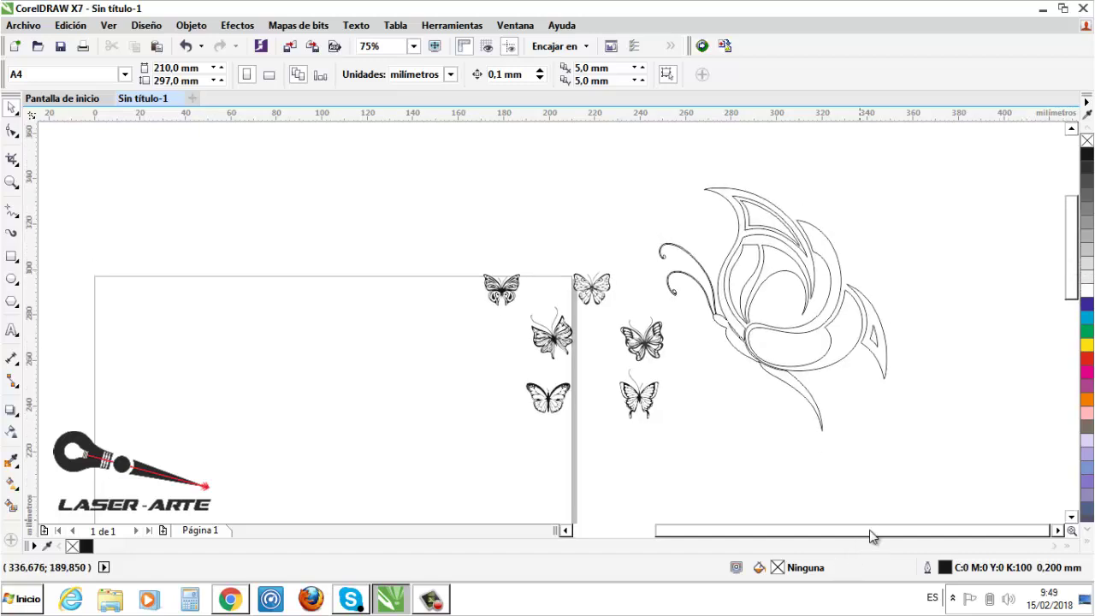
pyautogui.hscroll(-2, 872, 532)
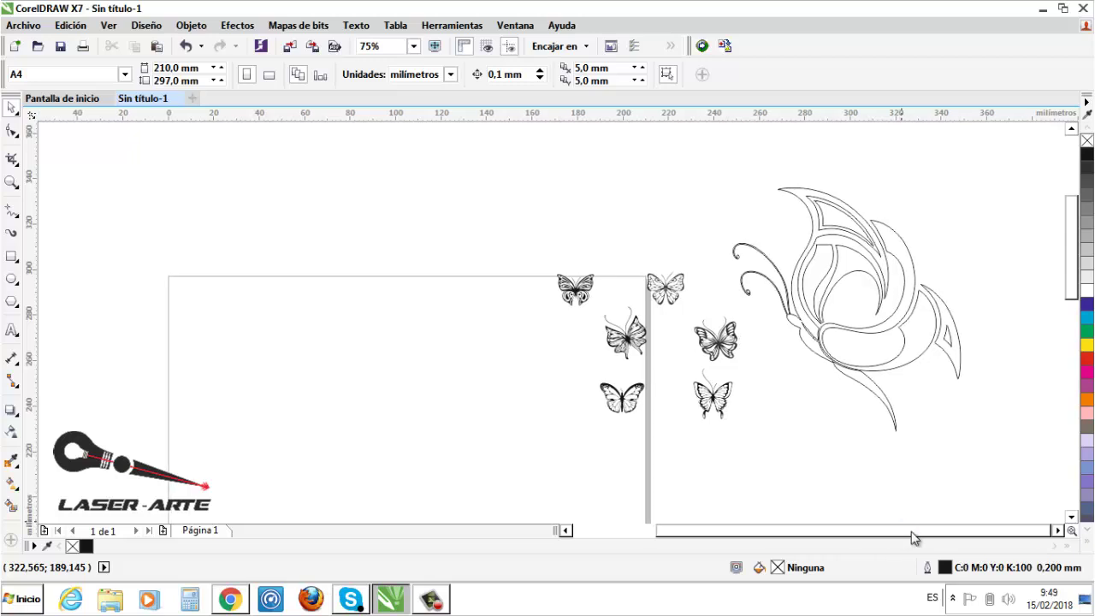
pyautogui.moveTo(1076, 271)
pyautogui.mouseDown()
pyautogui.moveTo(1075, 282)
pyautogui.moveTo(1075, 271)
pyautogui.mouseUp()
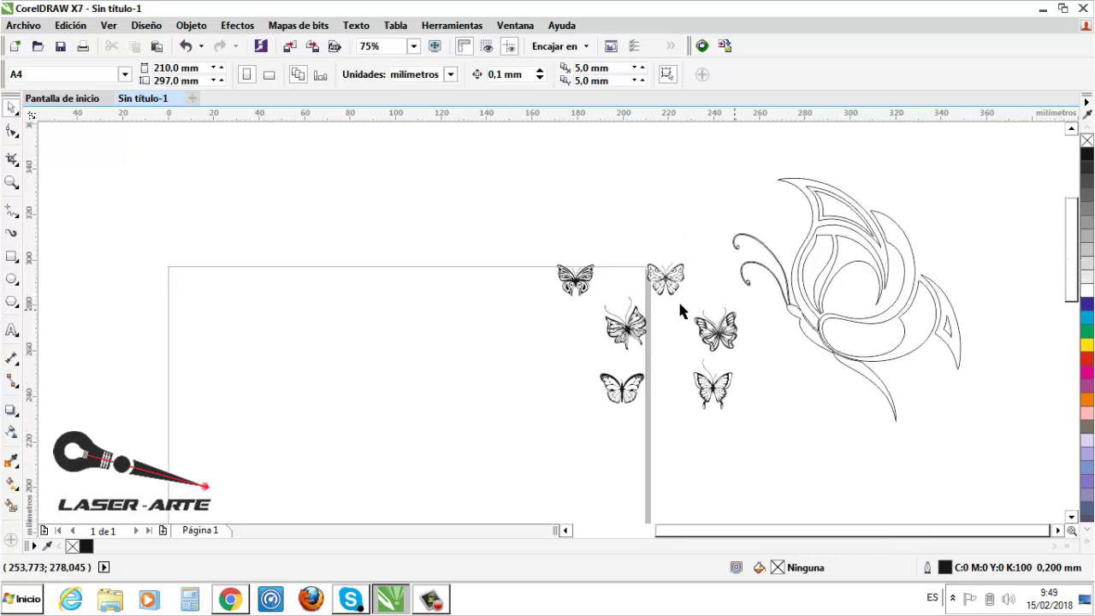
pyautogui.moveTo(592, 308); pyautogui.dragTo(744, 437)
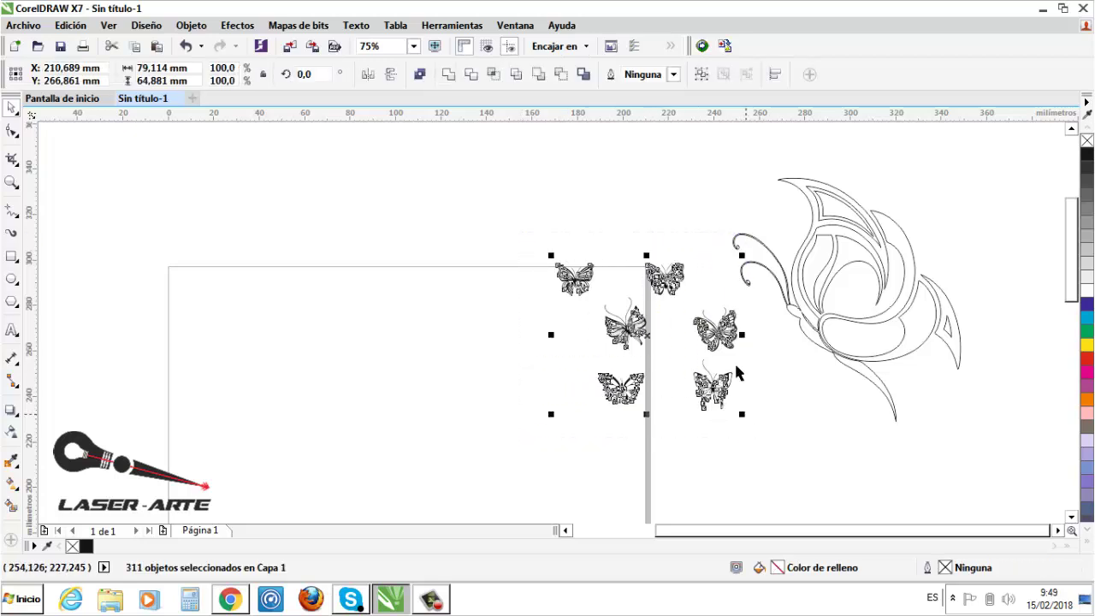
pyautogui.moveTo(733, 313); pyautogui.dragTo(347, 343)
pyautogui.click(189, 272)
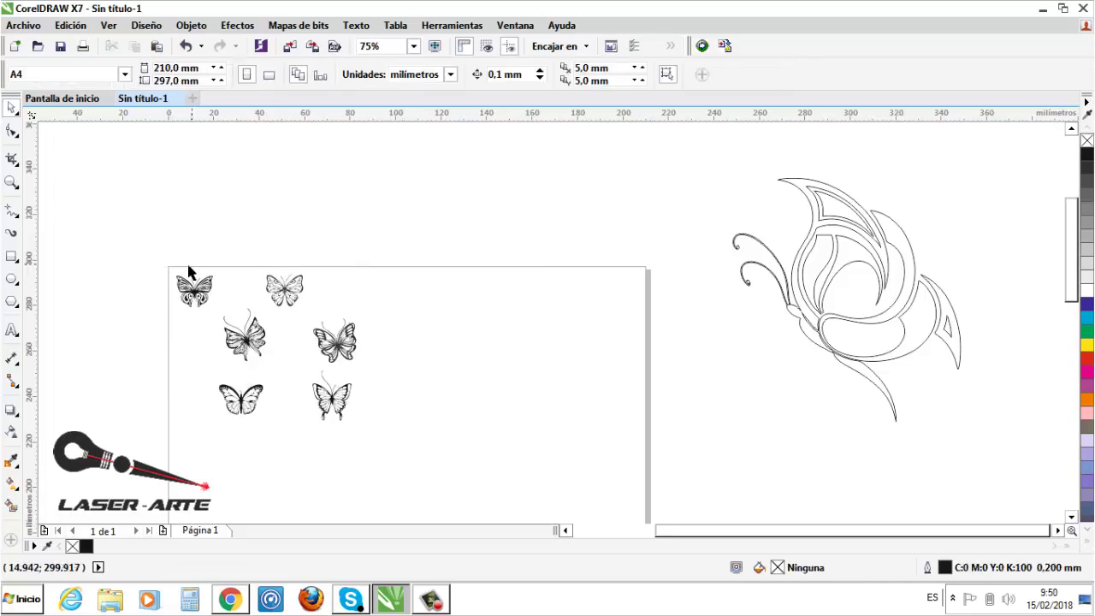
# Step: Close up the butterflies in two columns, the top-left one going right of its neighbour, and move the bottom-right one to about X 115 mm, Y 238 mm
pyautogui.moveTo(251, 238); pyautogui.dragTo(327, 282)
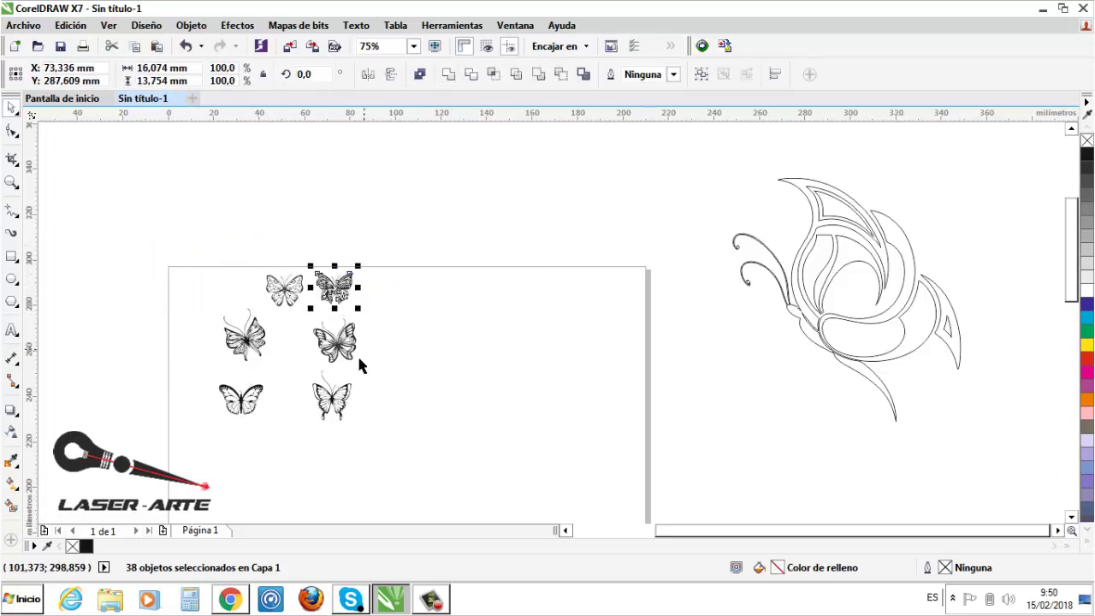
pyautogui.moveTo(194, 301); pyautogui.dragTo(301, 350)
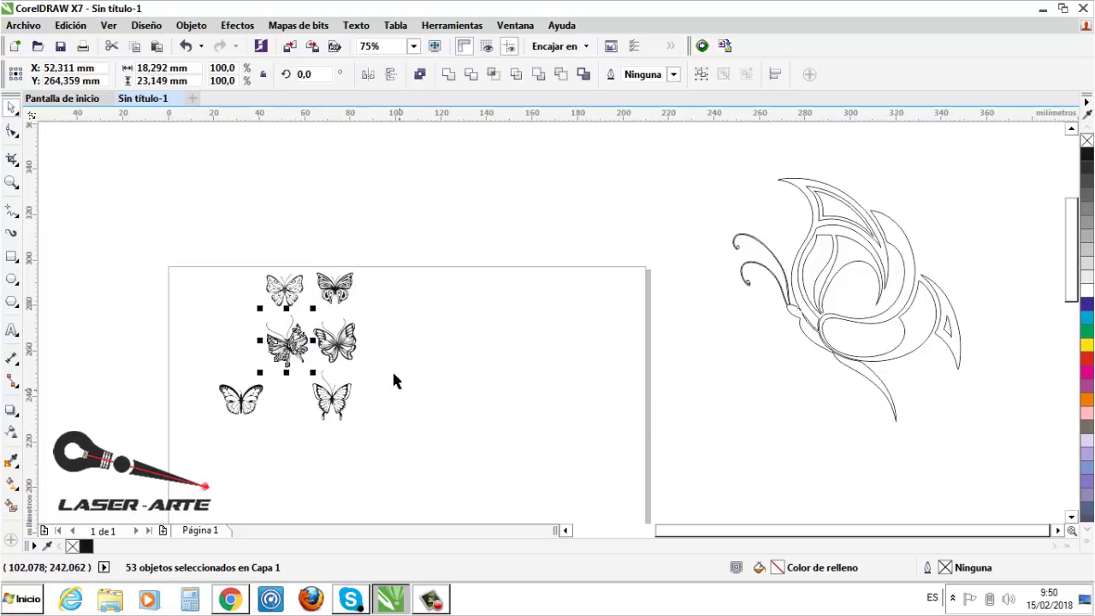
pyautogui.moveTo(384, 360); pyautogui.dragTo(303, 444)
pyautogui.moveTo(367, 410); pyautogui.dragTo(464, 412)
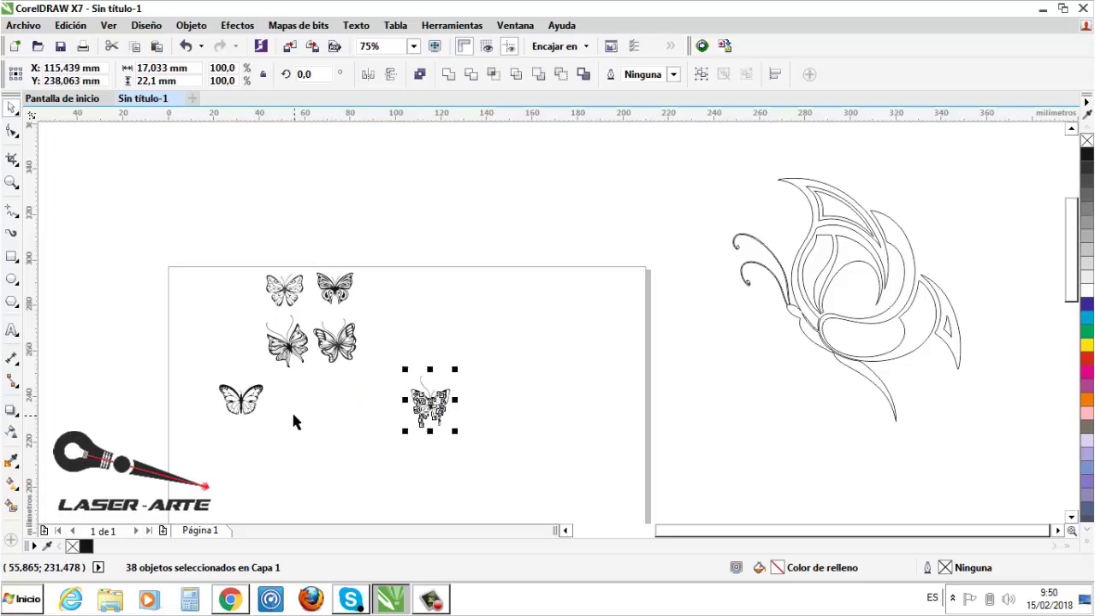
pyautogui.moveTo(285, 374); pyautogui.dragTo(196, 435)
pyautogui.moveTo(241, 406); pyautogui.dragTo(331, 469)
pyautogui.moveTo(331, 452); pyautogui.dragTo(286, 384)
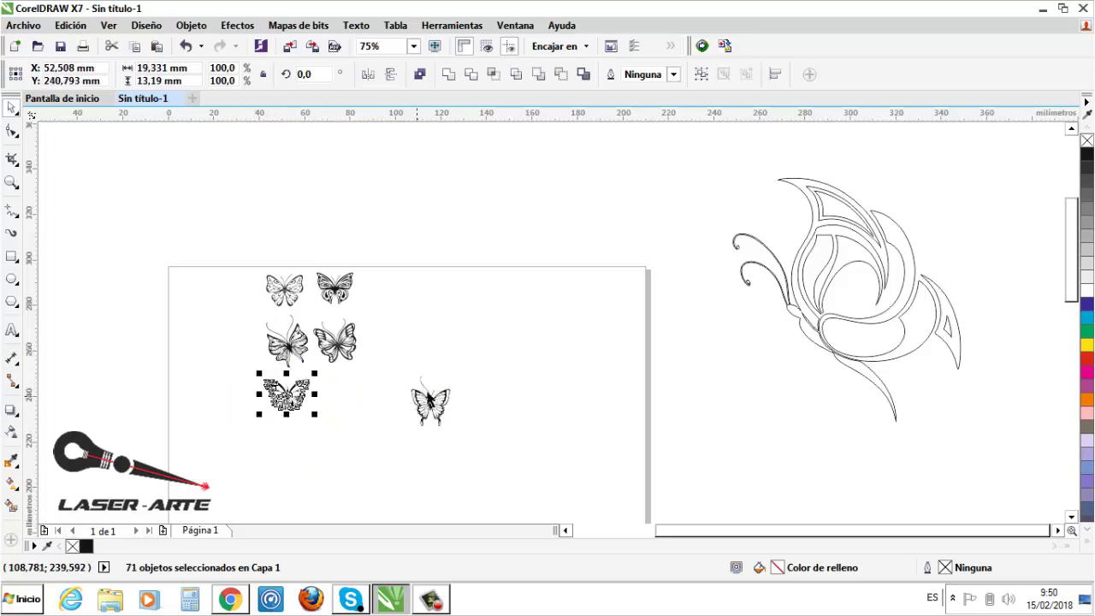
# Step: Examine the butterfly set apart from the others up close and select all of its pieces
pyautogui.scroll(2, 378, 430)
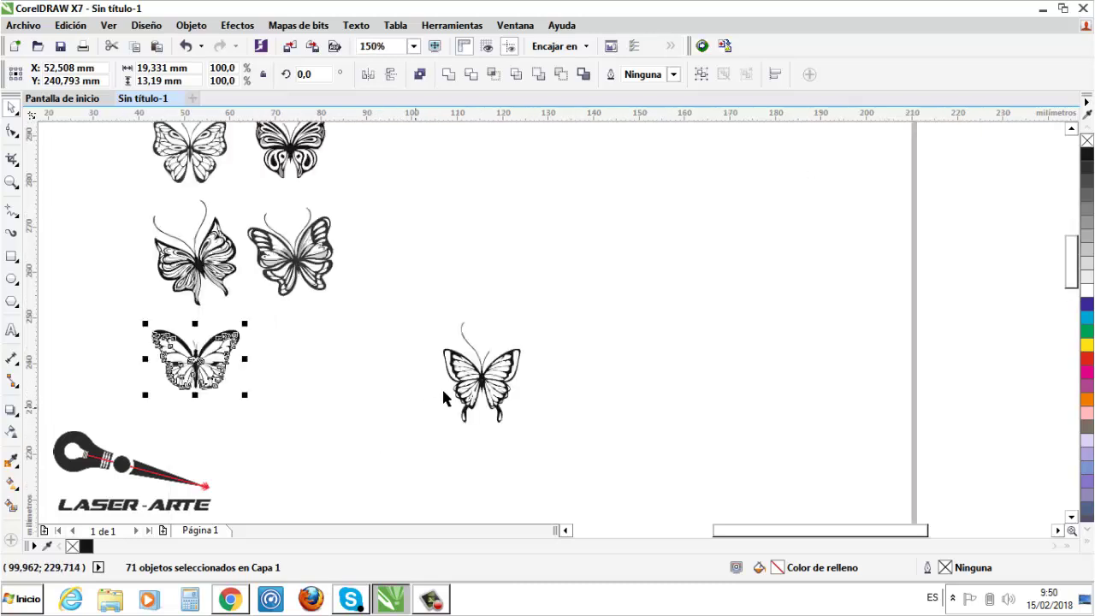
pyautogui.scroll(-2, 568, 364)
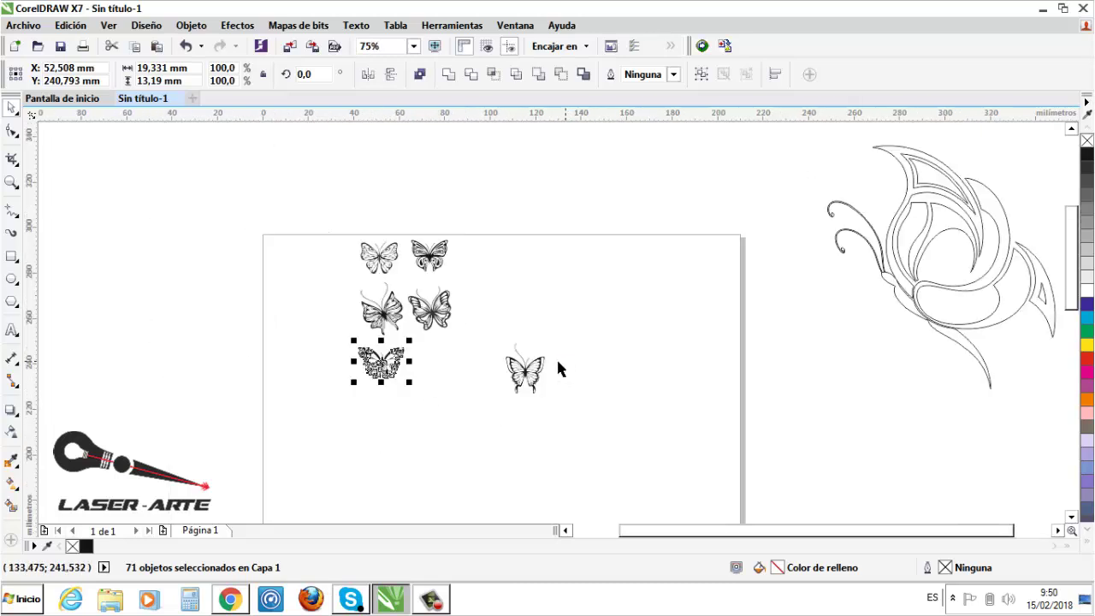
pyautogui.scroll(2, 532, 363)
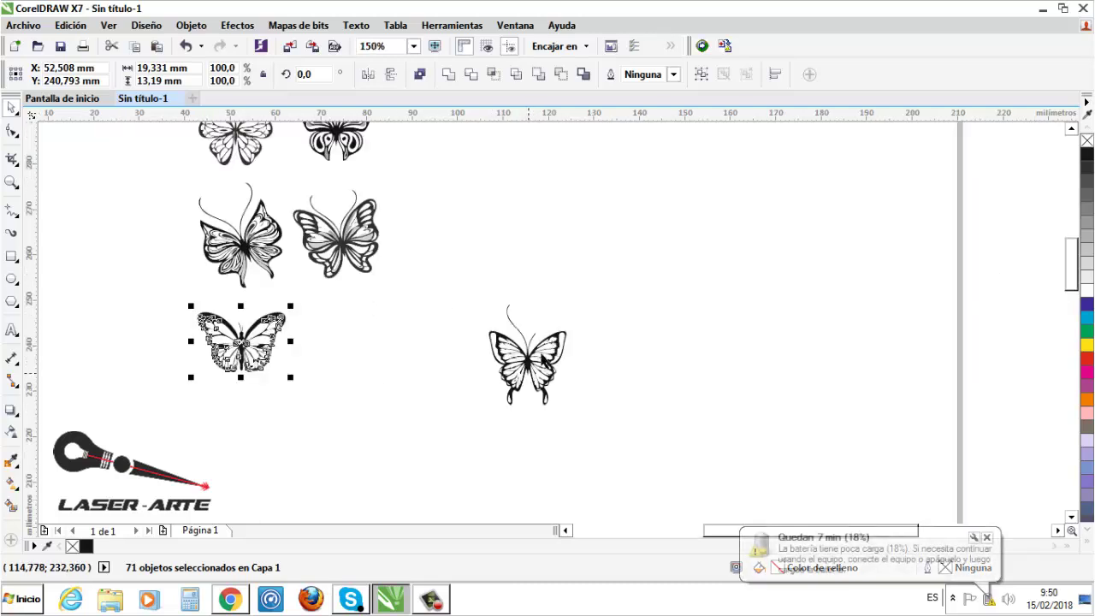
pyautogui.moveTo(602, 265); pyautogui.dragTo(483, 428)
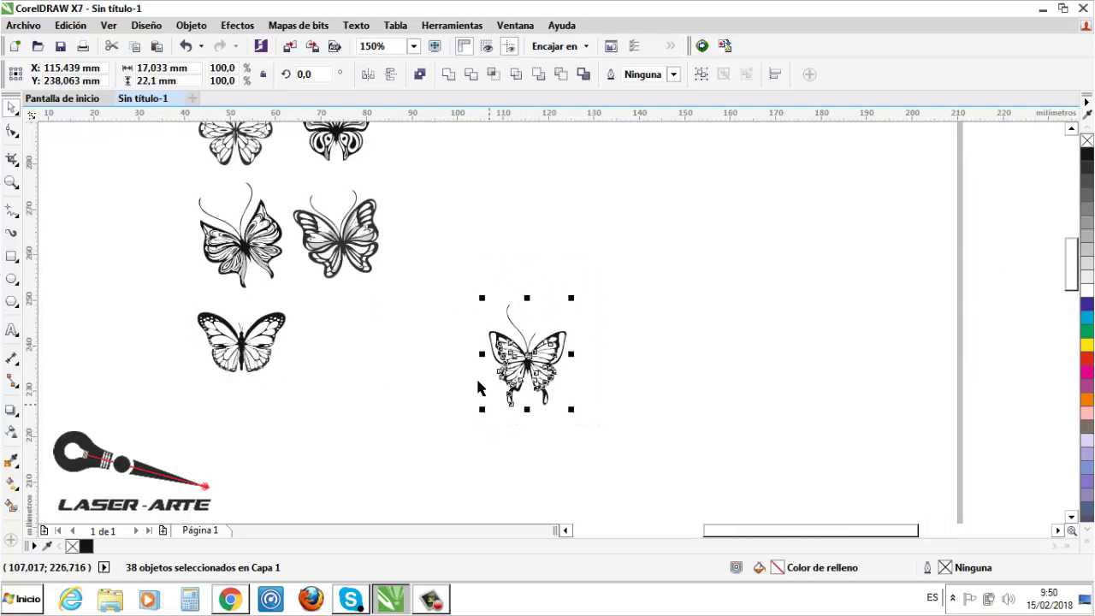
pyautogui.scroll(-2, 422, 433)
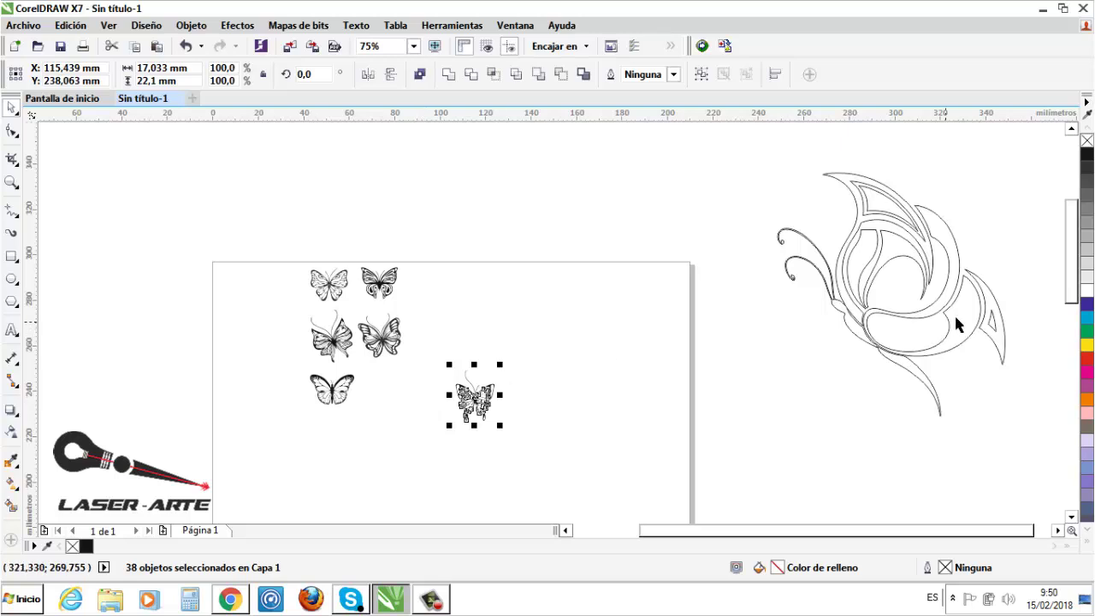
# Step: Move the large outlined butterfly group onto the page's upper-right area and scale it down proportionally to about 32 × 34 mm
pyautogui.moveTo(1041, 145); pyautogui.dragTo(765, 445)
pyautogui.moveTo(843, 311); pyautogui.dragTo(618, 333)
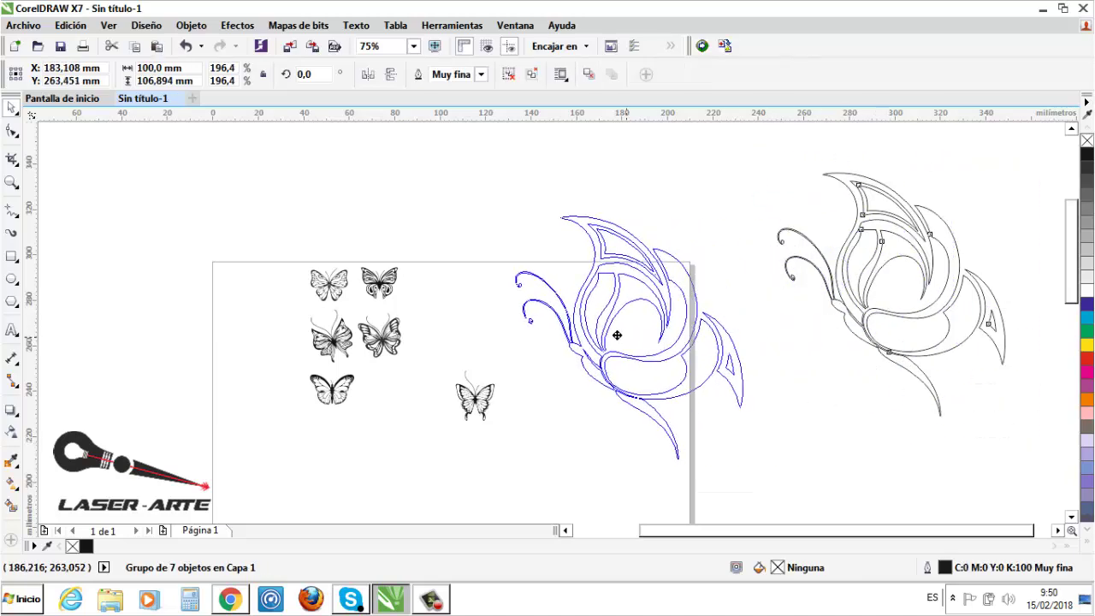
pyautogui.moveTo(715, 205); pyautogui.dragTo(665, 288)
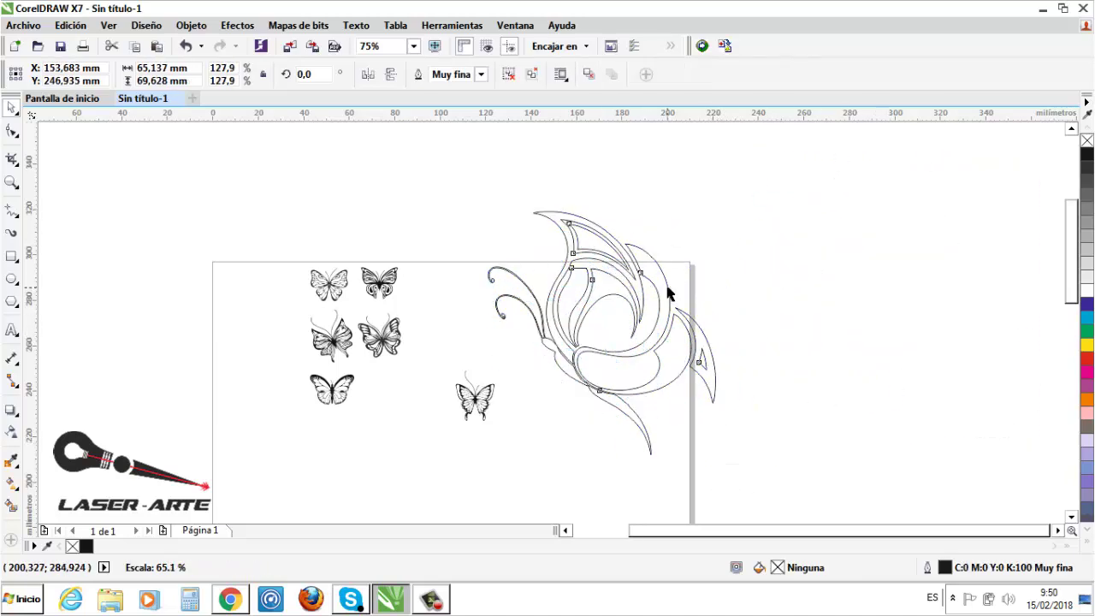
pyautogui.moveTo(484, 462); pyautogui.dragTo(525, 439)
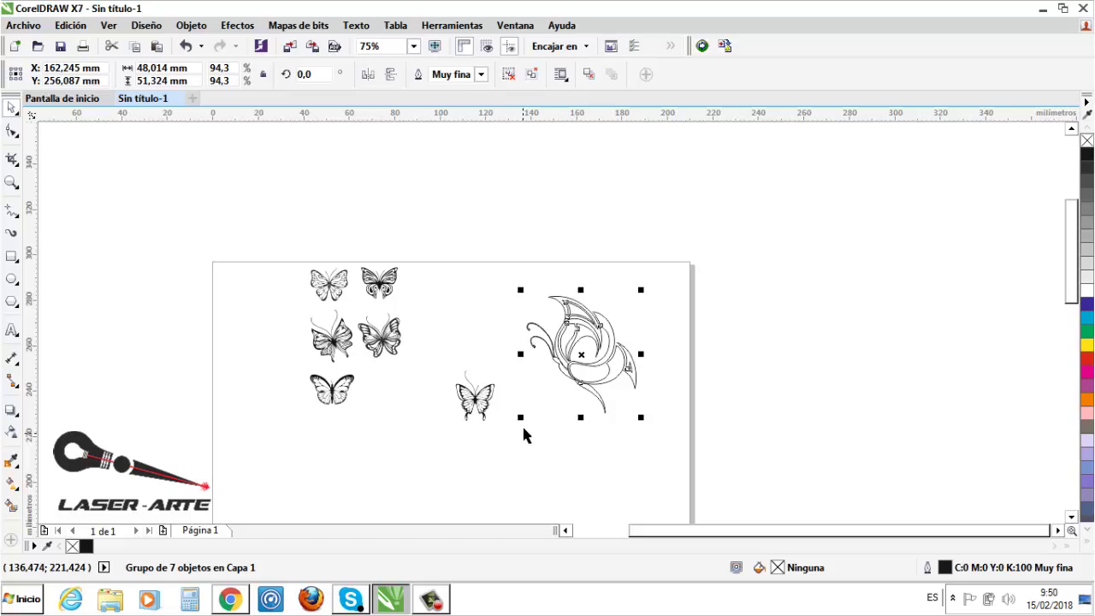
pyautogui.moveTo(521, 417); pyautogui.dragTo(557, 382)
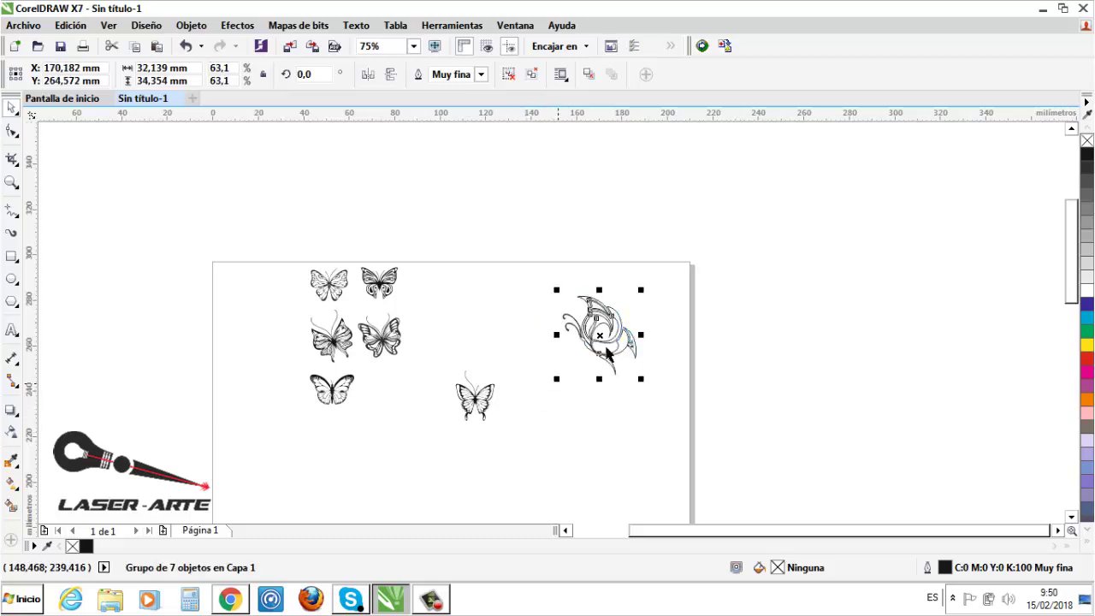
pyautogui.scroll(3, 606, 342)
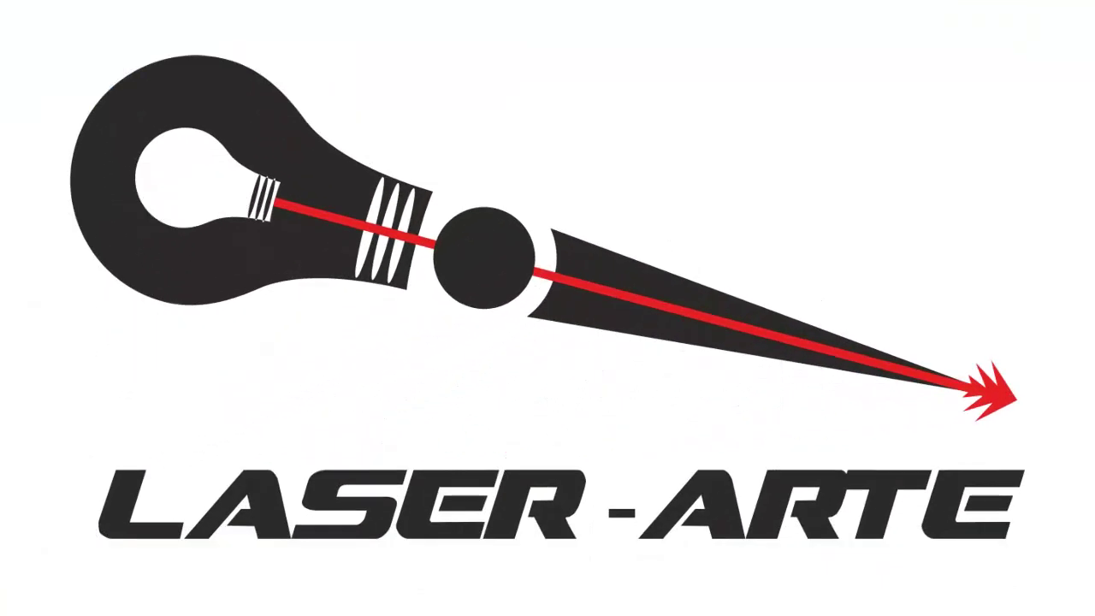